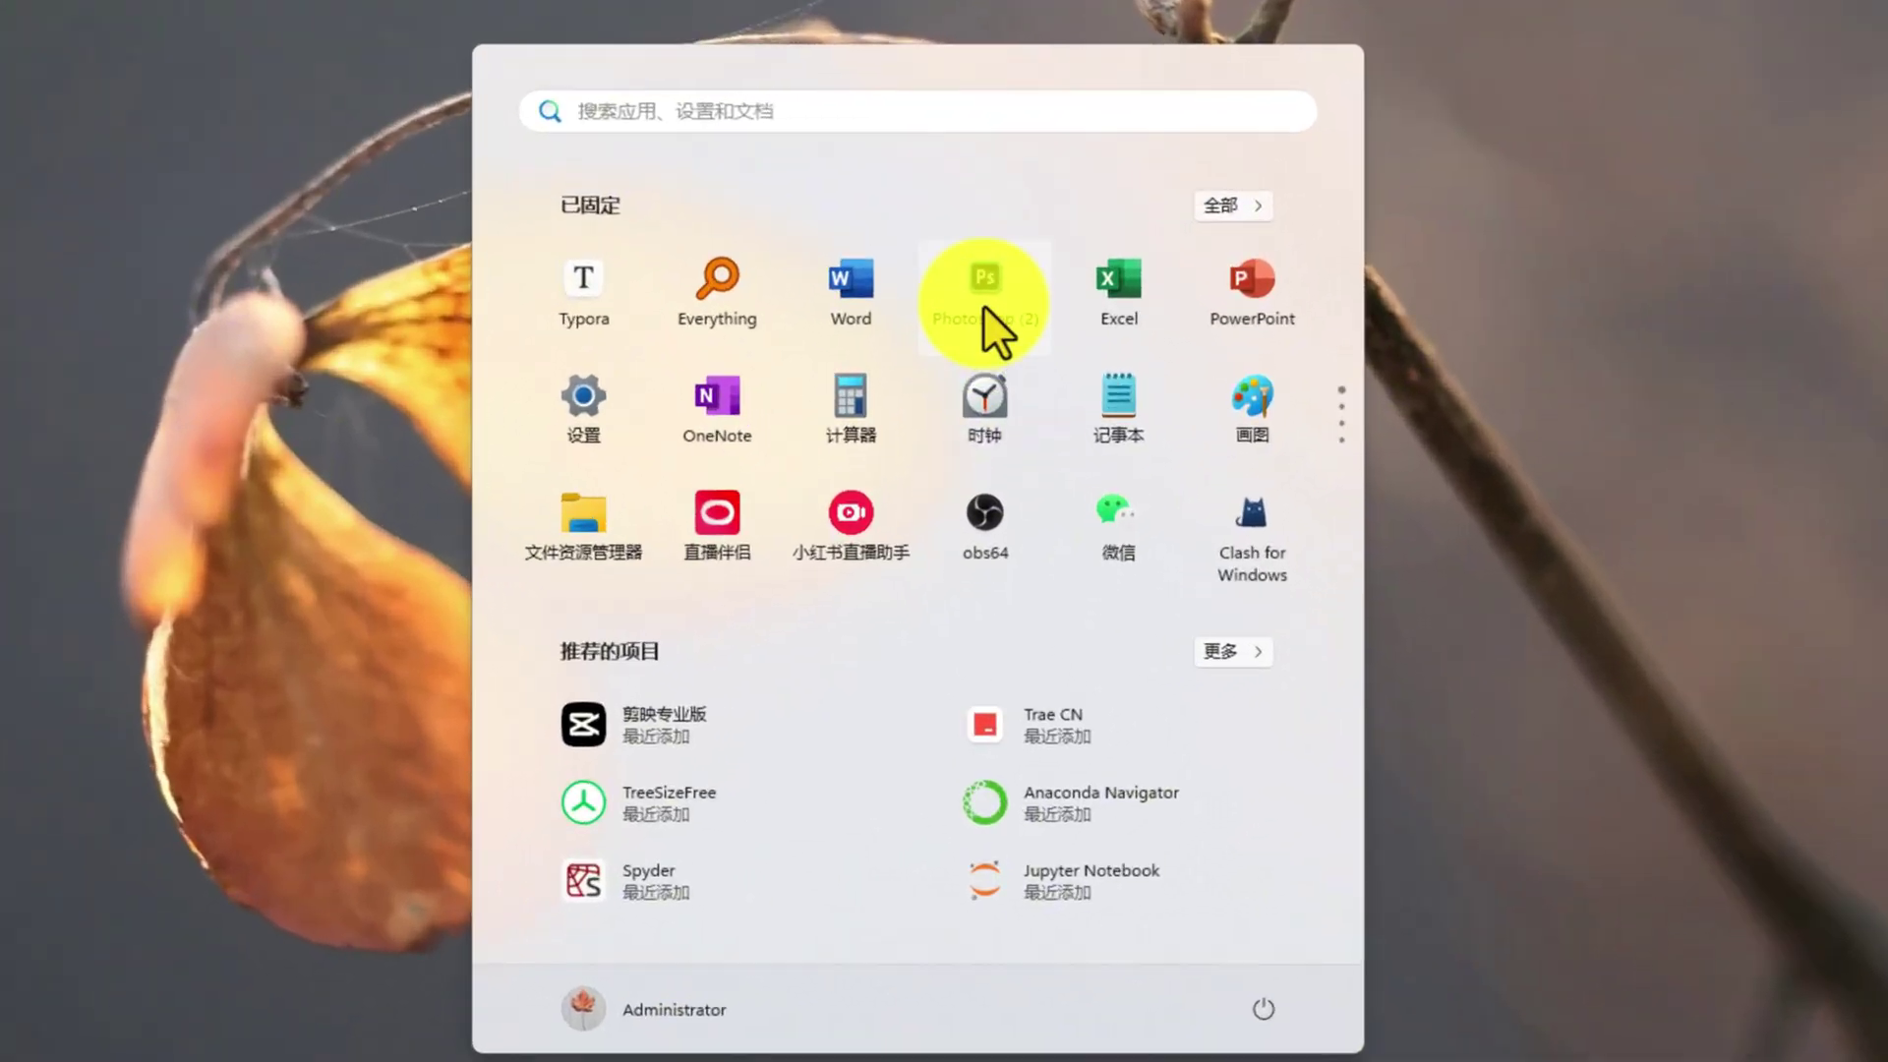
Step: Open the cafe photo and two other 测试 photos in Photoshop, floating the cafe window
left_click(990, 455)
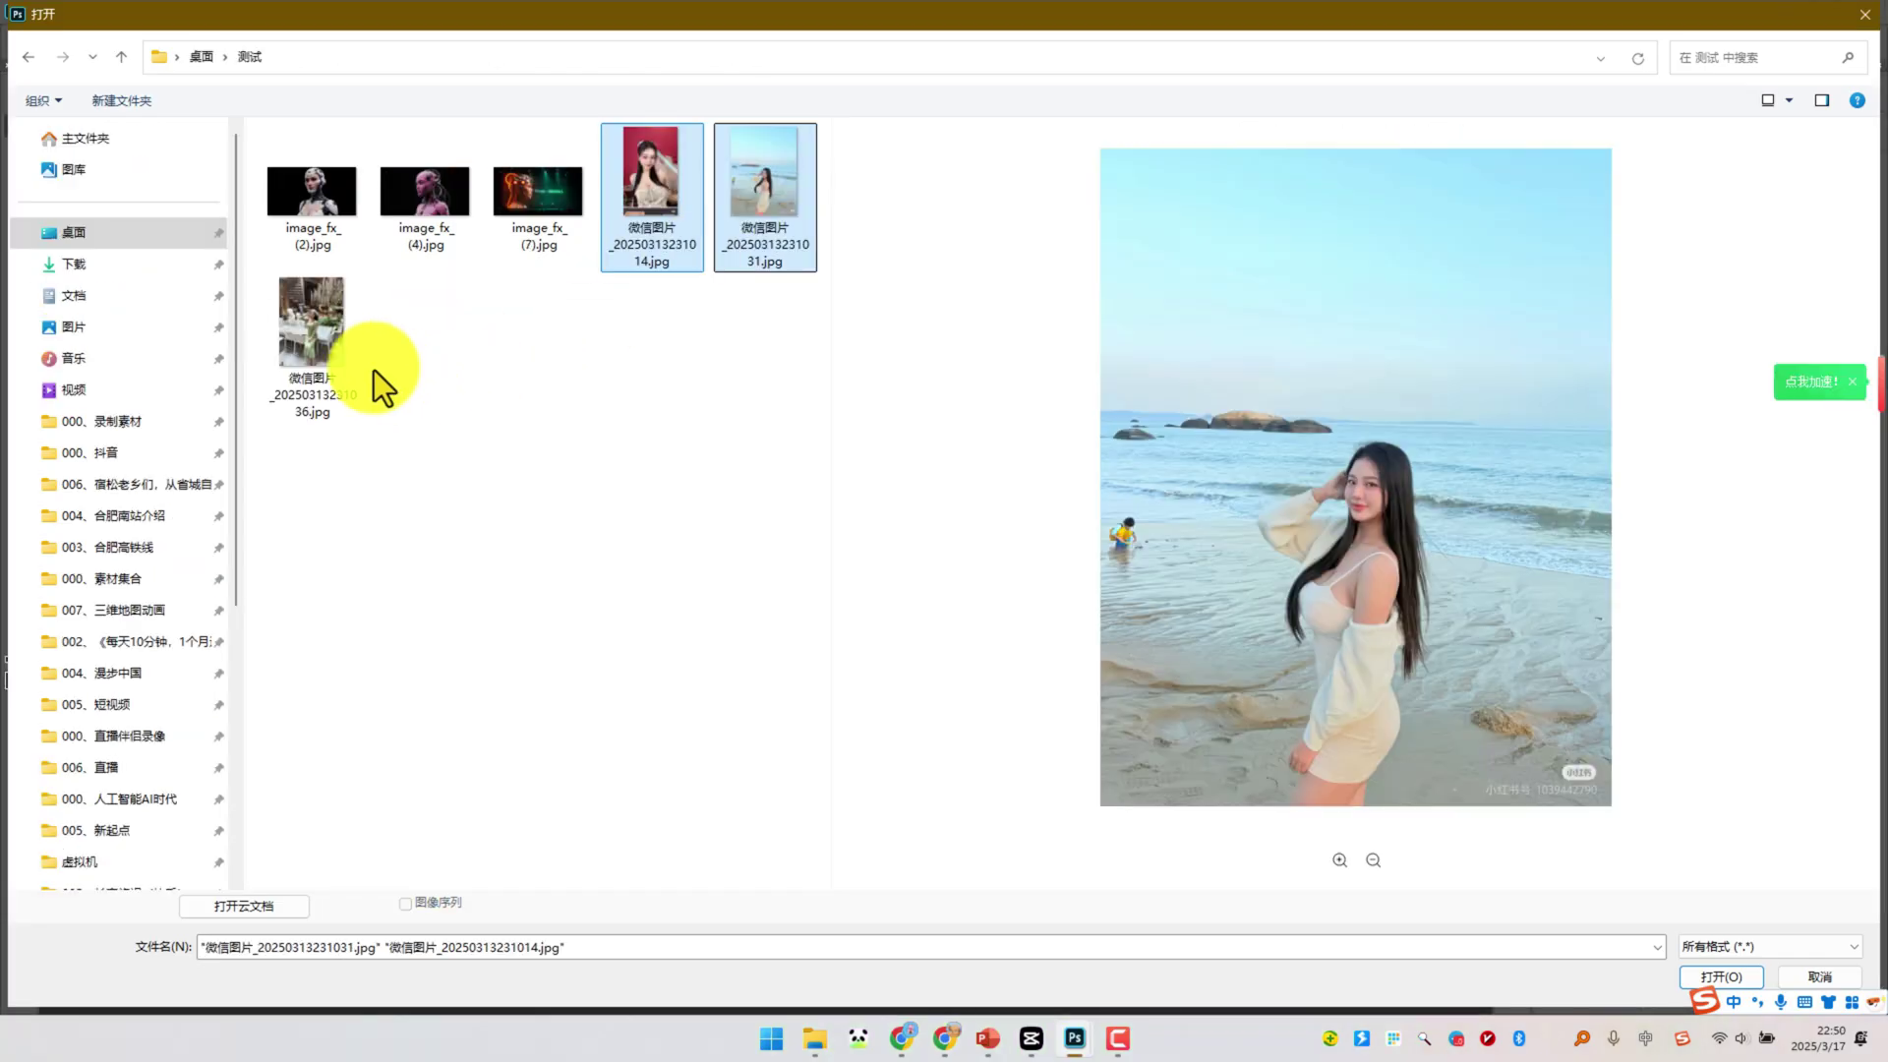
left_click(359, 364, "ctrl")
left_click(1731, 977)
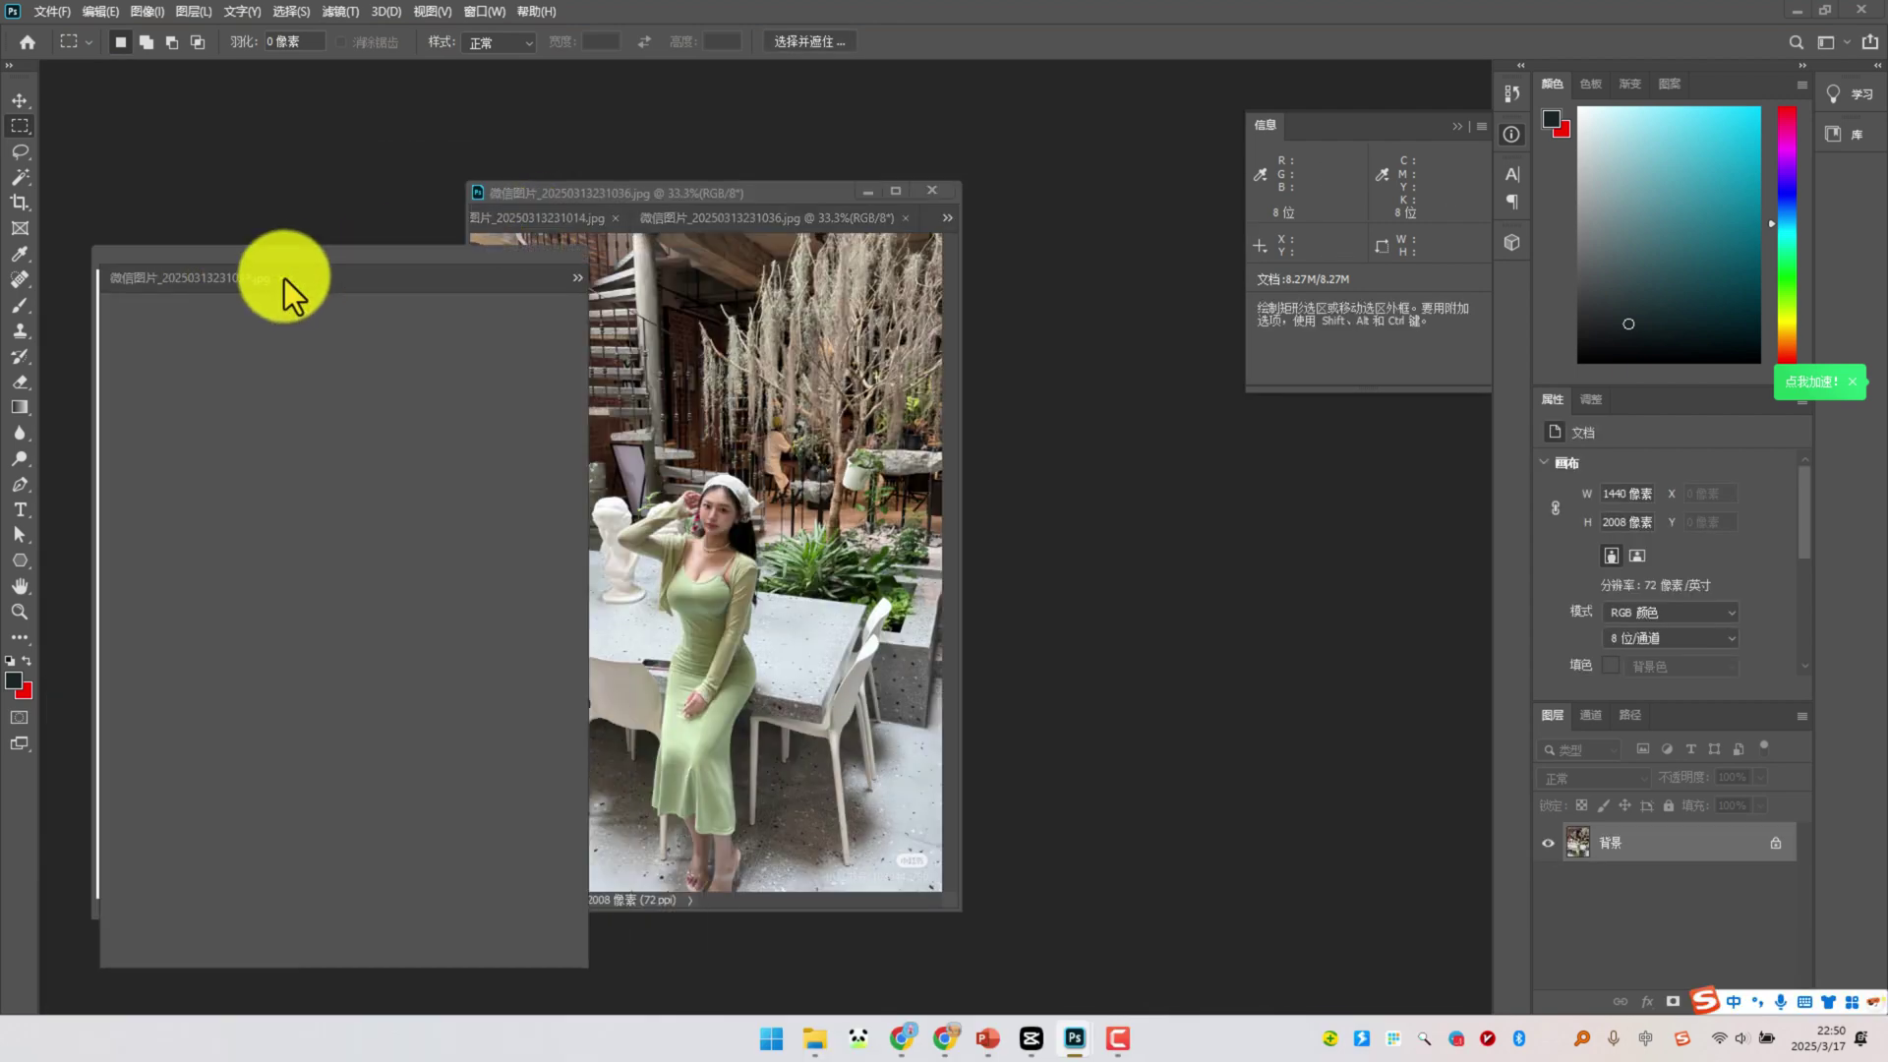
left_click_drag(717, 232, 1088, 370)
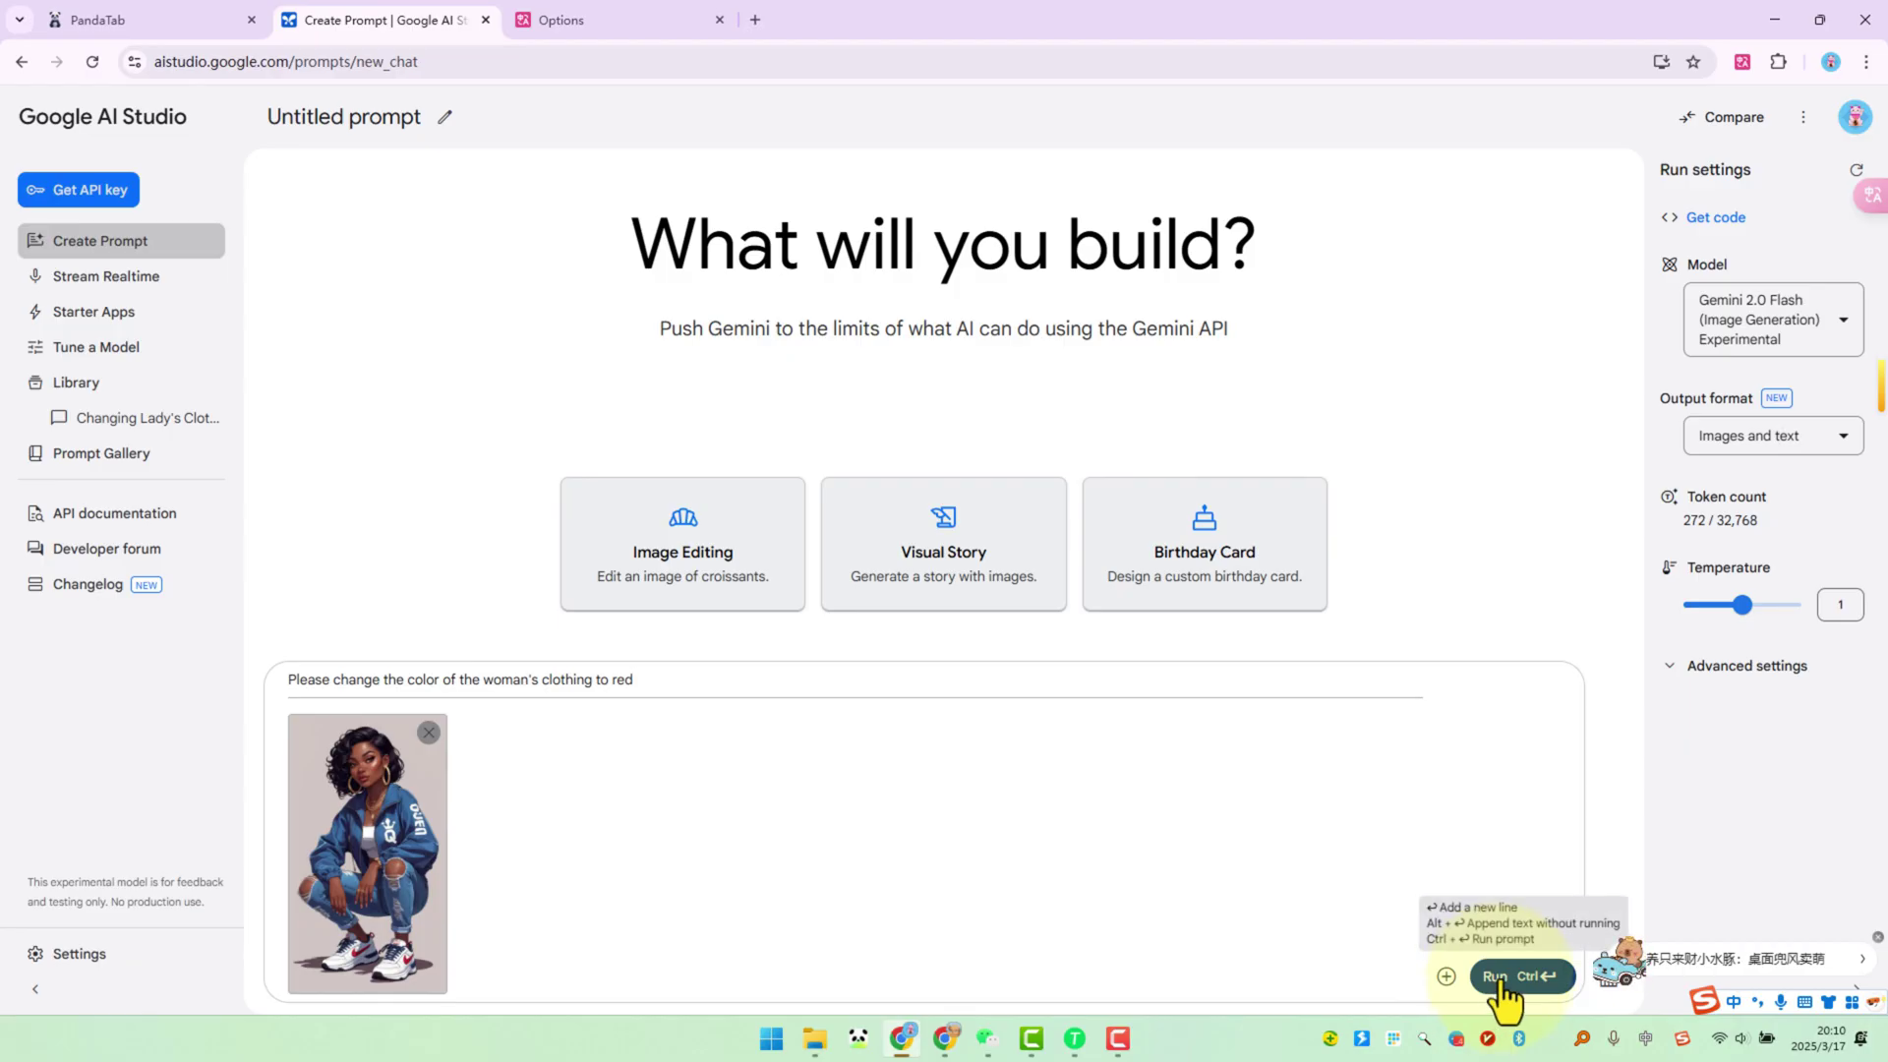
Step: Generate the red-clothing image, then review the line sketch and coloured sketch full size
left_click(1496, 976)
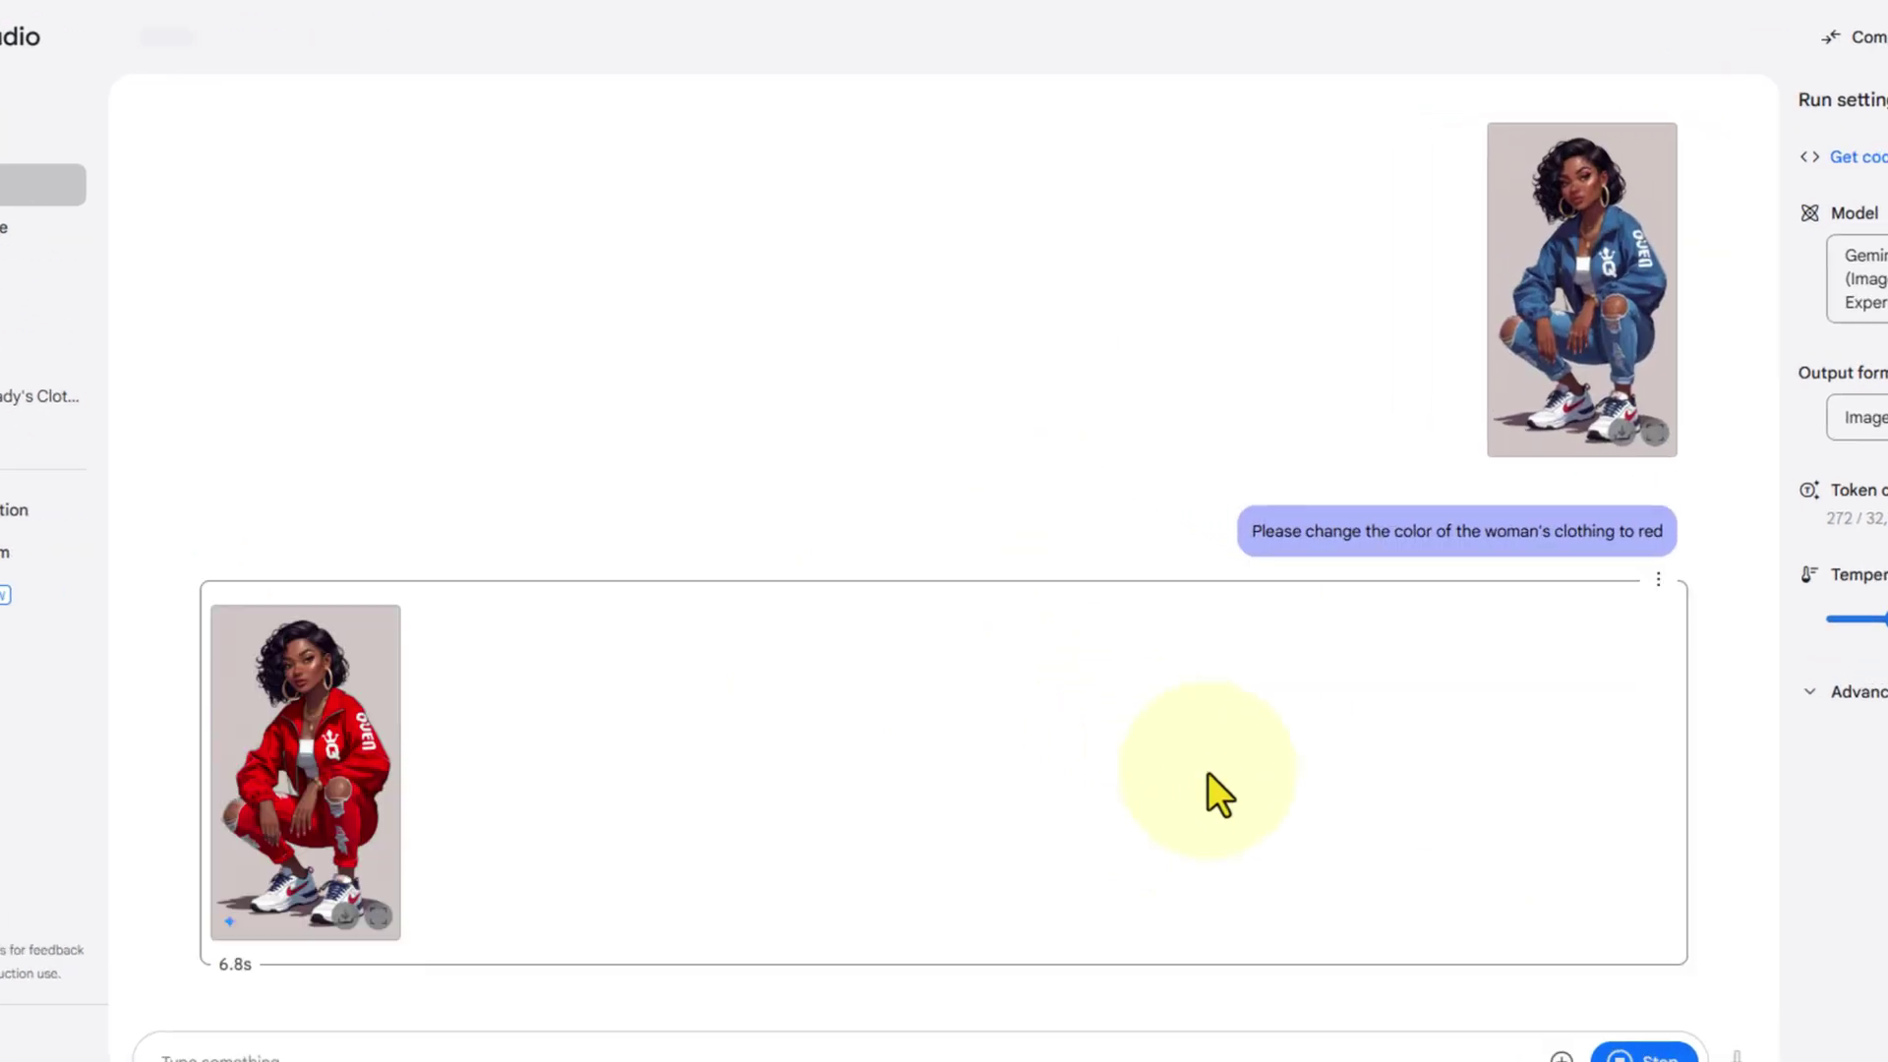
left_click(396, 926)
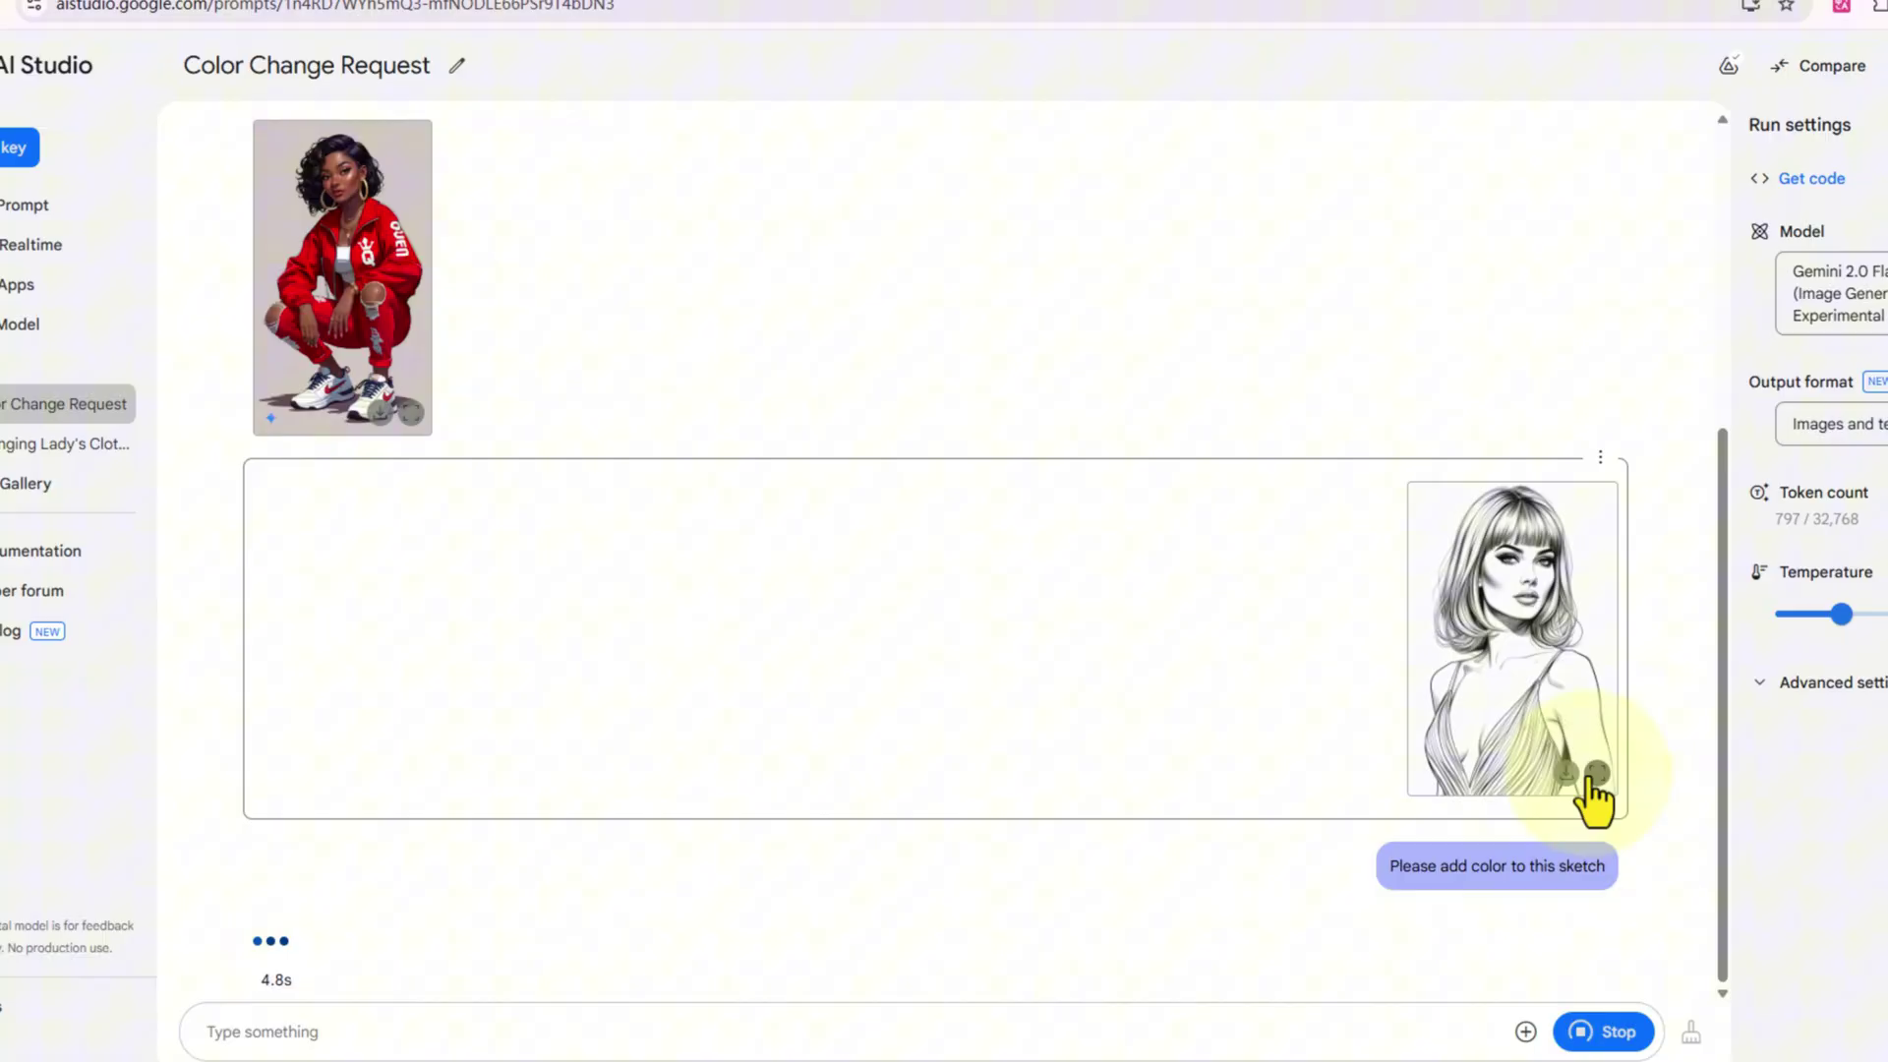
left_click(1595, 775)
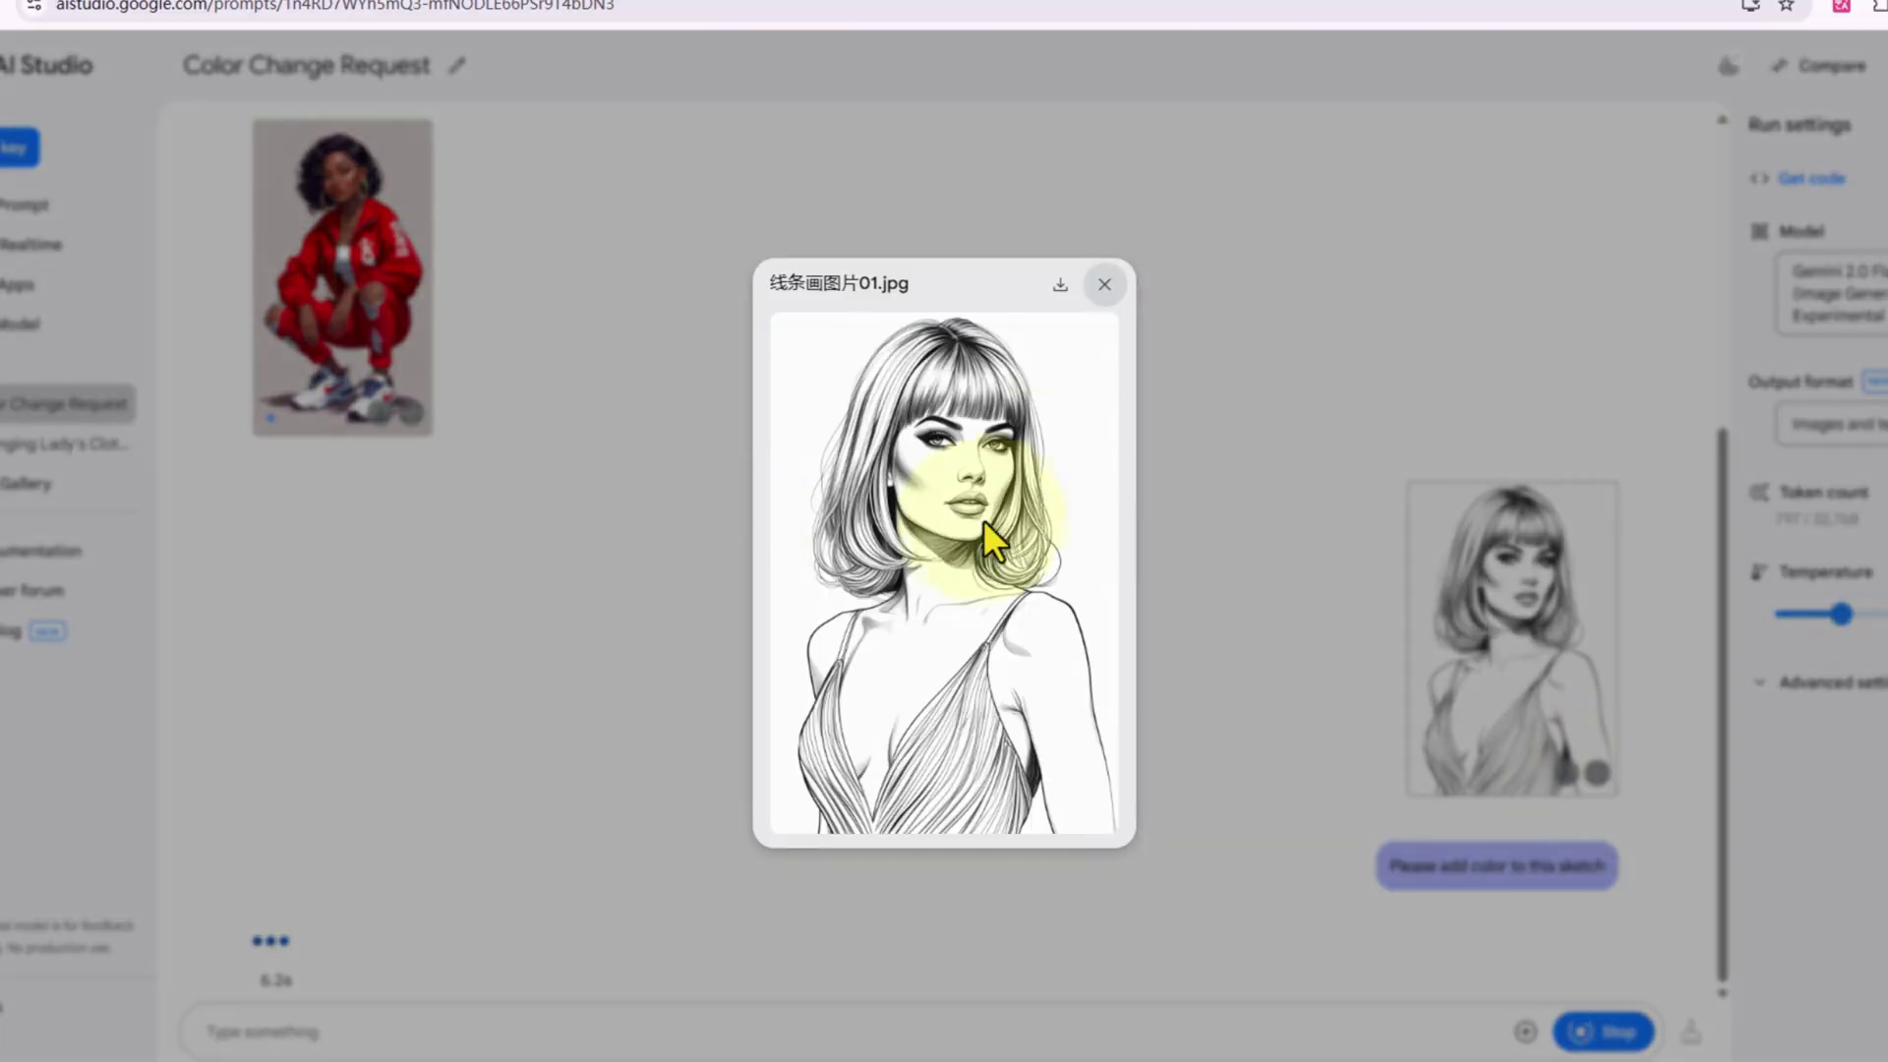
left_click(1109, 282)
left_click(443, 929)
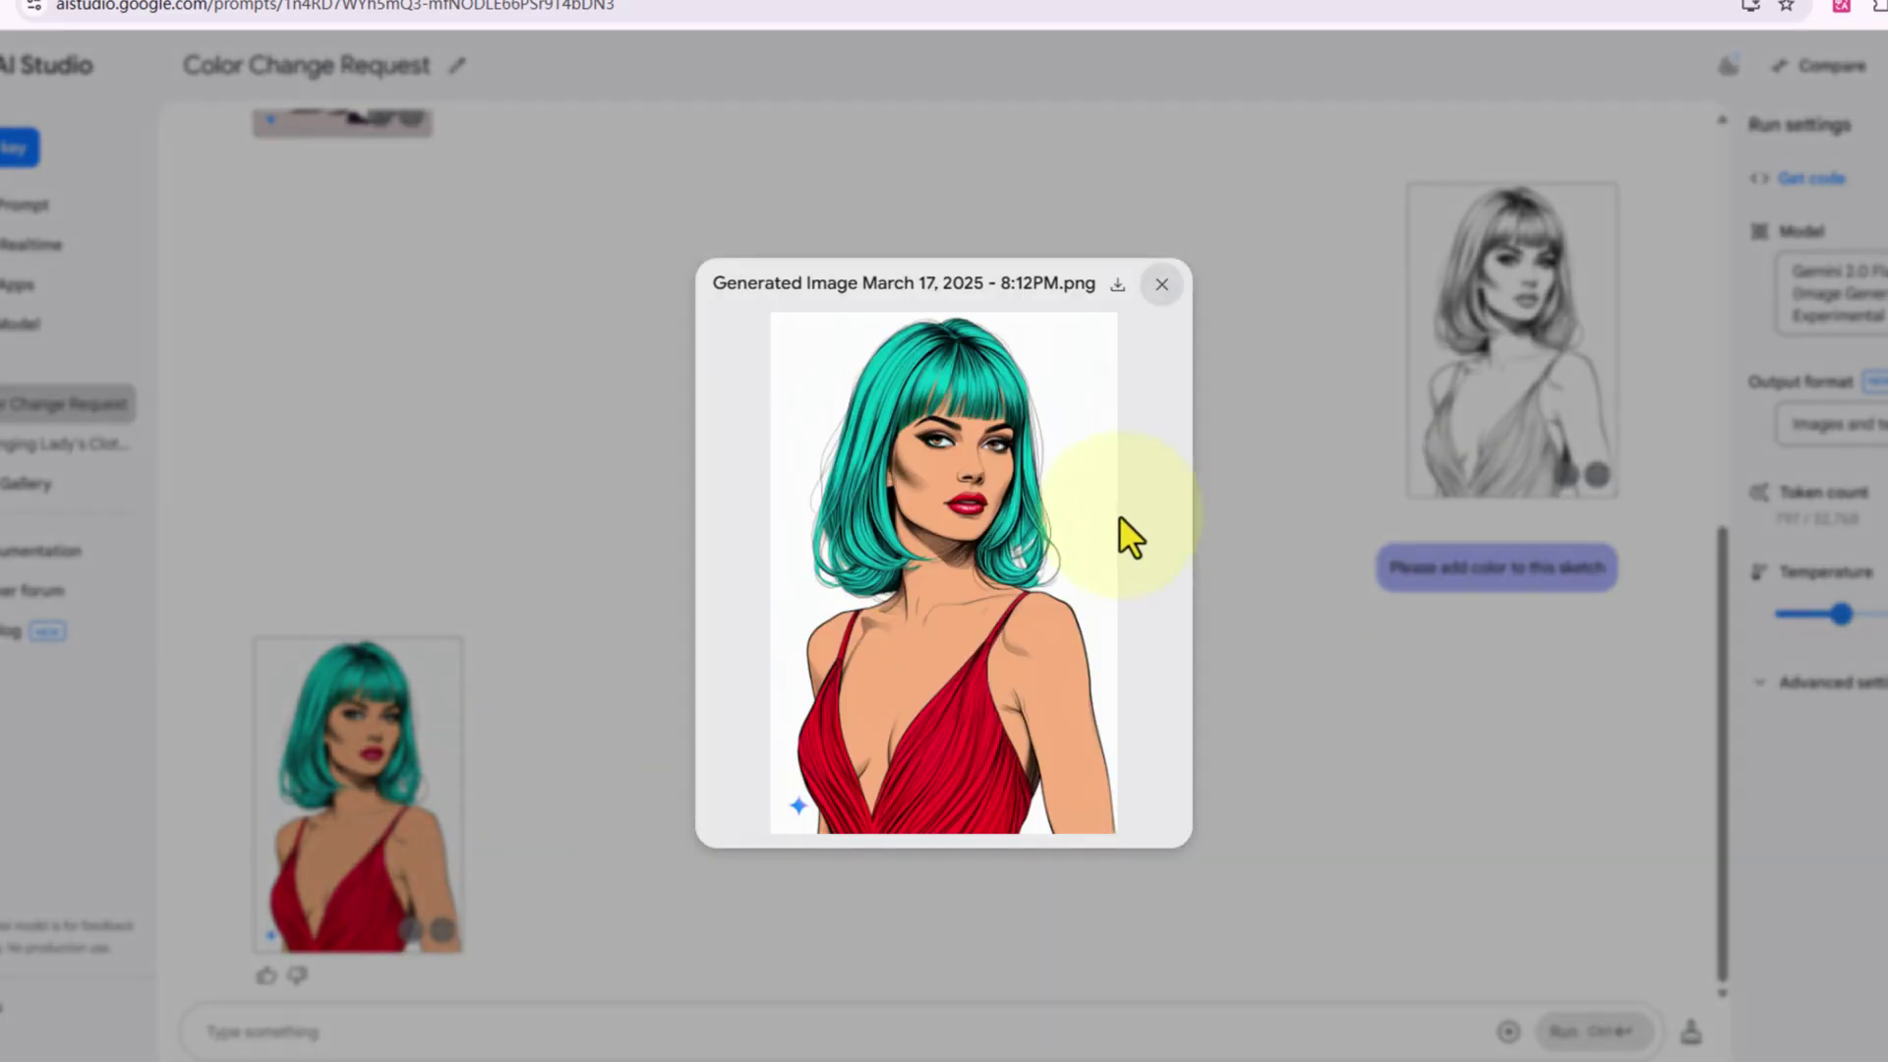
left_click(1165, 285)
Step: View the red-dress photo and short-skirt result, then scroll through the puppy story
left_click(1597, 775)
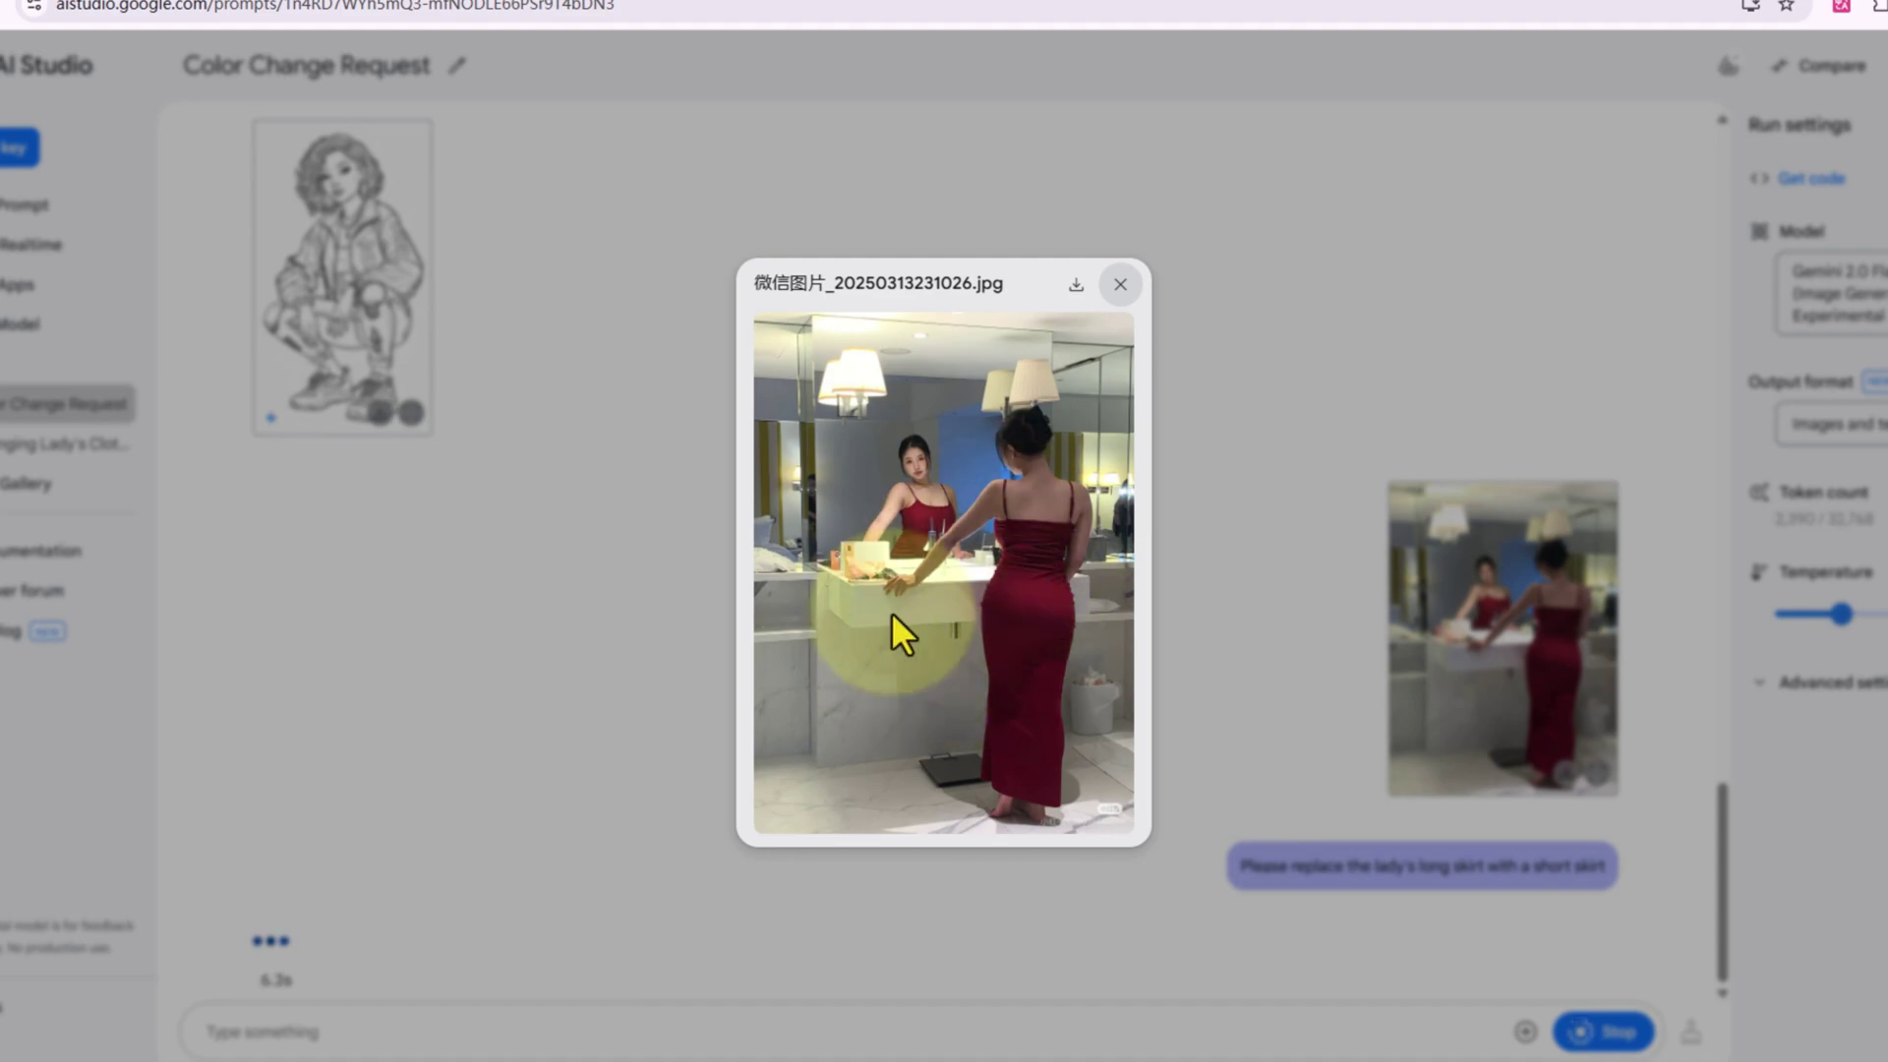
left_click(1120, 285)
left_click(464, 930)
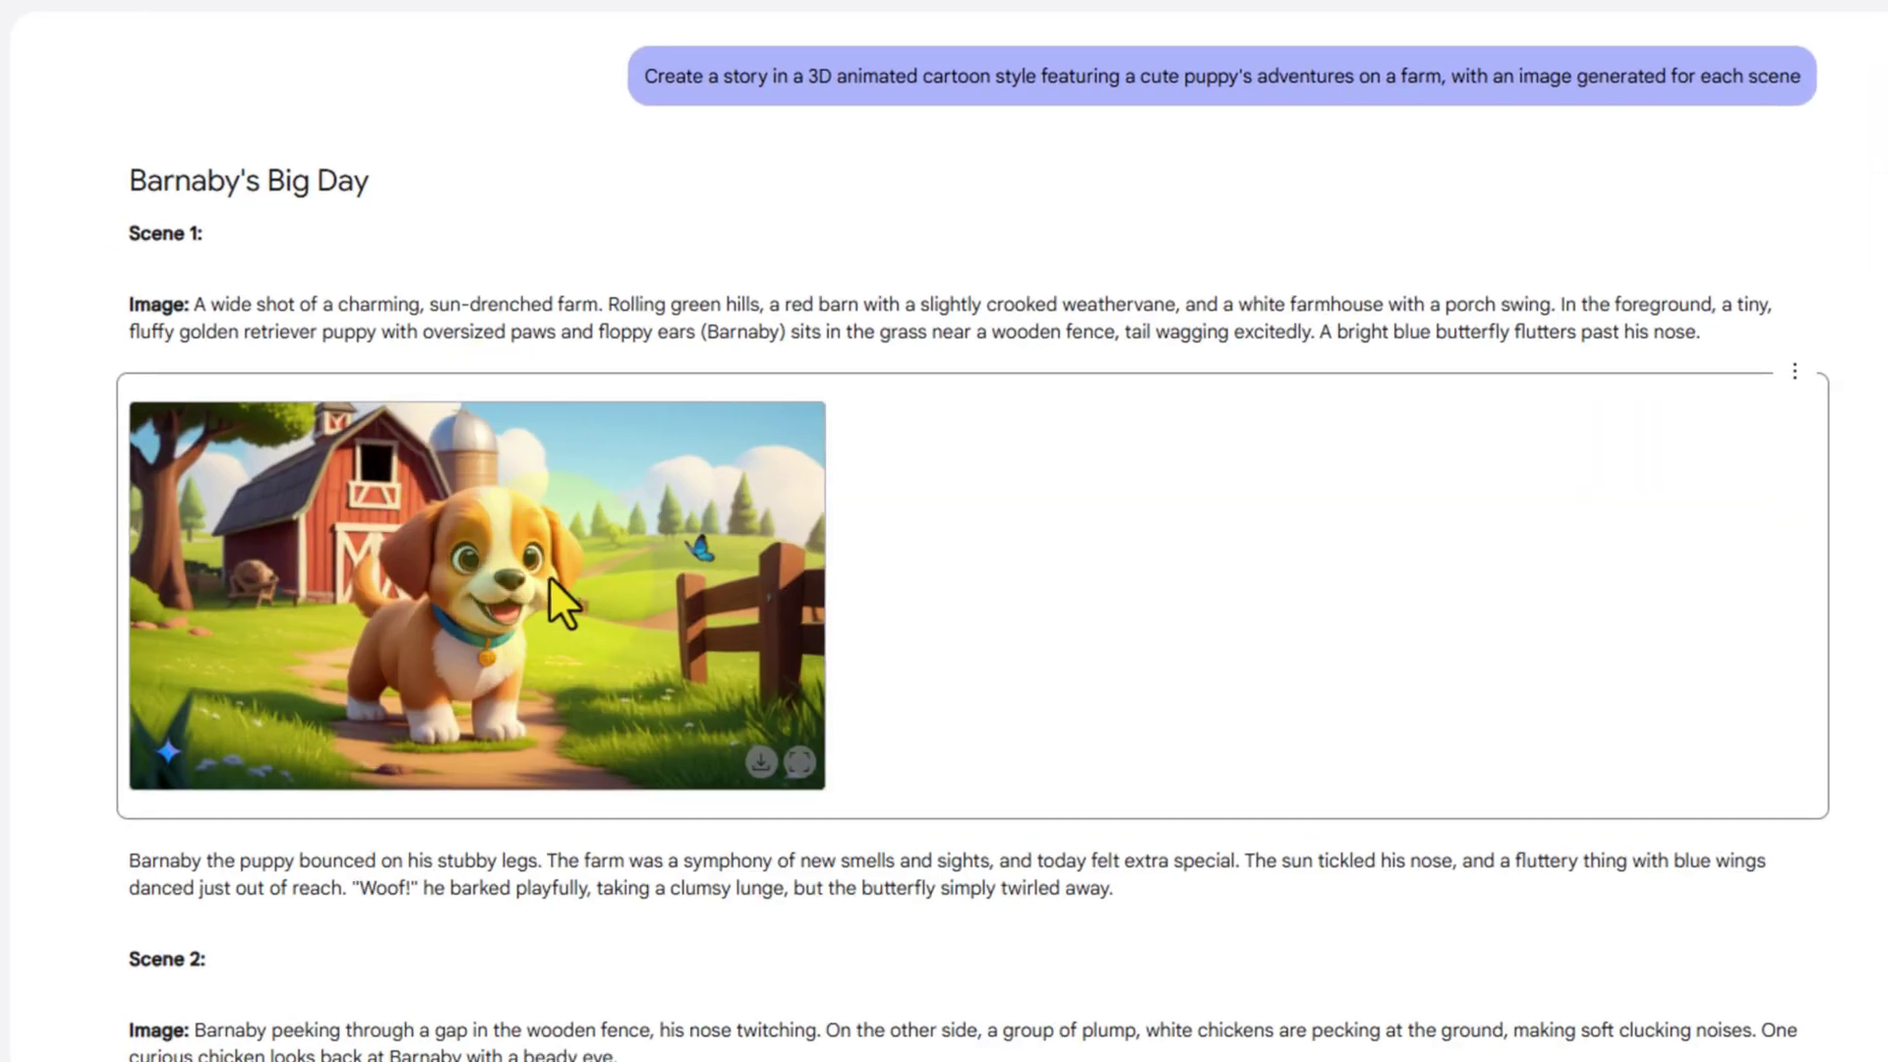
scroll(549, 575, "down", 5)
scroll(605, 628, "down", 6)
scroll(880, 693, "down", 10)
scroll(893, 690, "down", 6)
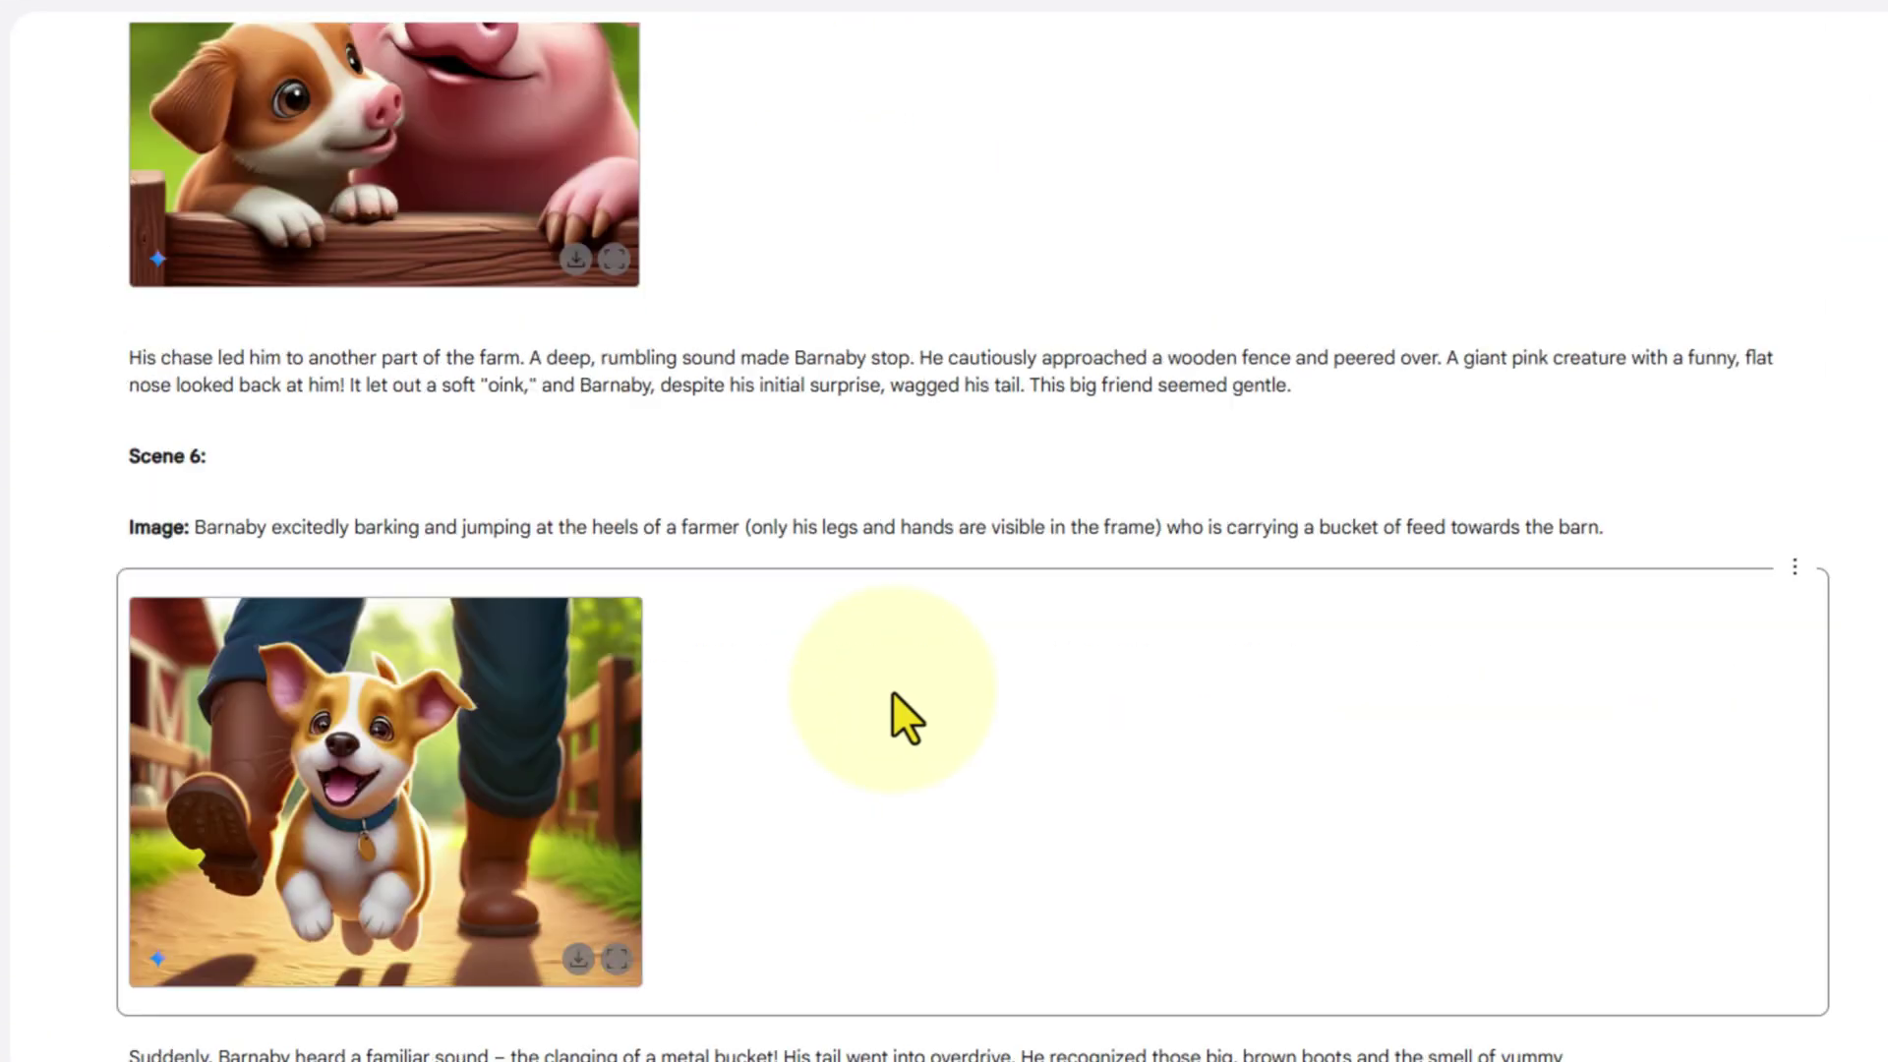
scroll(909, 693, "down", 2)
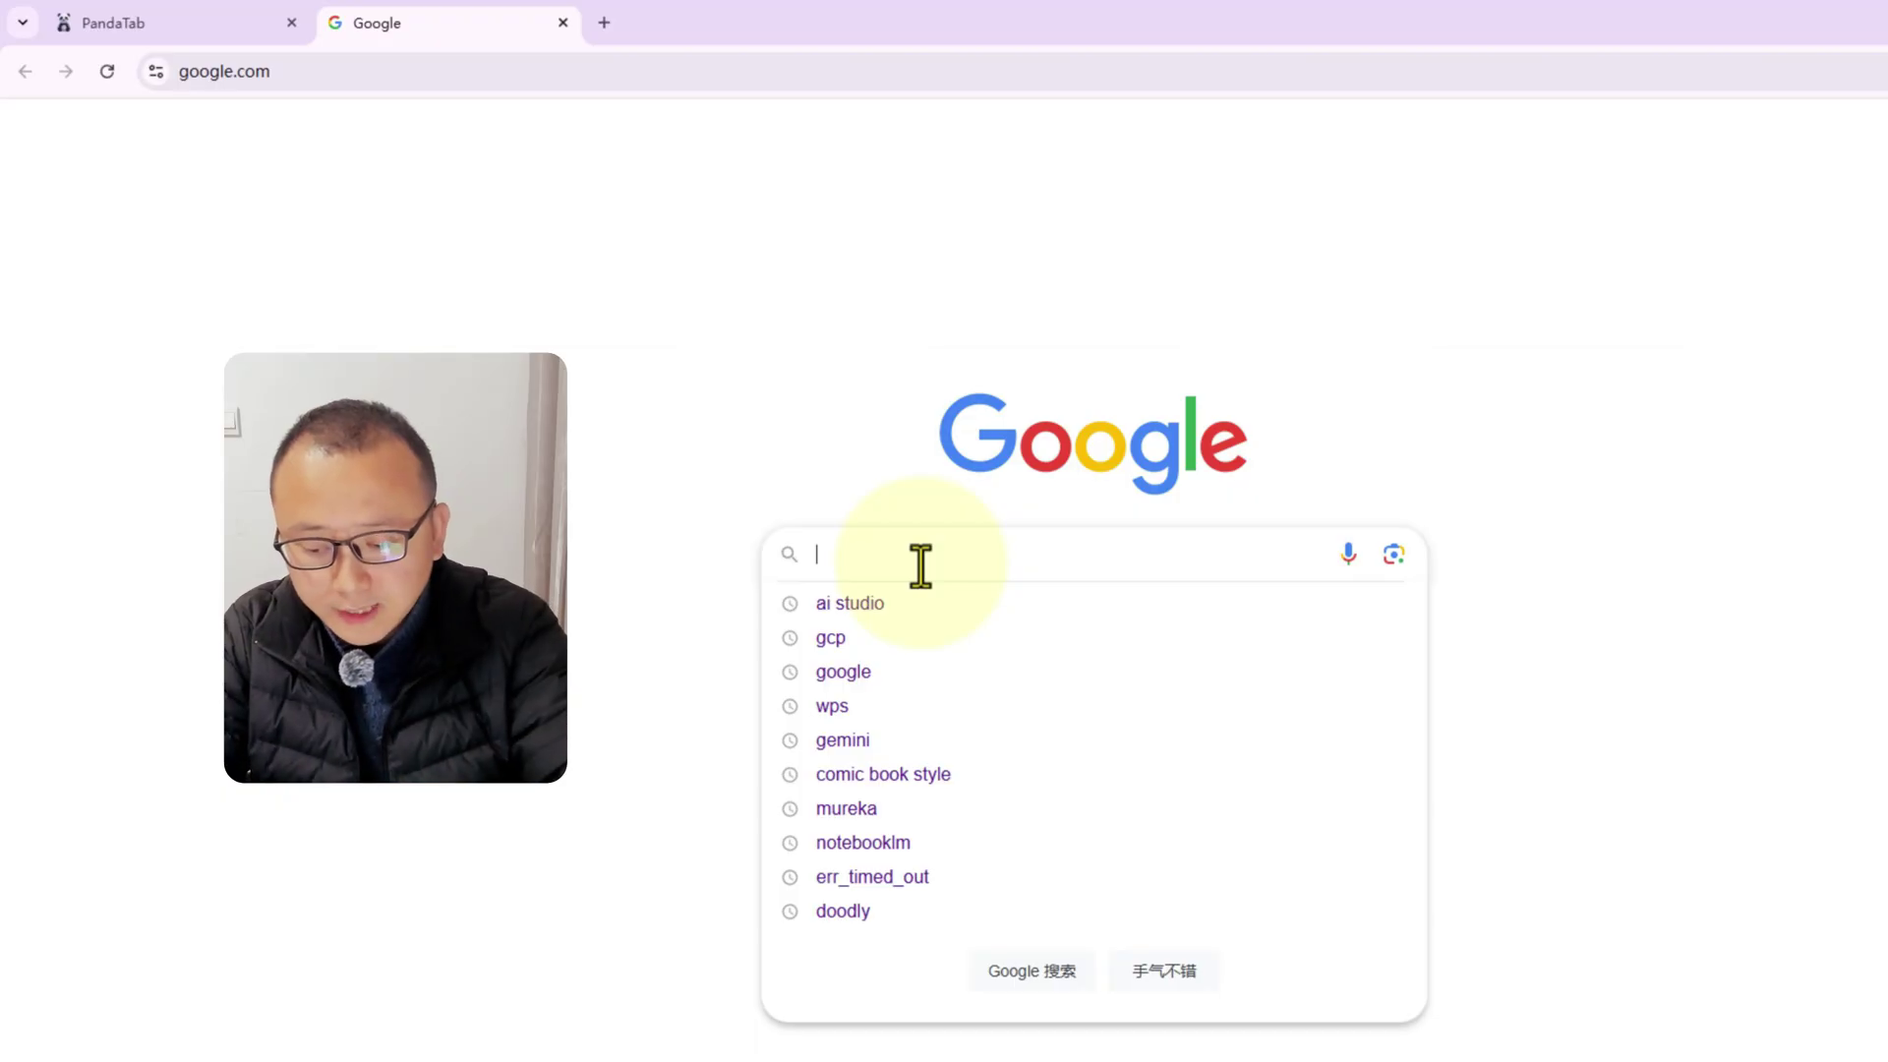
Step: Search Google for 'ai studio' and scroll through the results
type("ai s")
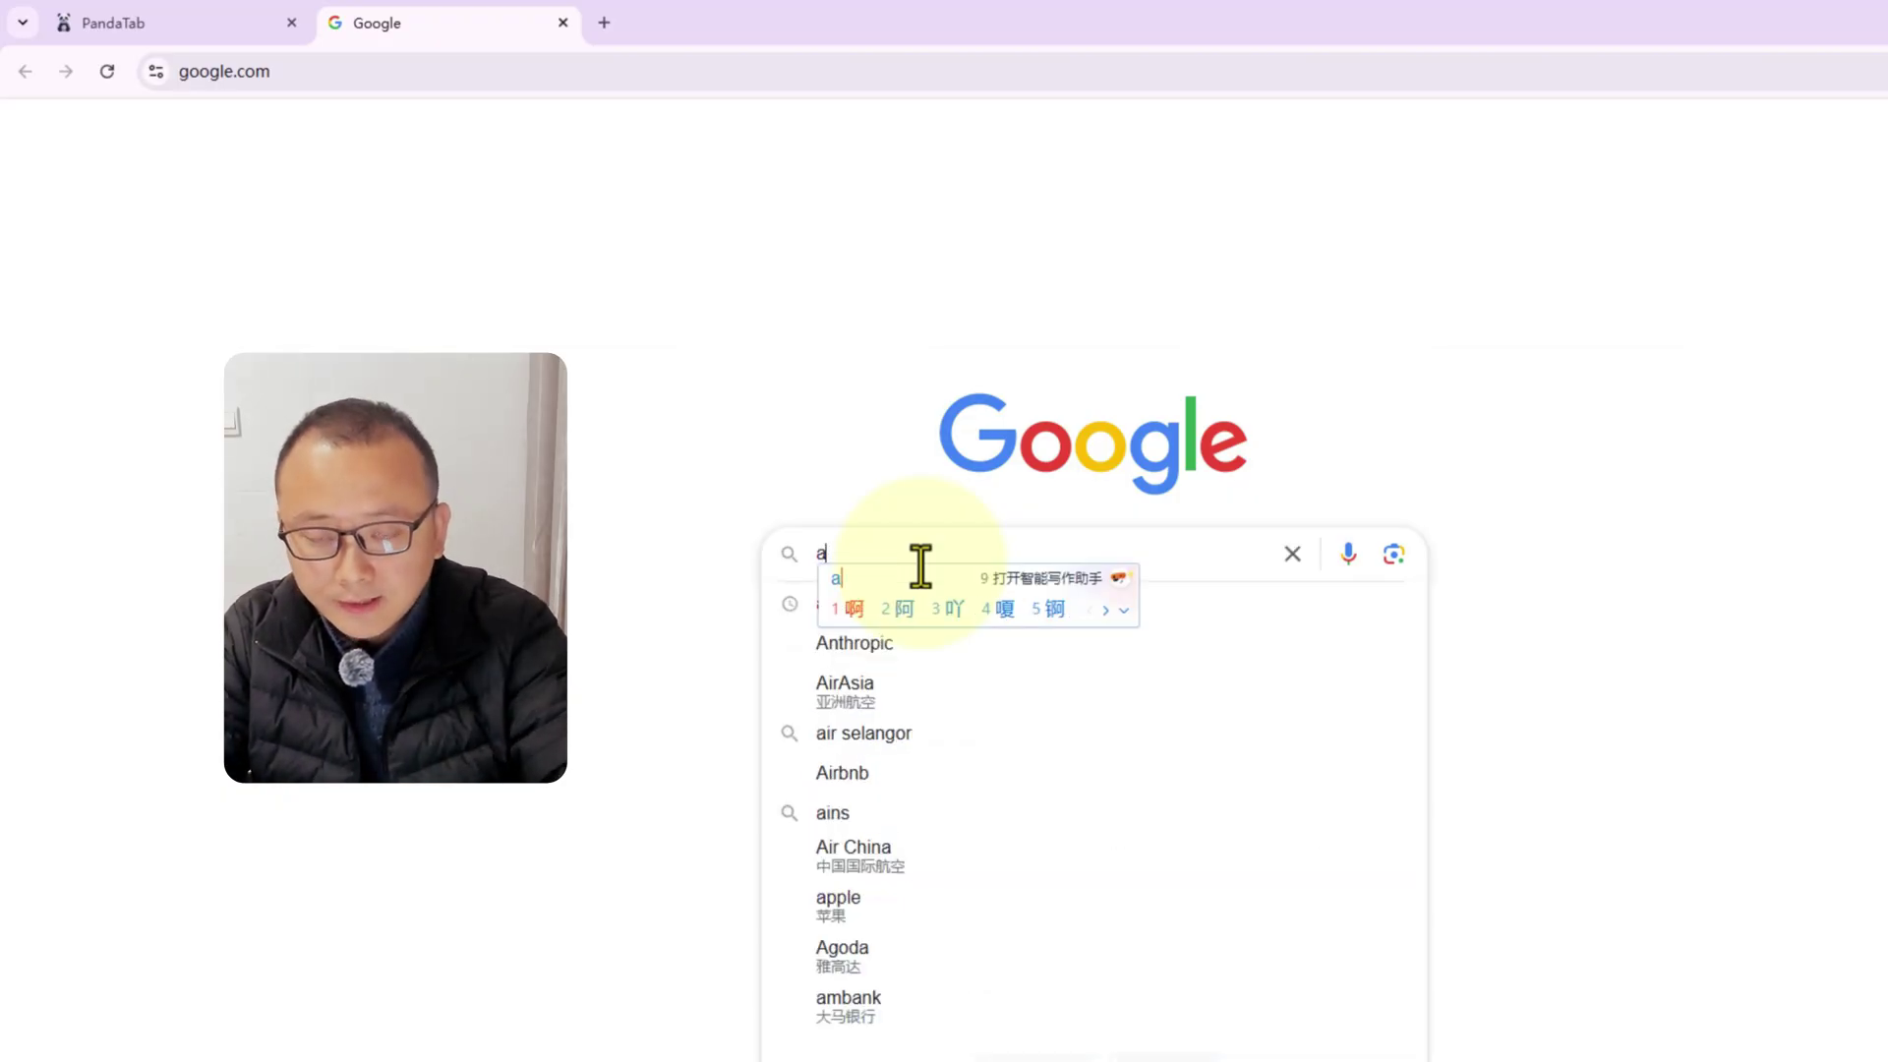
type("tud")
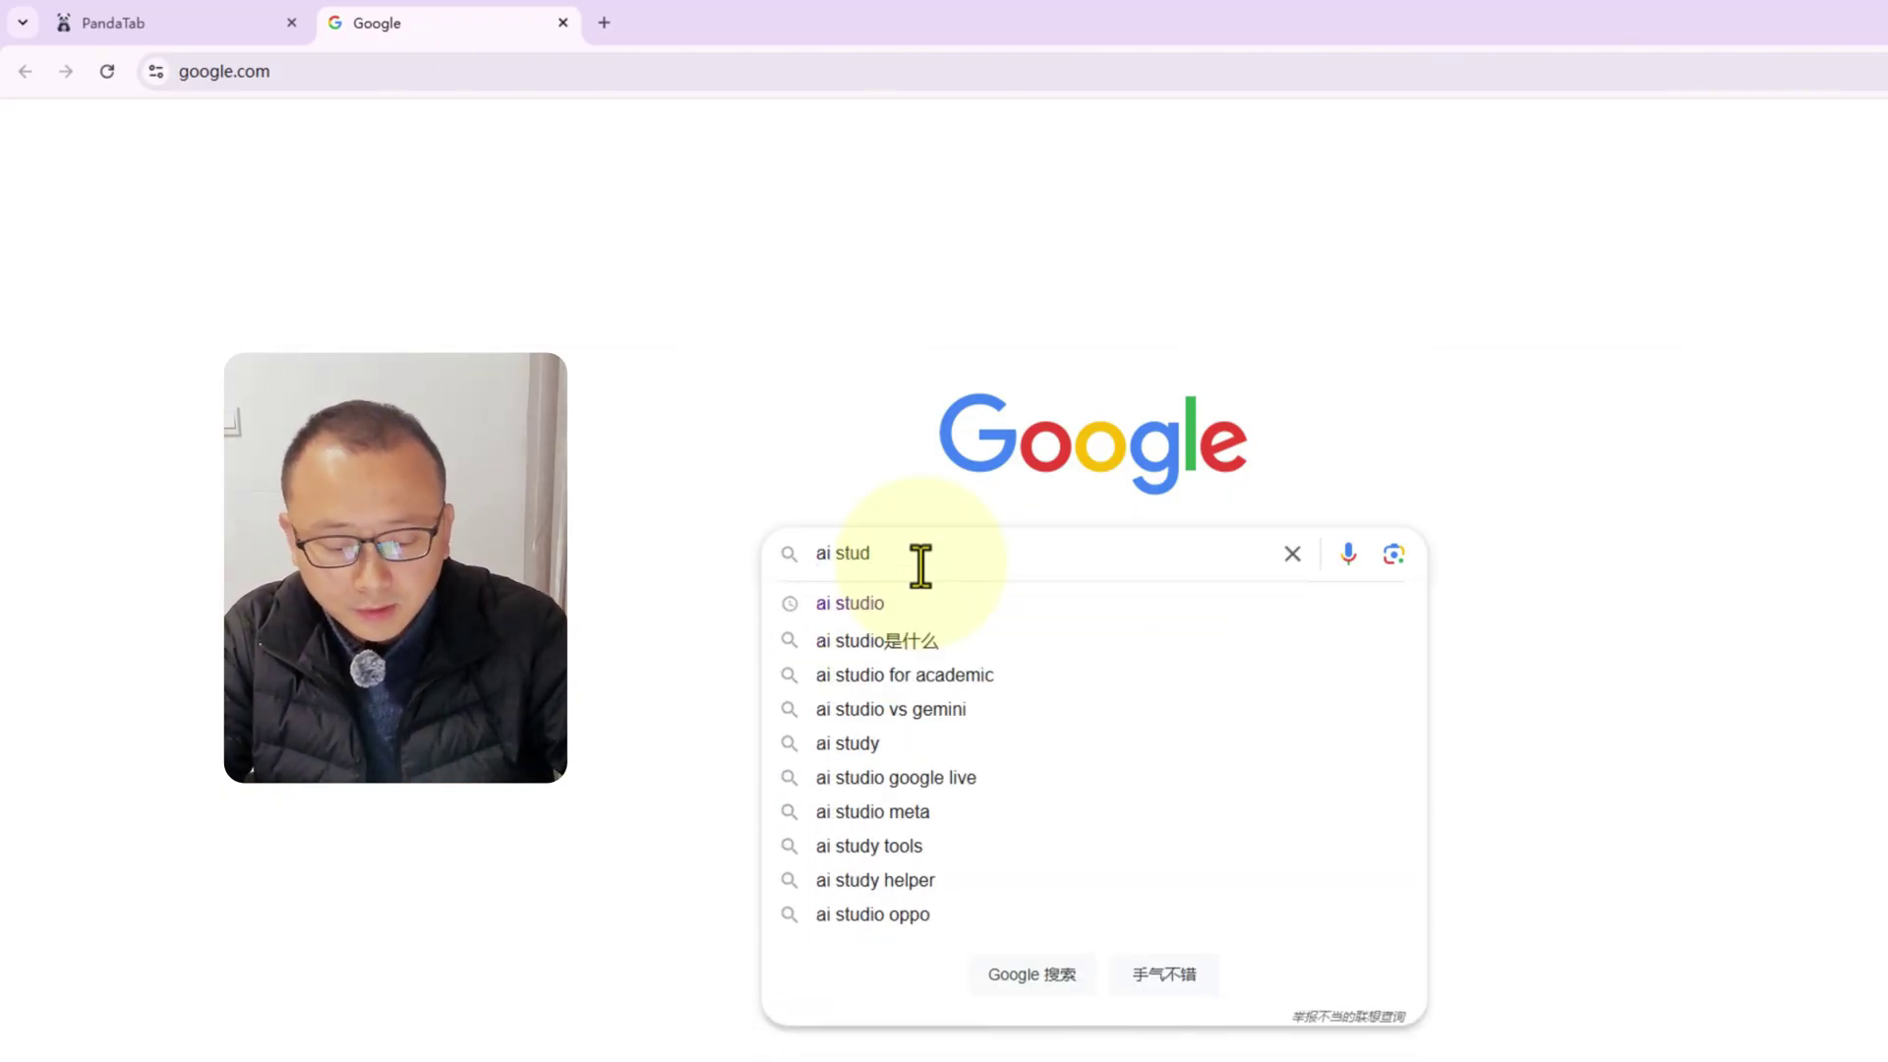
type("io")
key("Return")
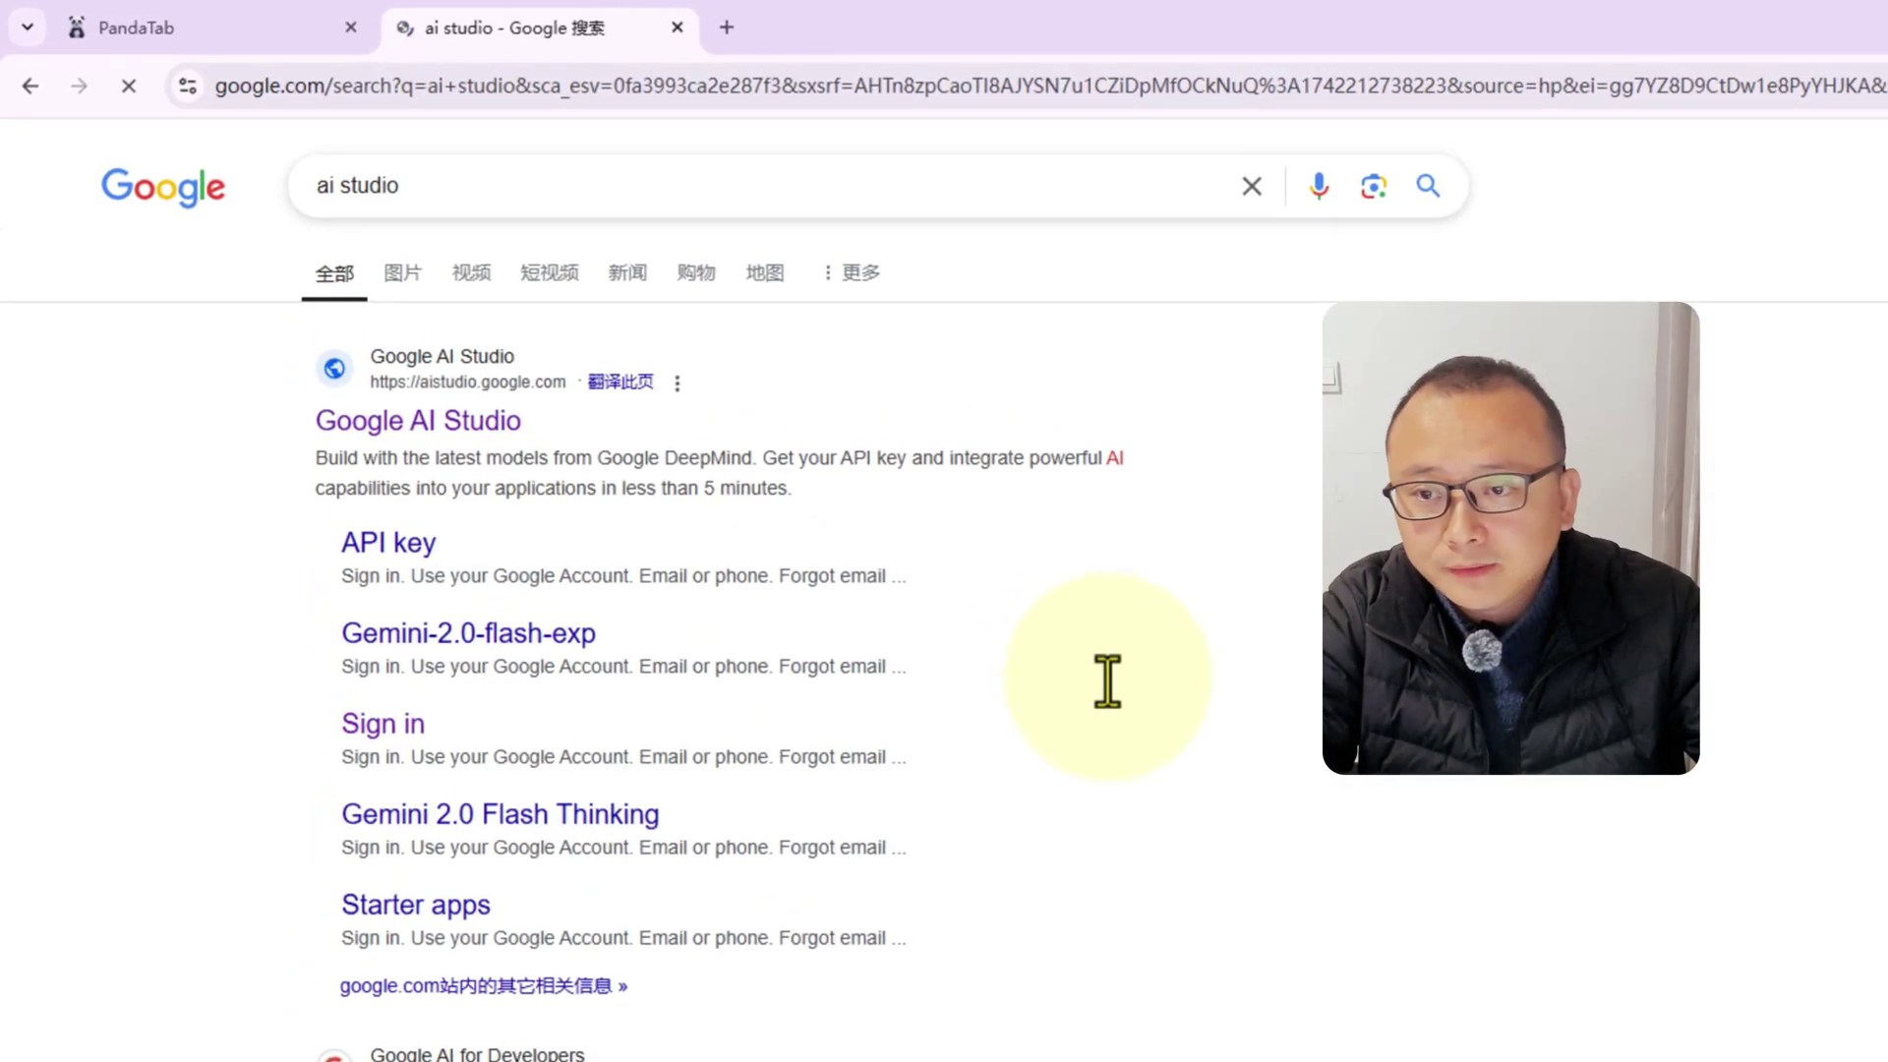
scroll(653, 728, "down", 5)
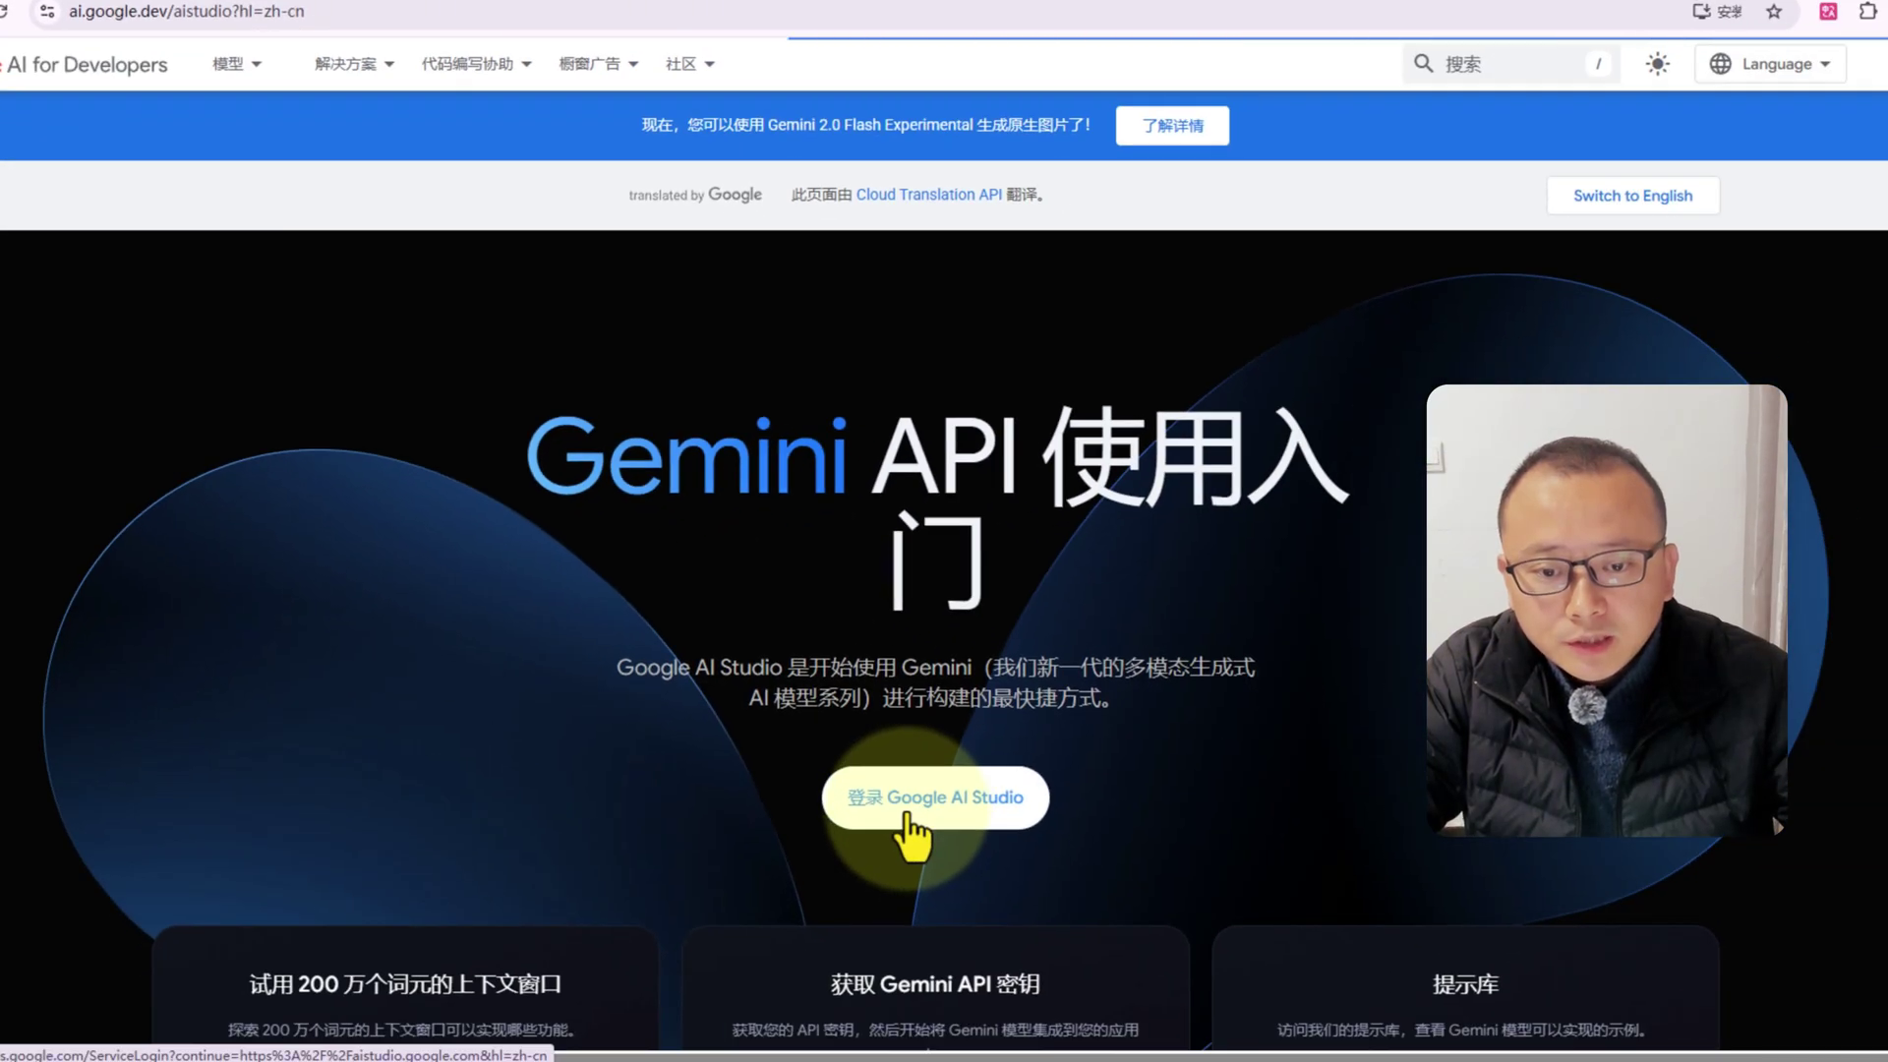
Step: Enter Google AI Studio and tick the terms-of-service checkbox, leaving marketing emails unticked
left_click(905, 821)
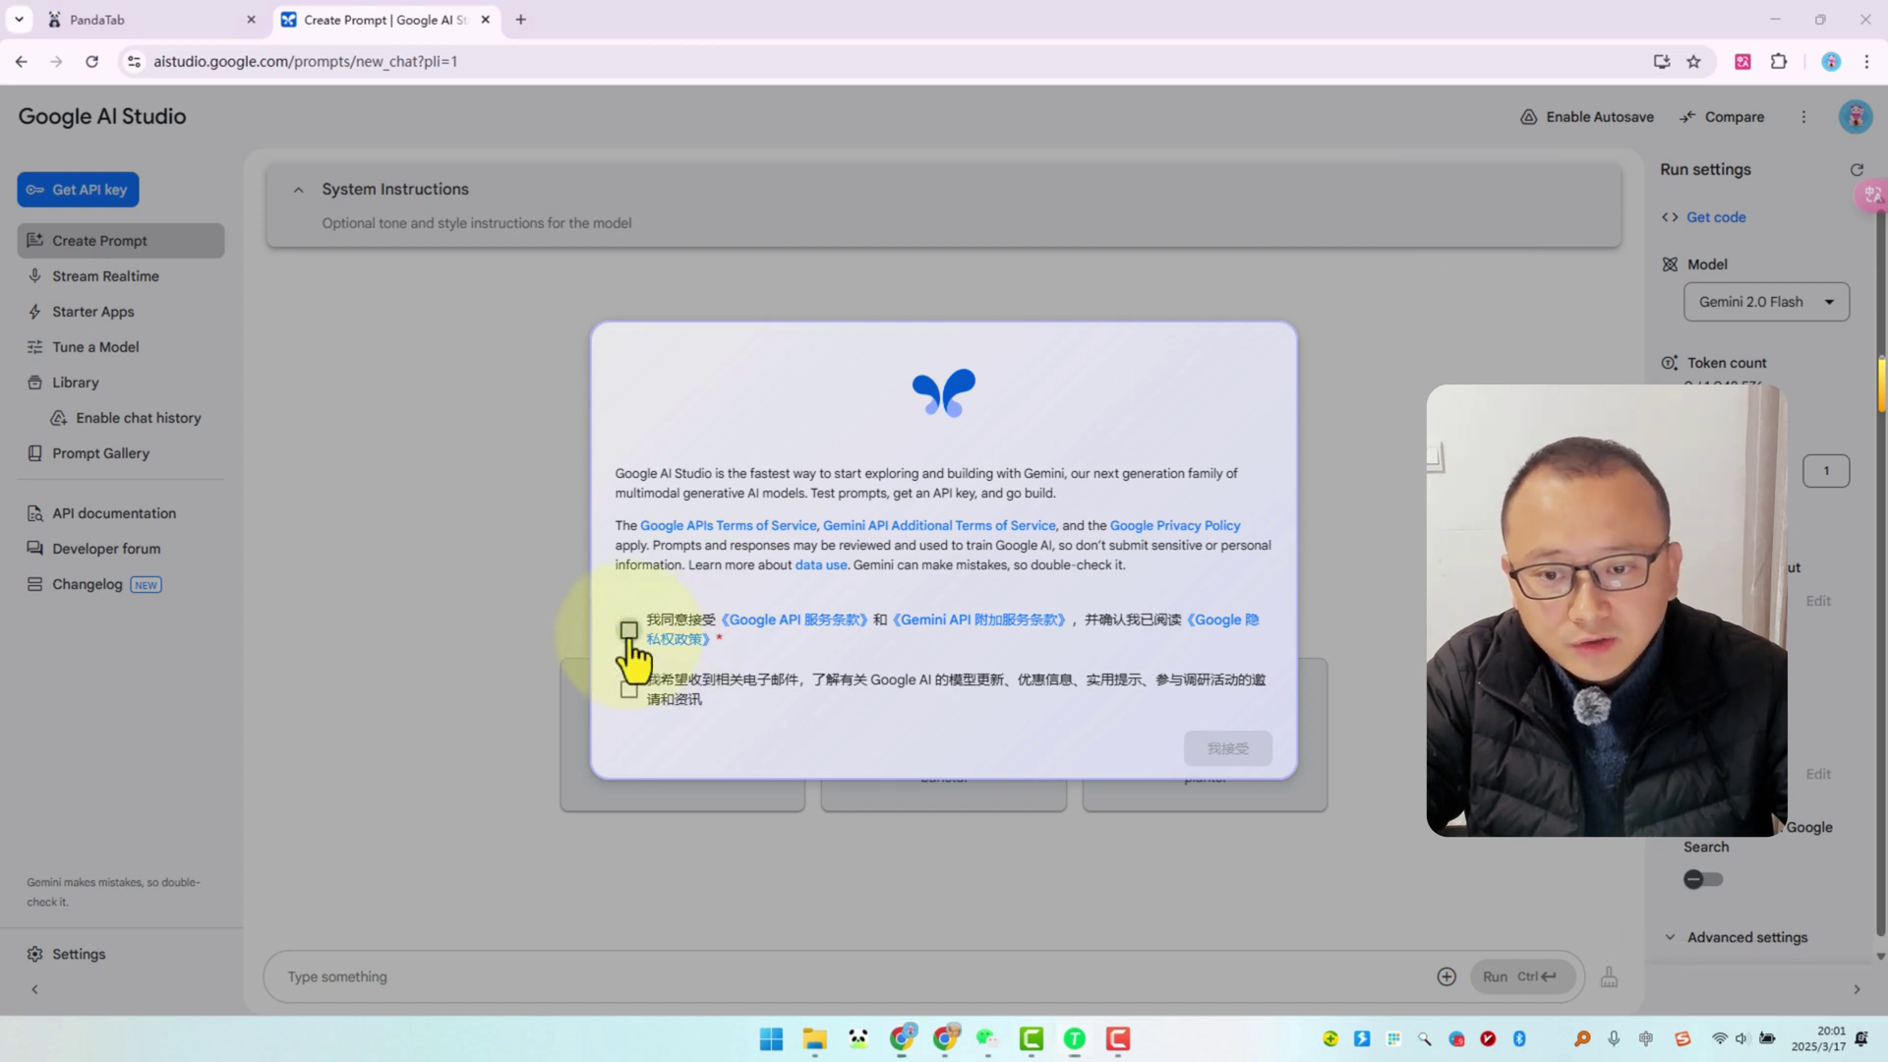
left_click(628, 689)
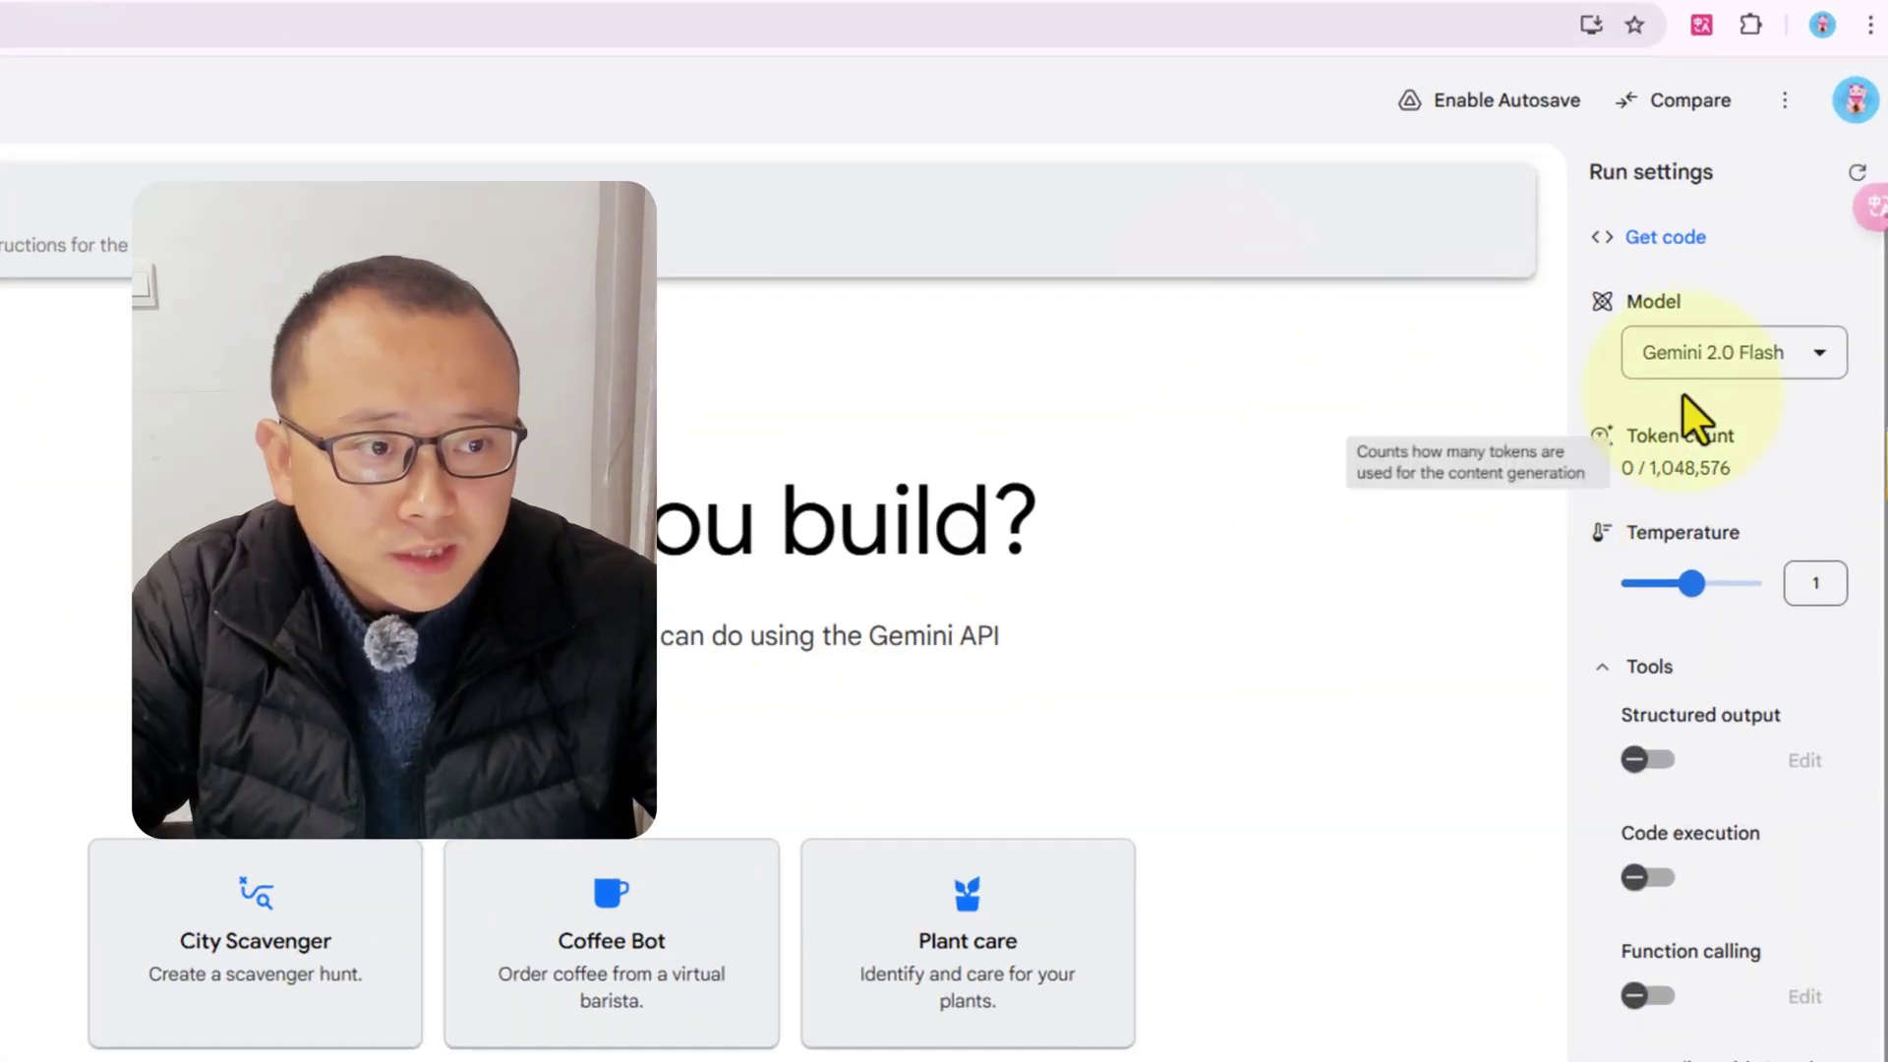
Step: Select Gemini 2.0 Flash (Image Generation) Experimental with Images and text output format
left_click(1738, 302)
mouse_move(1622, 540)
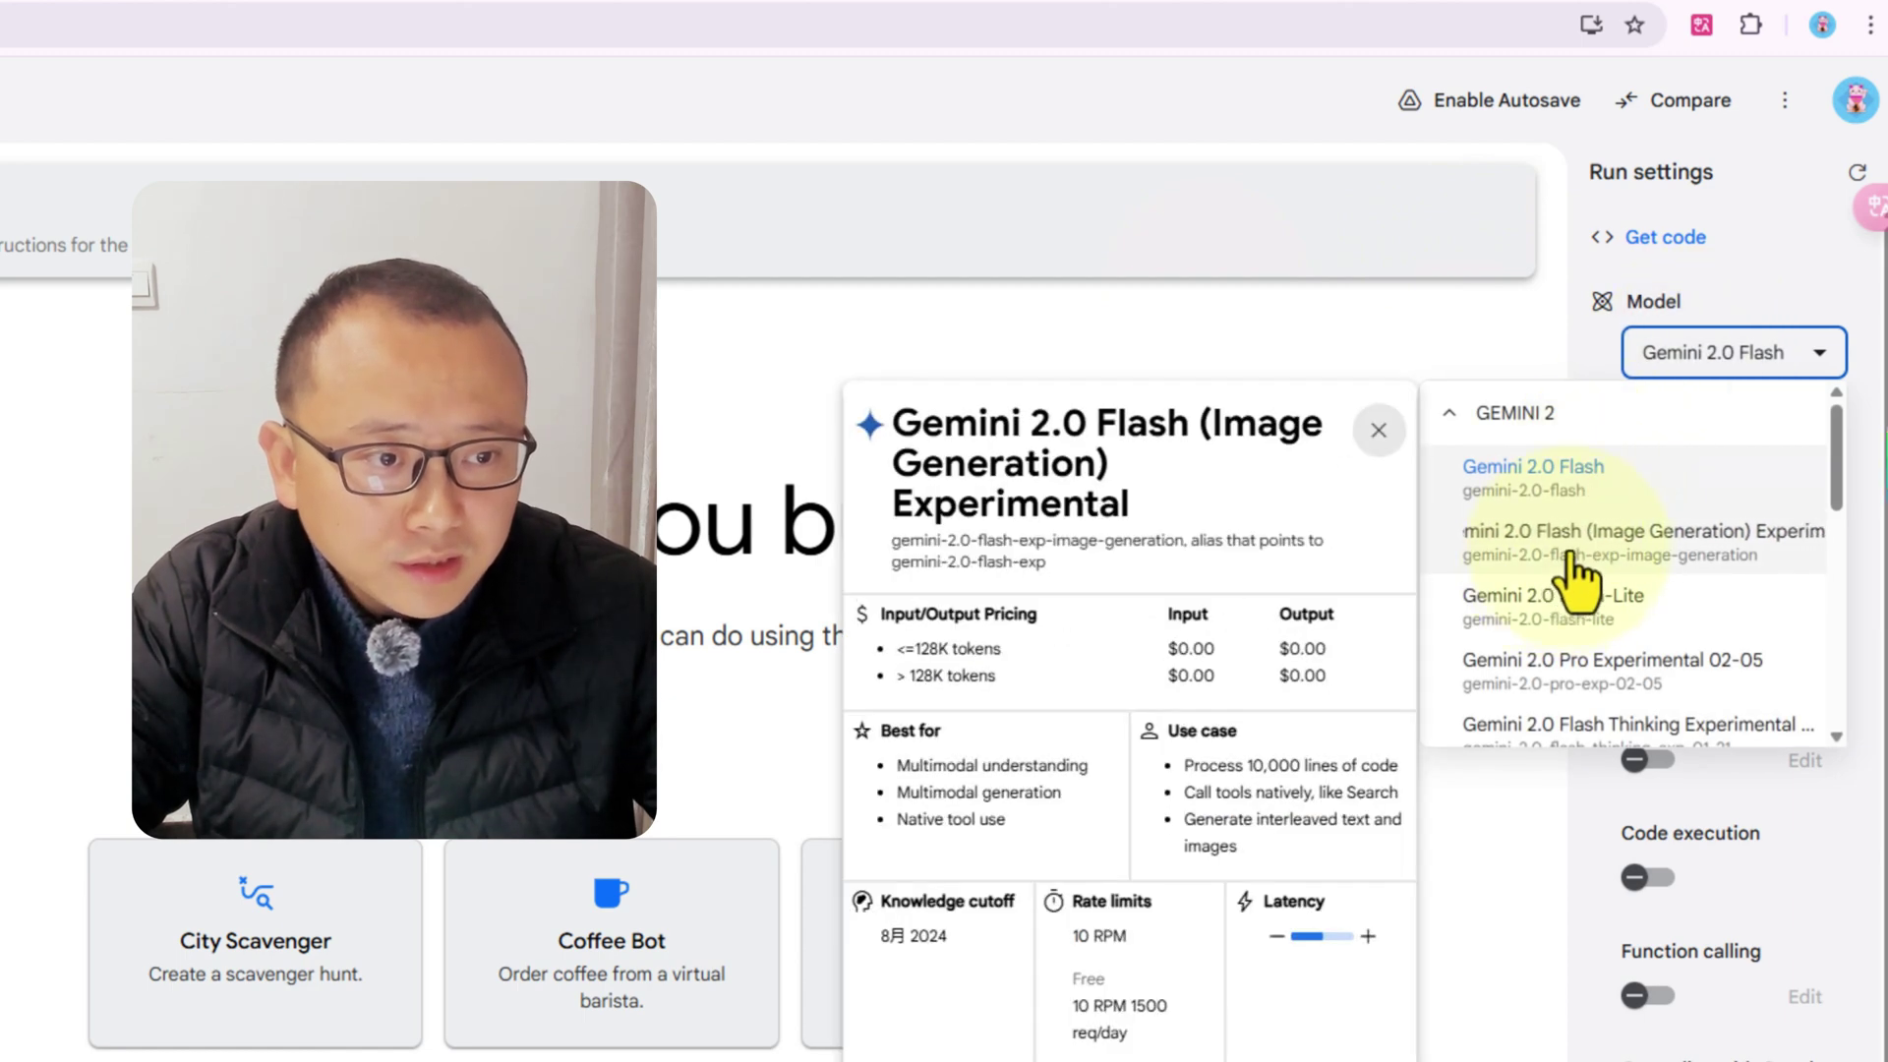
left_click(1571, 561)
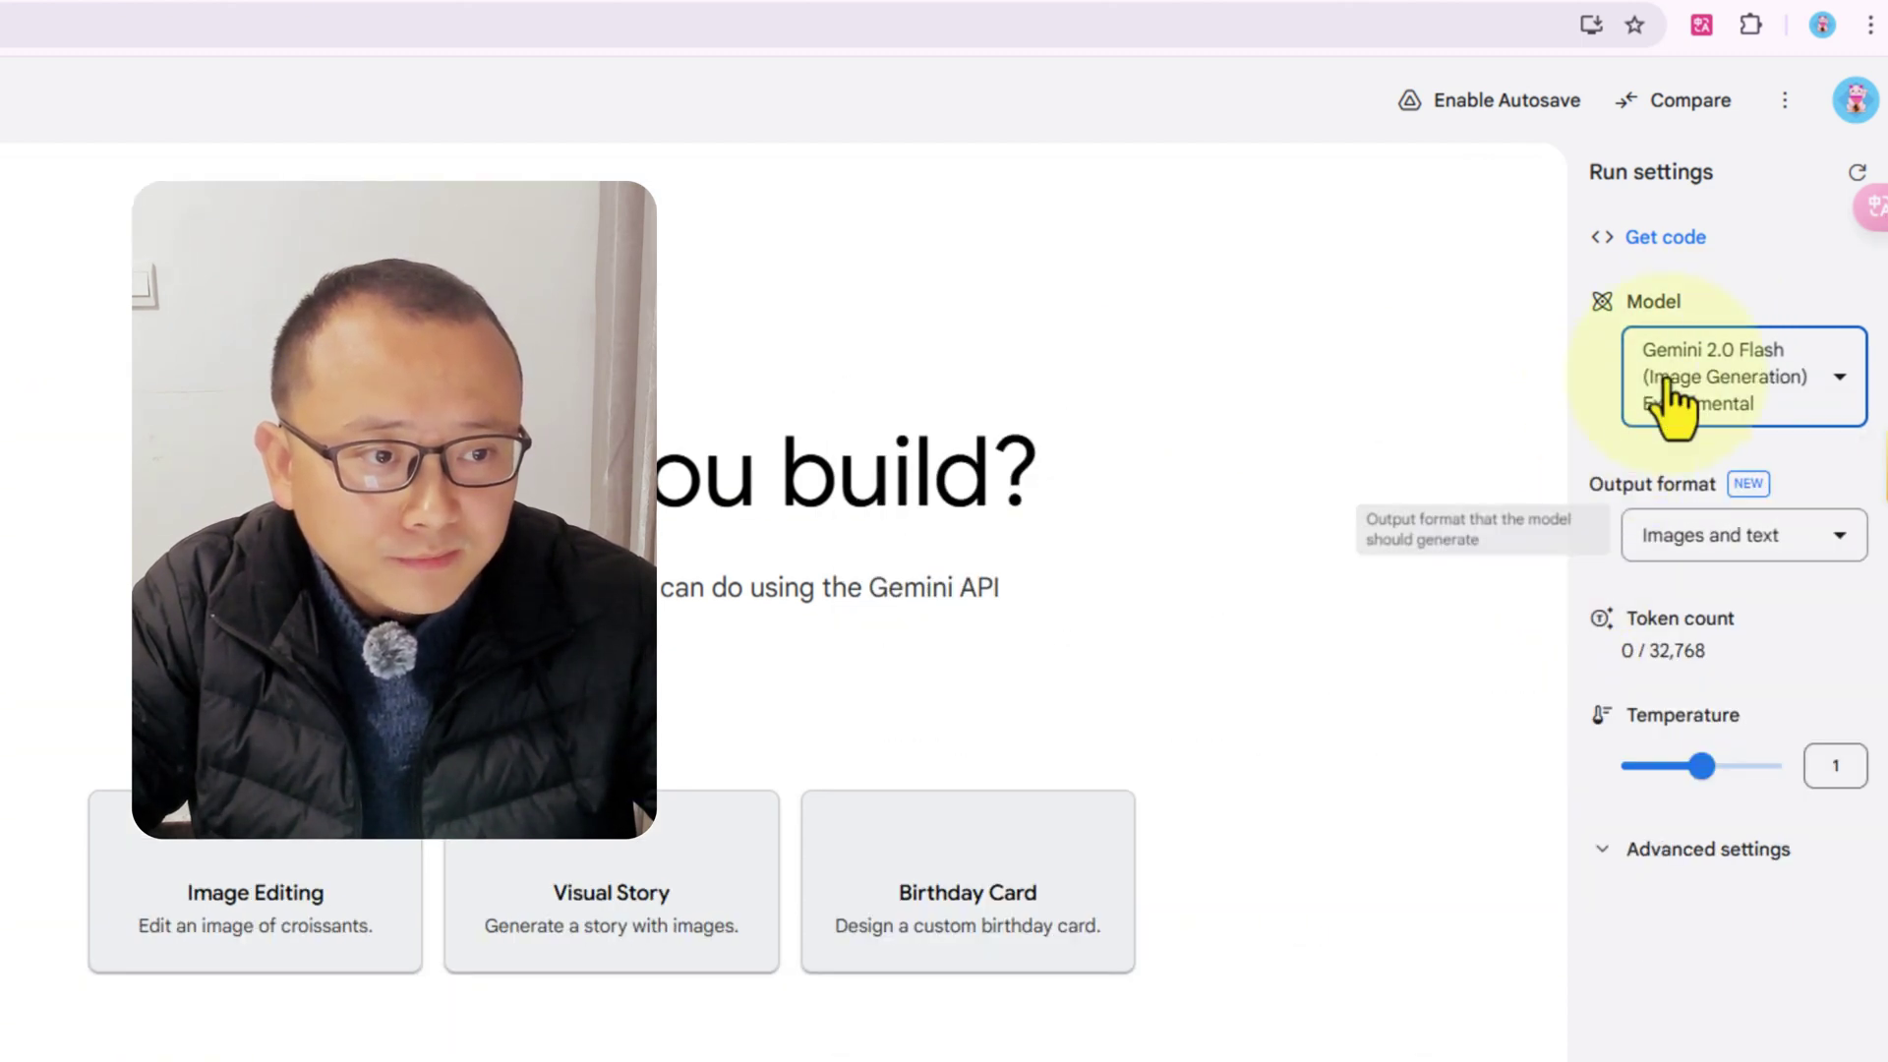
left_click(1706, 550)
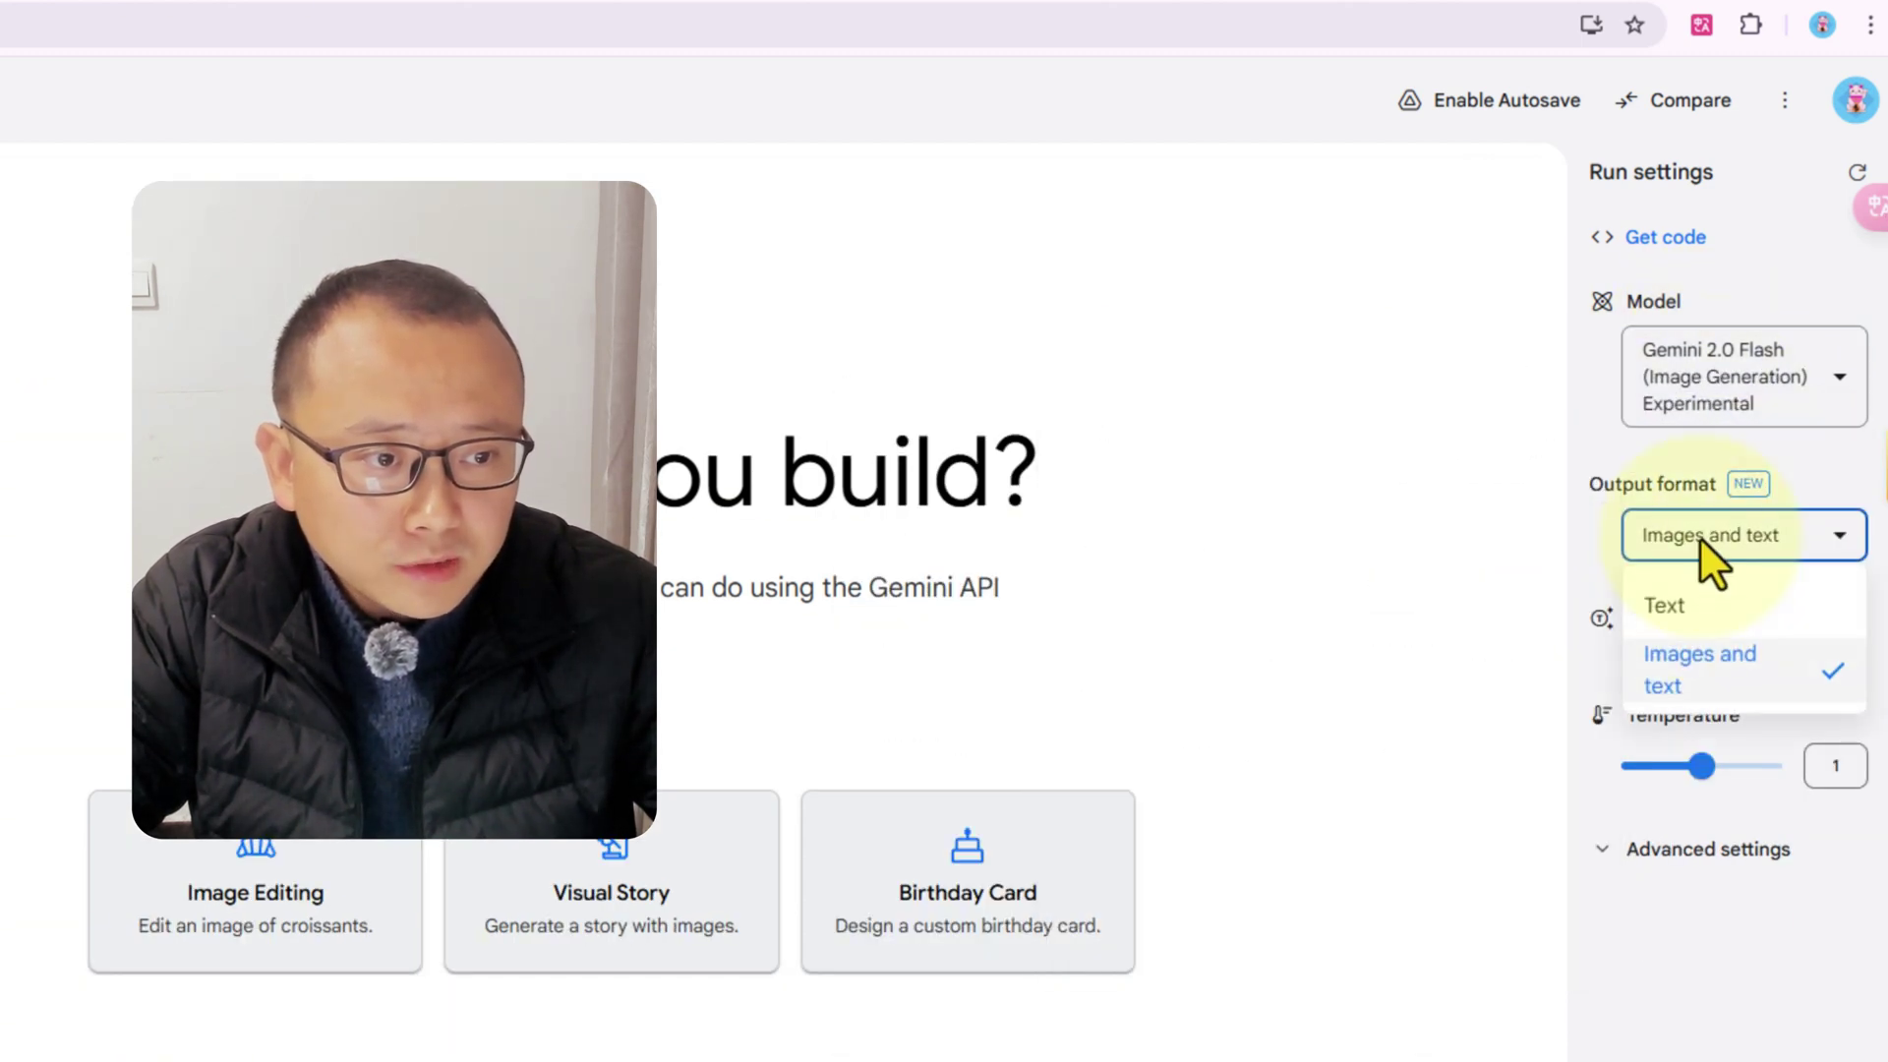
left_click(1680, 677)
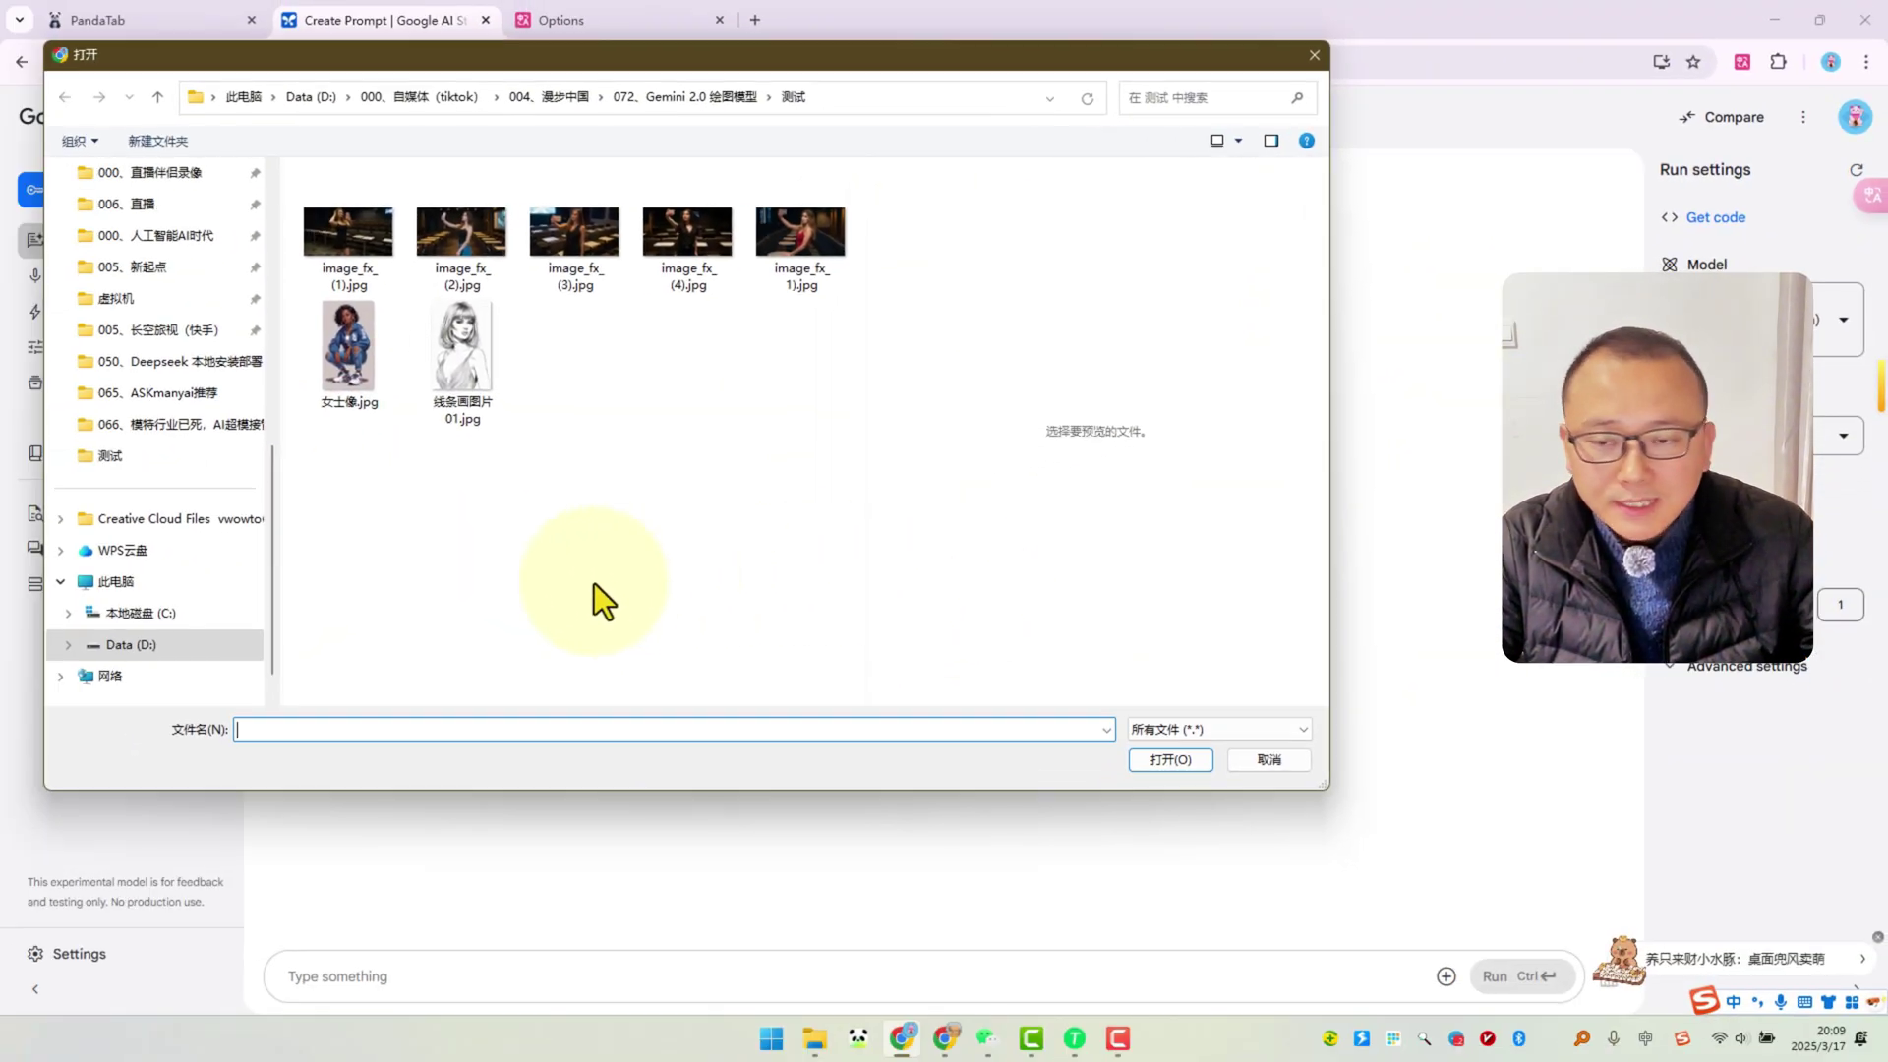
Step: Attach 女士像.jpg and write the Chinese request to change the woman's clothing to red
left_click(354, 352)
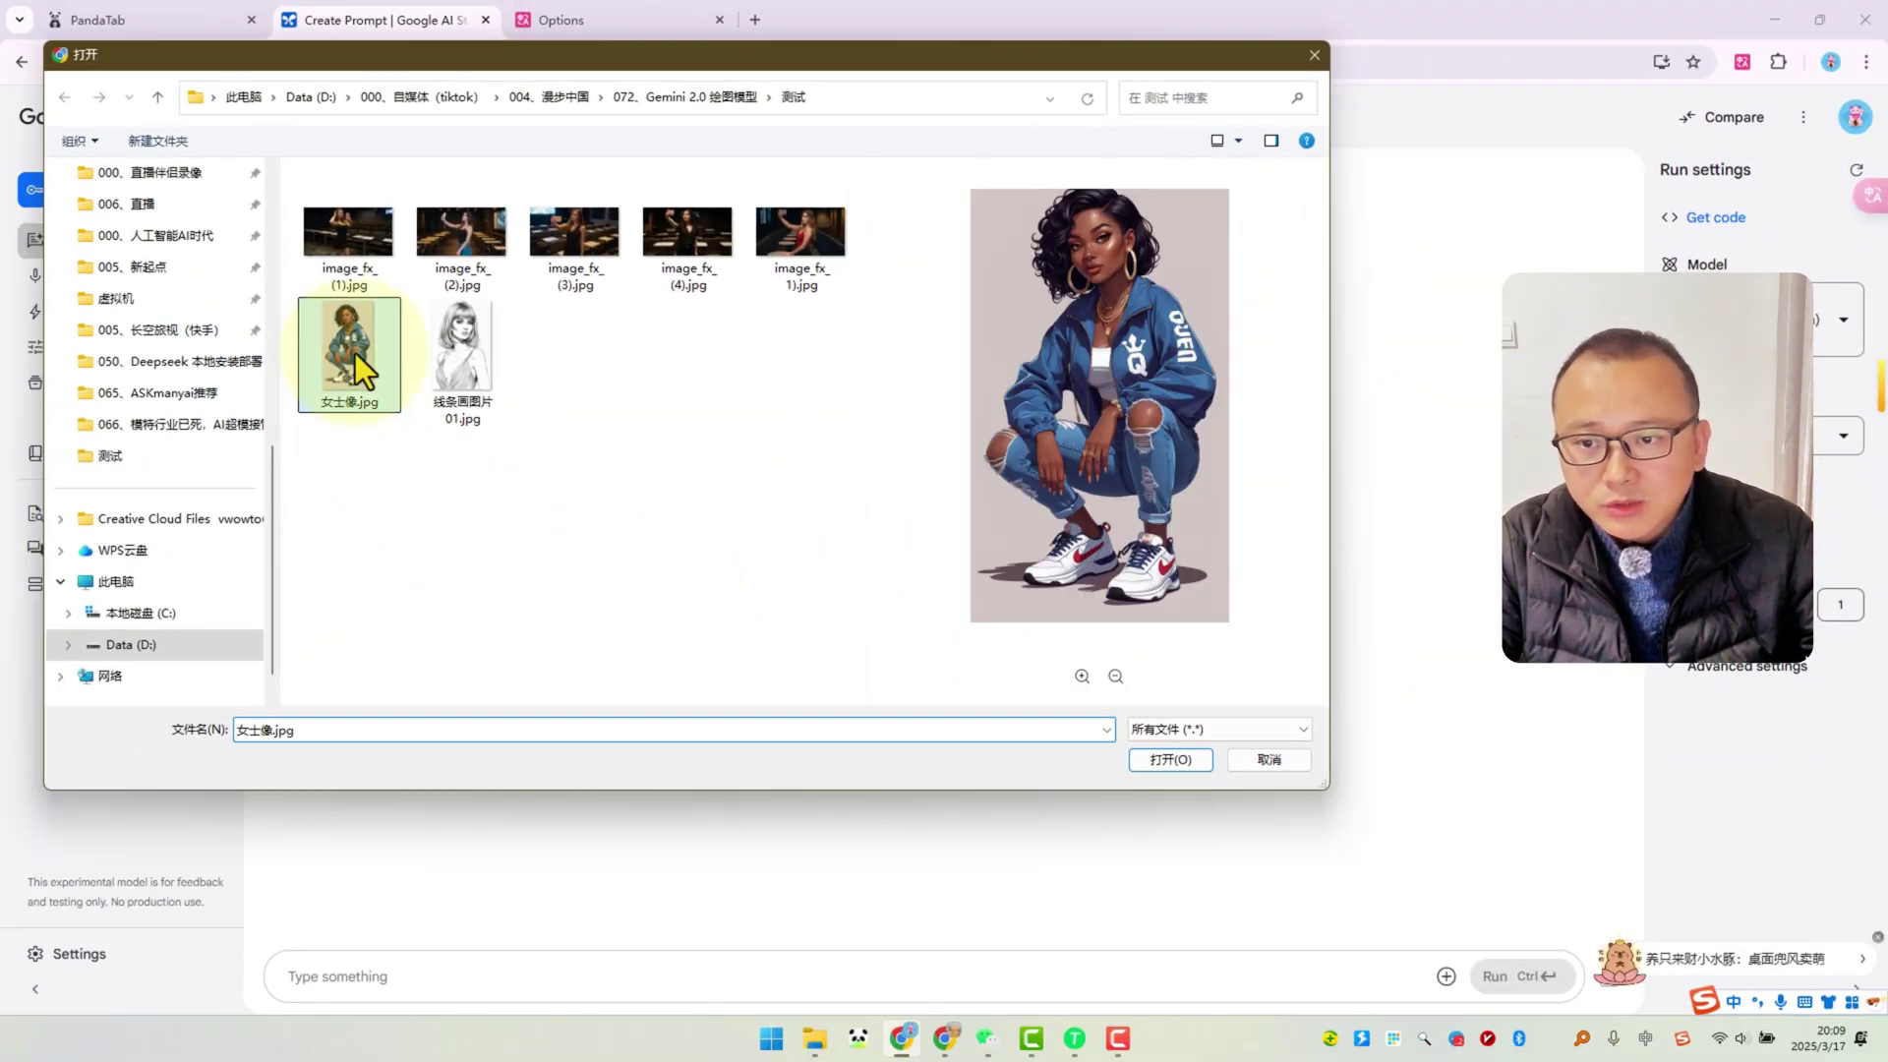
left_click(1143, 762)
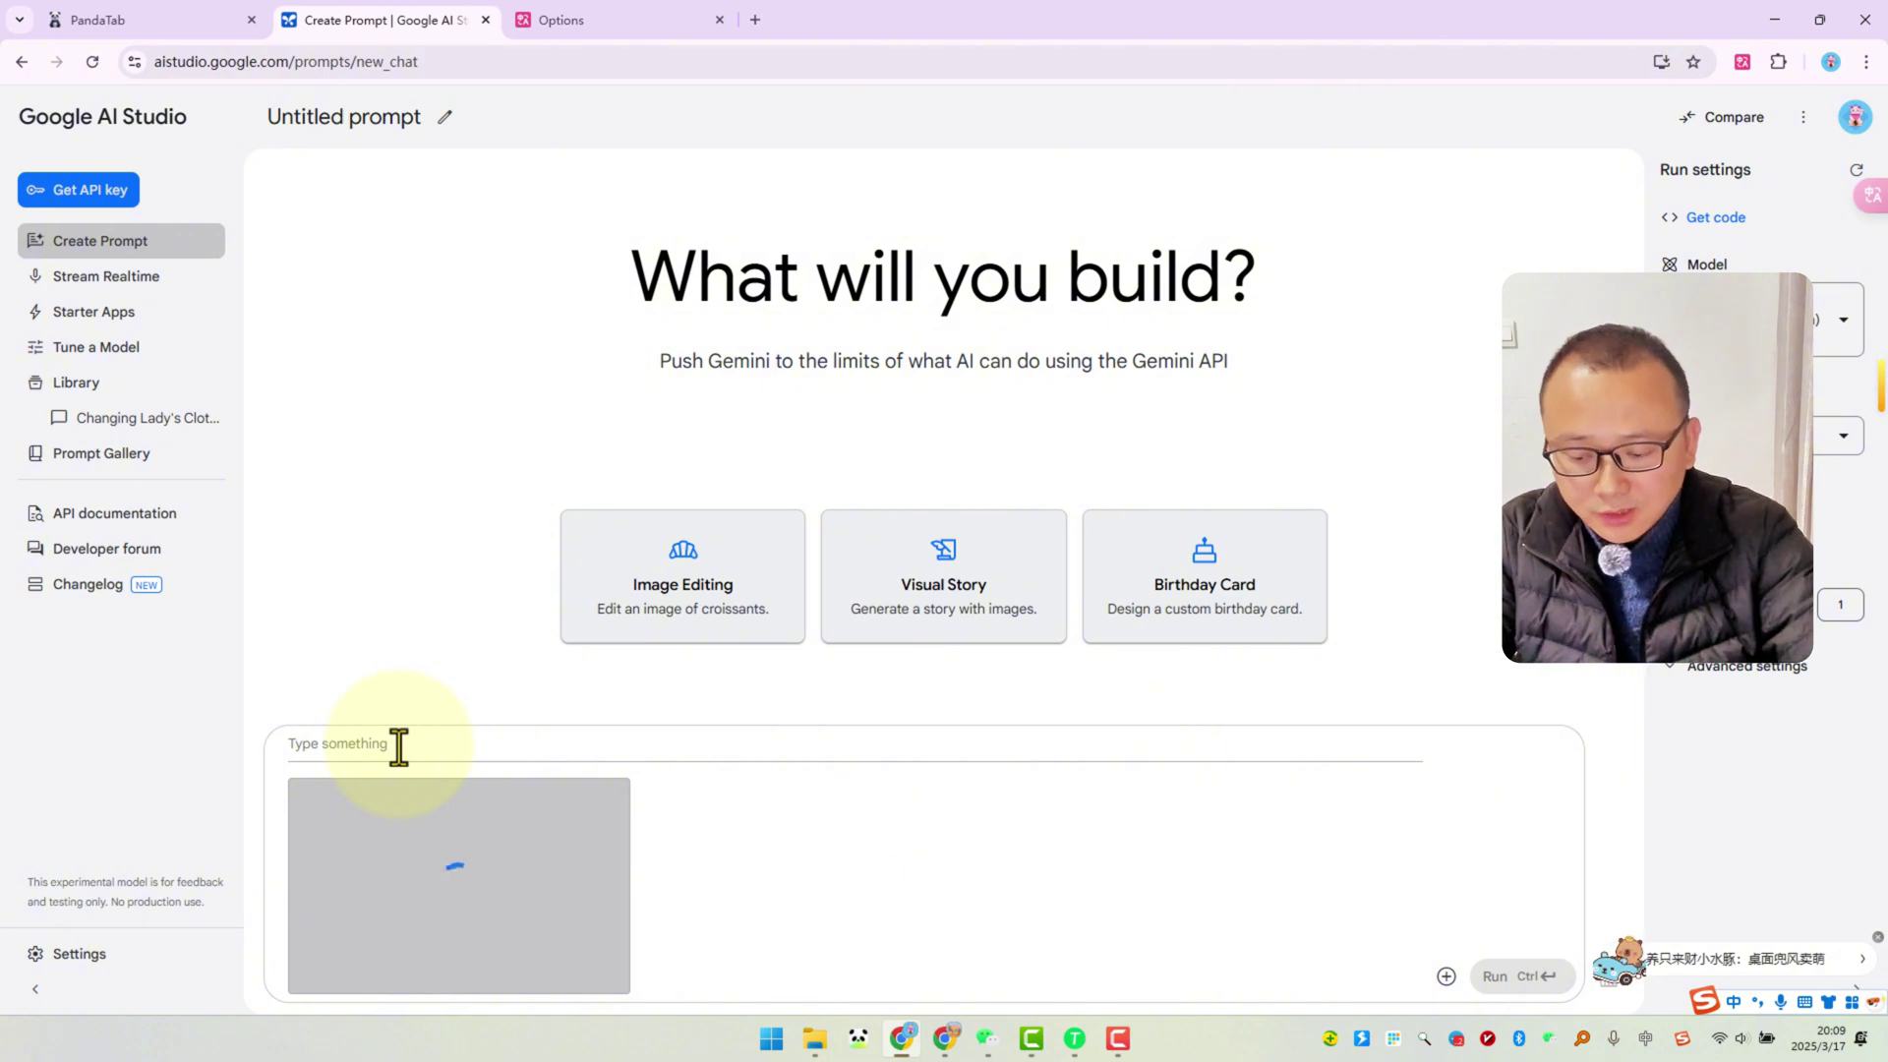
type("请将zhew这位")
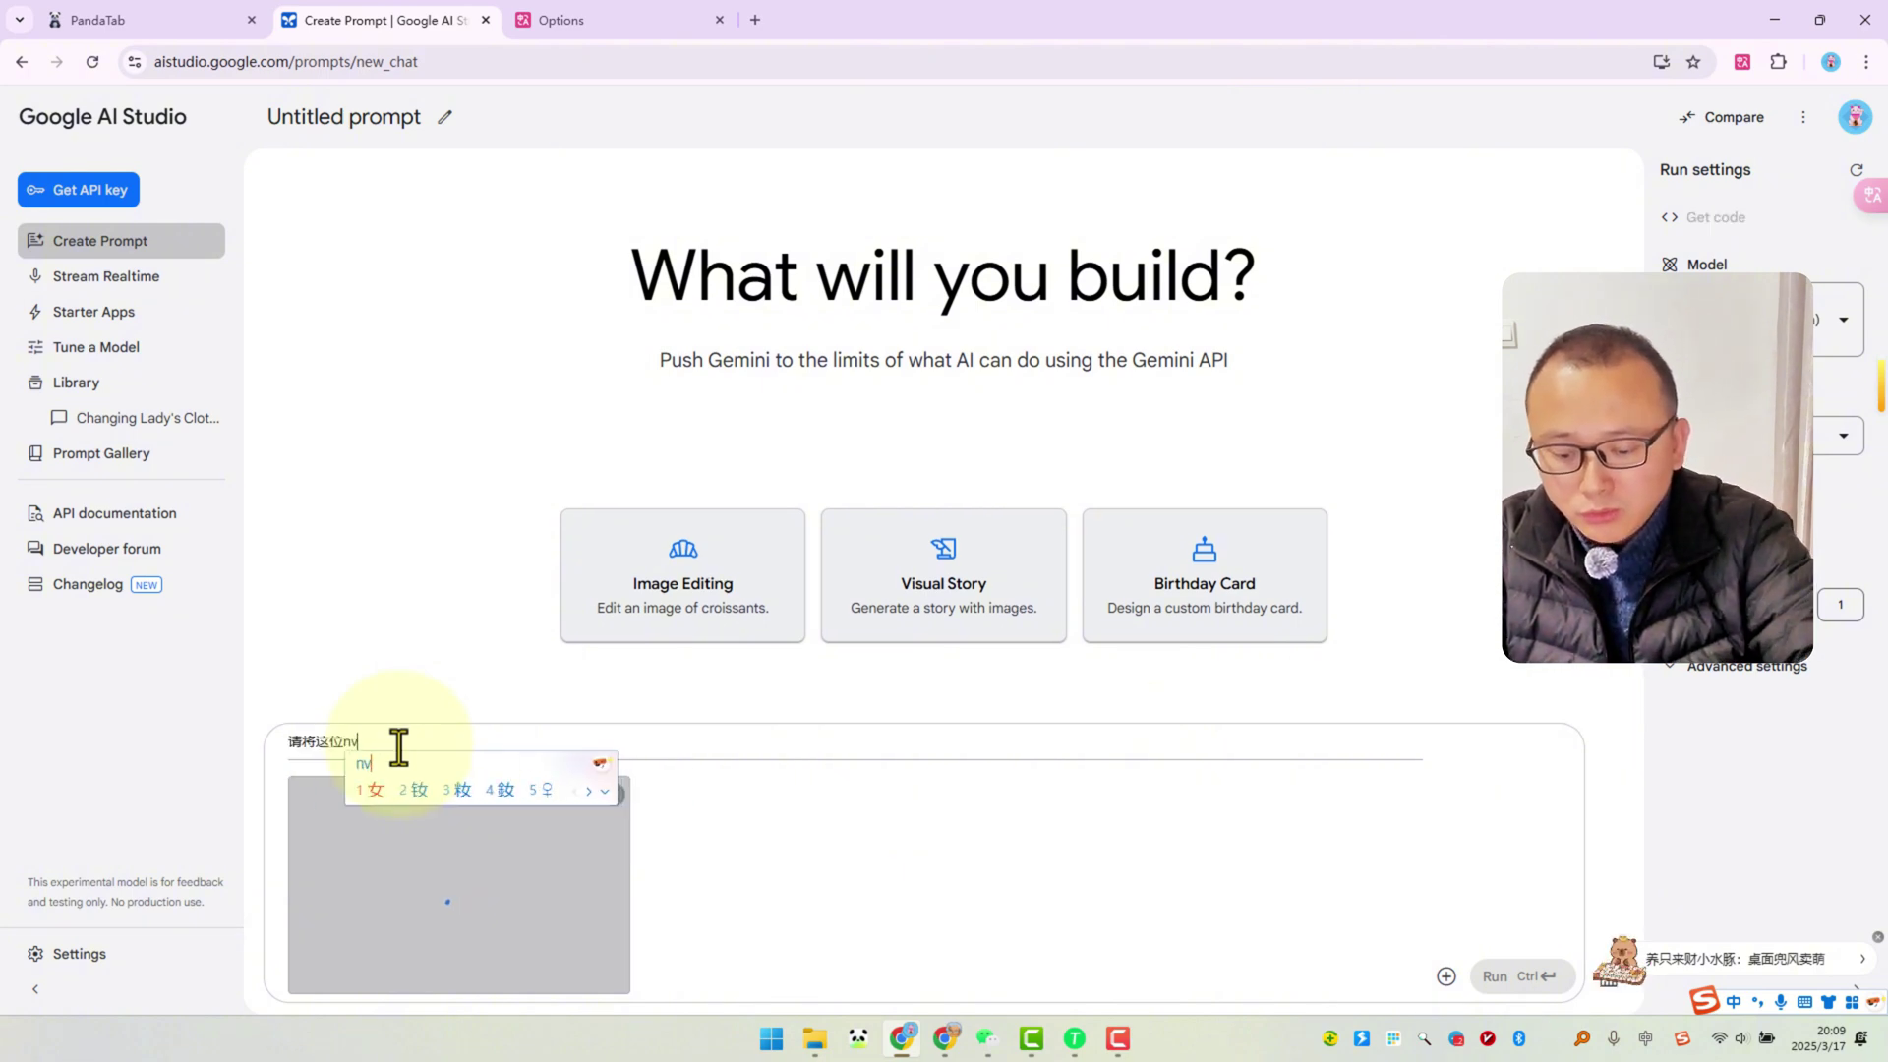
type("女士的衣服y颜色")
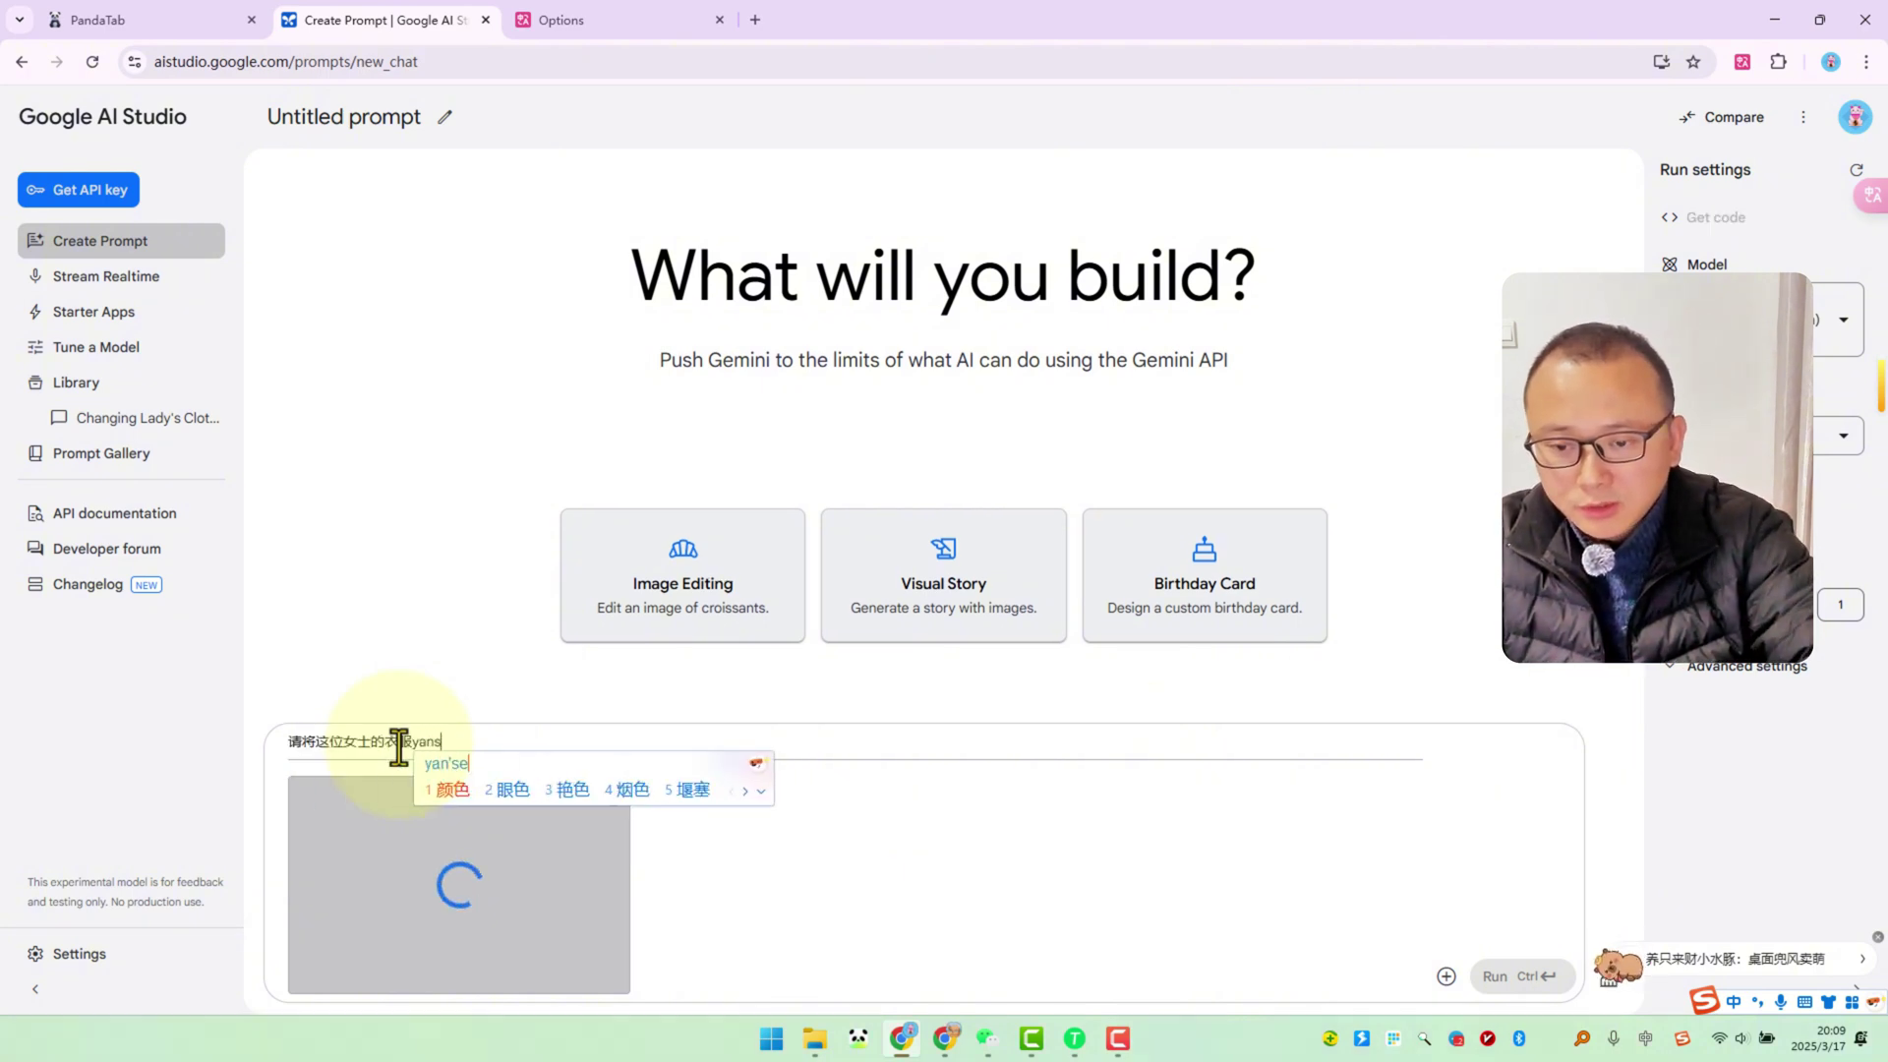
type("改成红色de的")
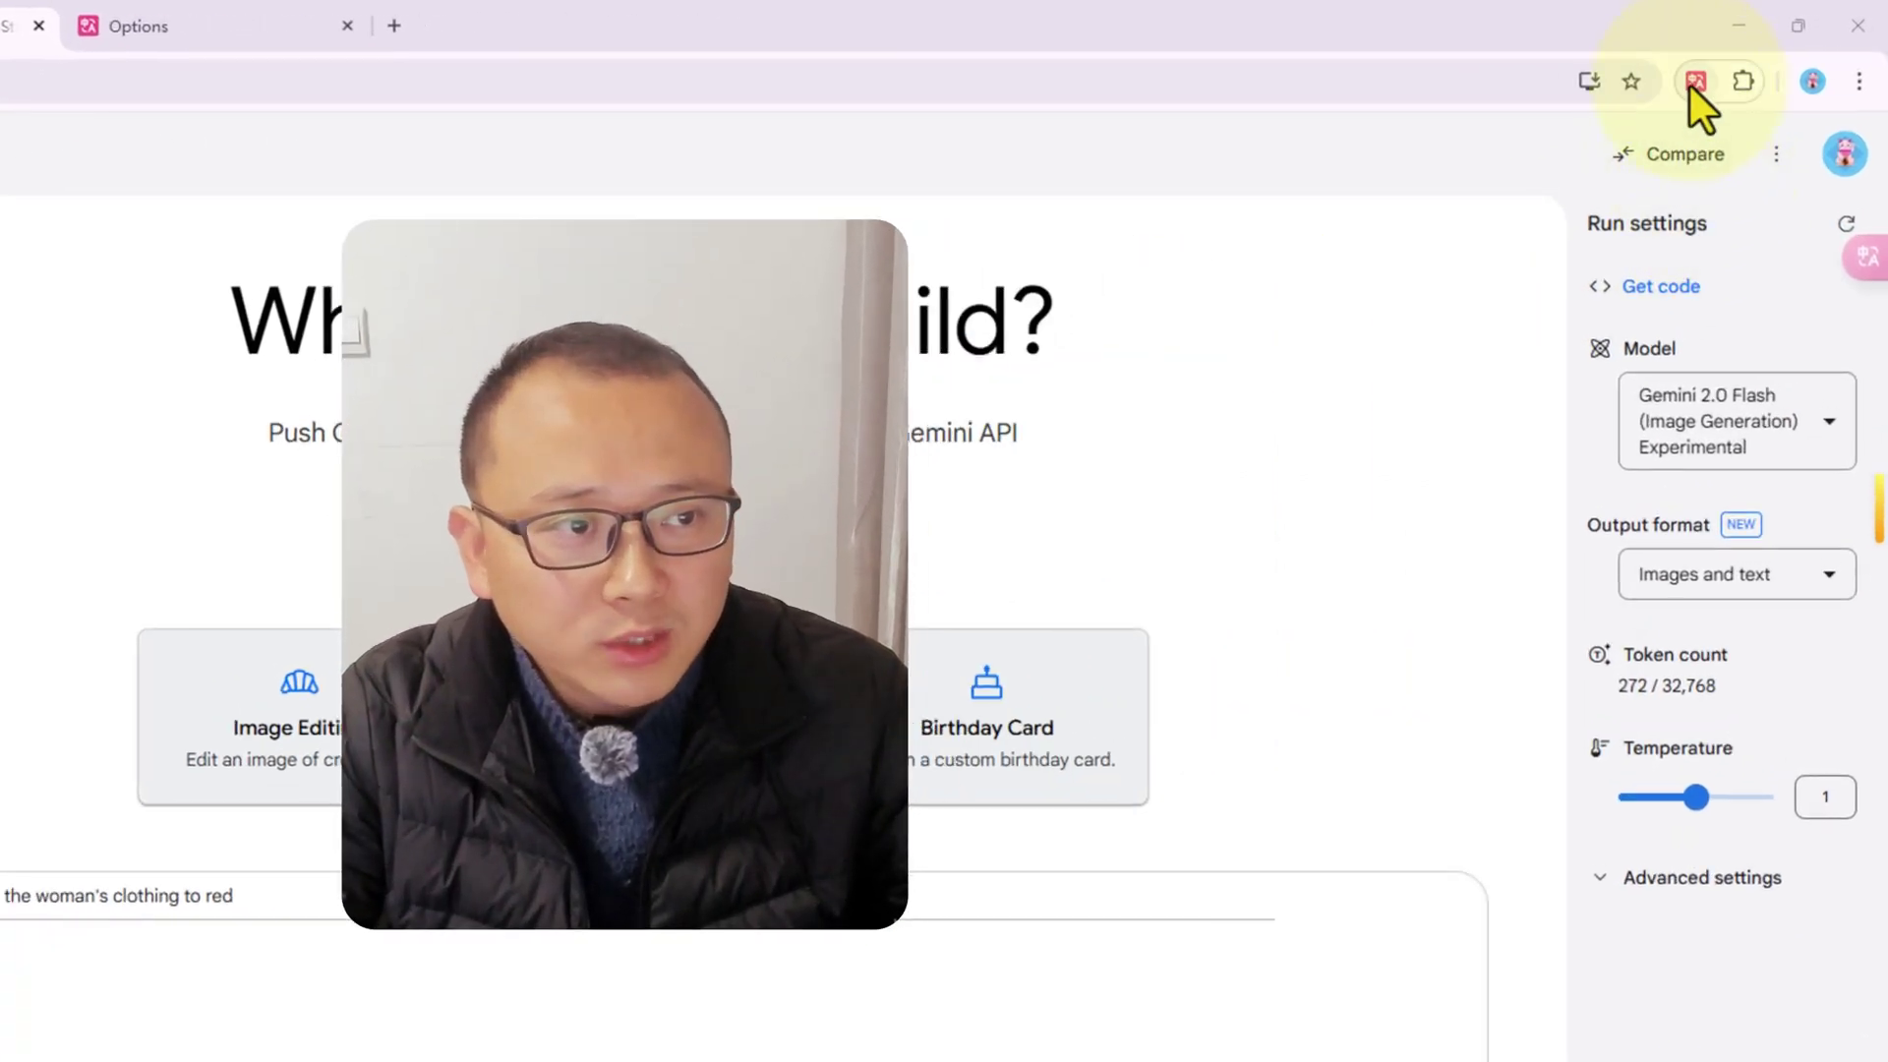
Step: Dismiss the translation extension popup and run the red-clothing prompt with the picture
left_click(1741, 62)
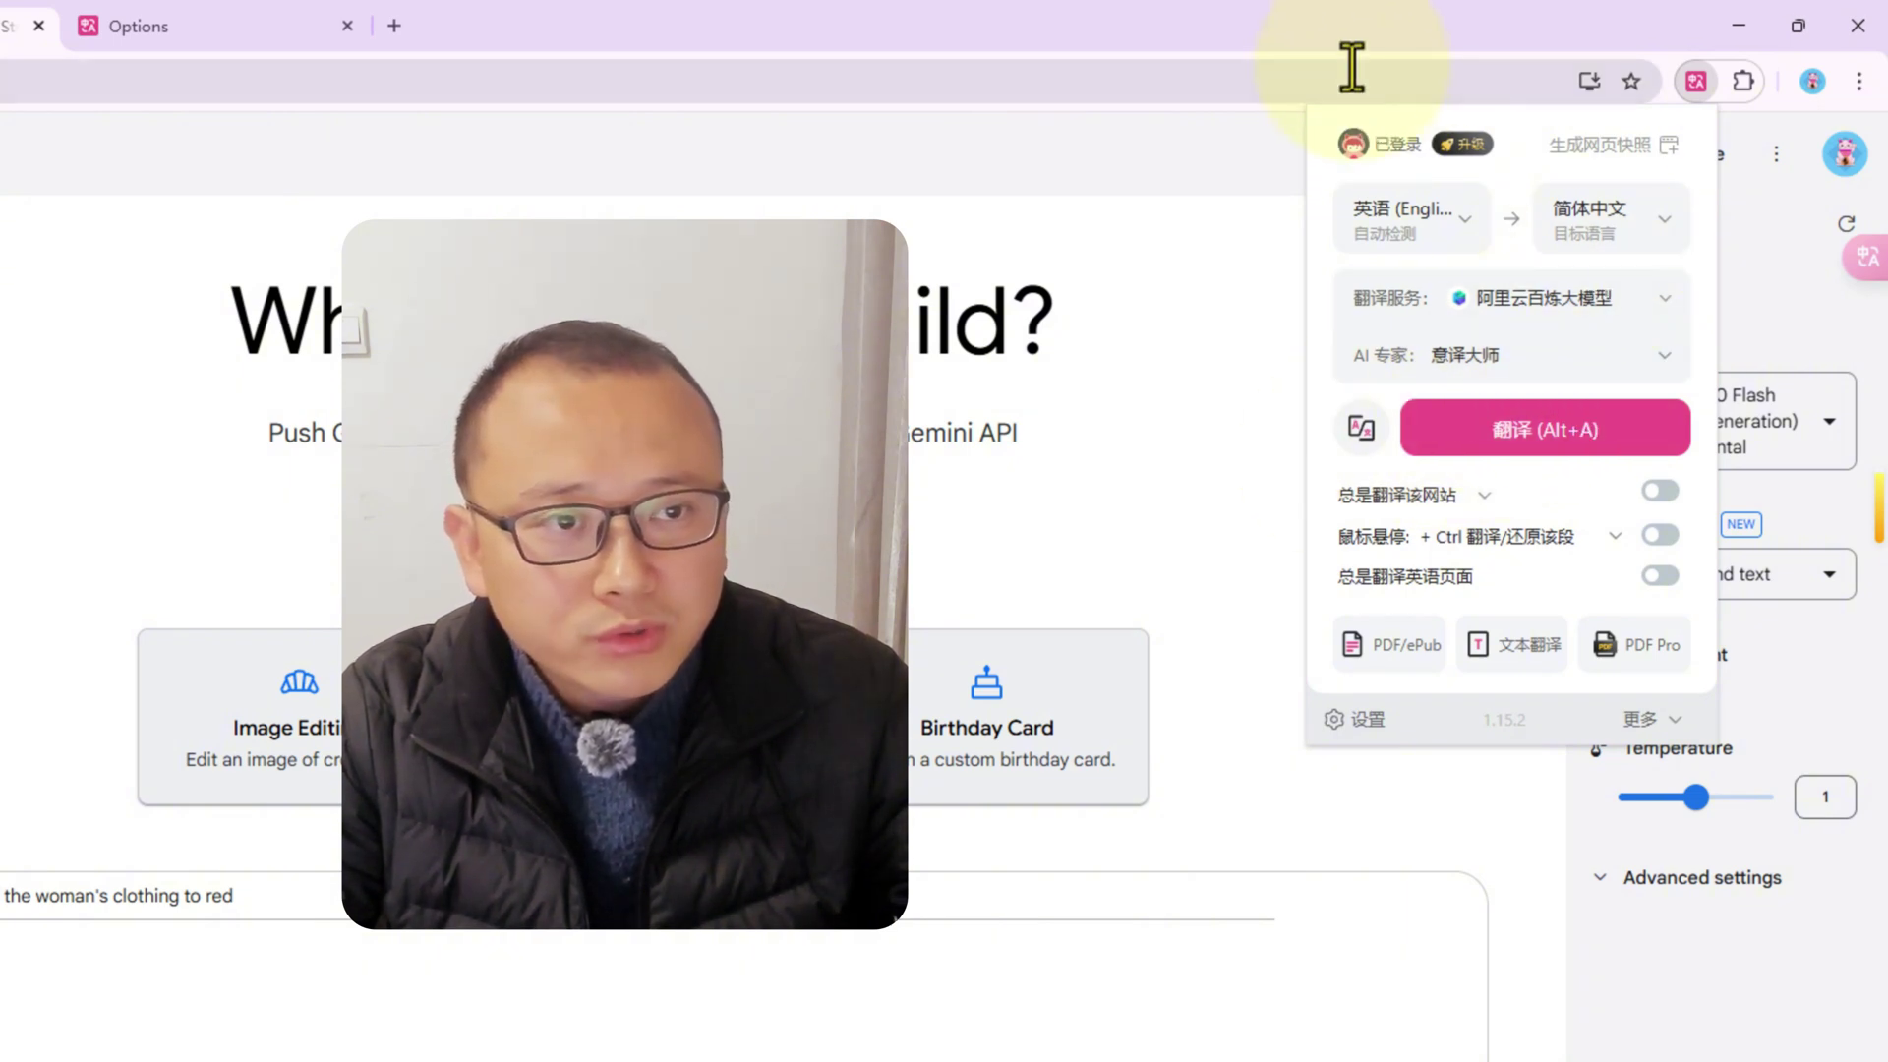
left_click(590, 806)
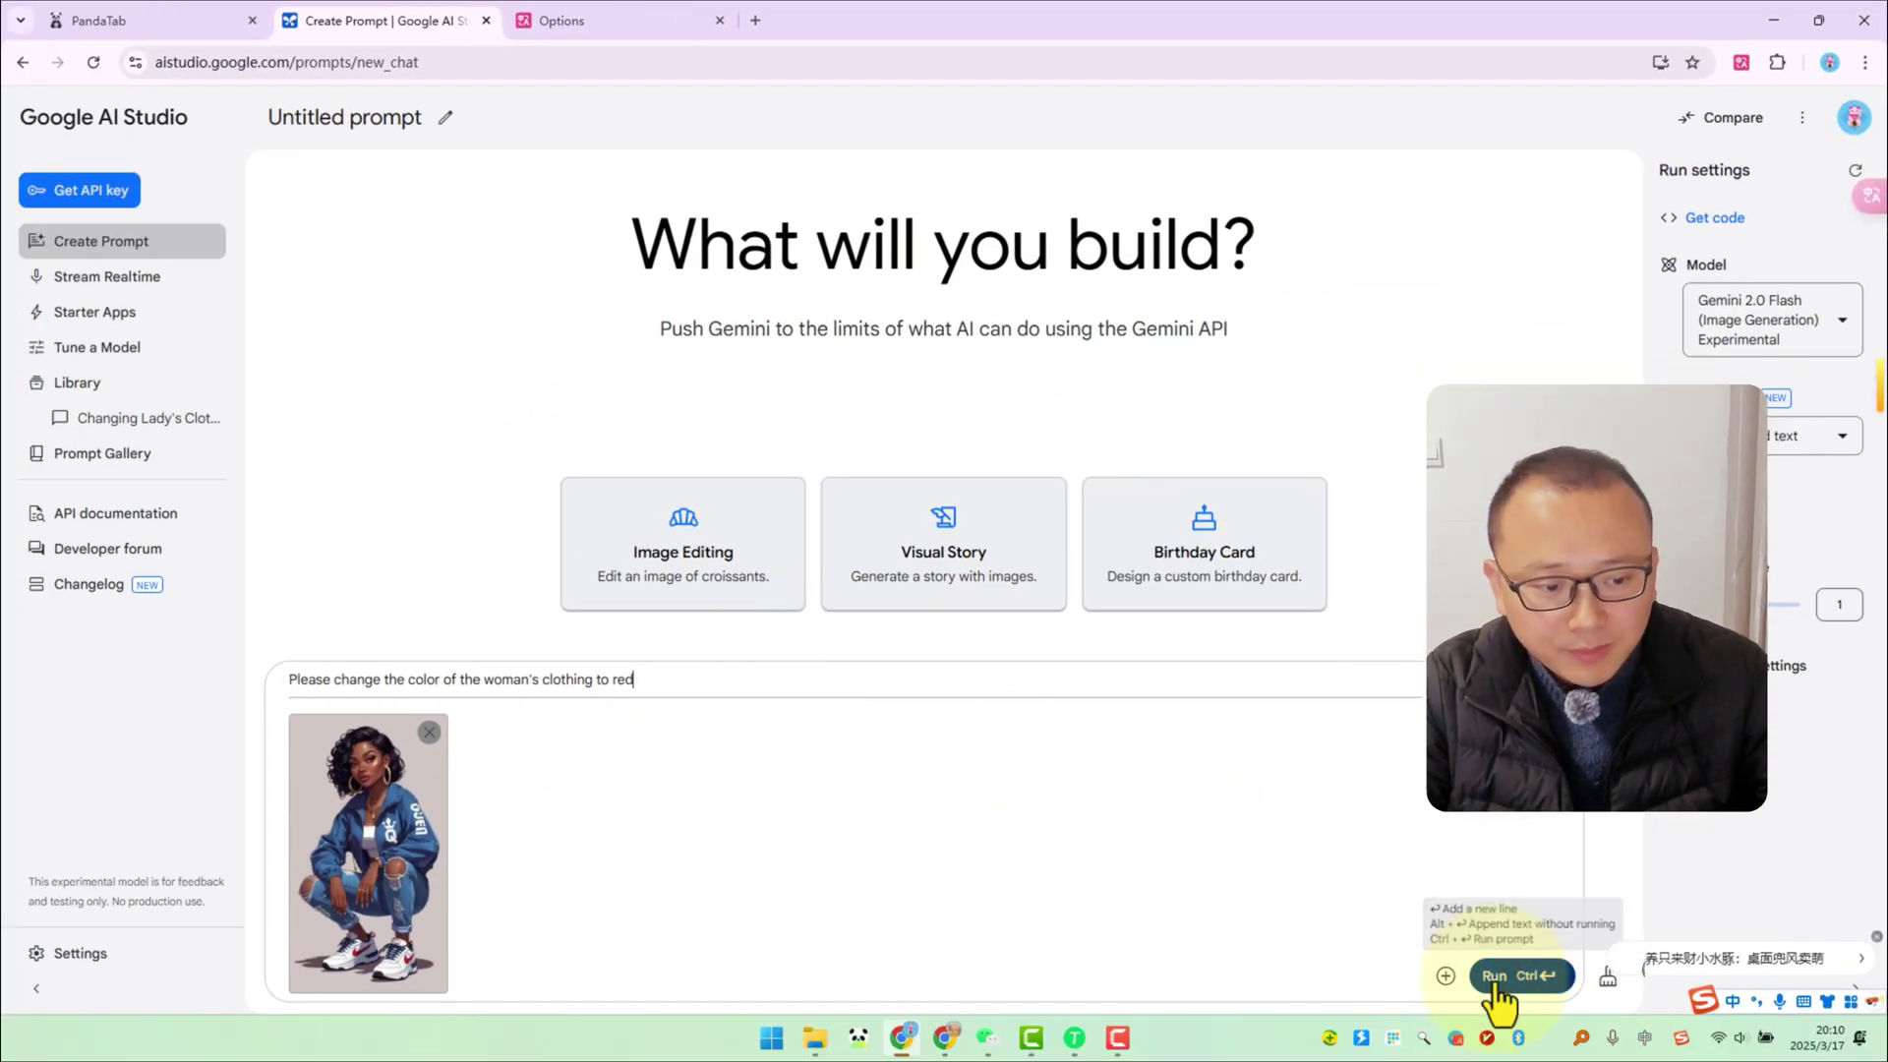
left_click(1498, 978)
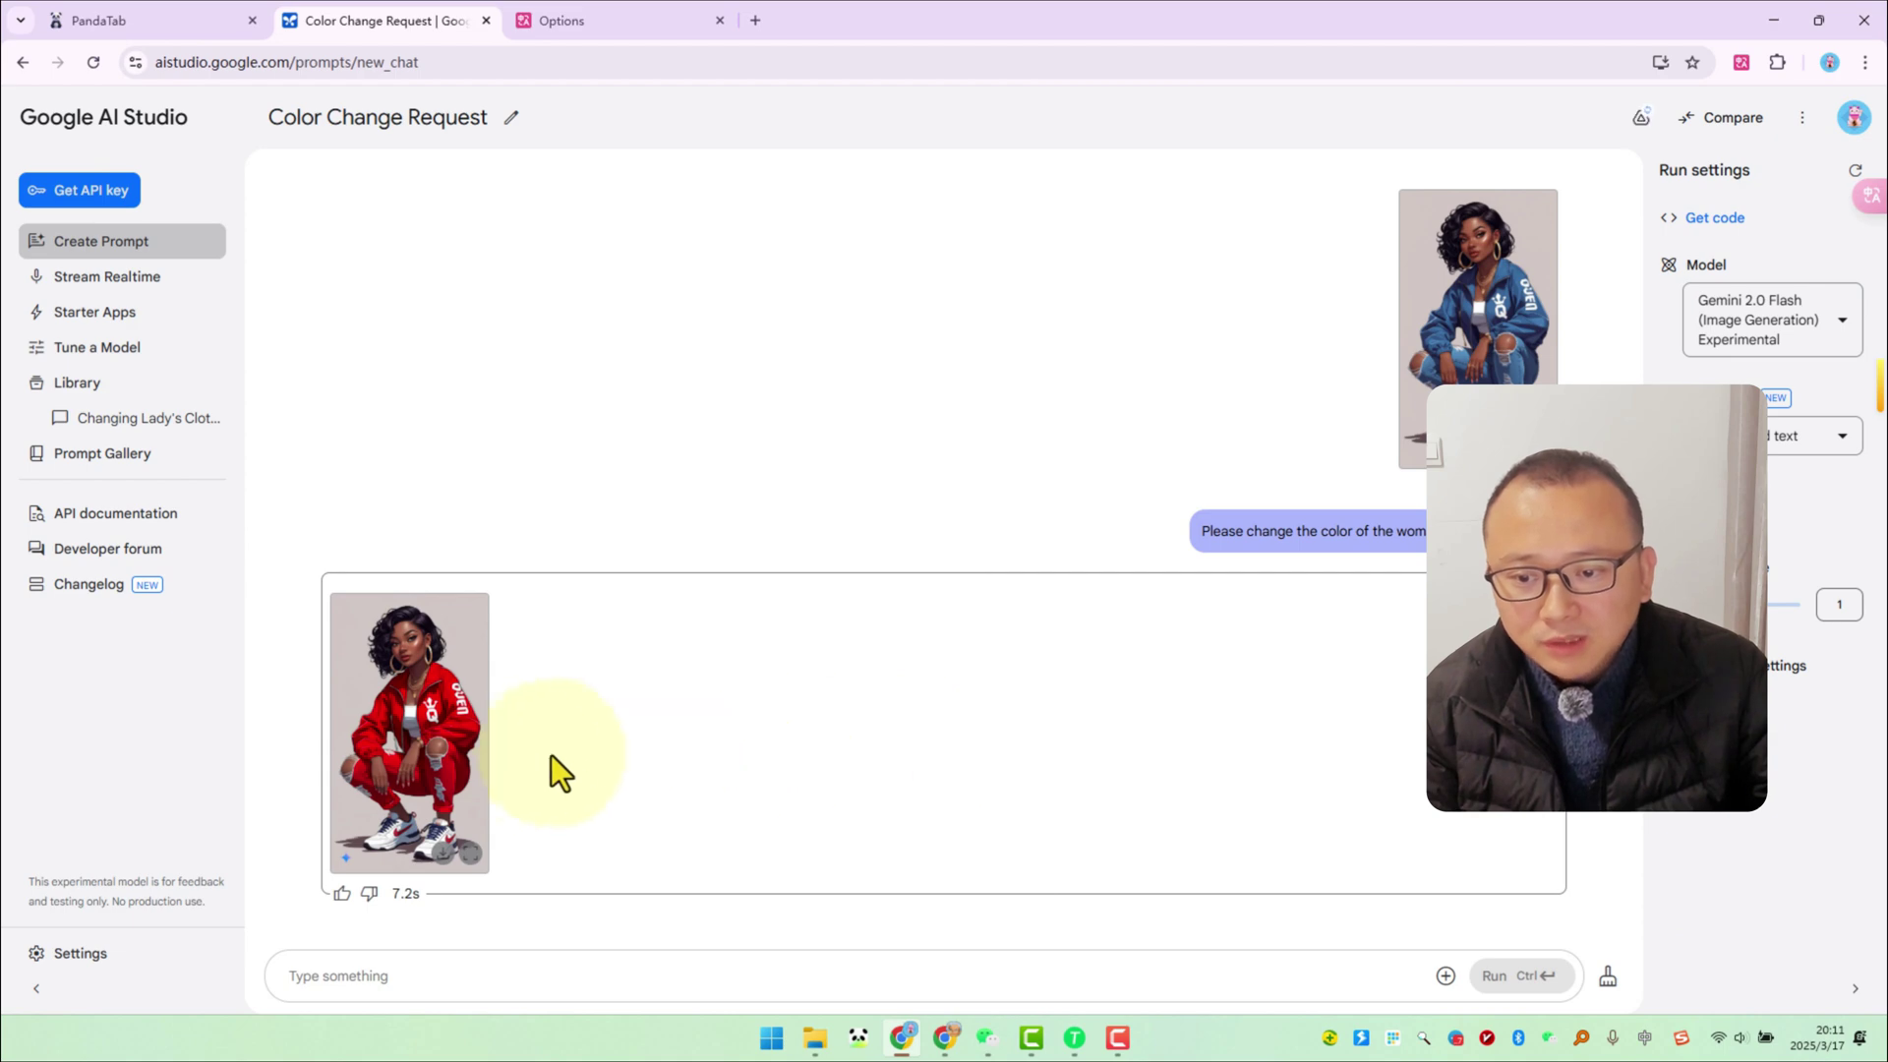
left_click(485, 865)
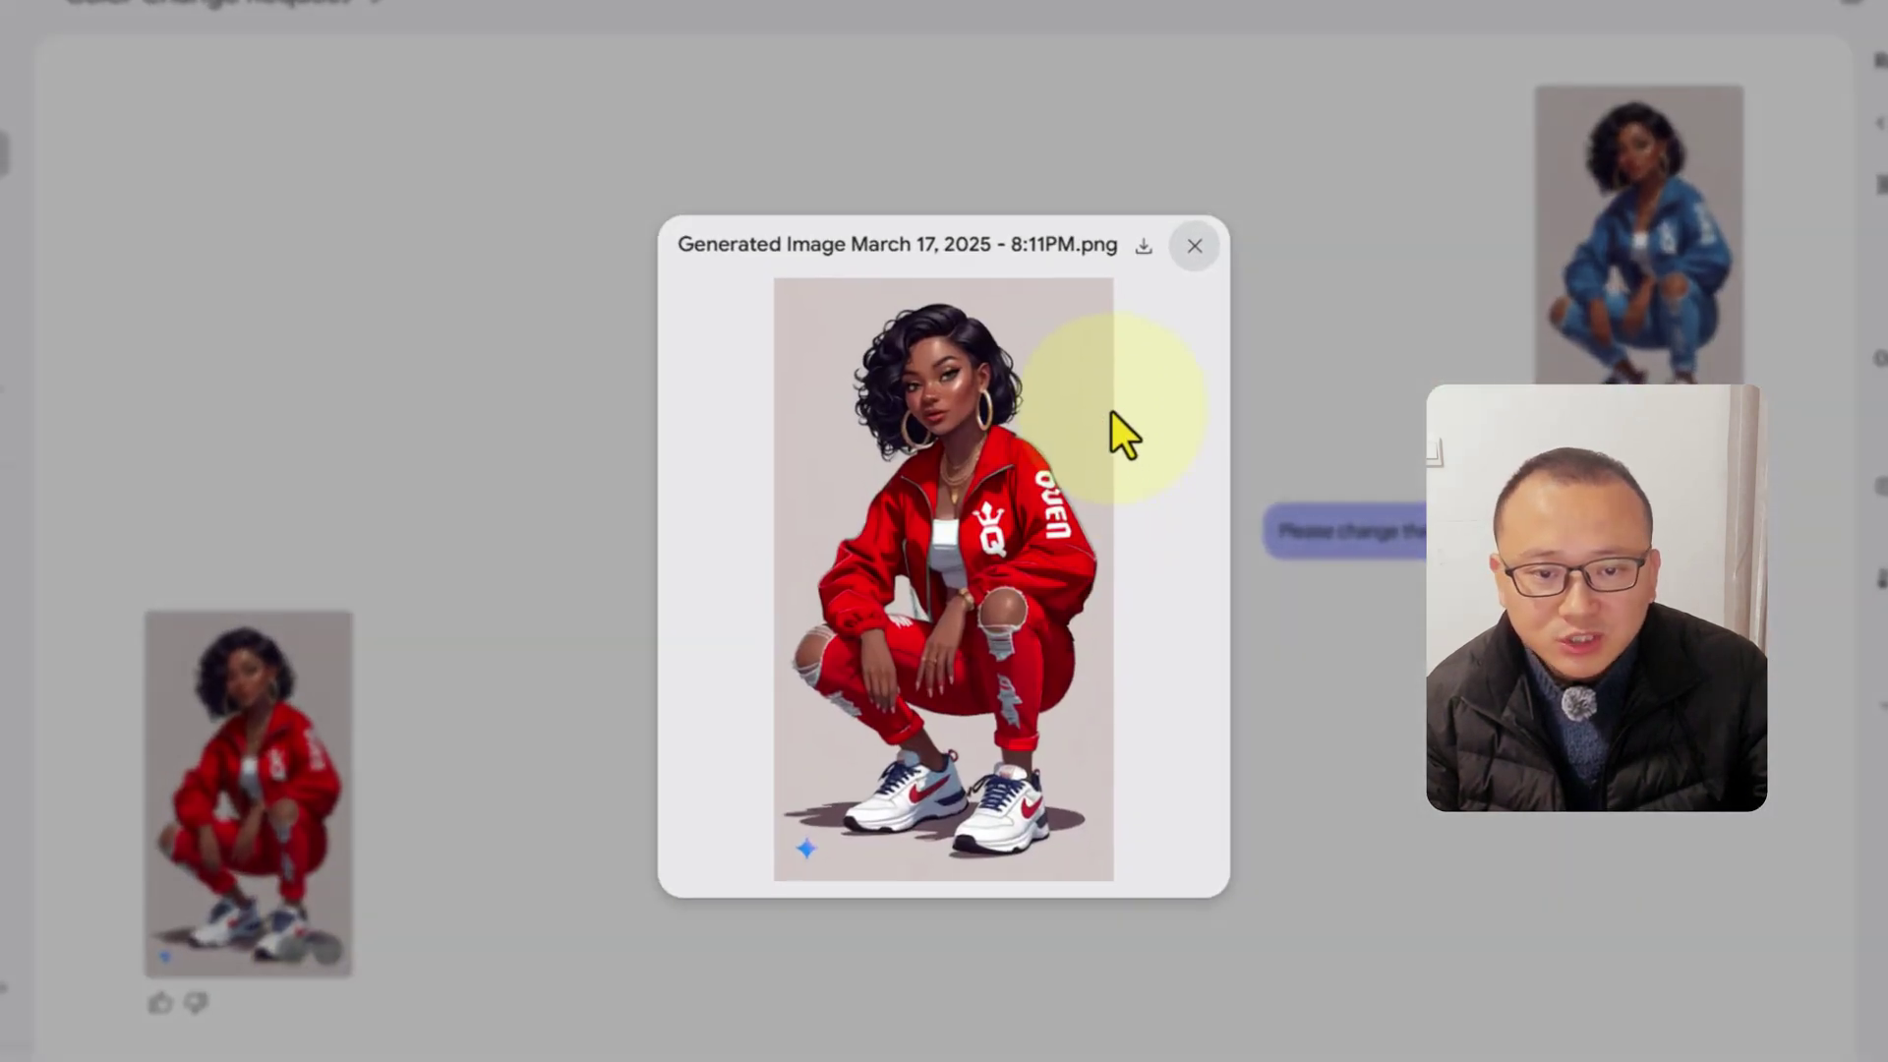
left_click(1682, 364)
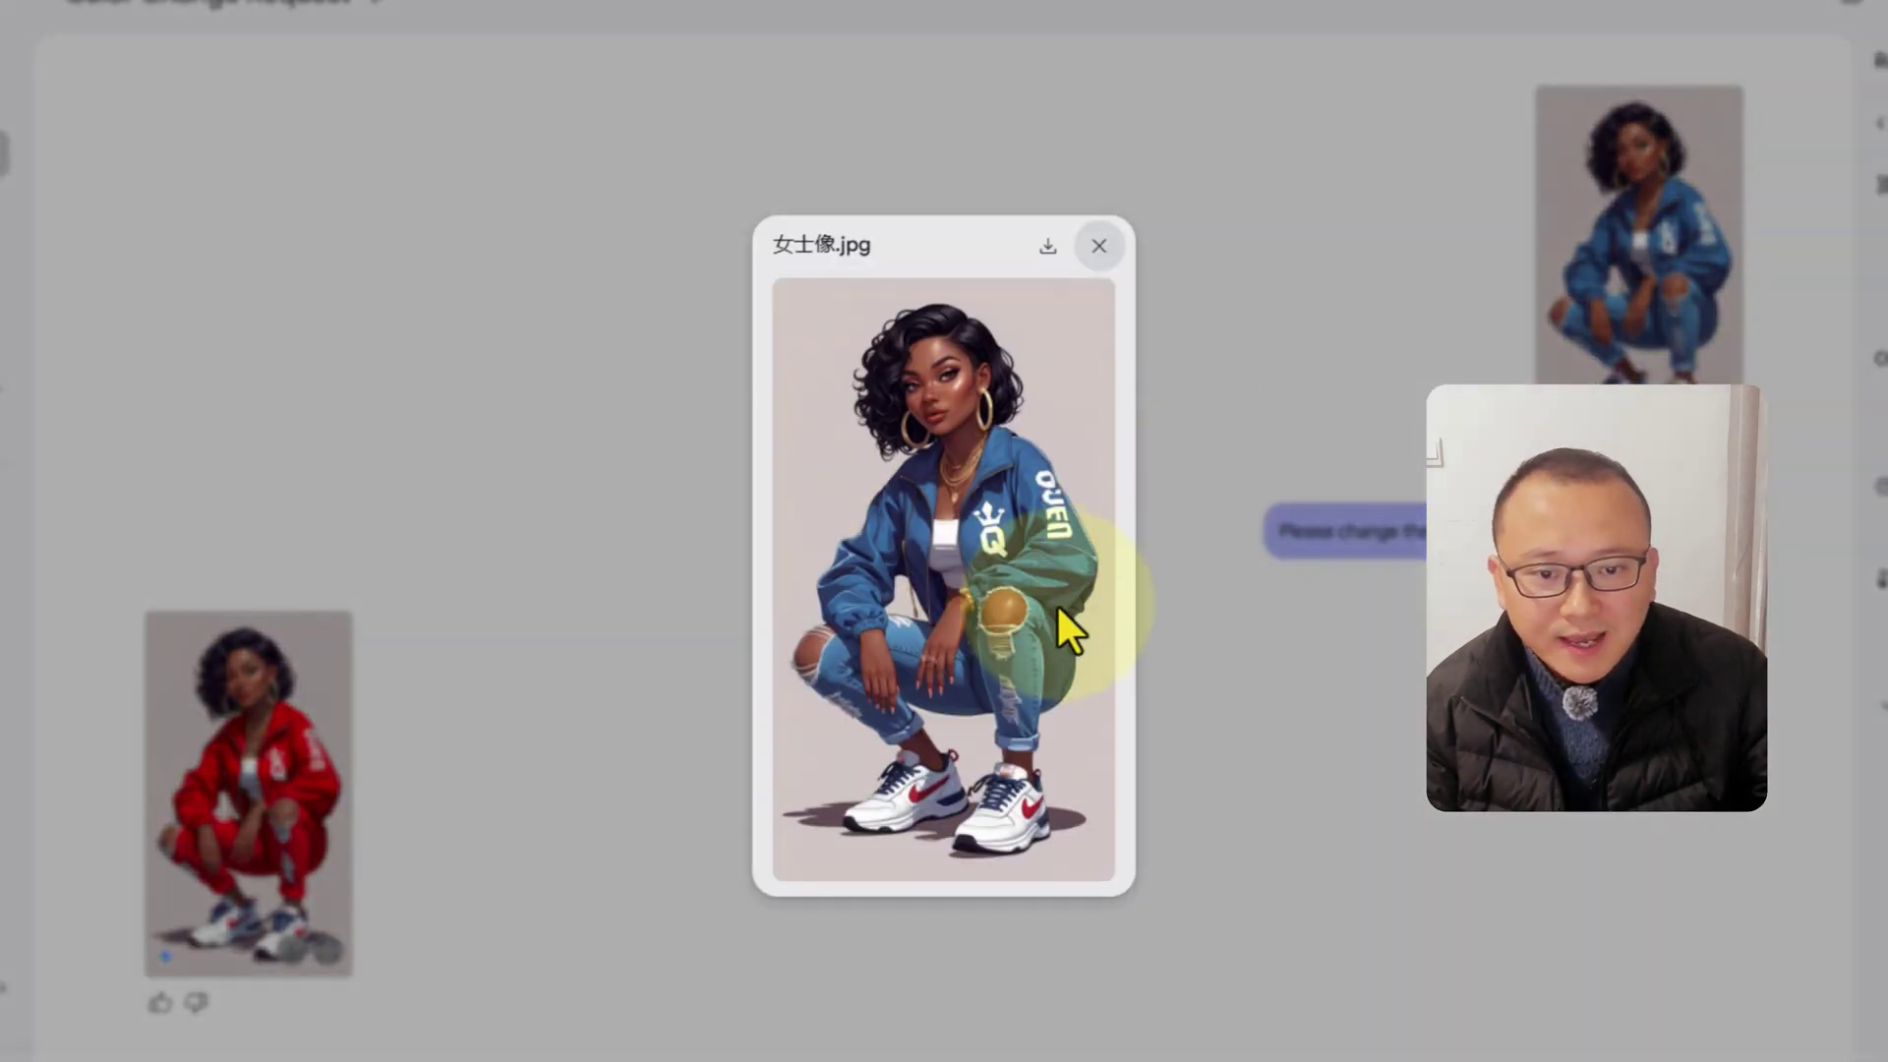
left_click(551, 740)
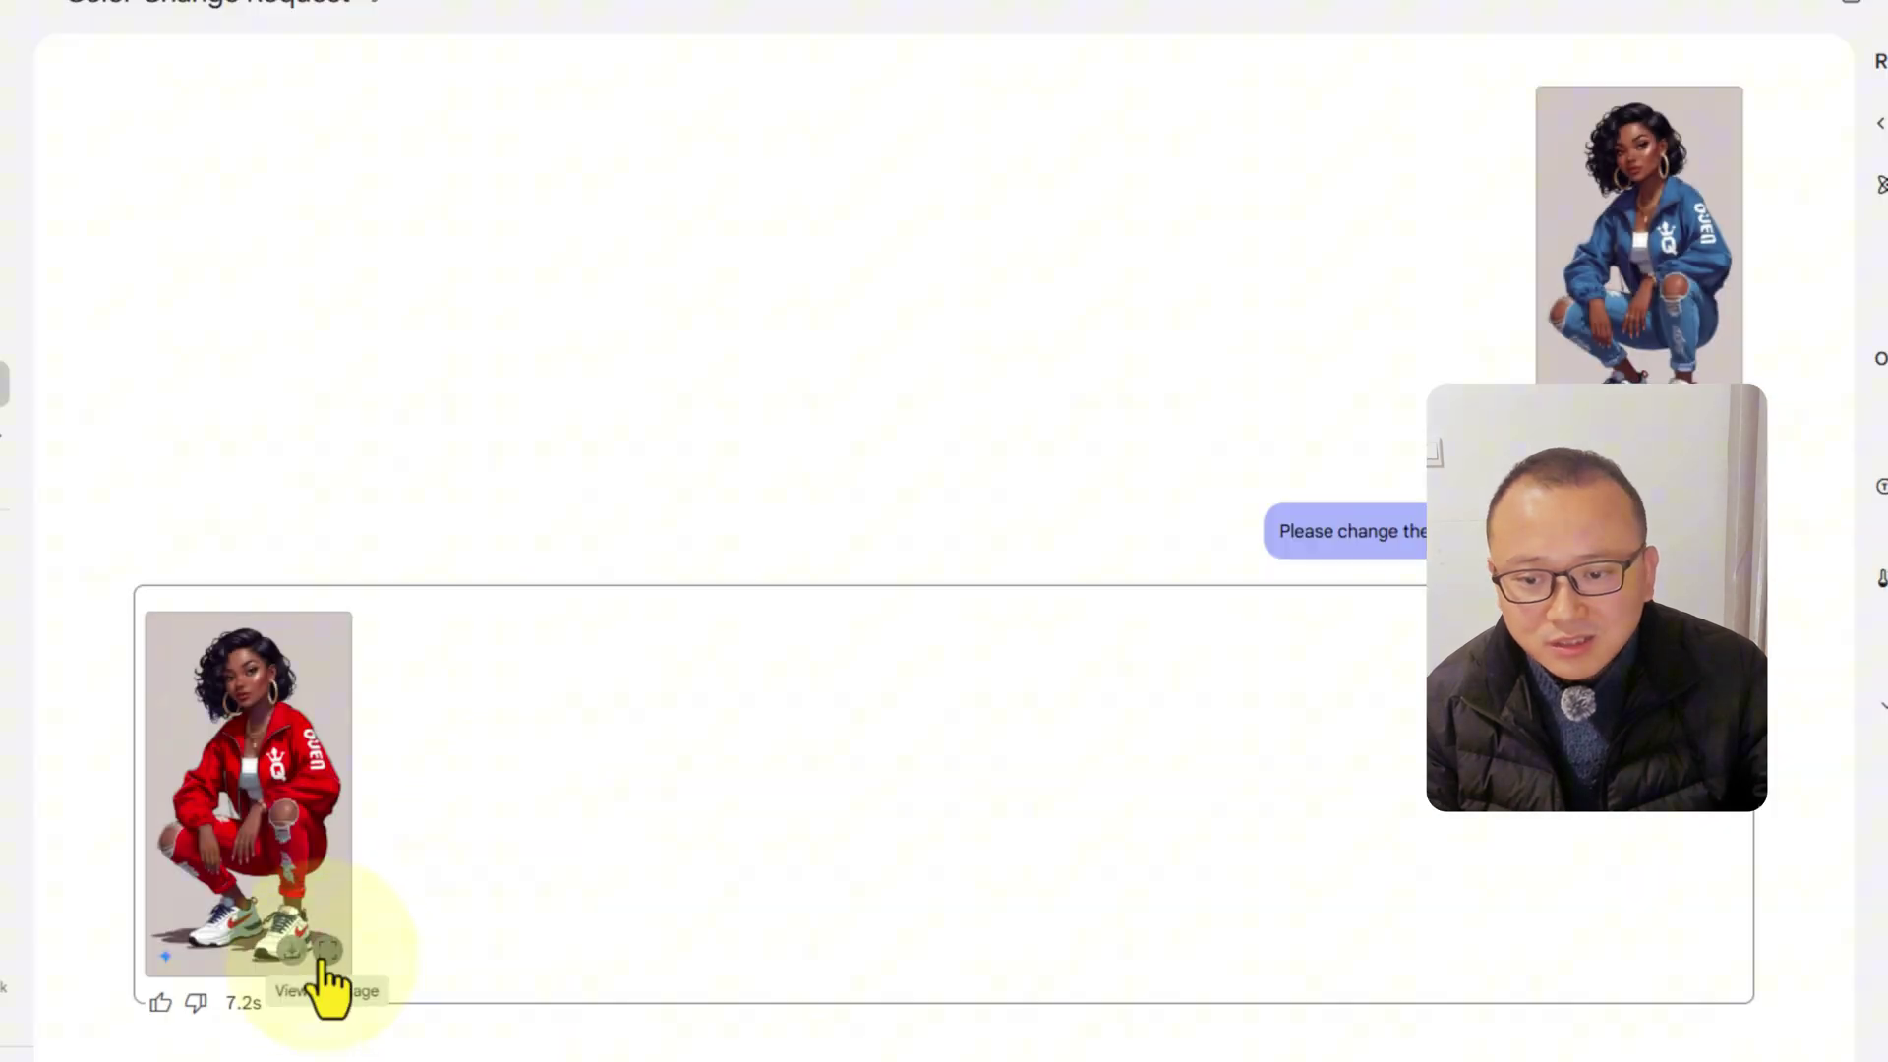
left_click(325, 983)
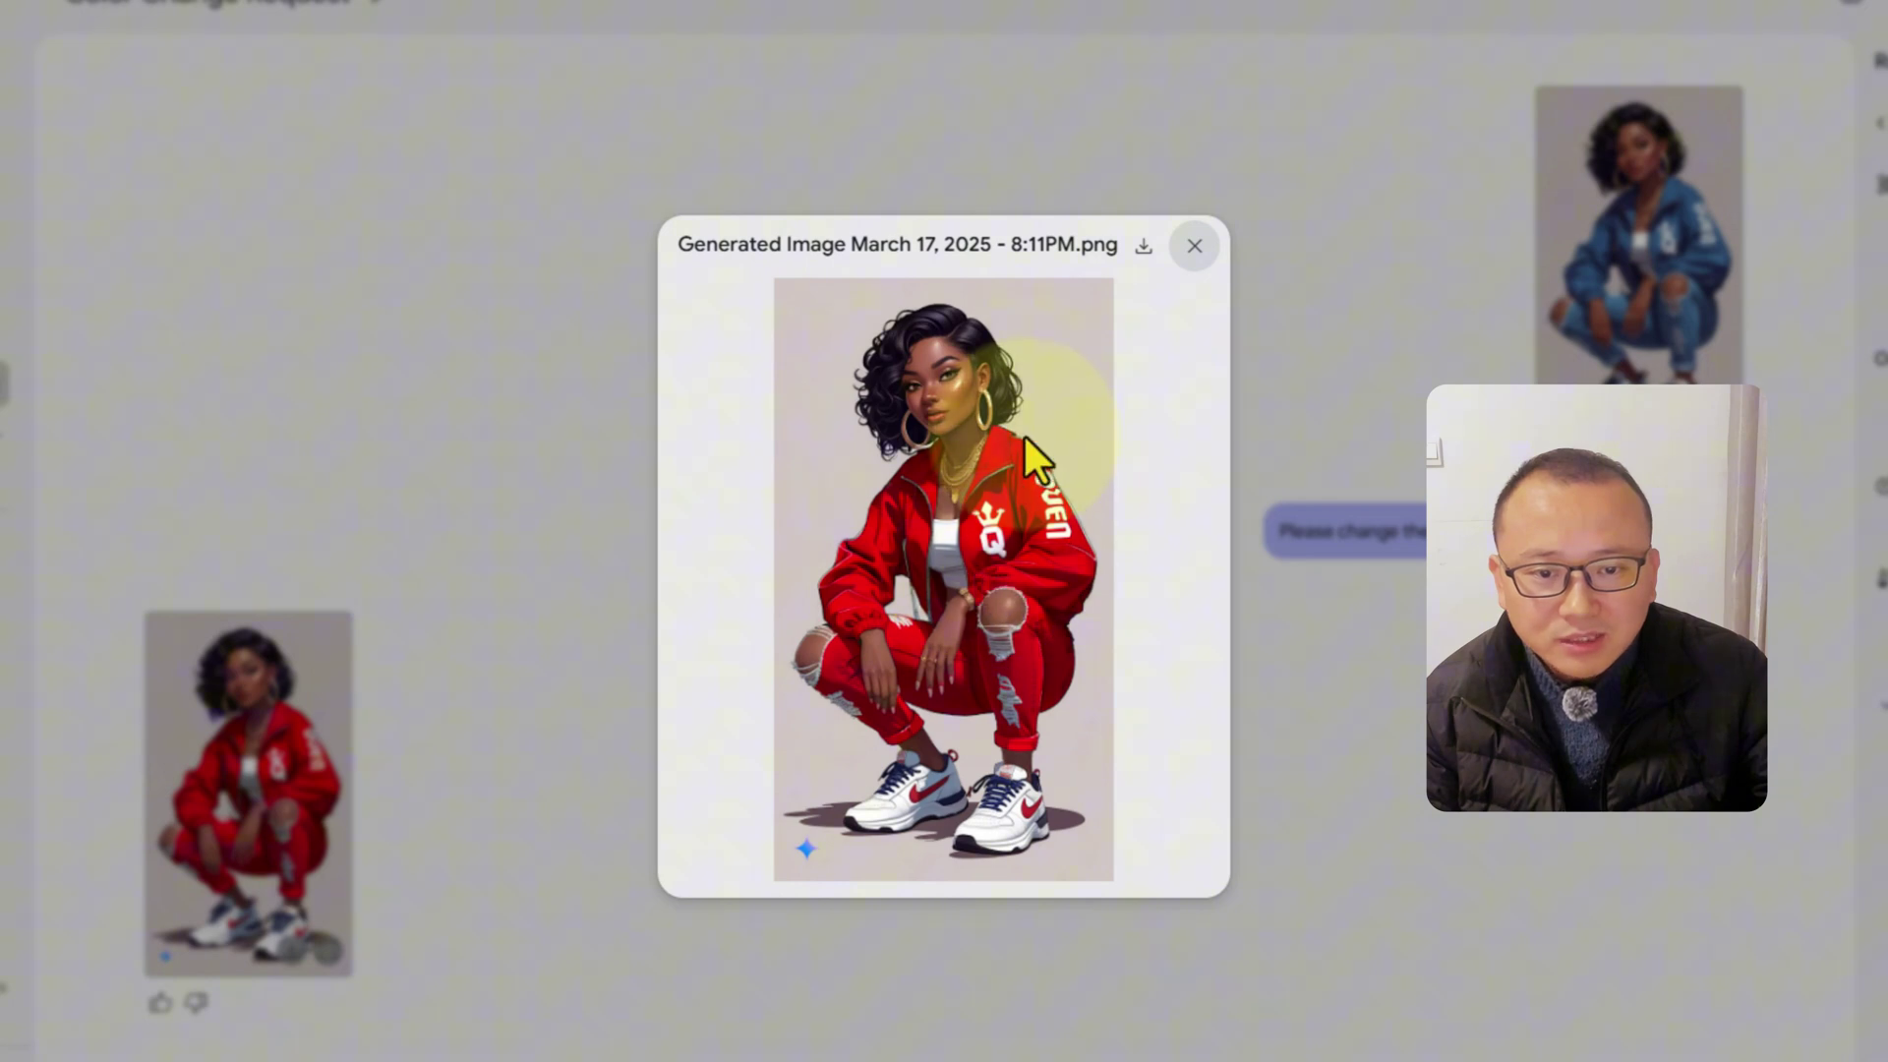
left_click(1472, 373)
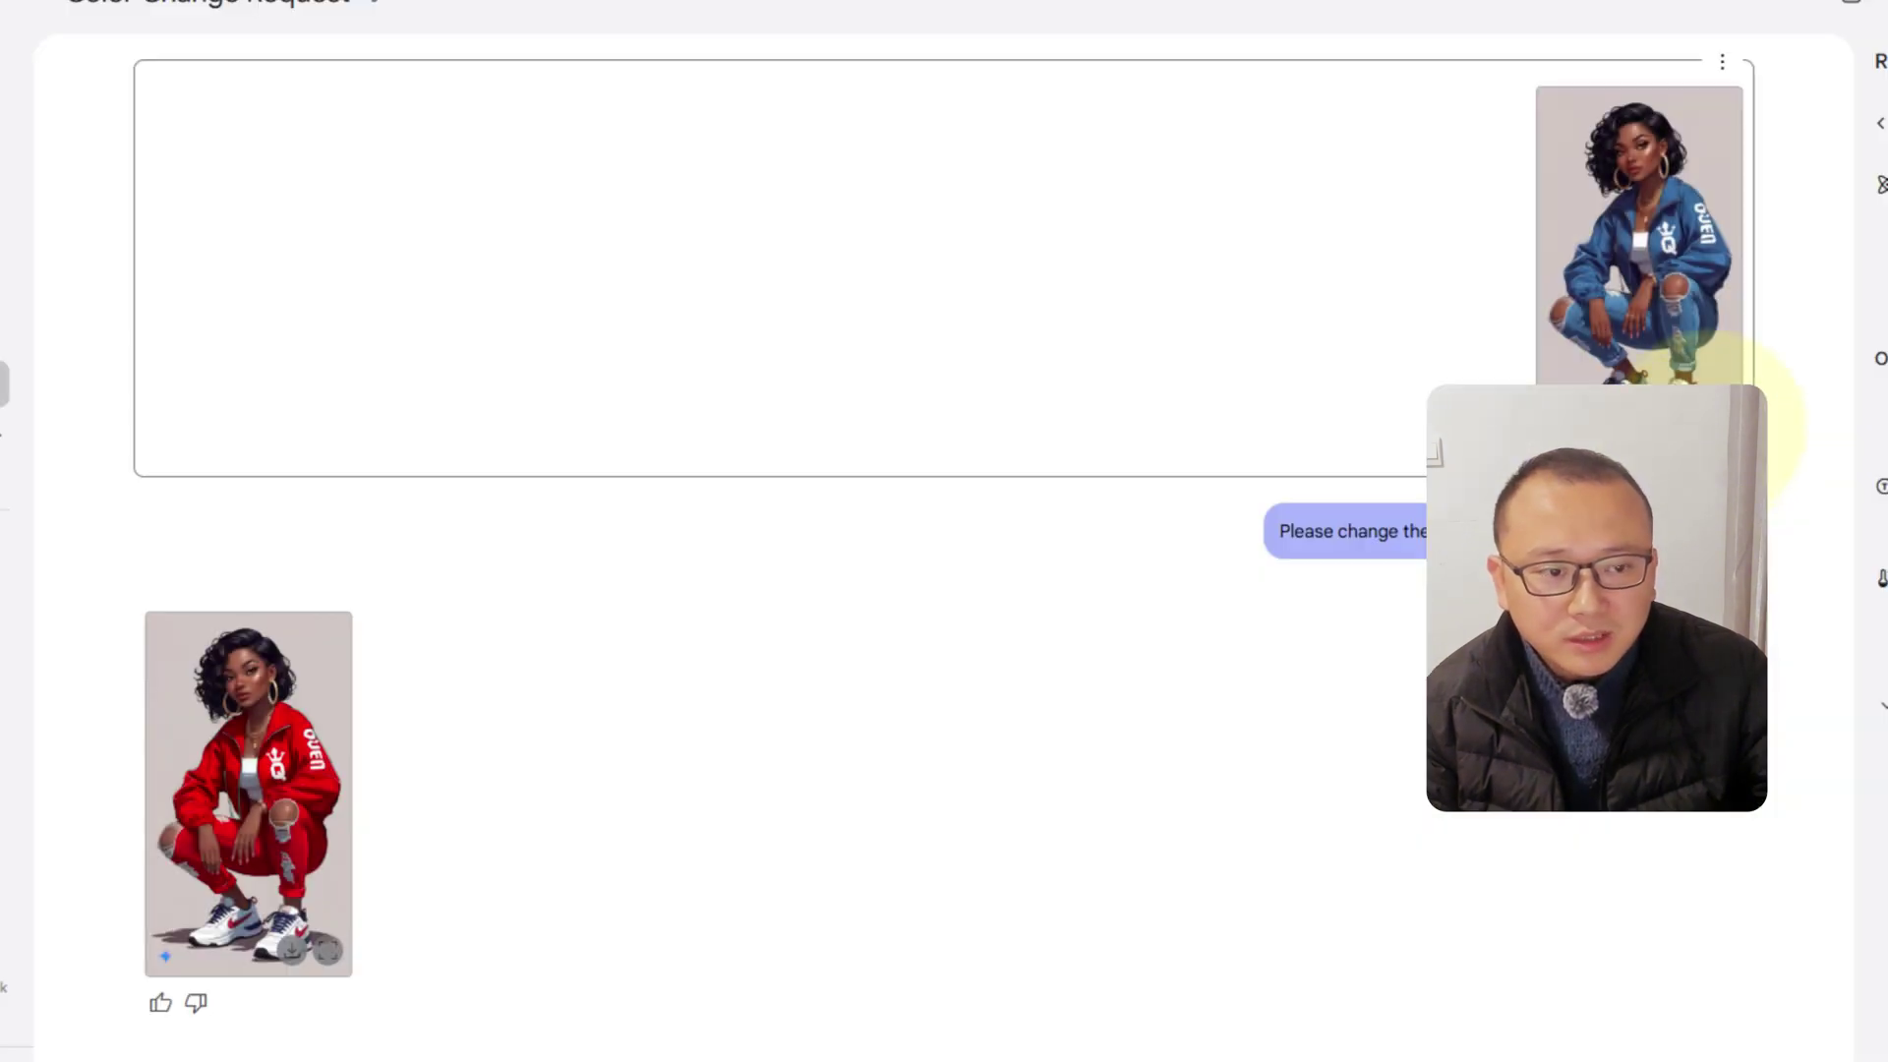
left_click(1573, 354)
left_click(1199, 682)
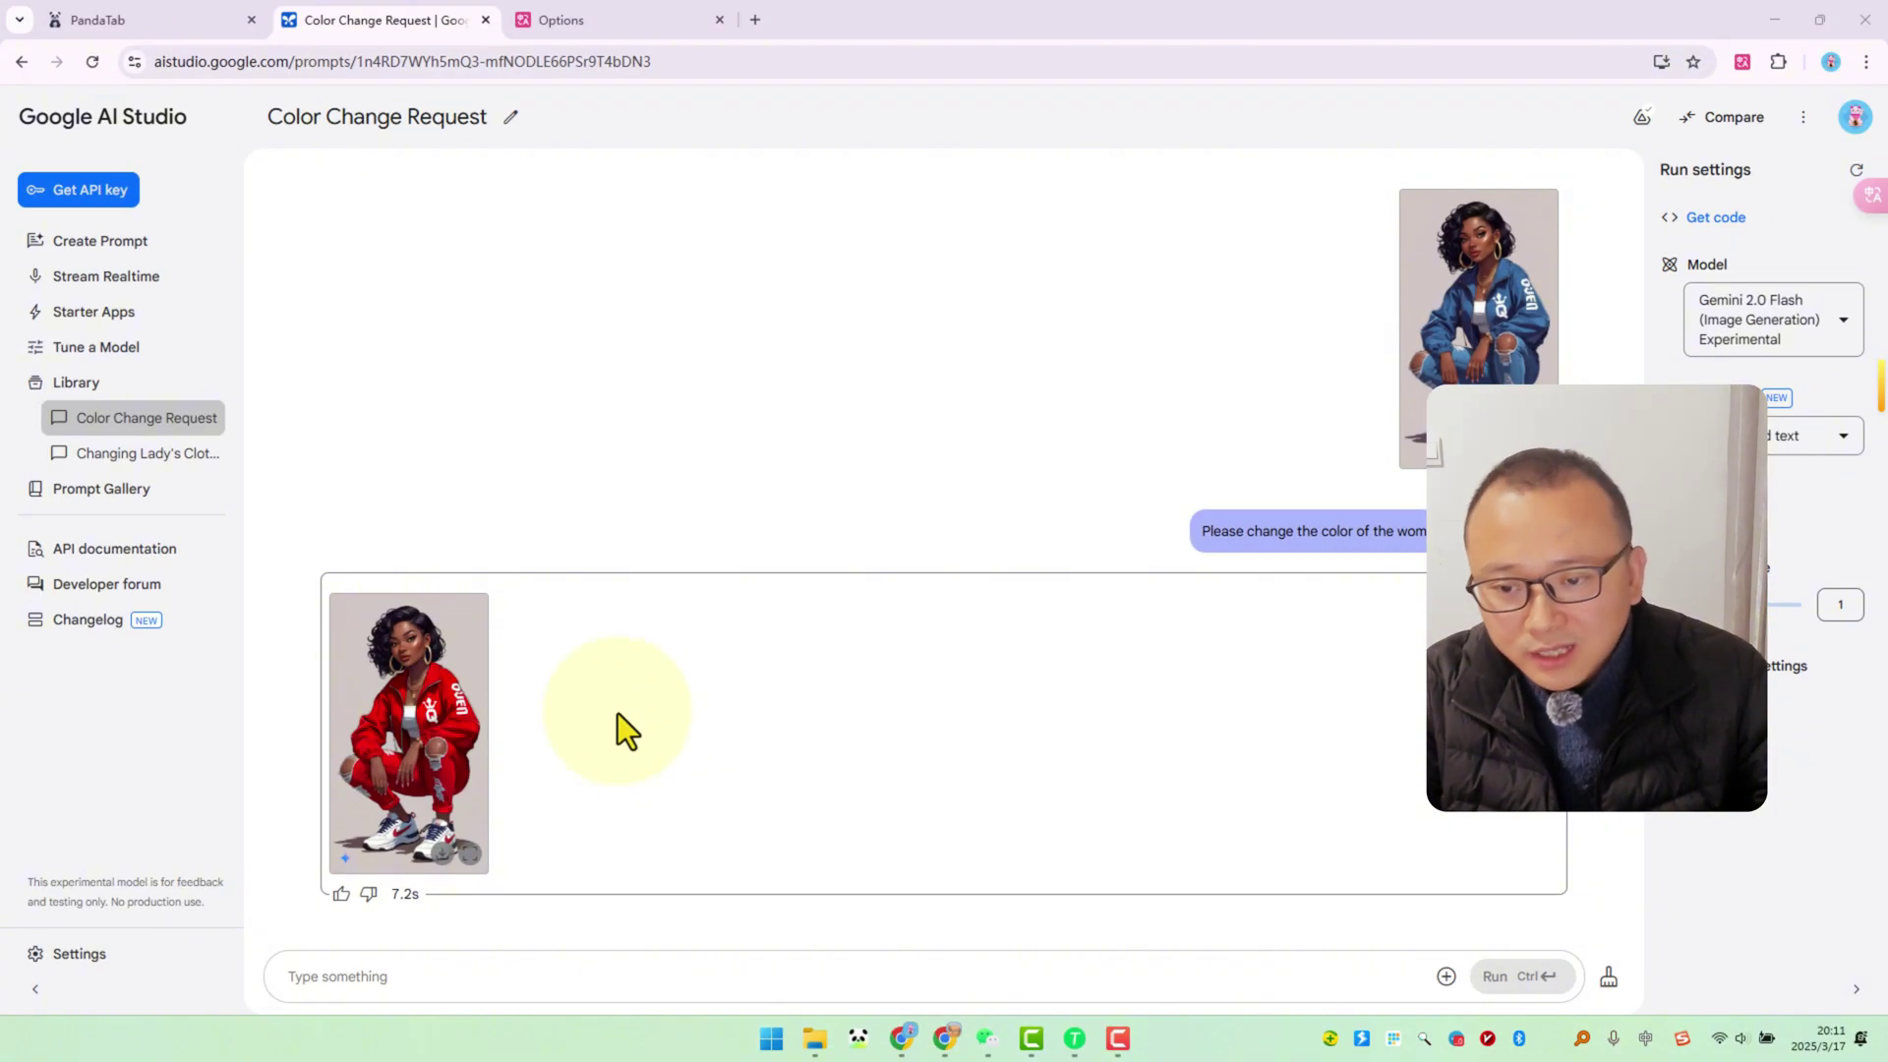
left_click(1445, 978)
Step: Attach the line-art sketch 线条画图片01.jpg to the prompt
left_click(1494, 784)
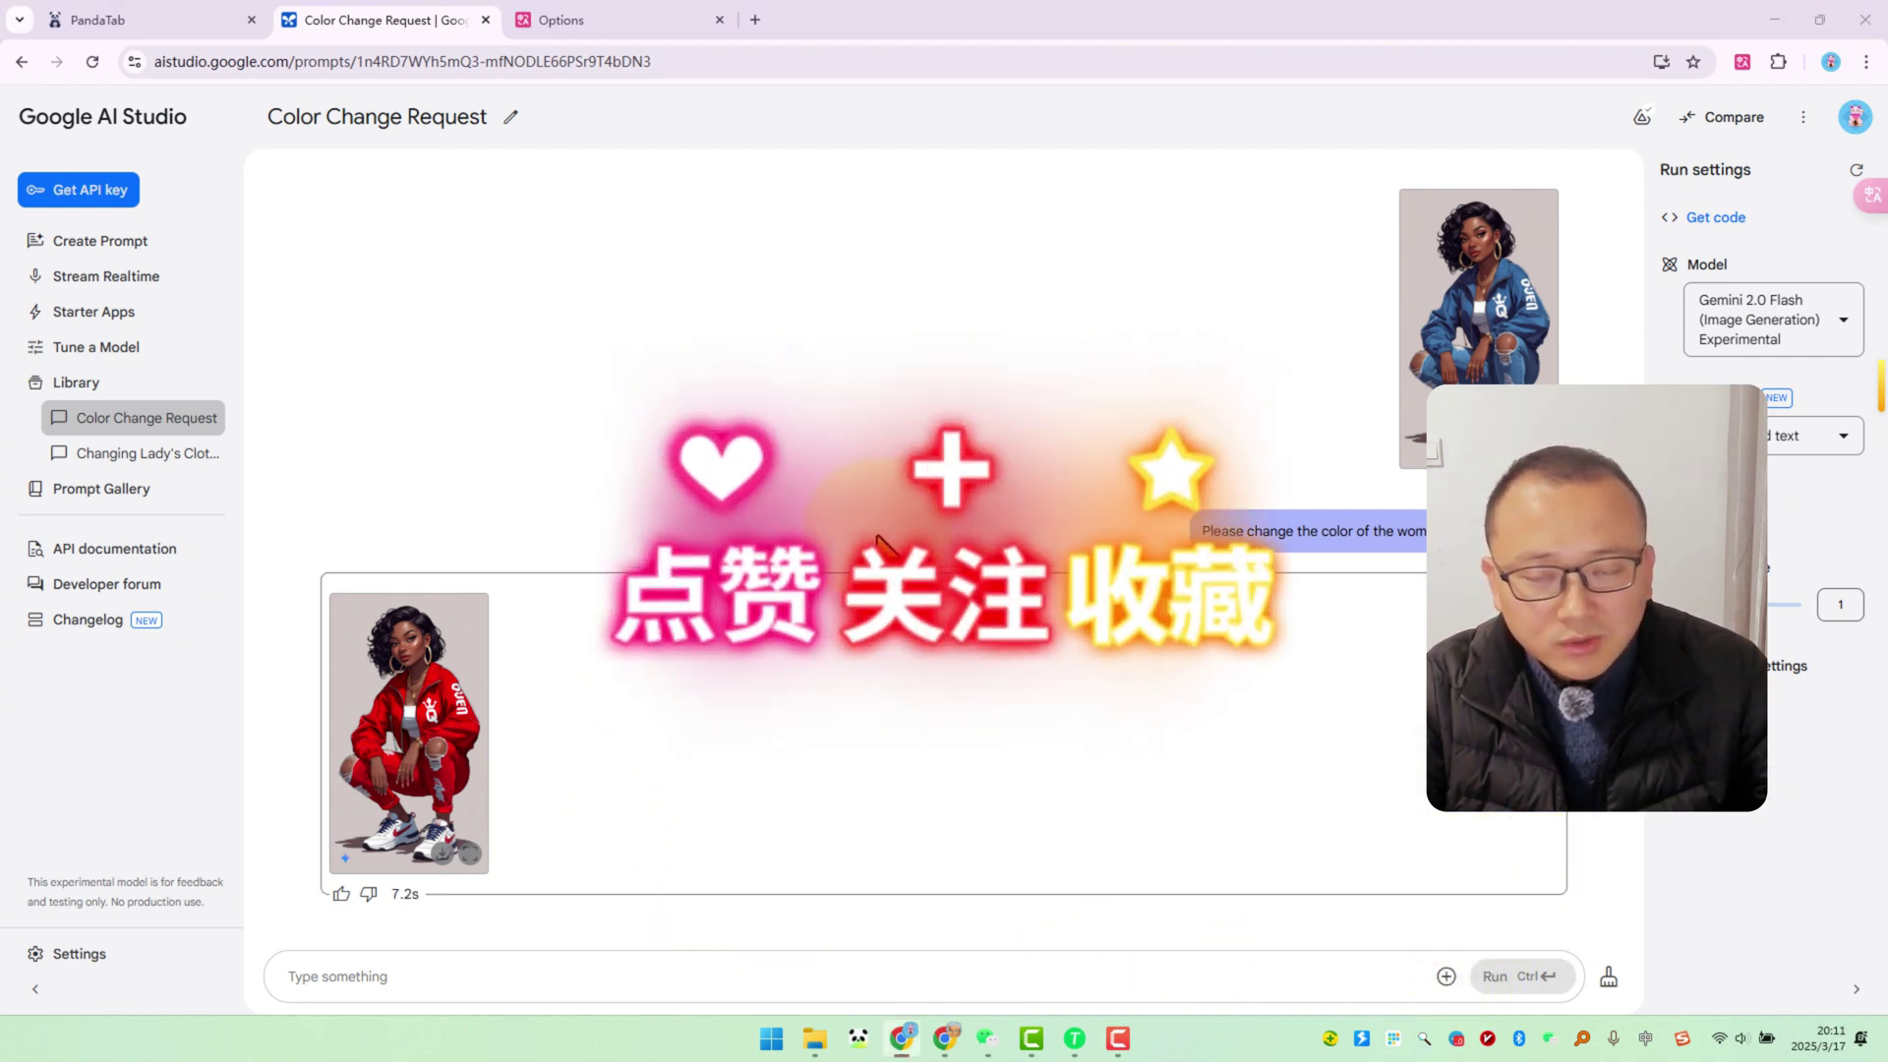
left_click(450, 352)
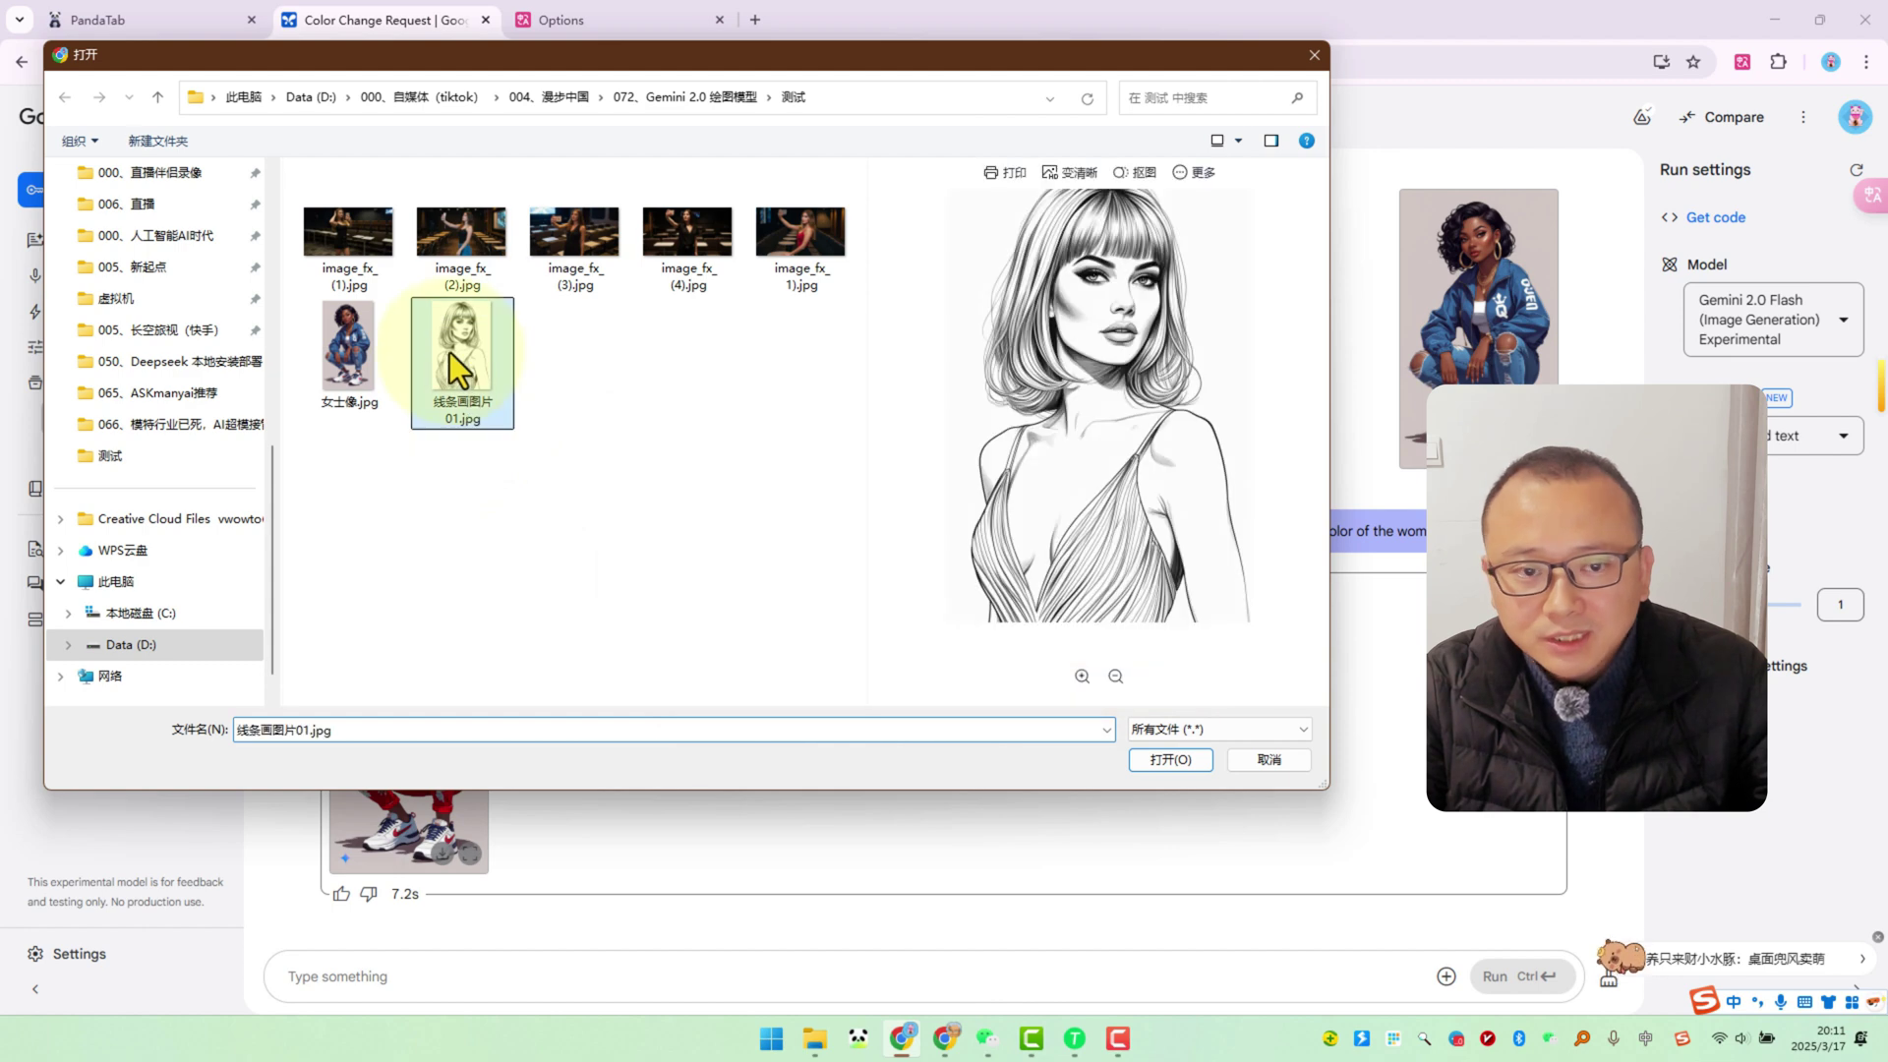
left_click(1157, 765)
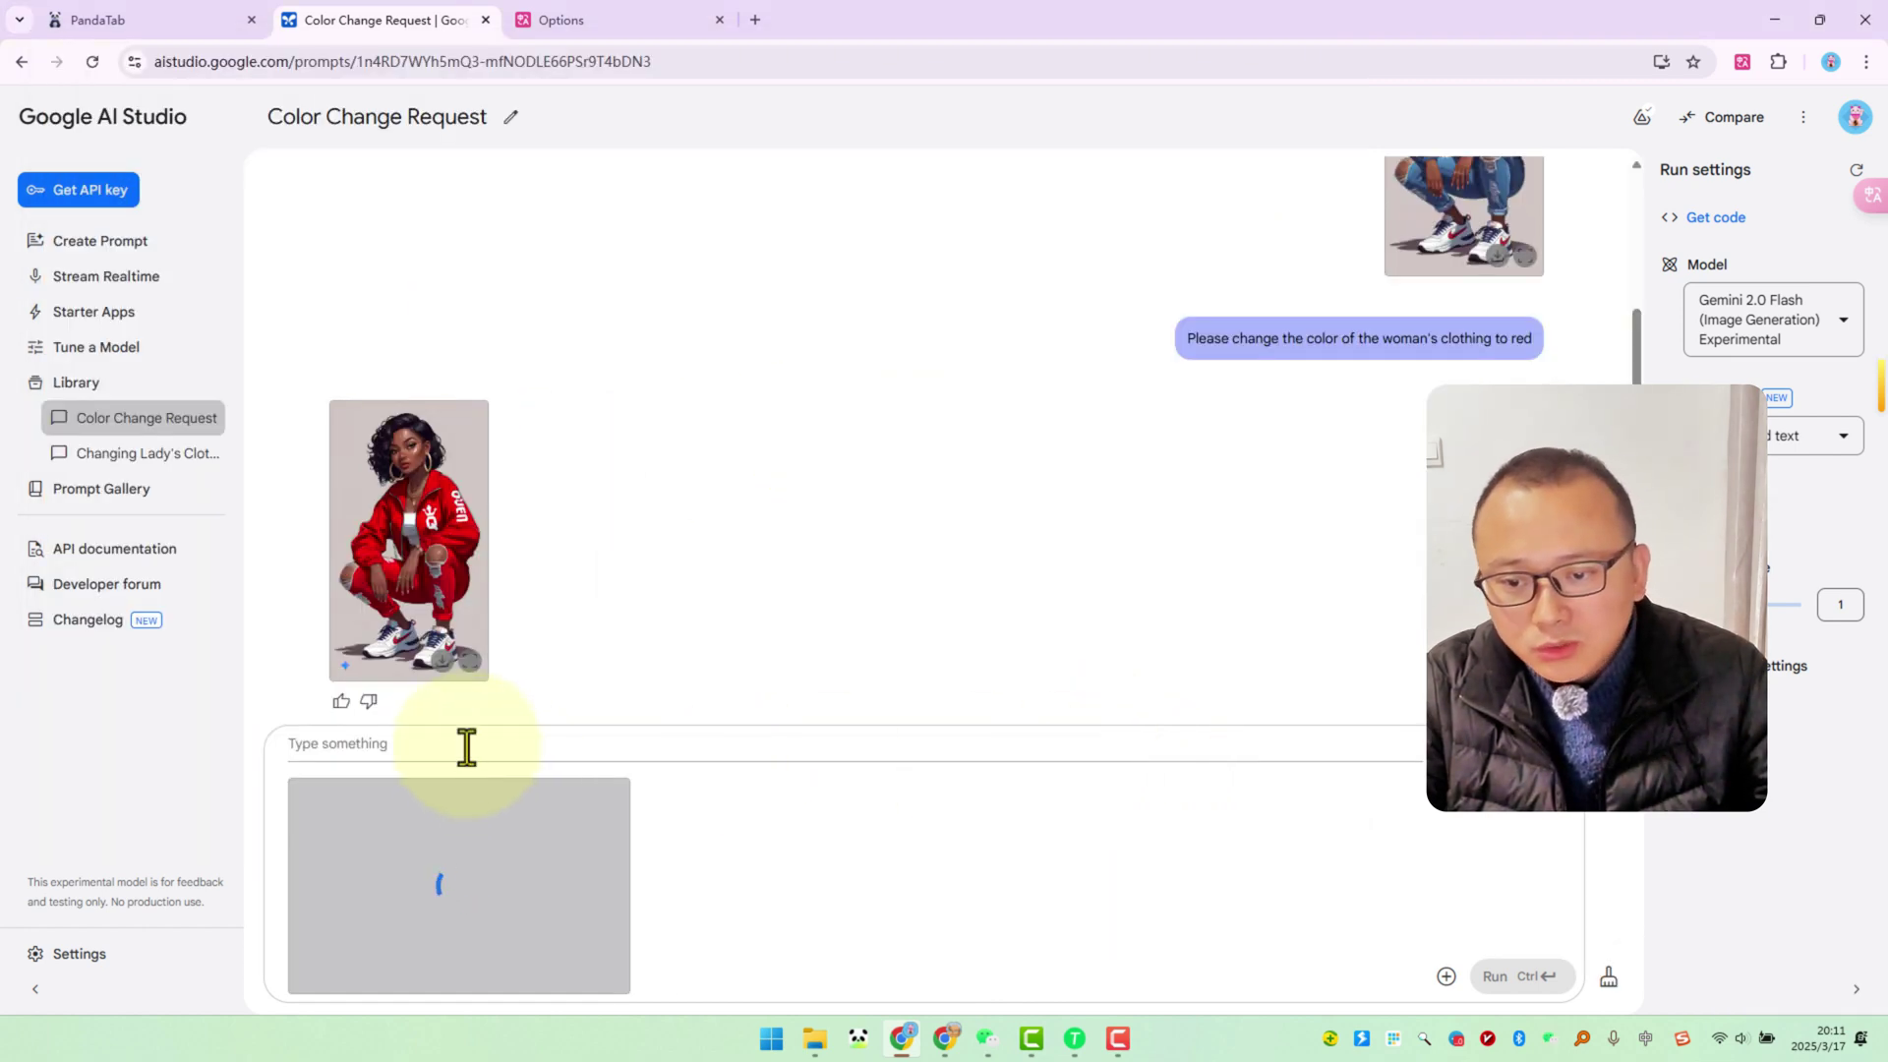
Step: Write the Chinese prompt, translate it to 'Please add color to this sketch', and run it
type("qingjiang")
key("space")
type("zhe")
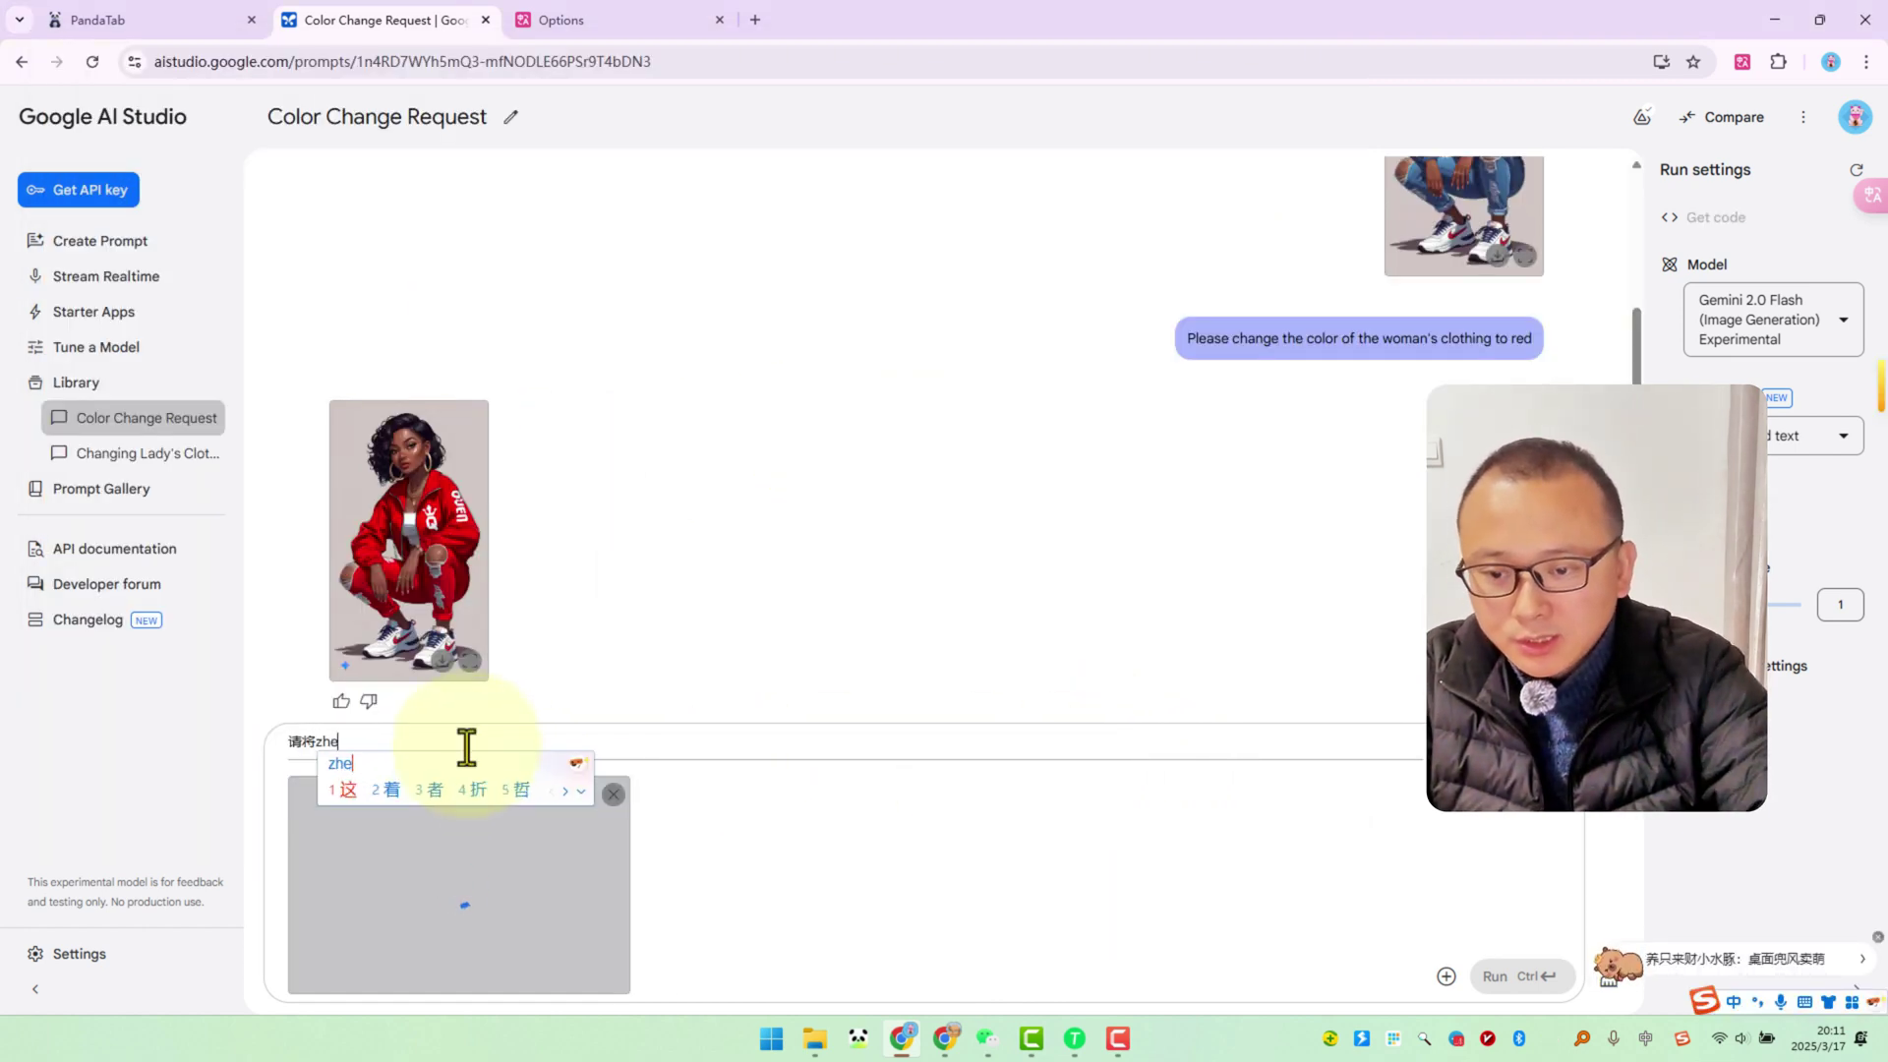
key("space")
type("zhang")
key("space")
type("sumiaohua")
key("space")
type("shangse")
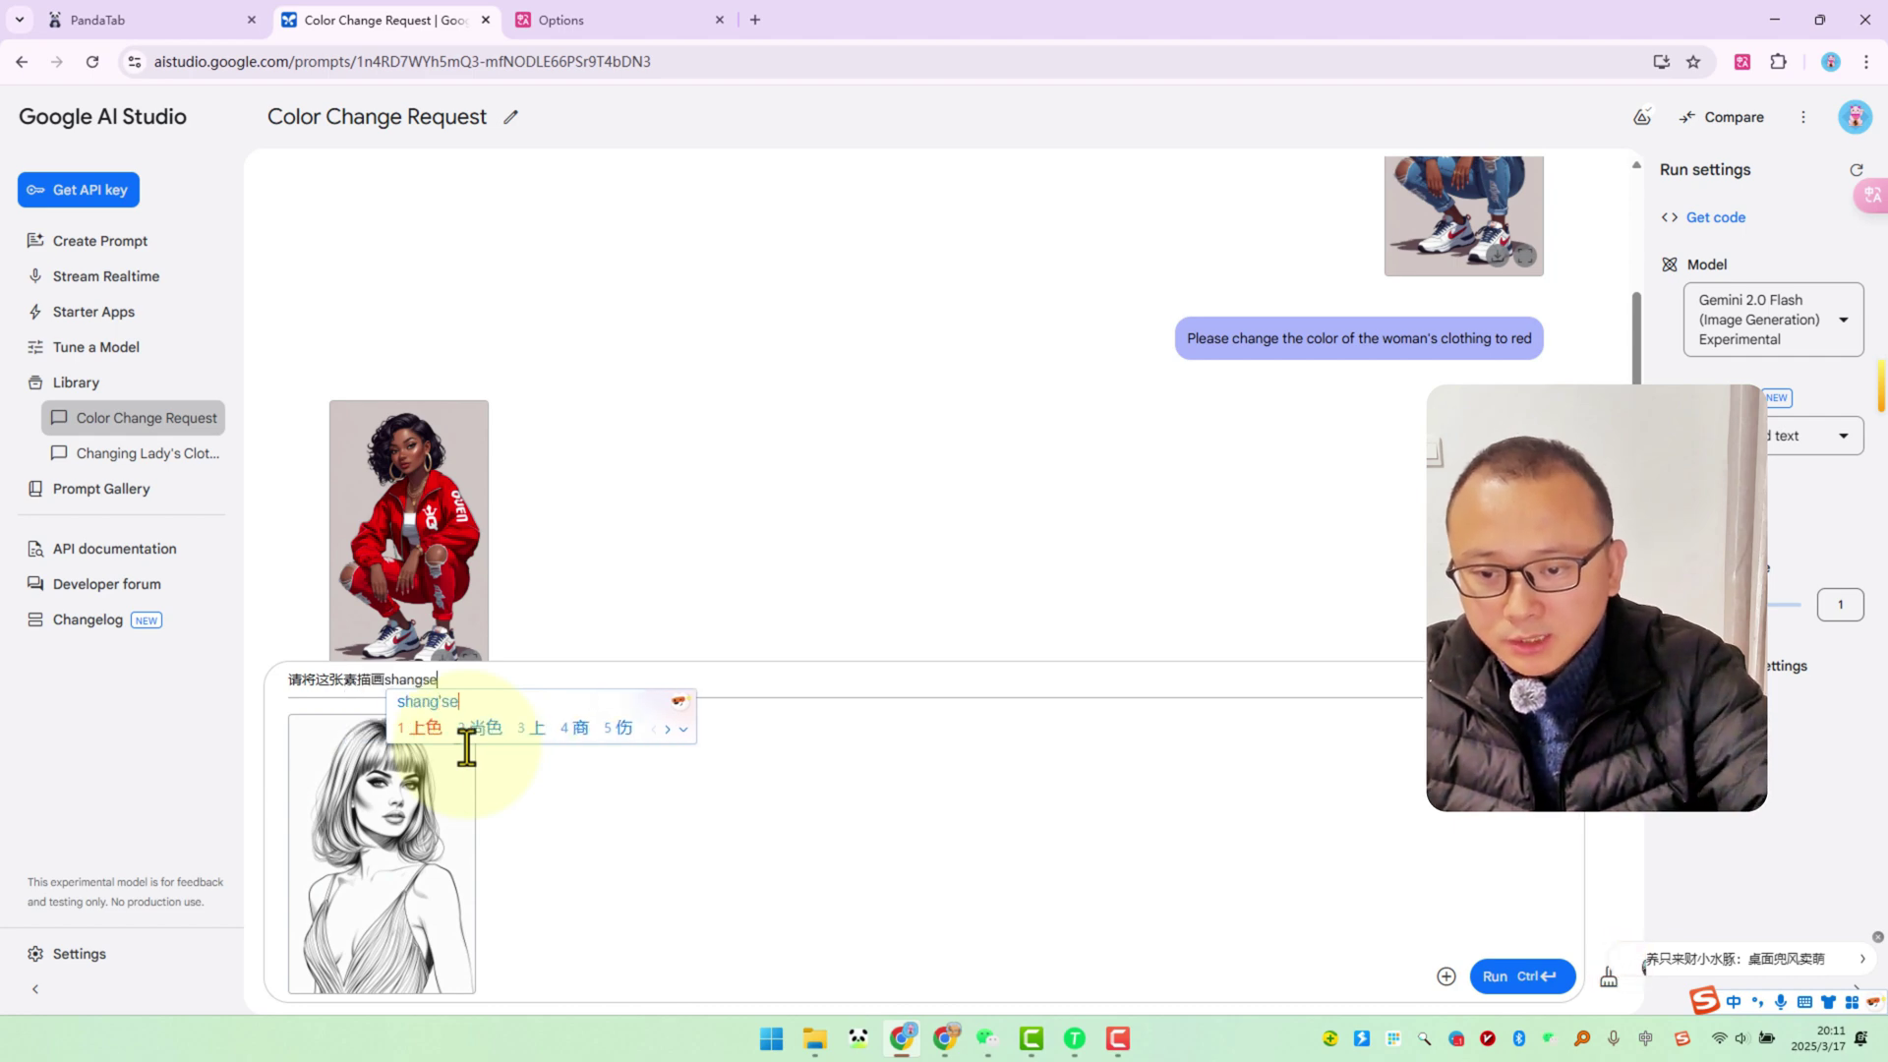
key("space")
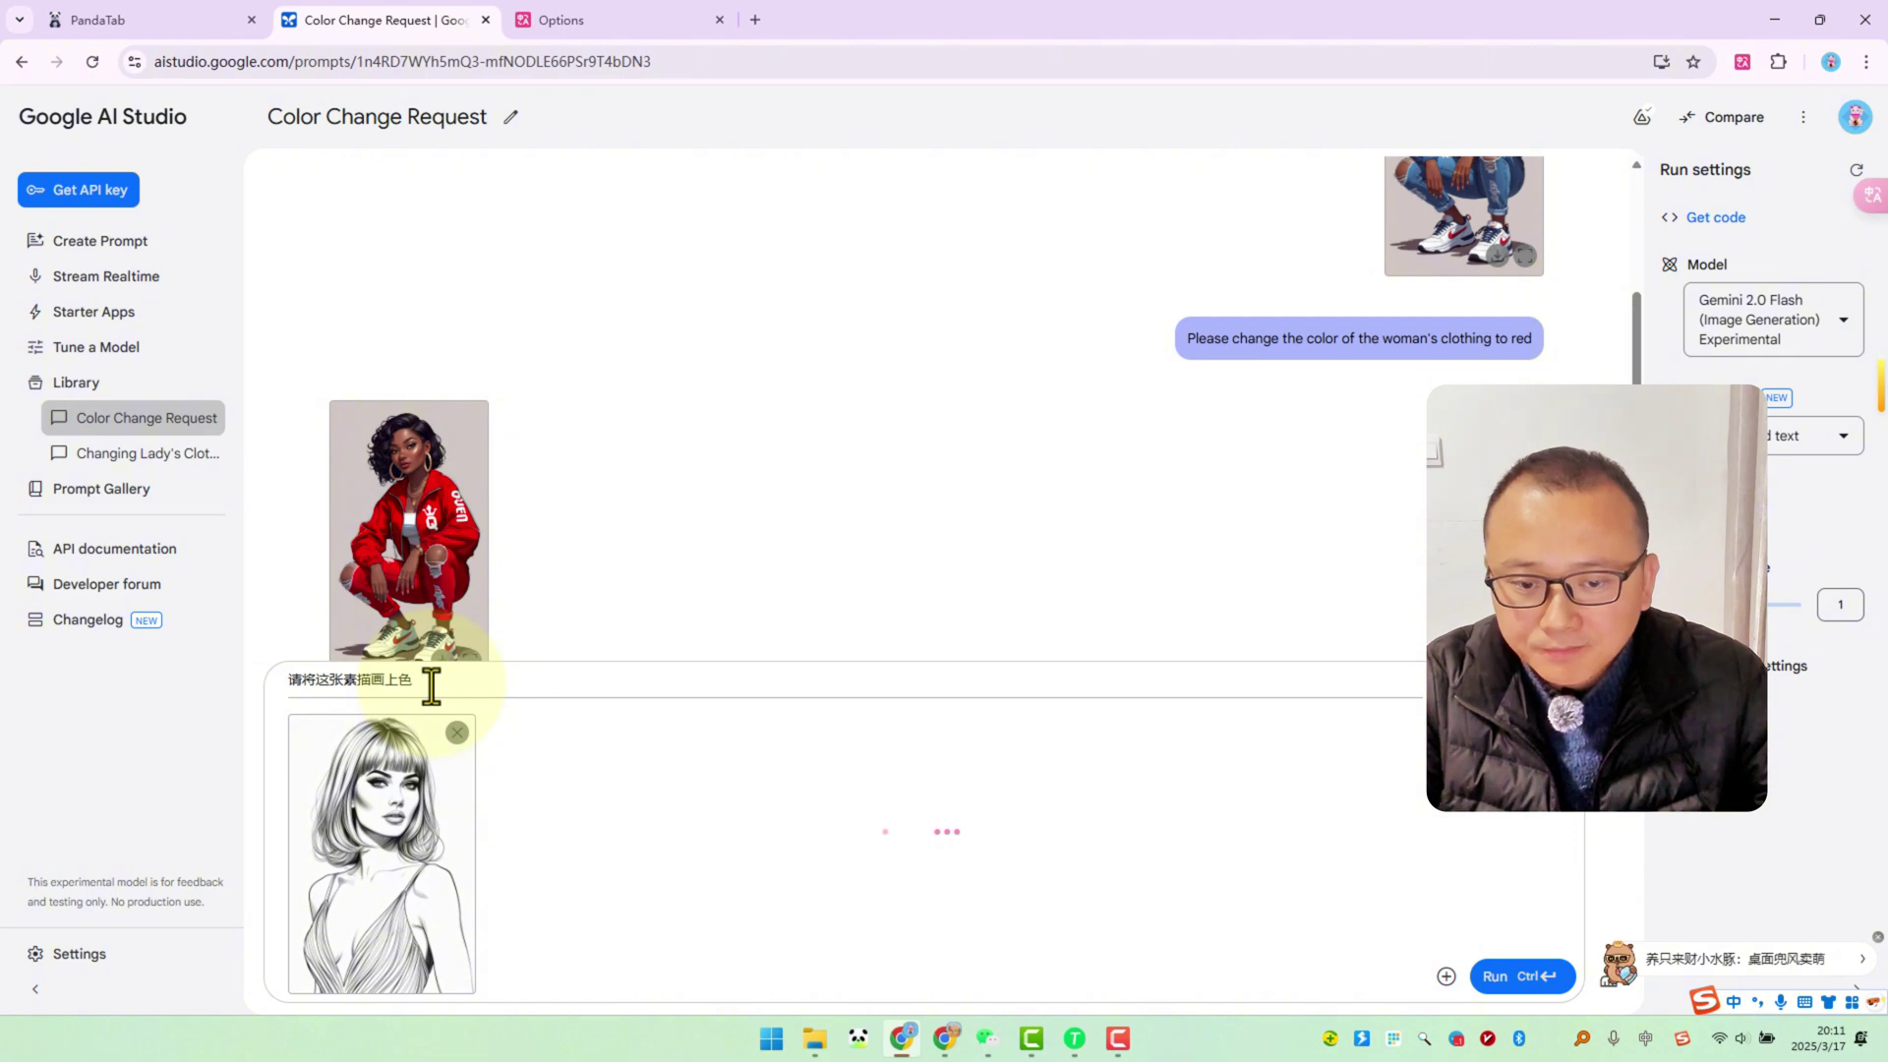
key("space")
key("space")
key("space")
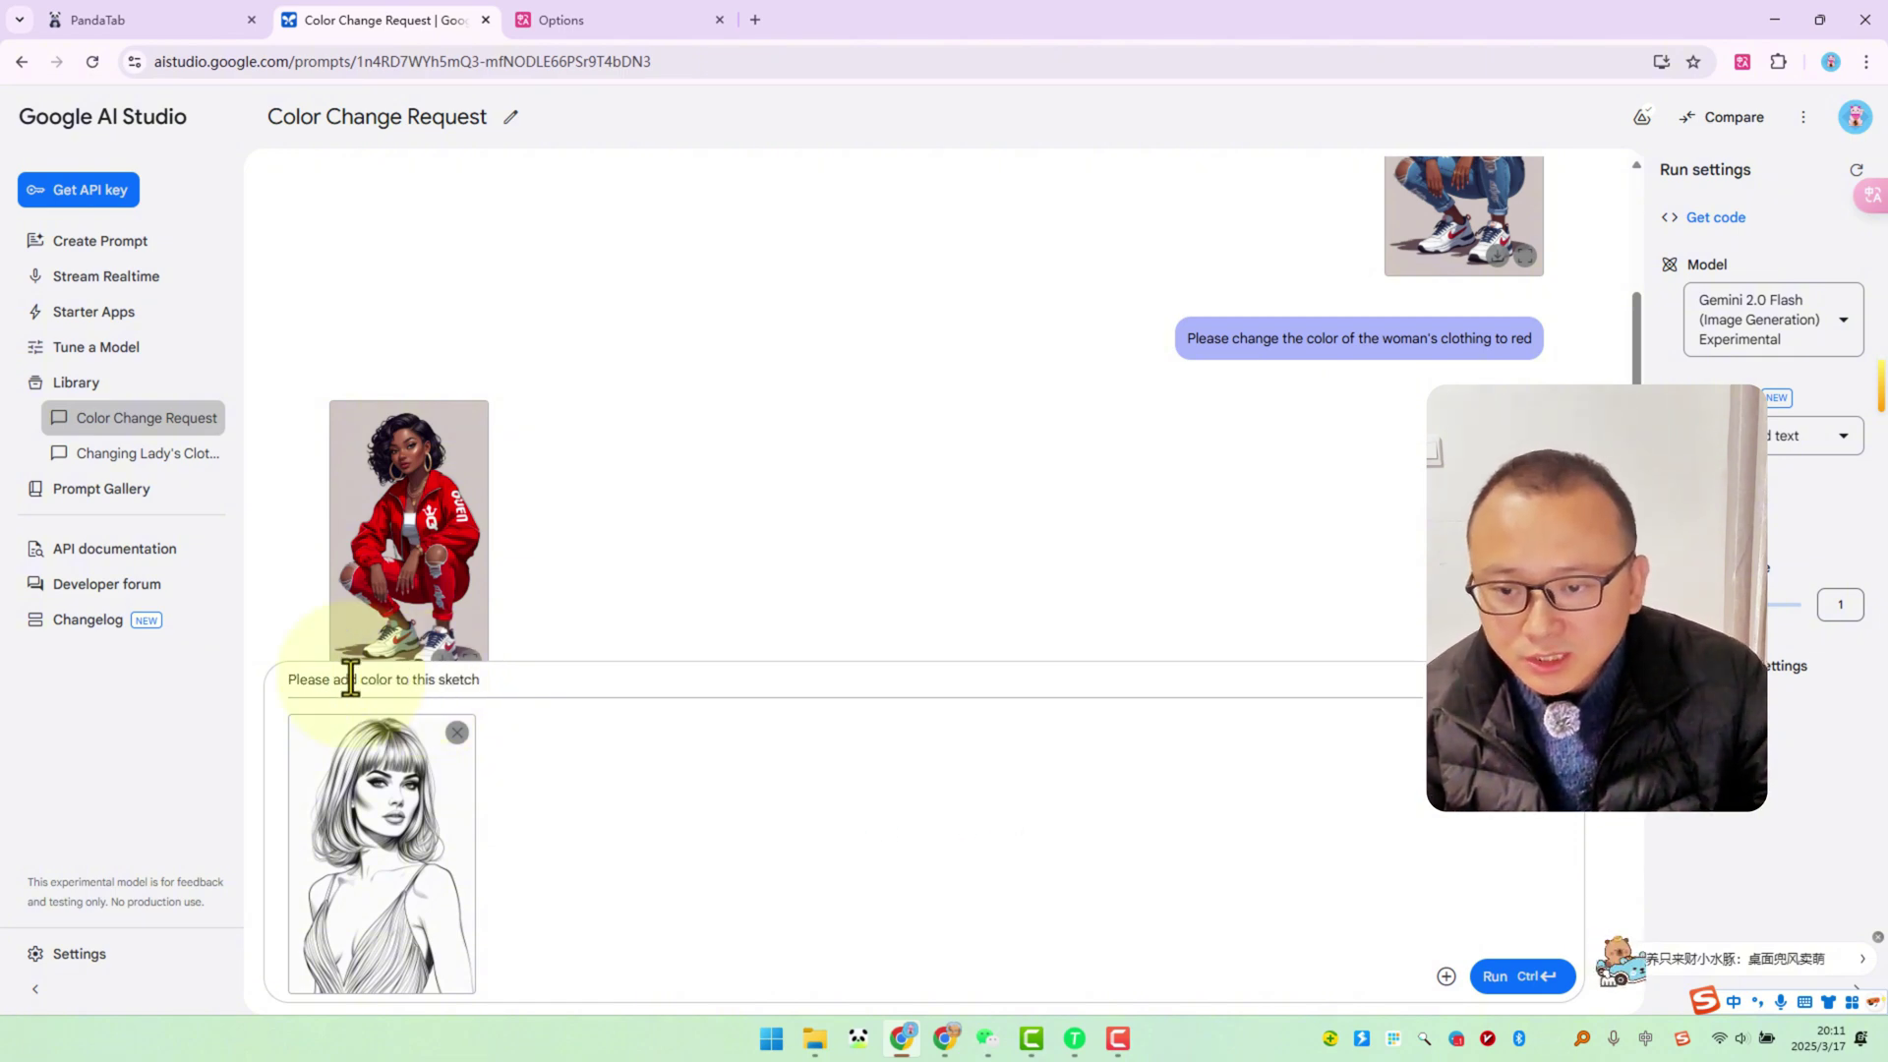
left_click(1496, 976)
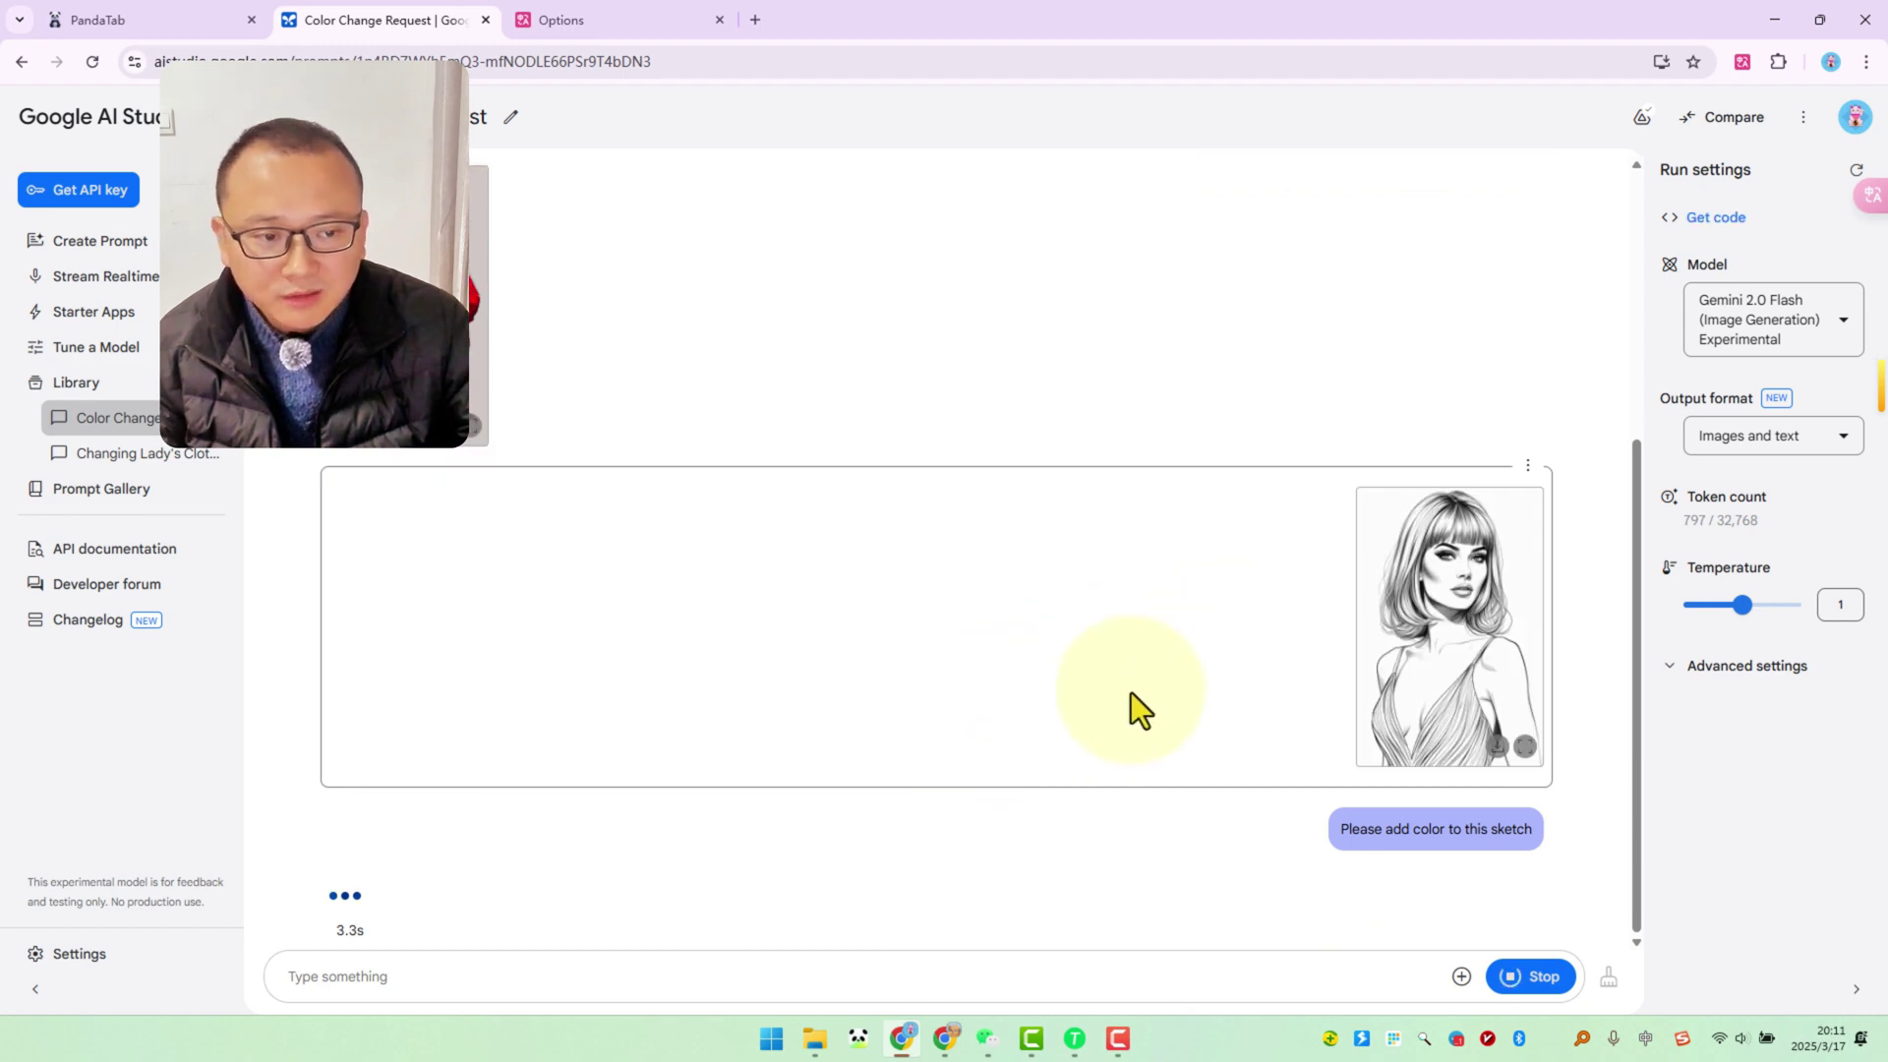
Step: Compare the teal-haired, red-dress result with the original sketch, then start a new prompt
left_click(1525, 750)
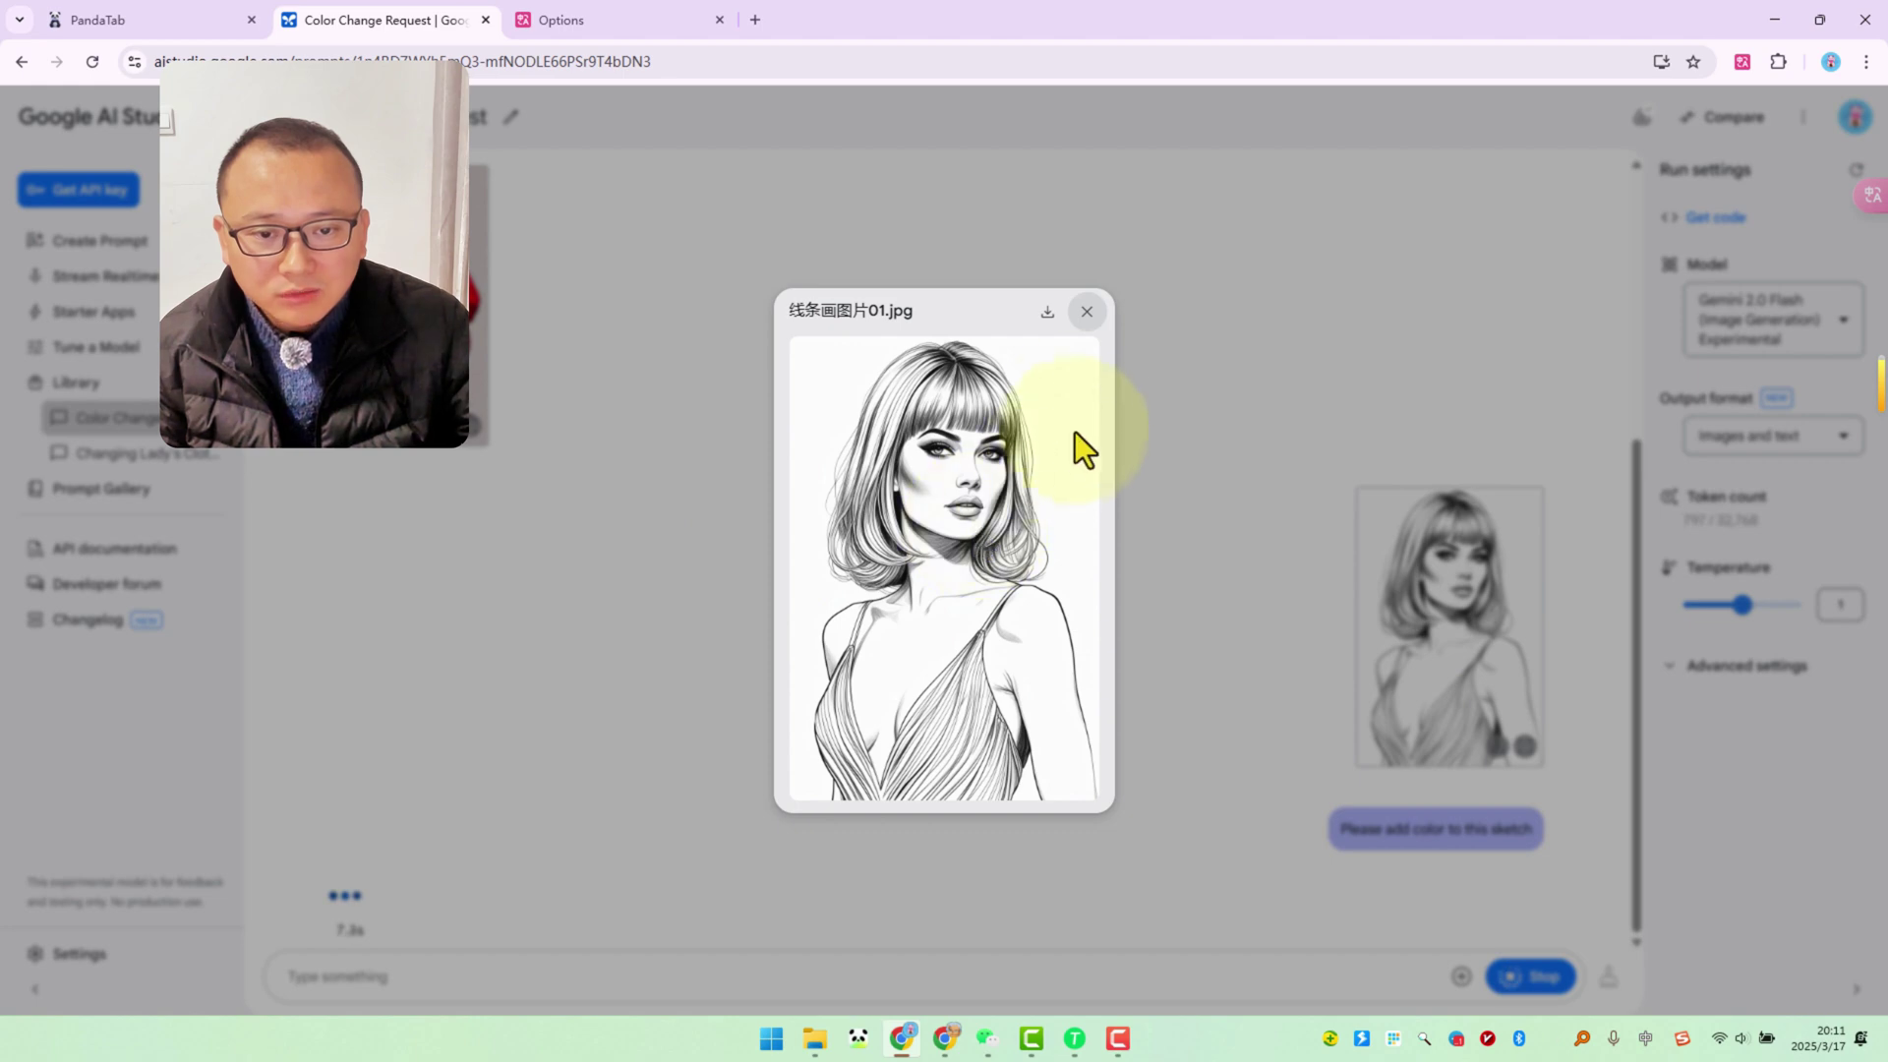
left_click(1088, 315)
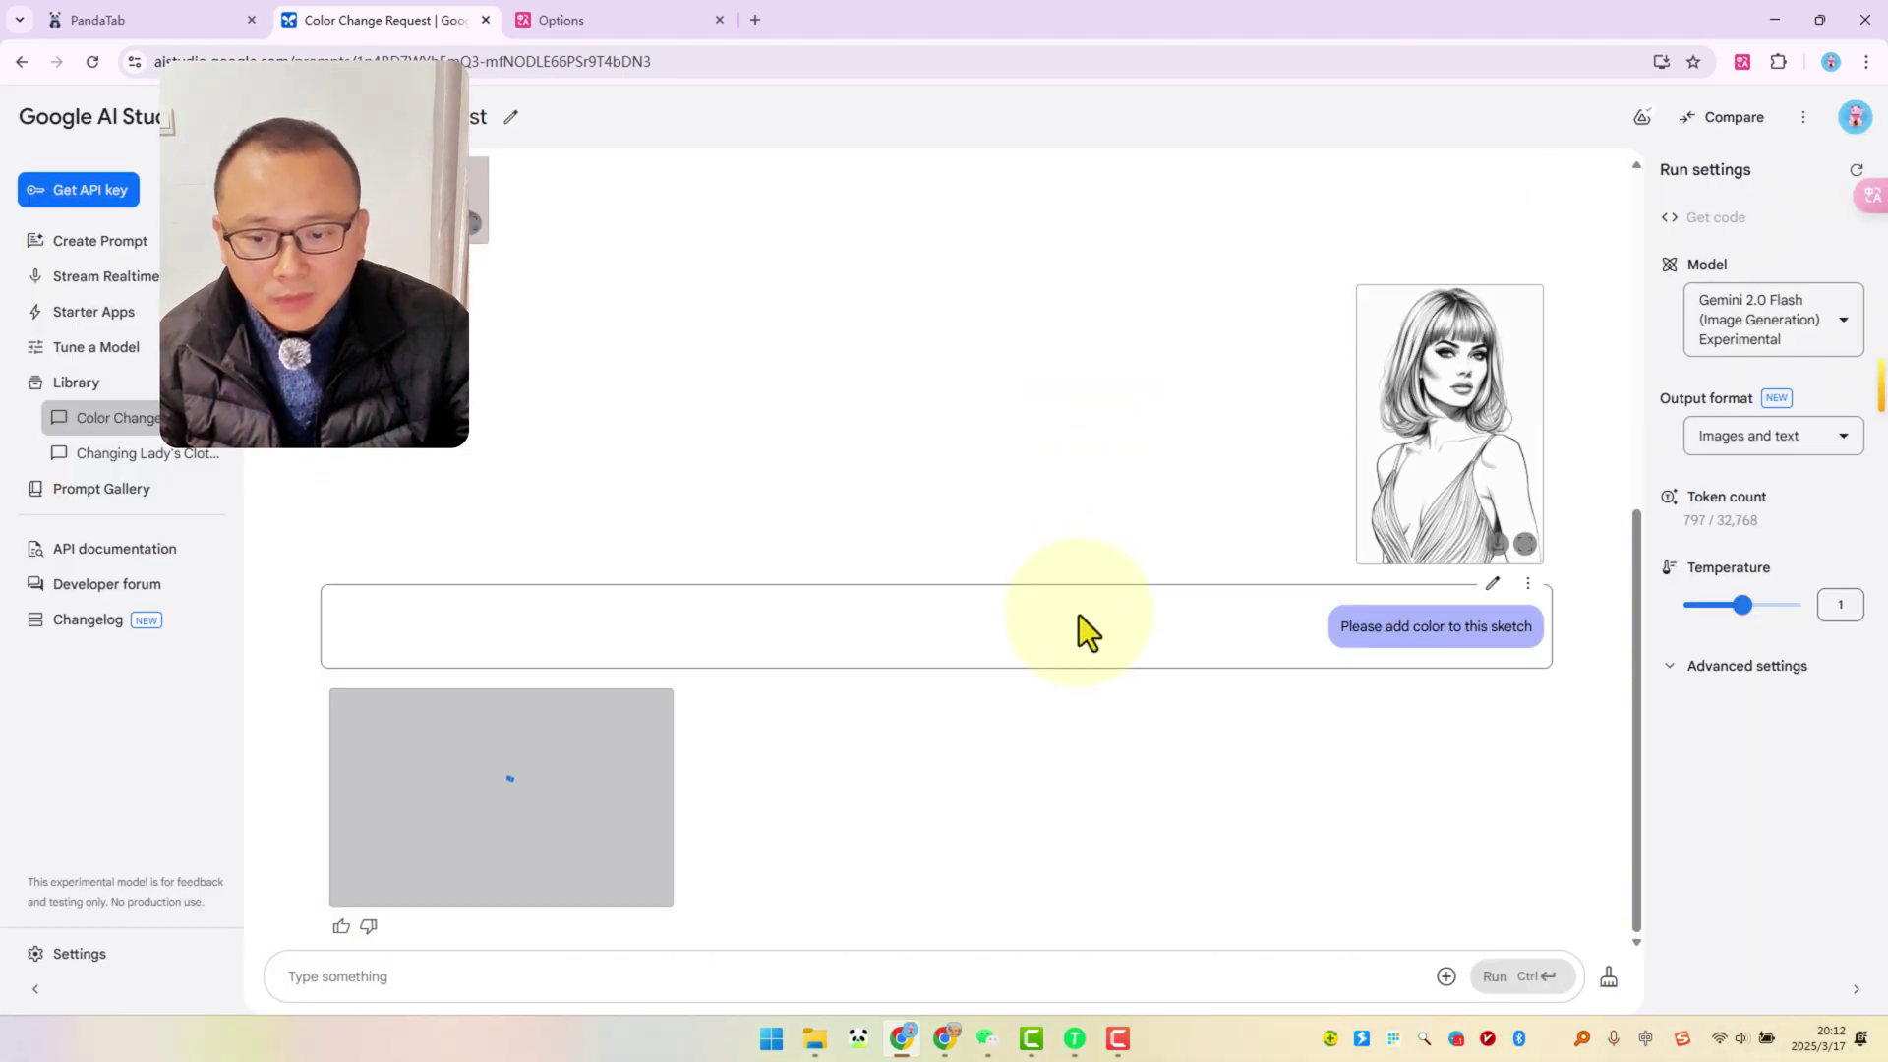
left_click(498, 887)
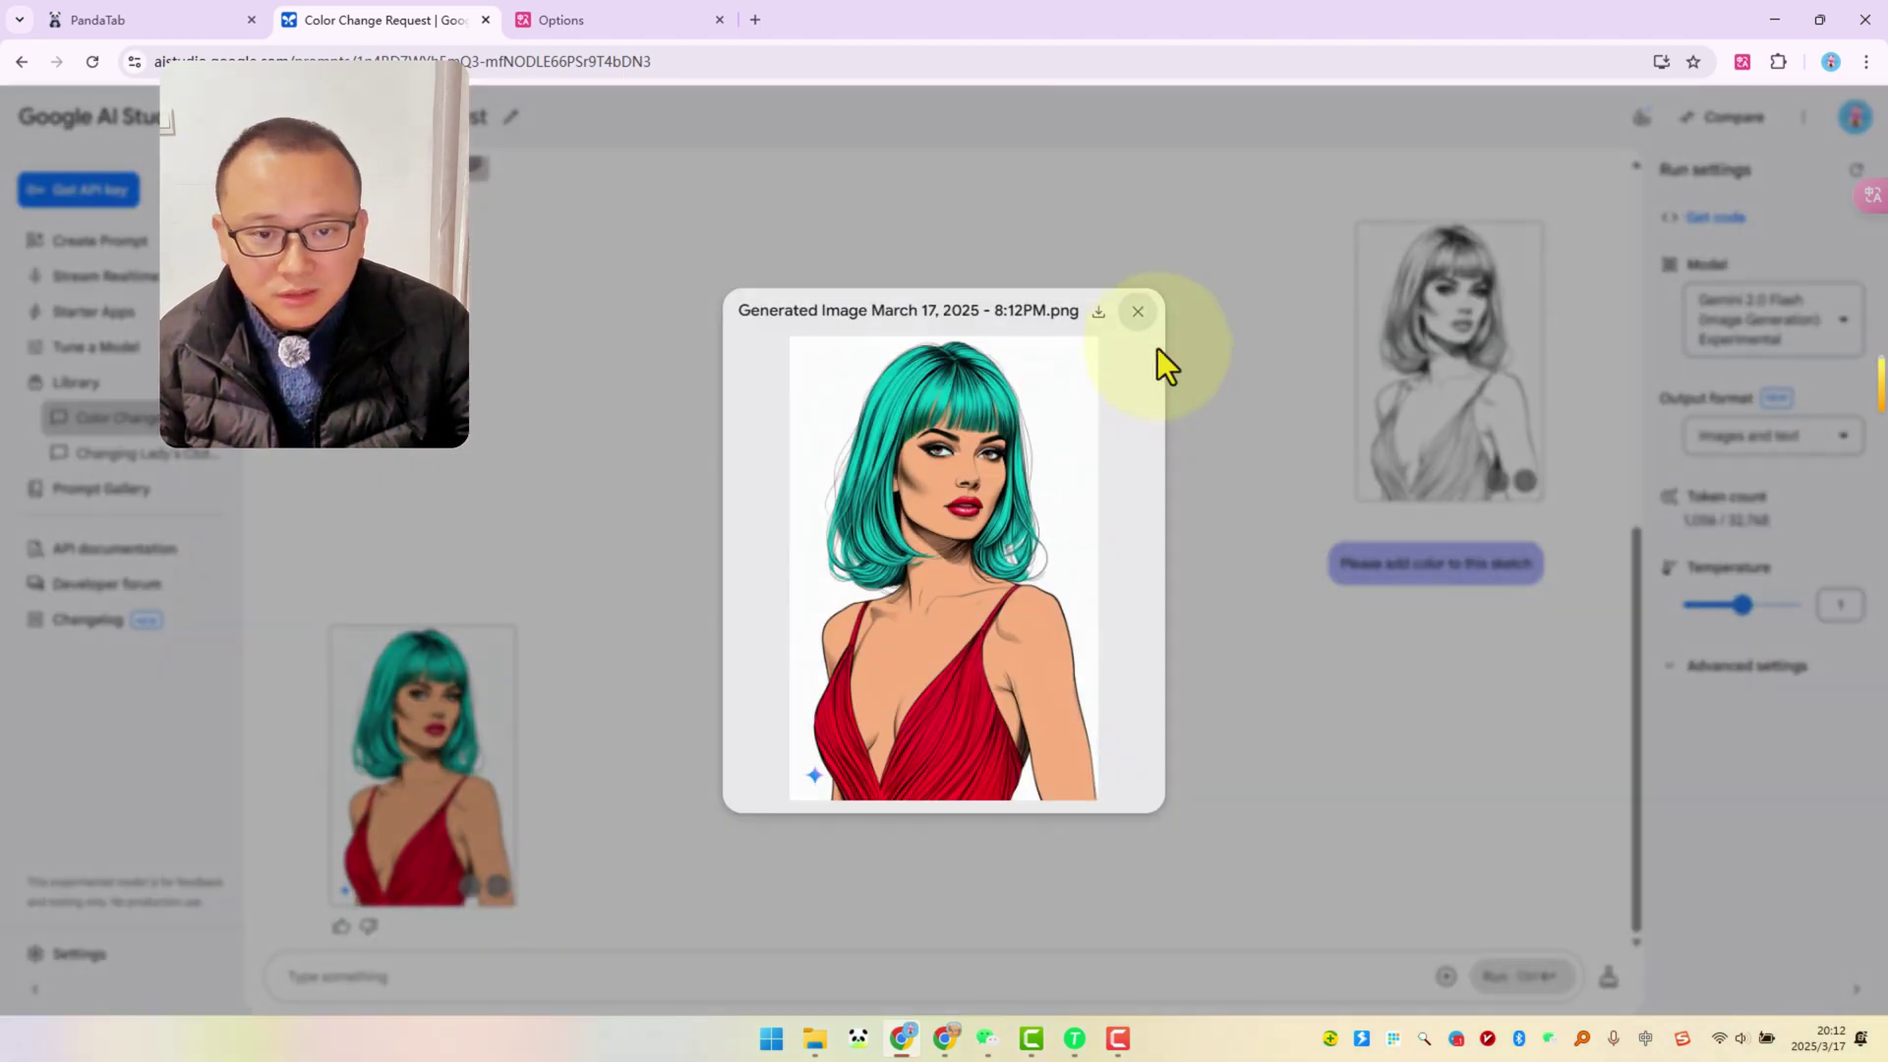
left_click(1138, 312)
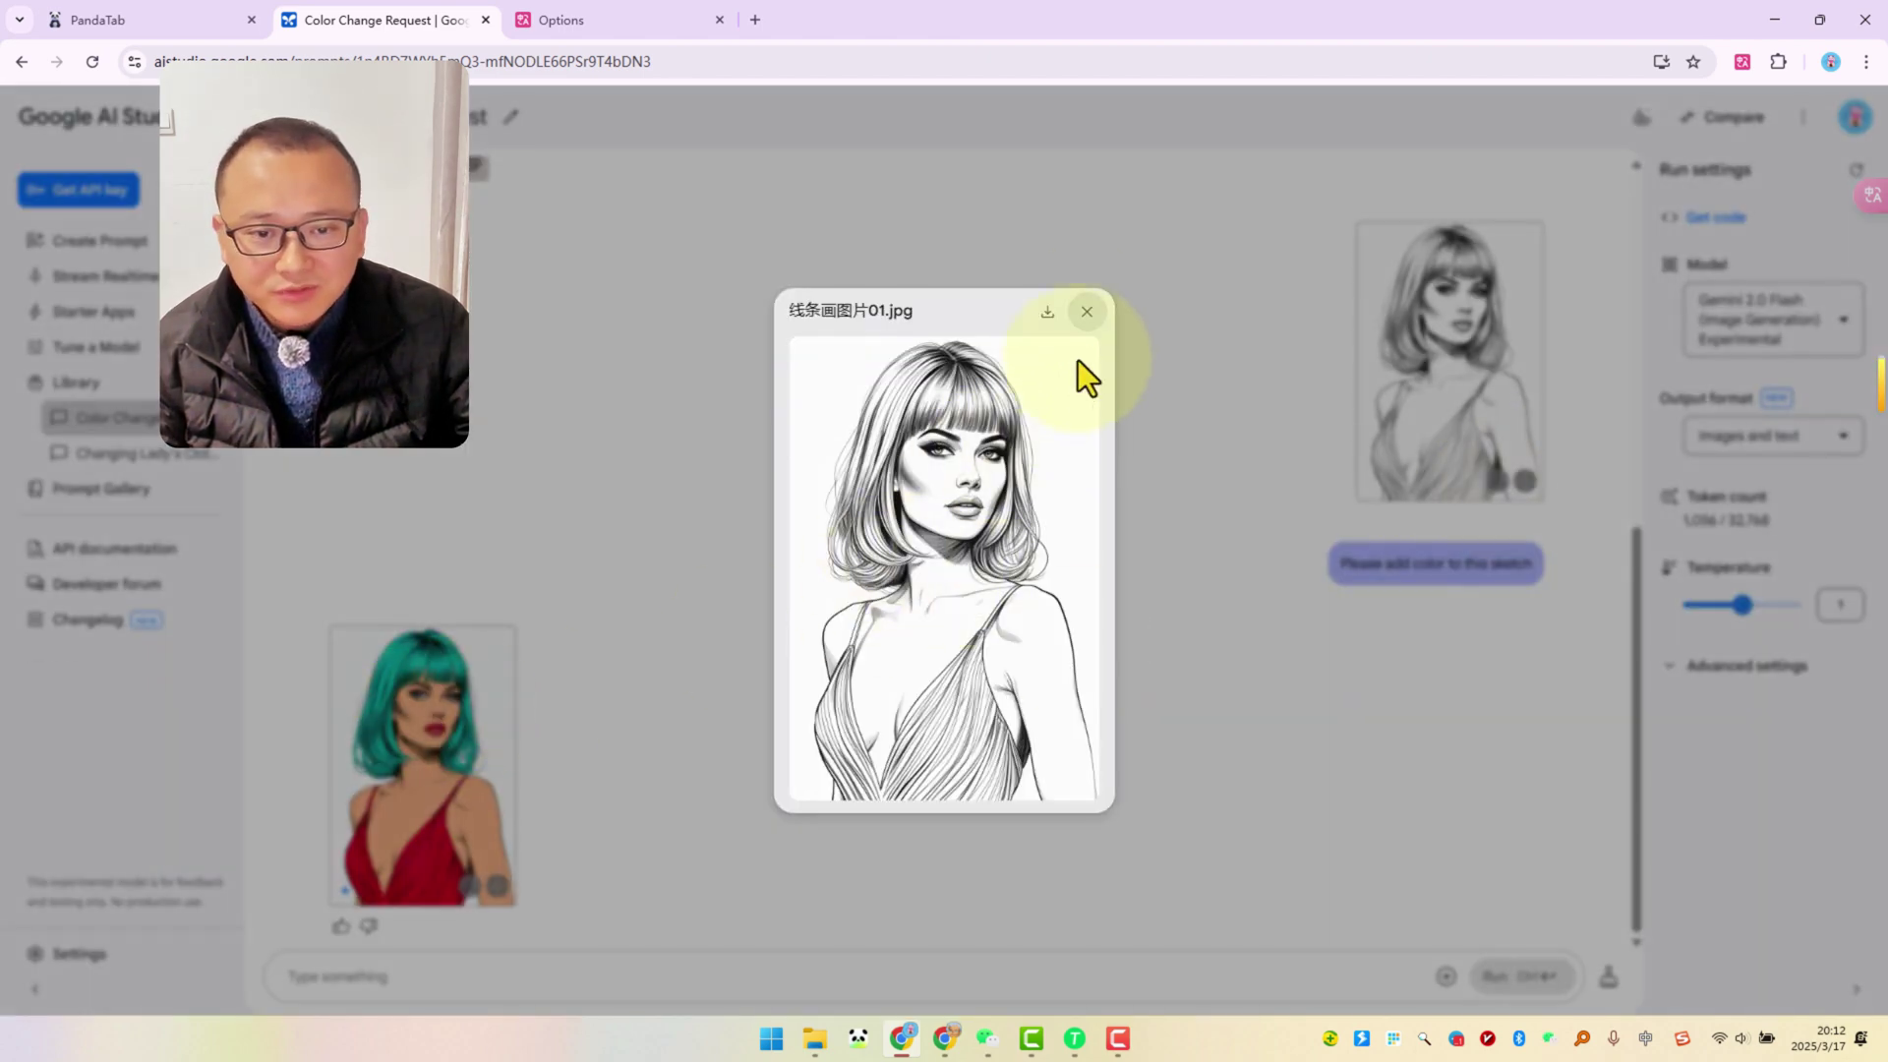
left_click(1085, 332)
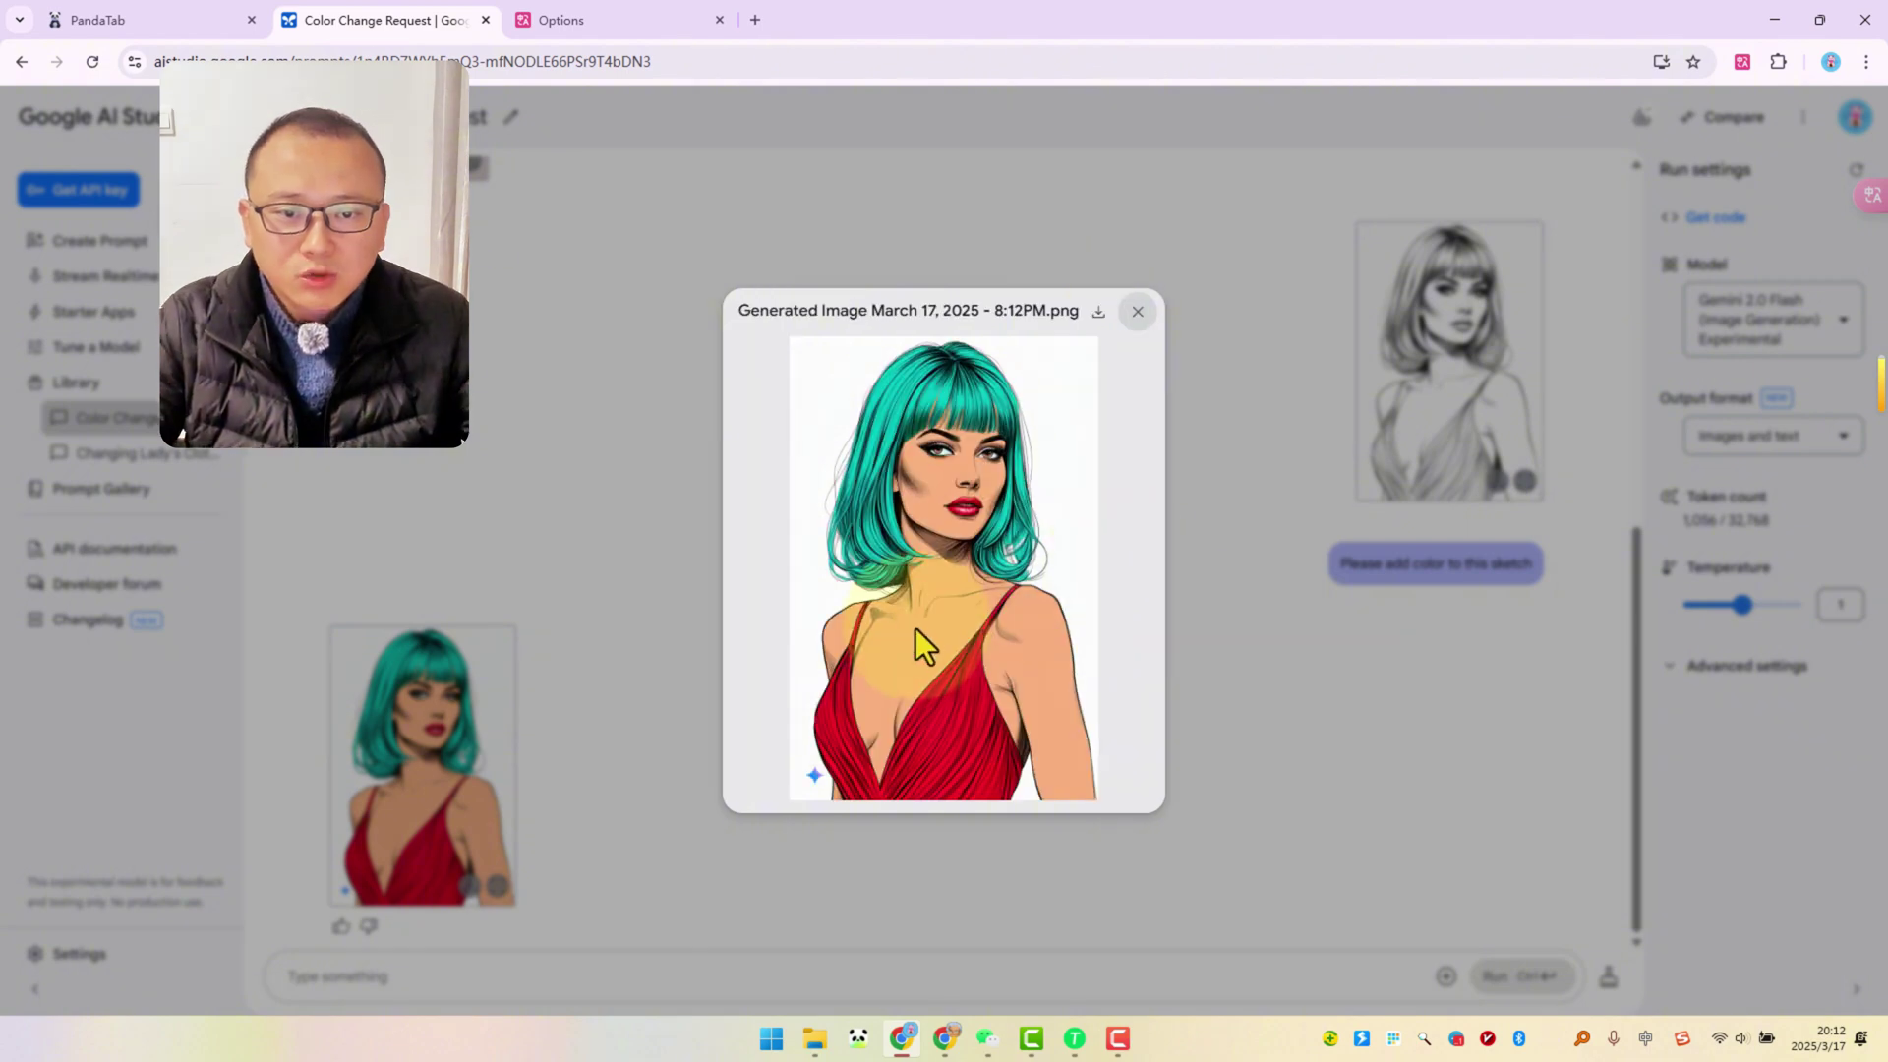
left_click(1128, 310)
mouse_move(1449, 361)
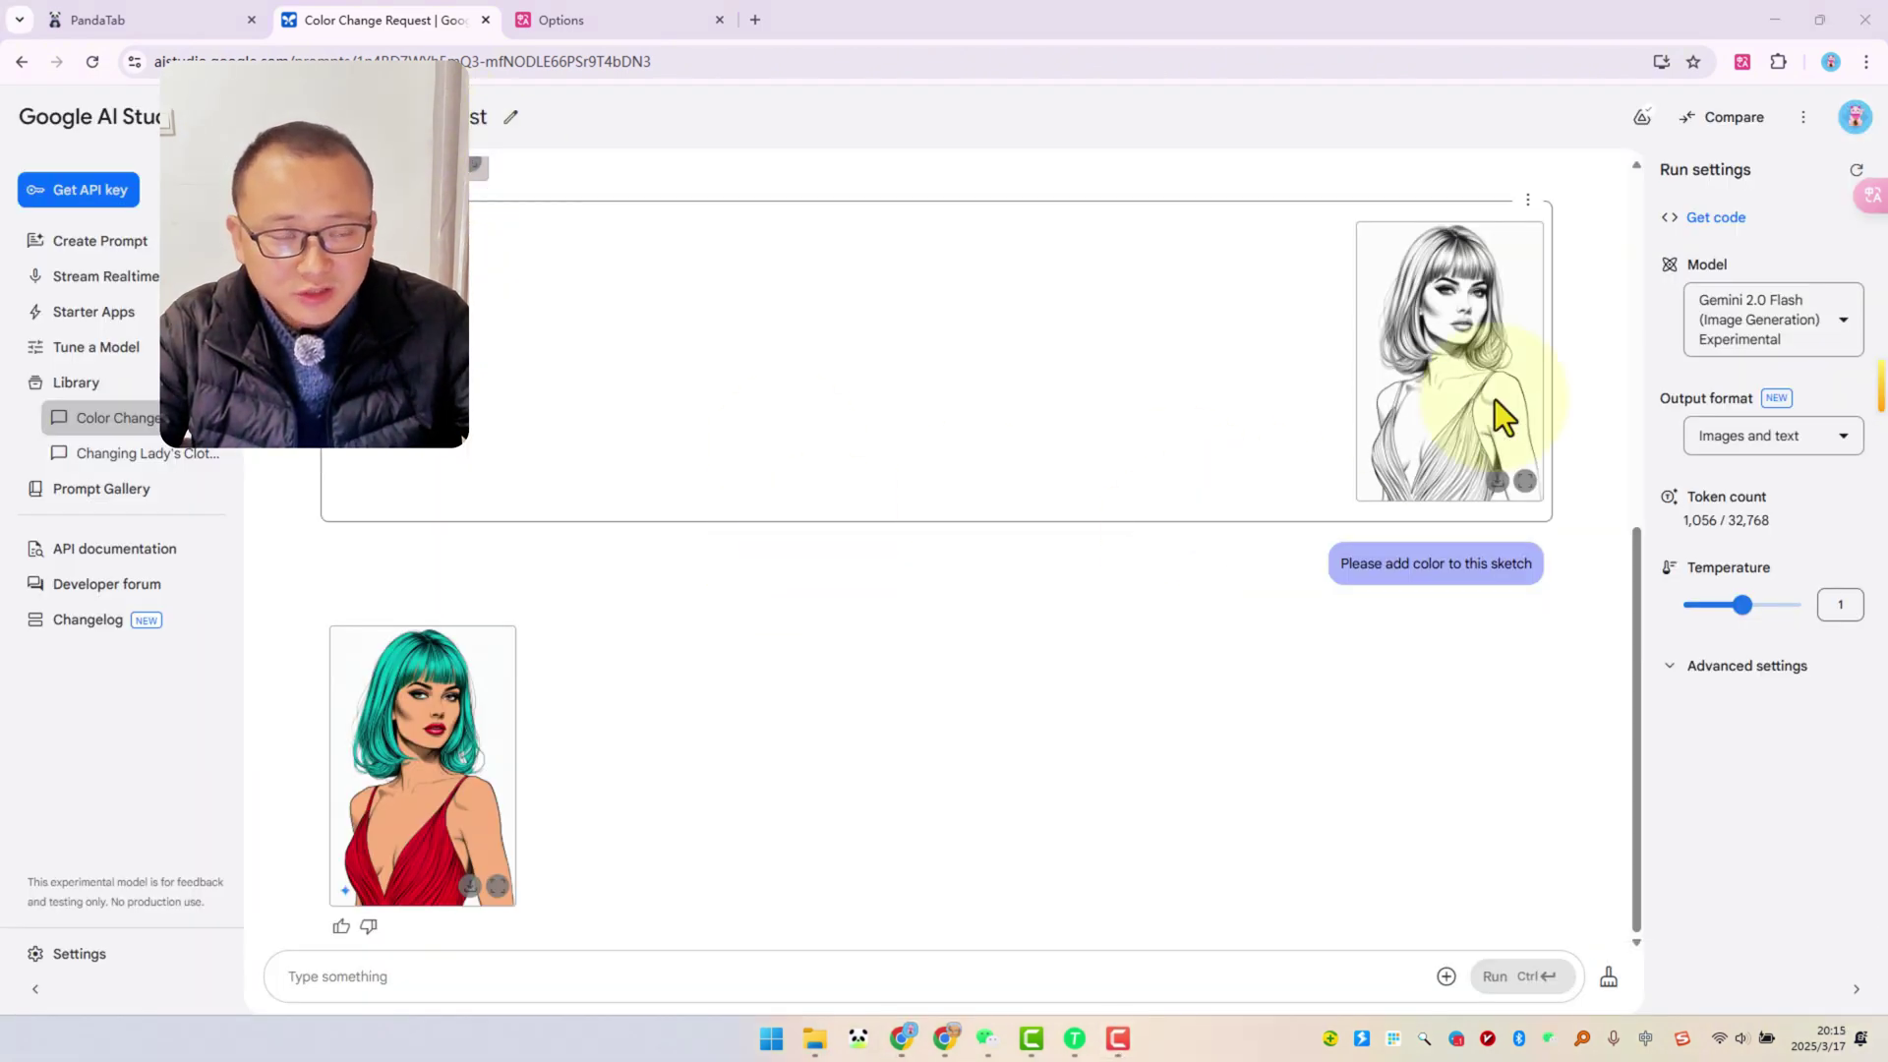
left_click(372, 976)
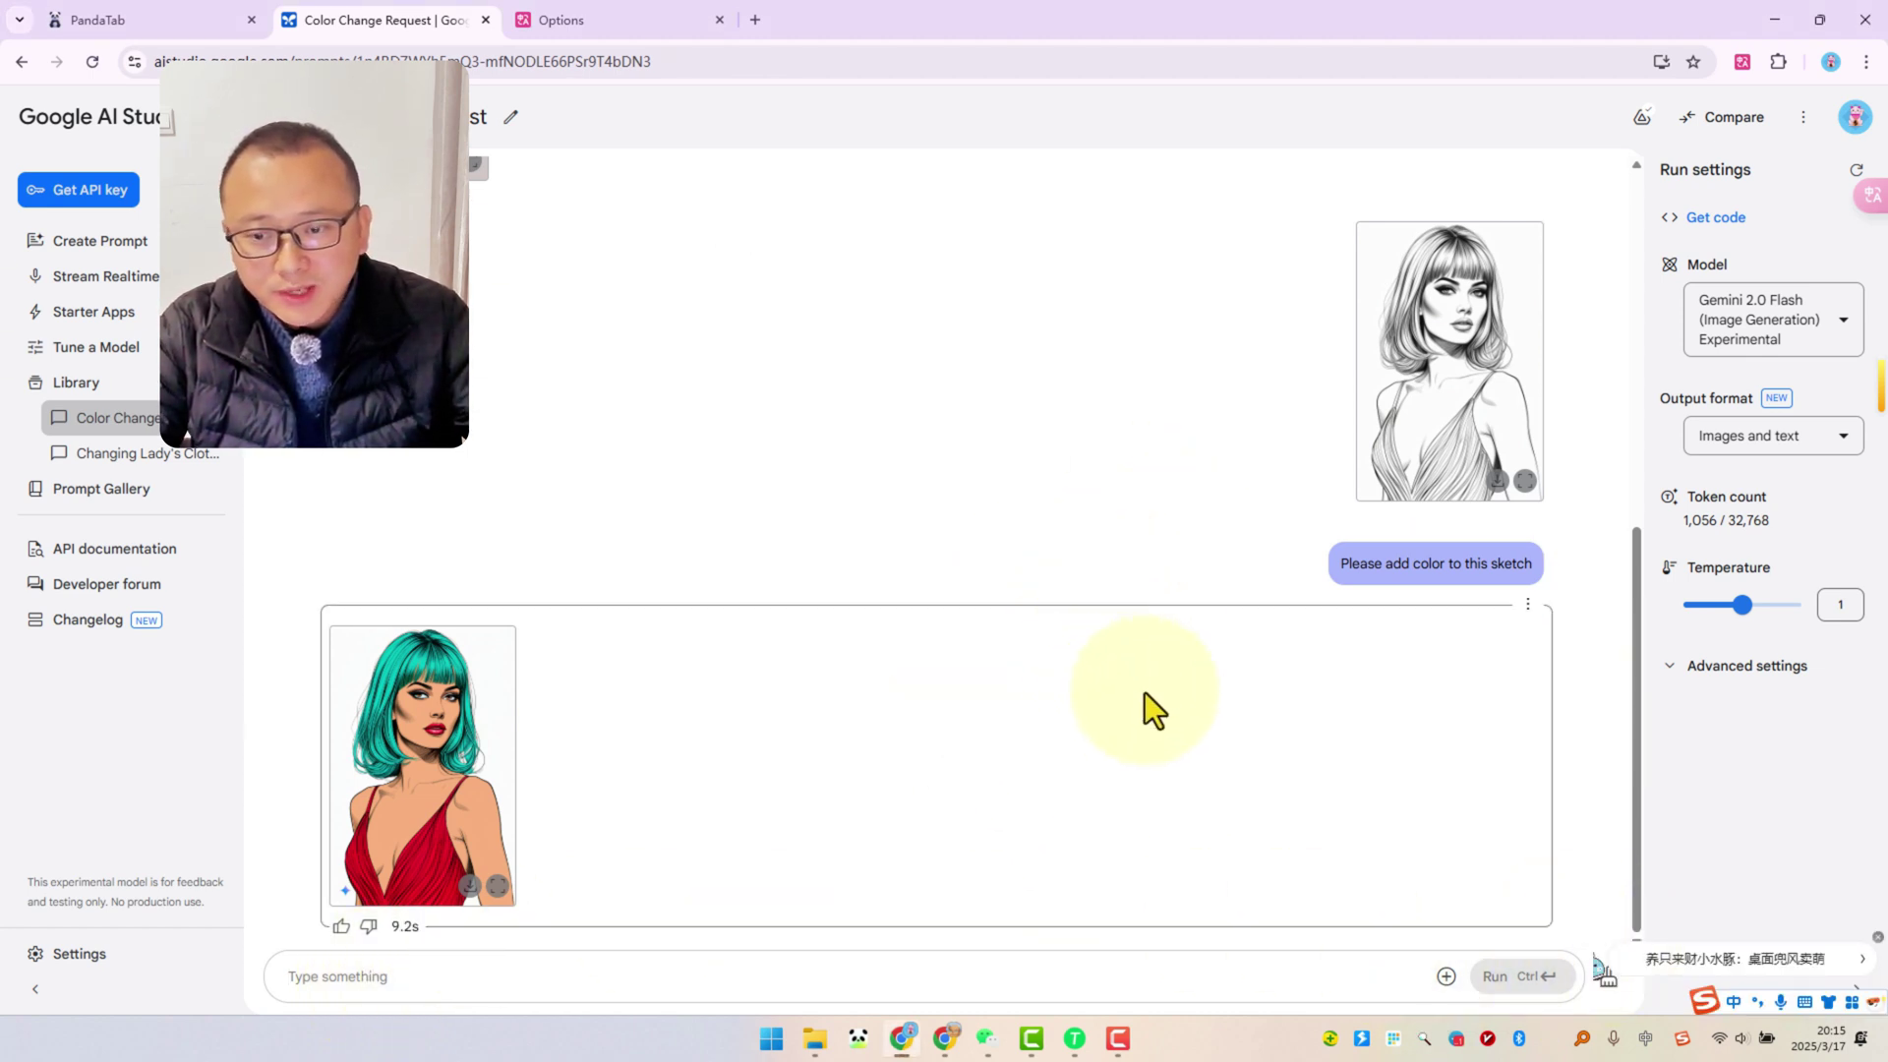
Step: Attach the pink-haired girl image to the prompt
left_click(1445, 976)
left_click(1501, 785)
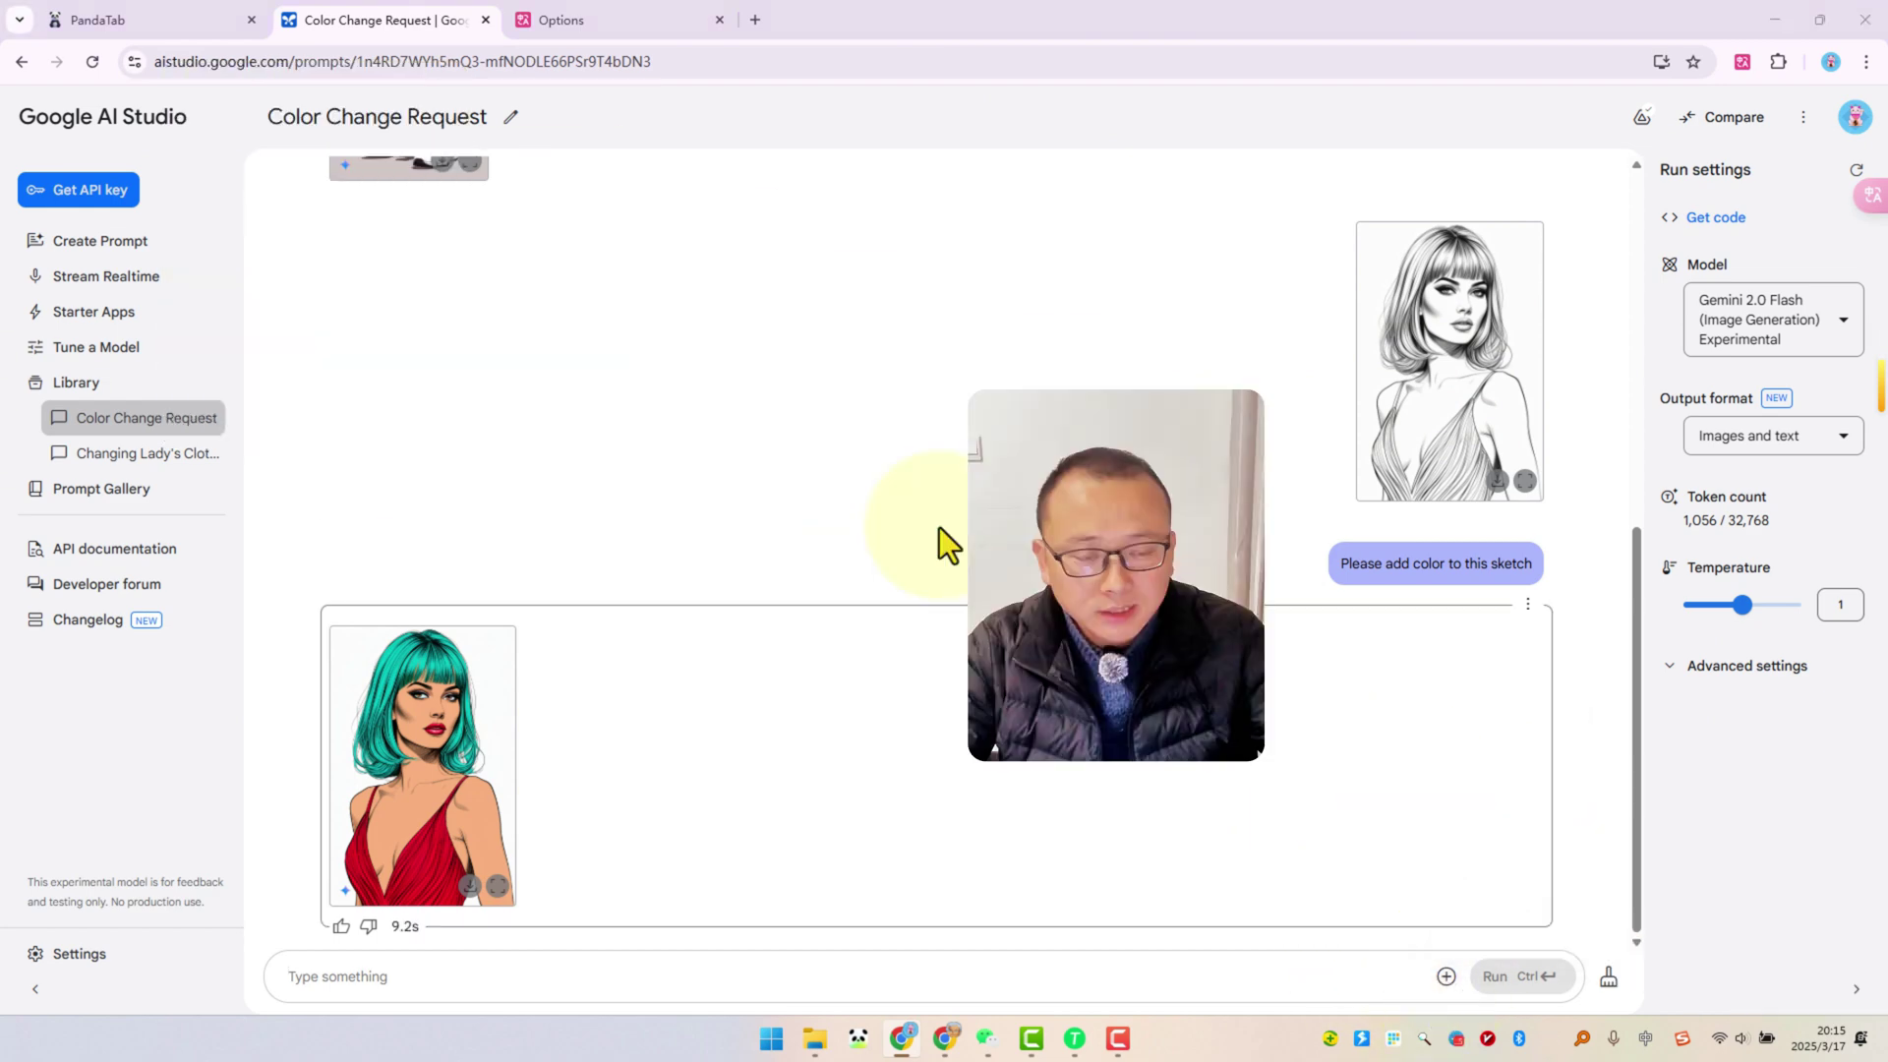
left_click(1180, 785)
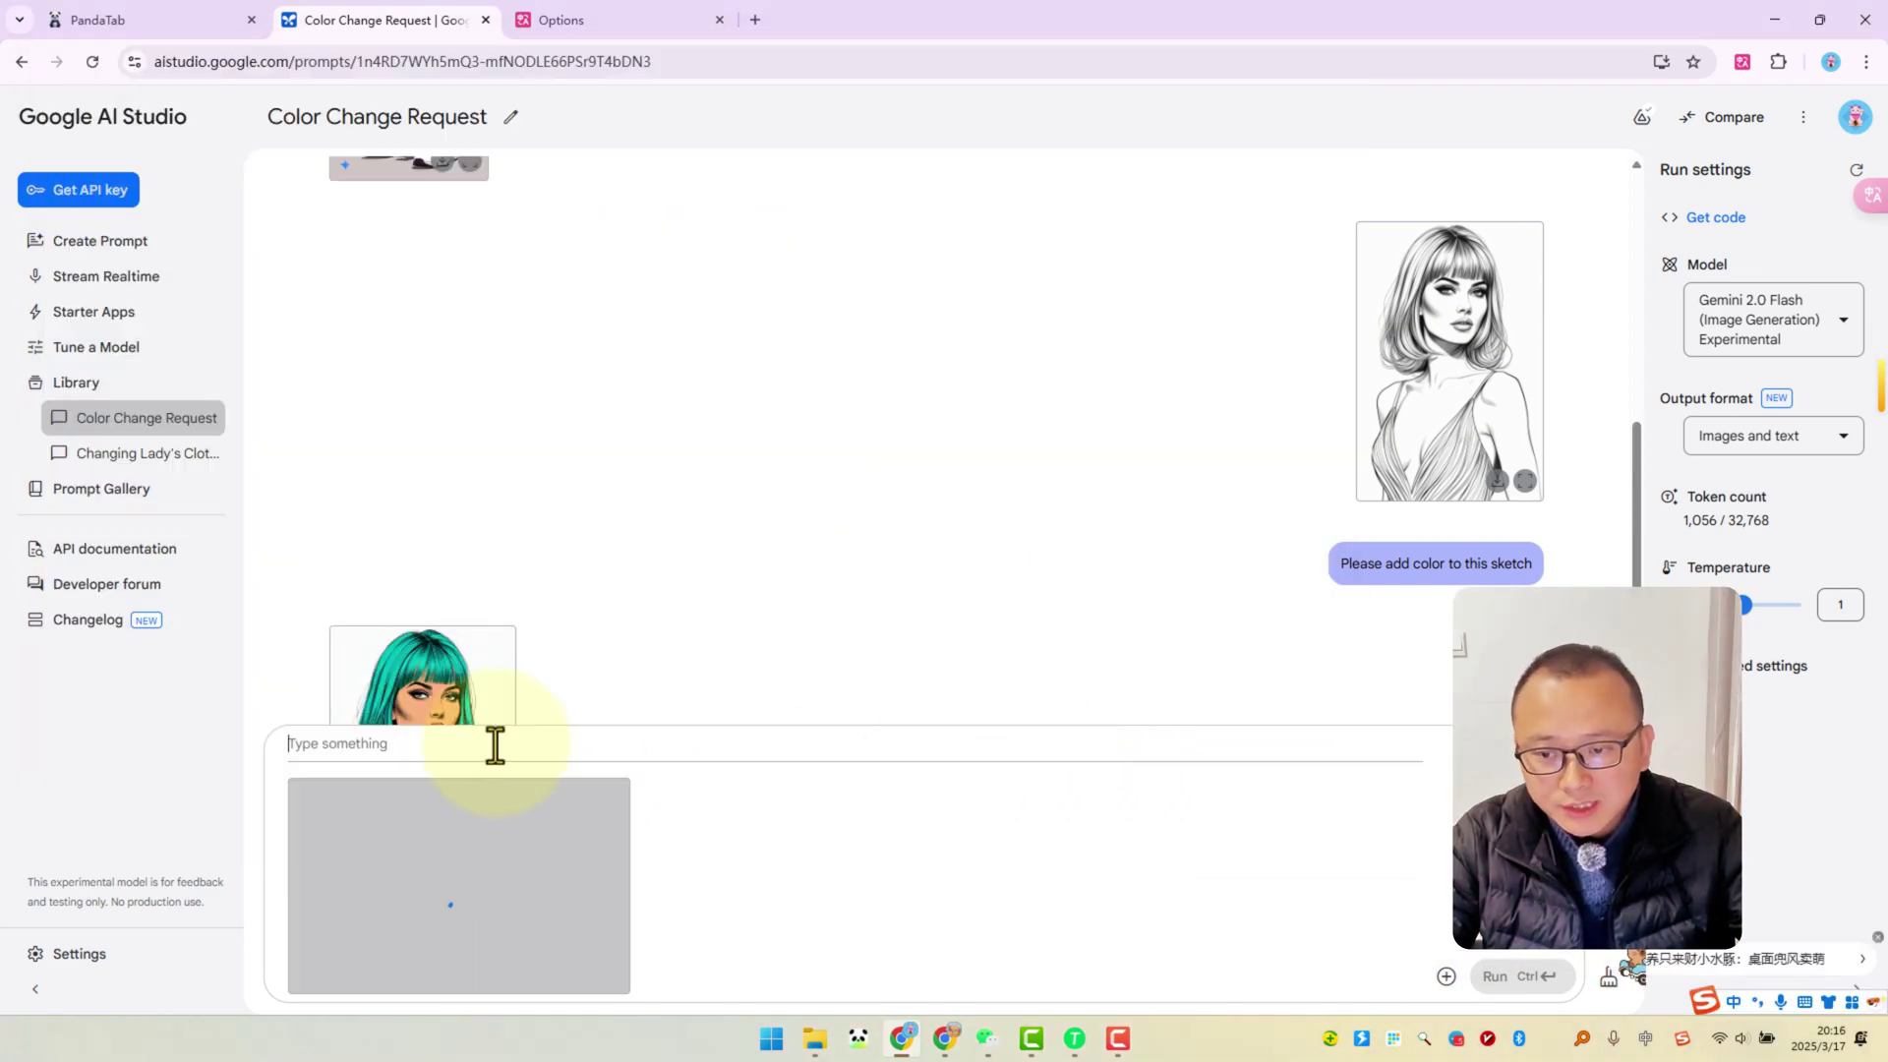
Step: Write the Chinese black-and-white line-drawing request and translate it to English
type("qingajiang zhege")
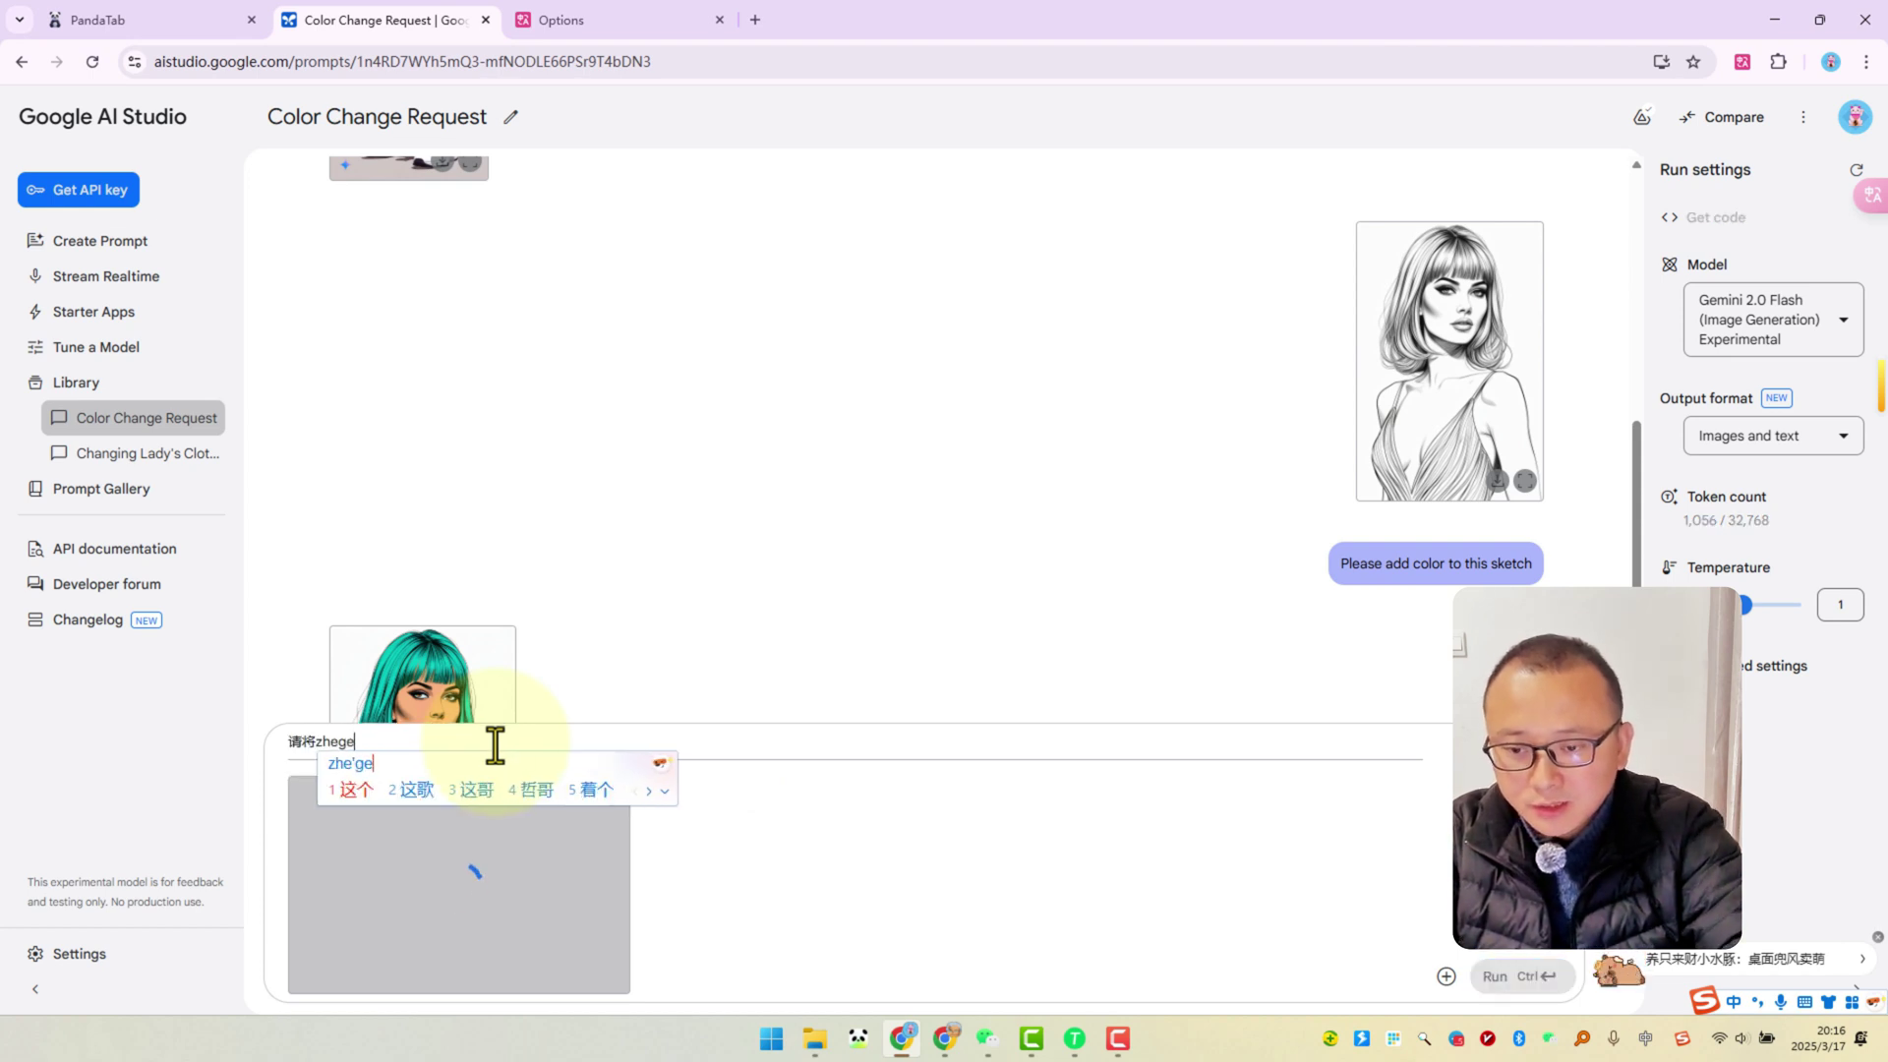
type(" tupian zhuanhuancheng")
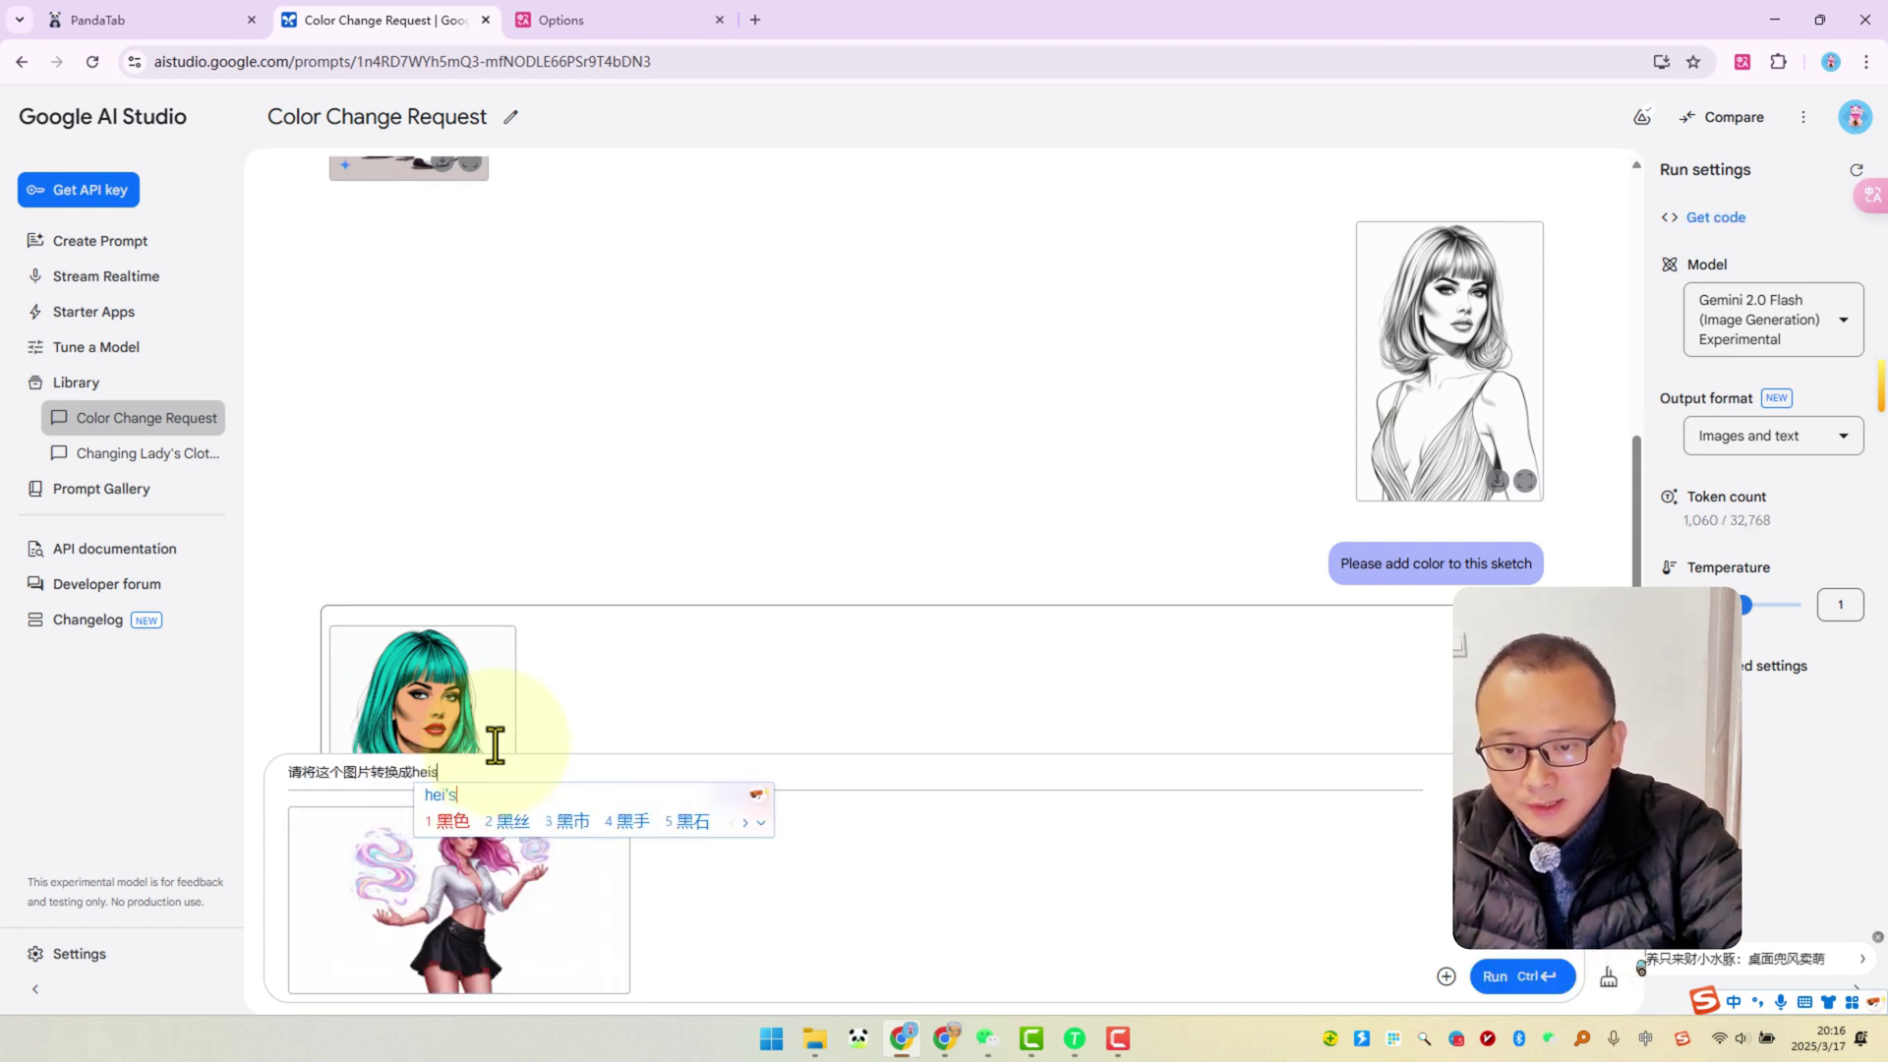
key("space")
type("heibaise")
key("space")
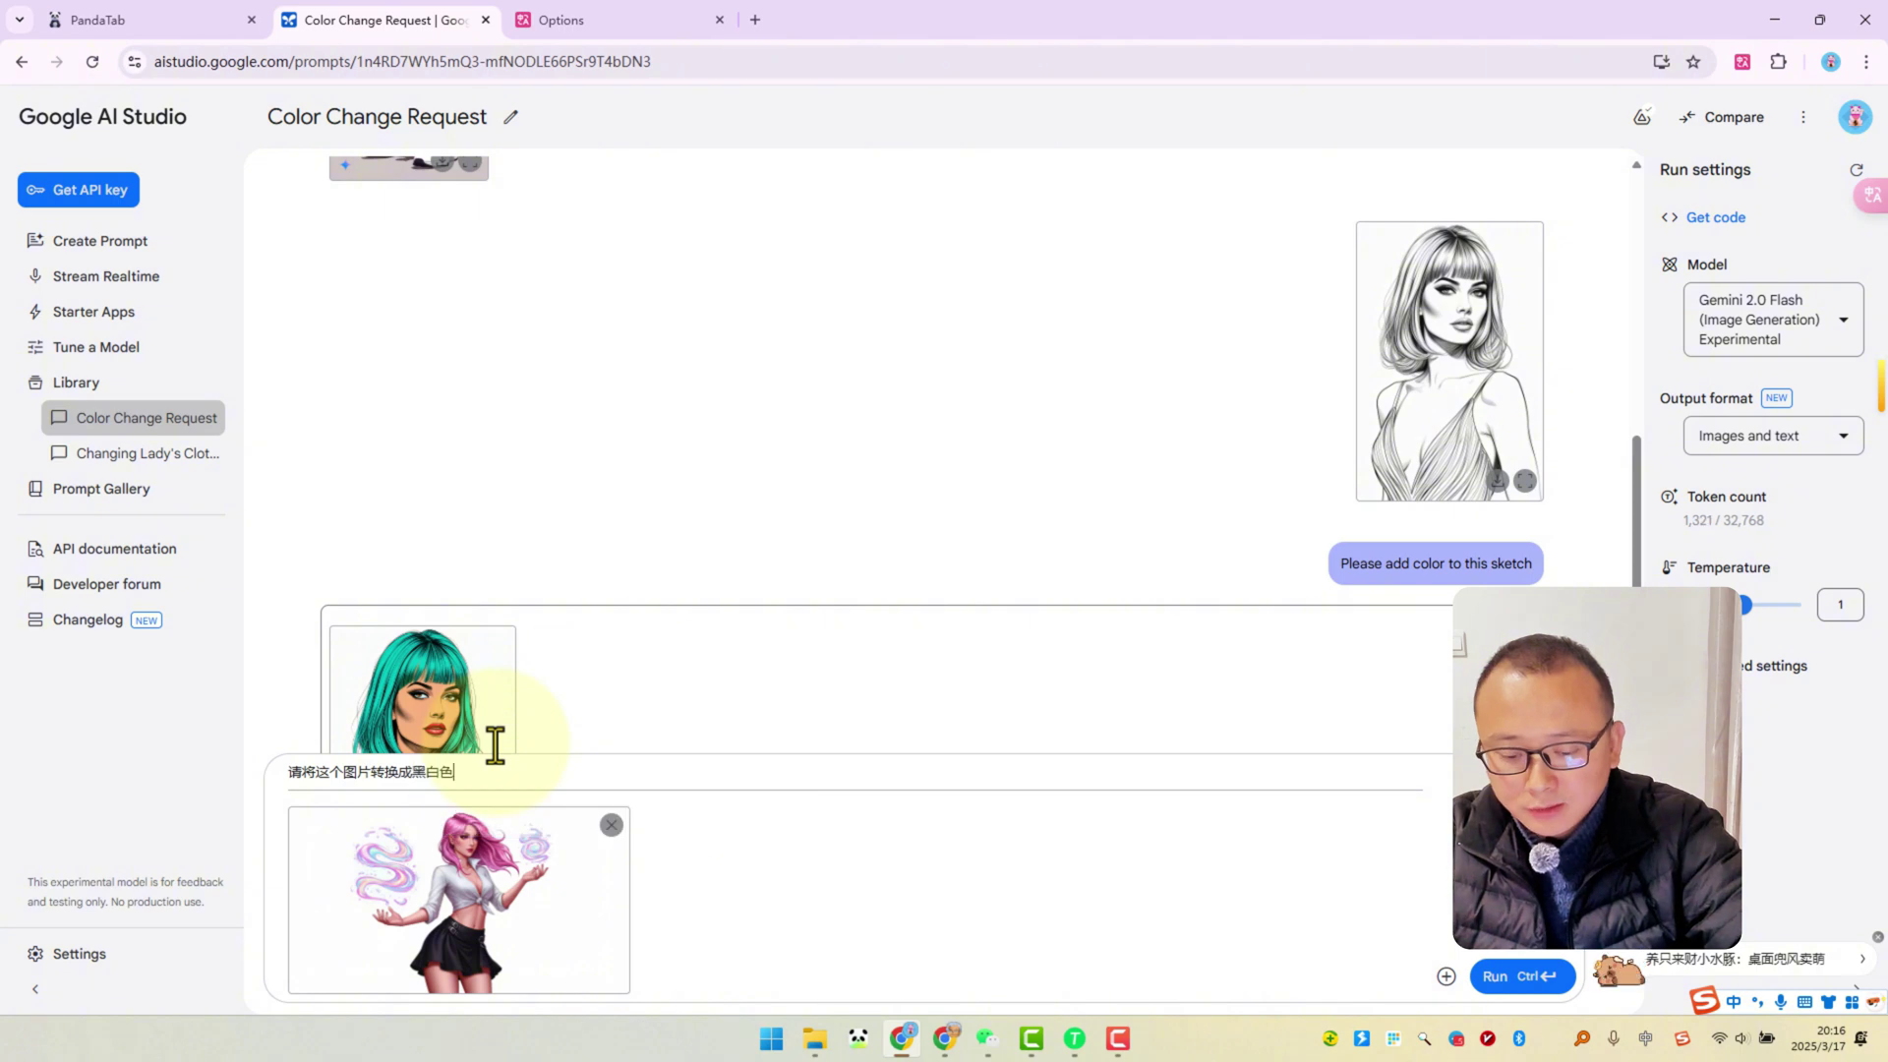
type("xiantiao")
key("space")
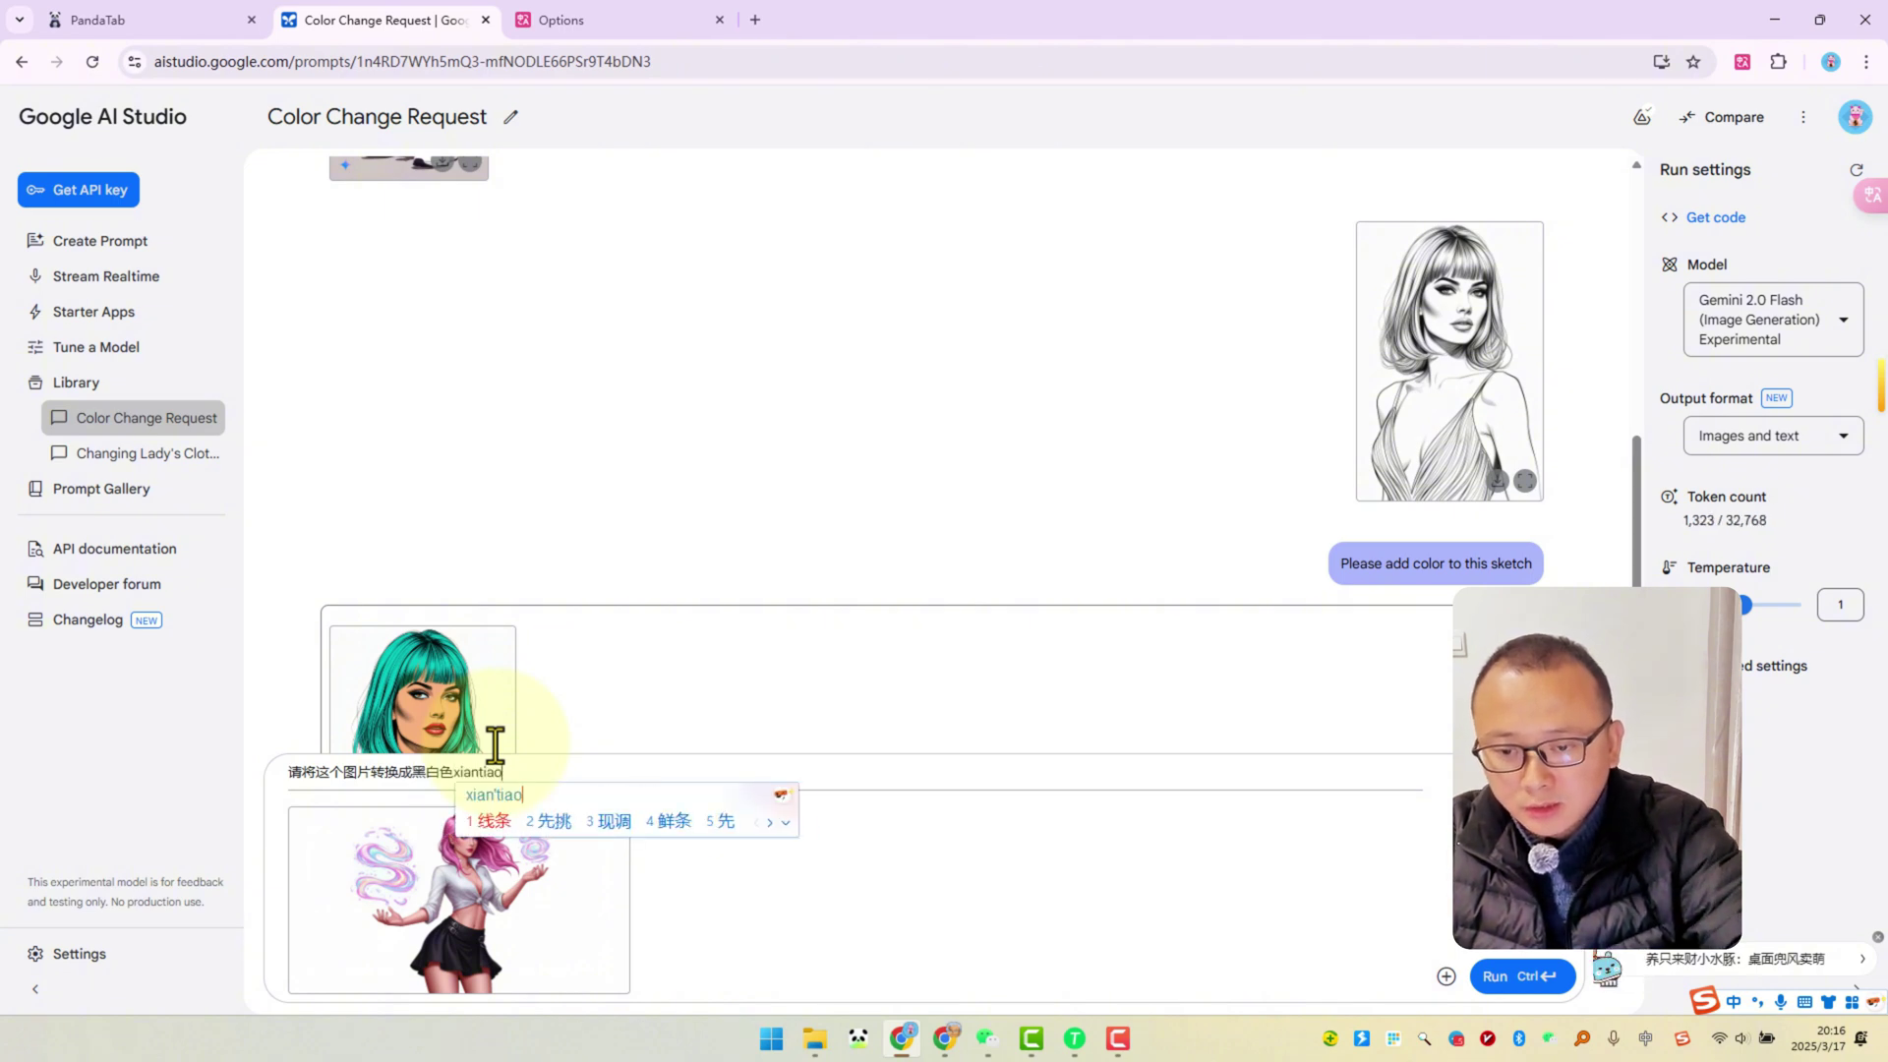
type("sumhua")
key("space")
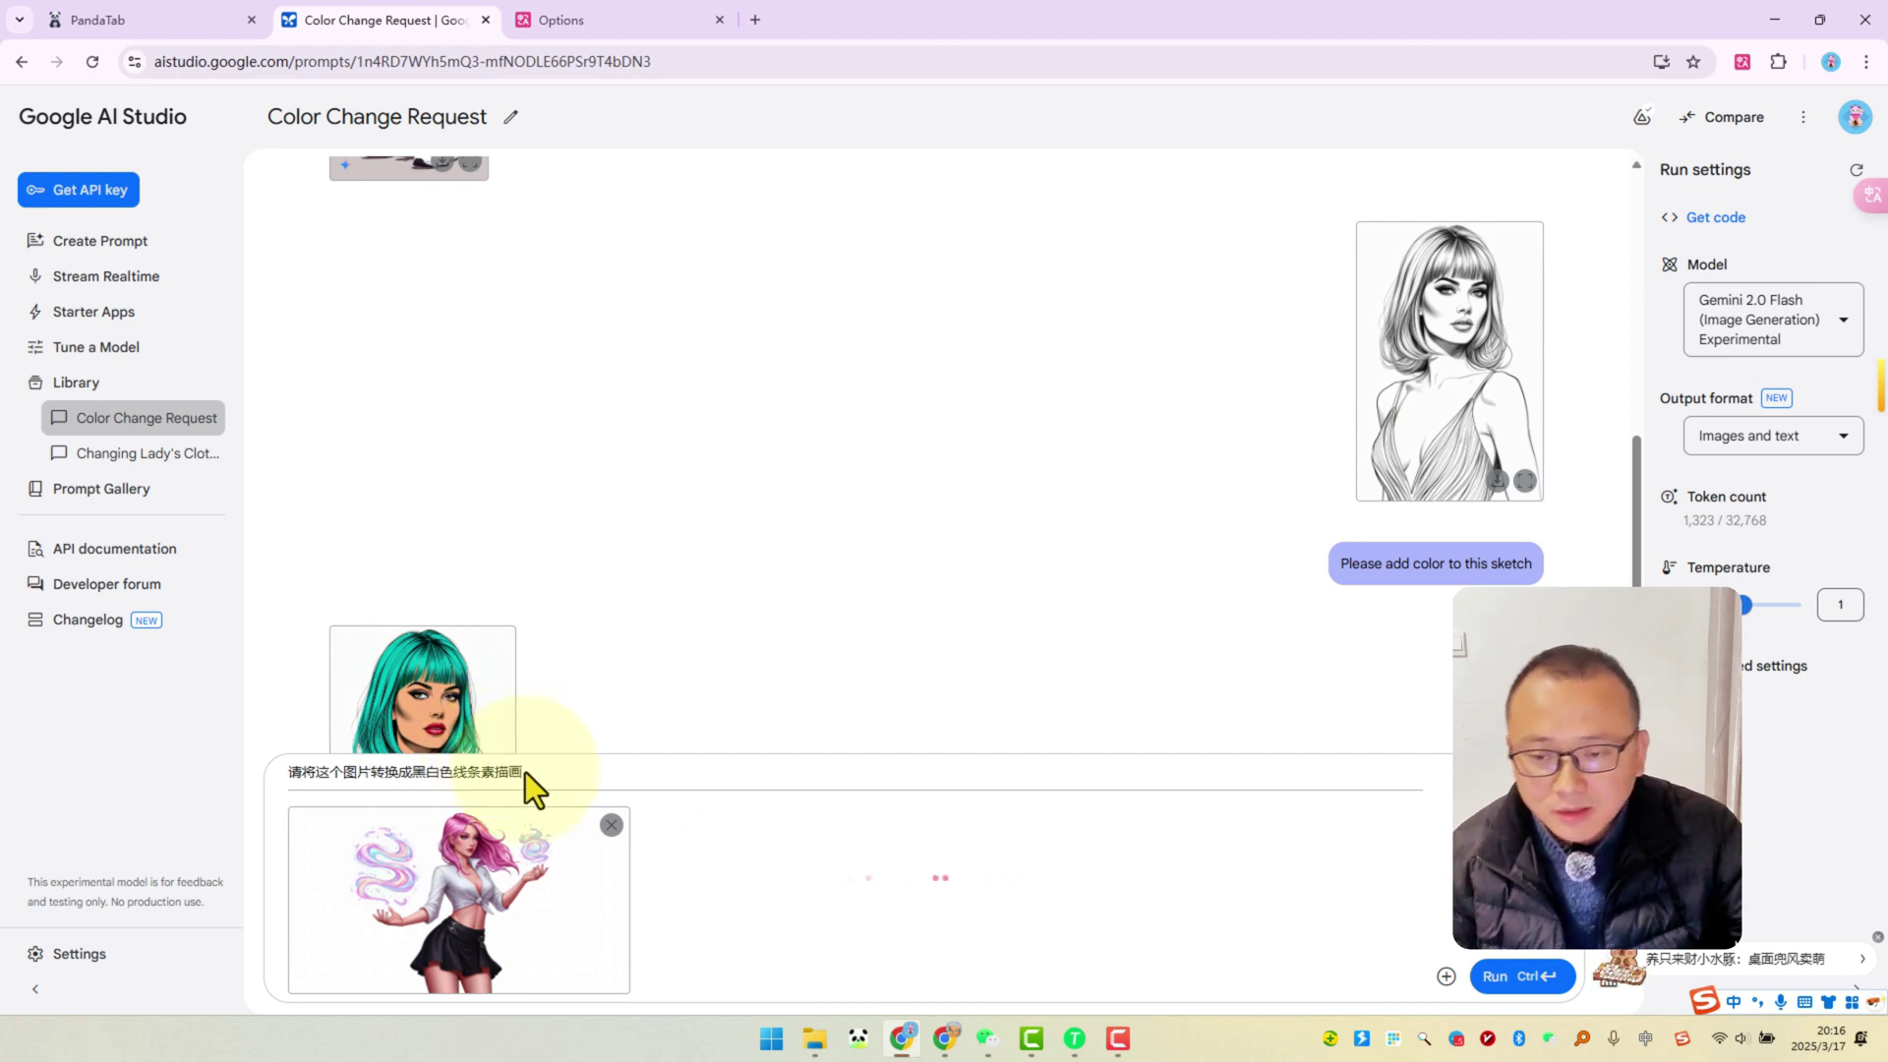
key("space")
key("space")
key("space")
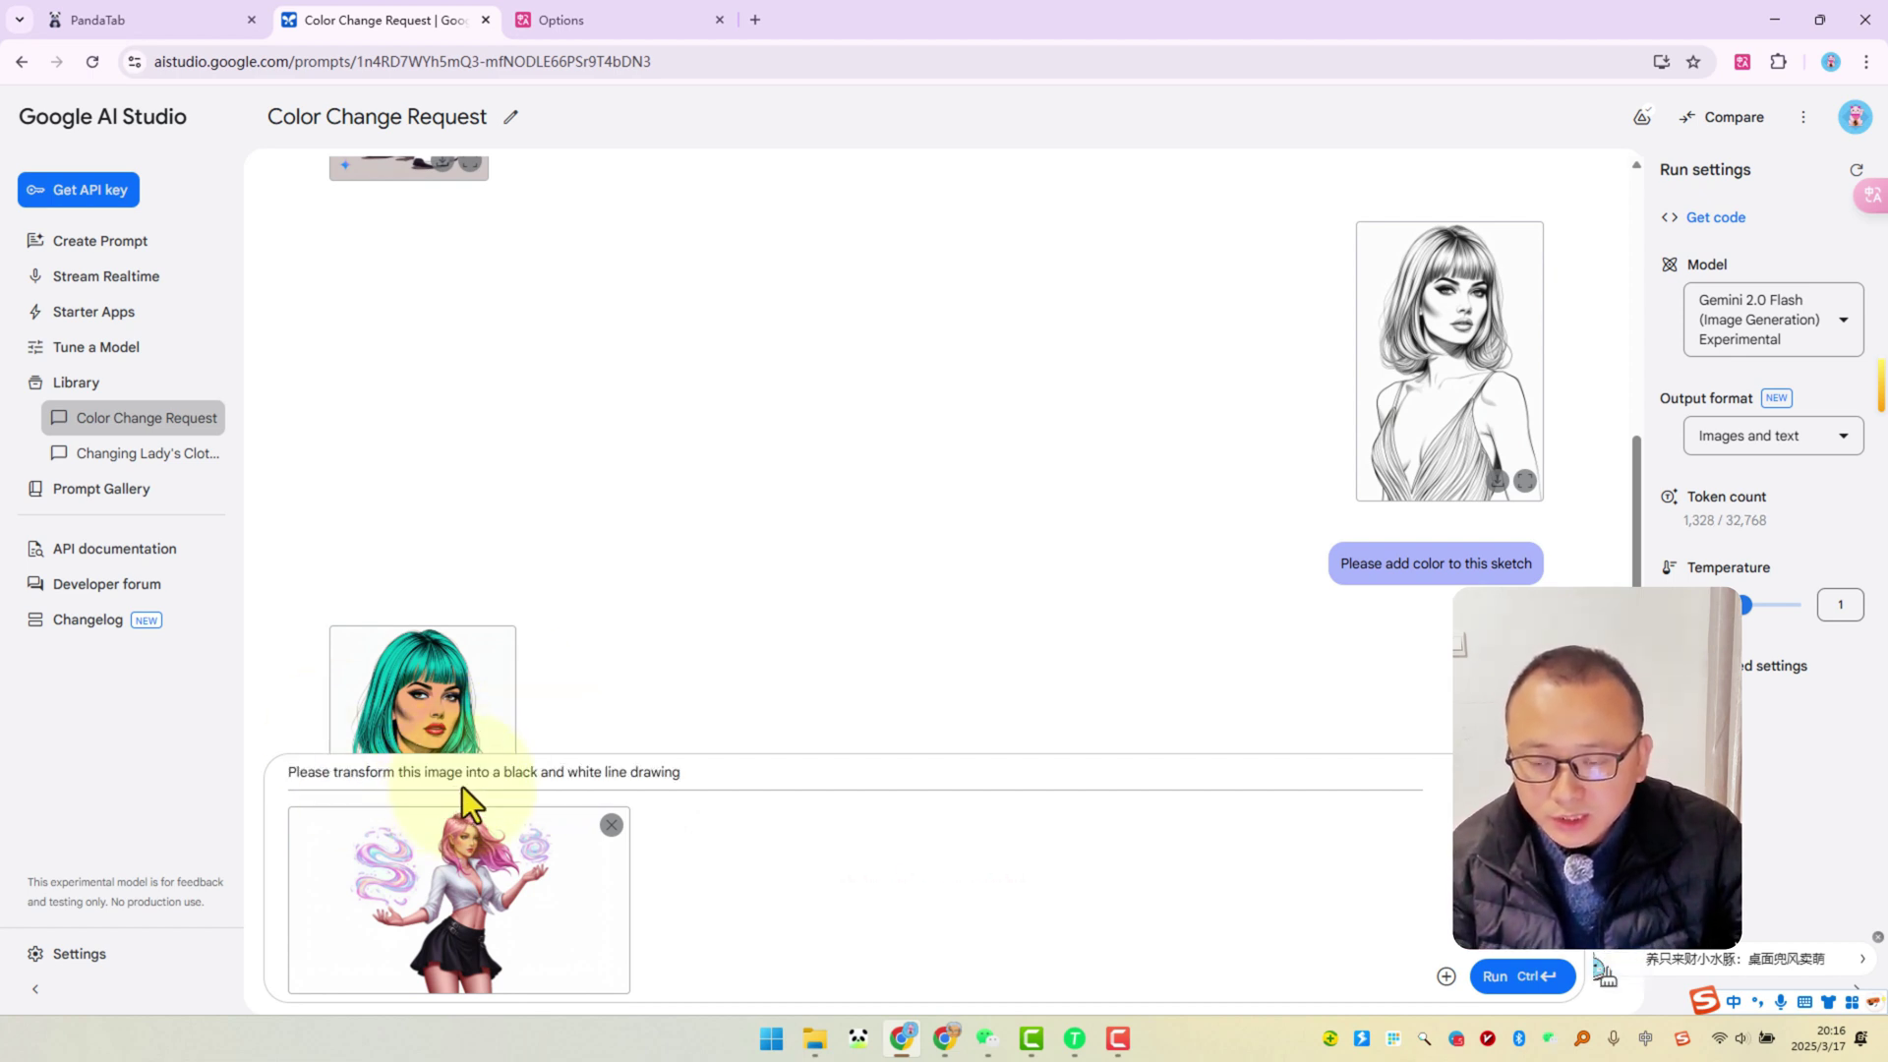
Step: Send the line-drawing request and inspect the pink-haired source image full size
left_click(1495, 976)
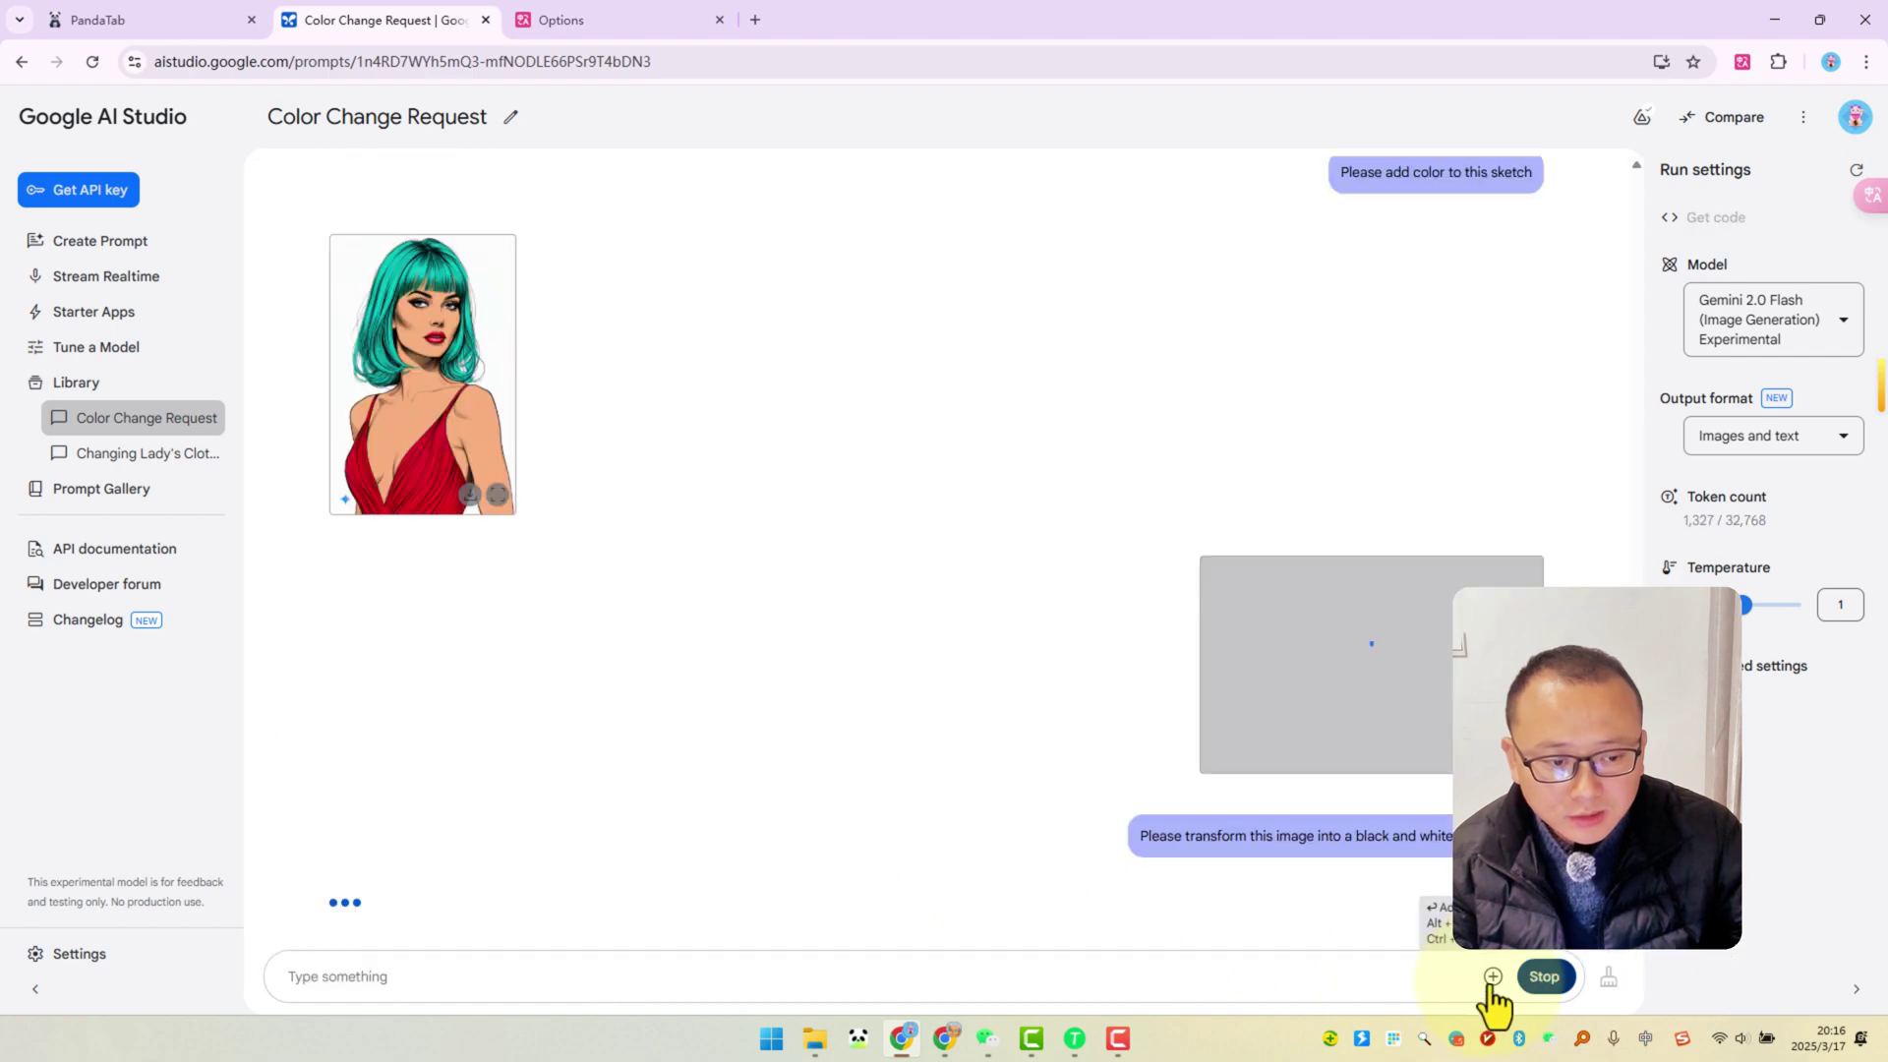
left_click(1366, 669)
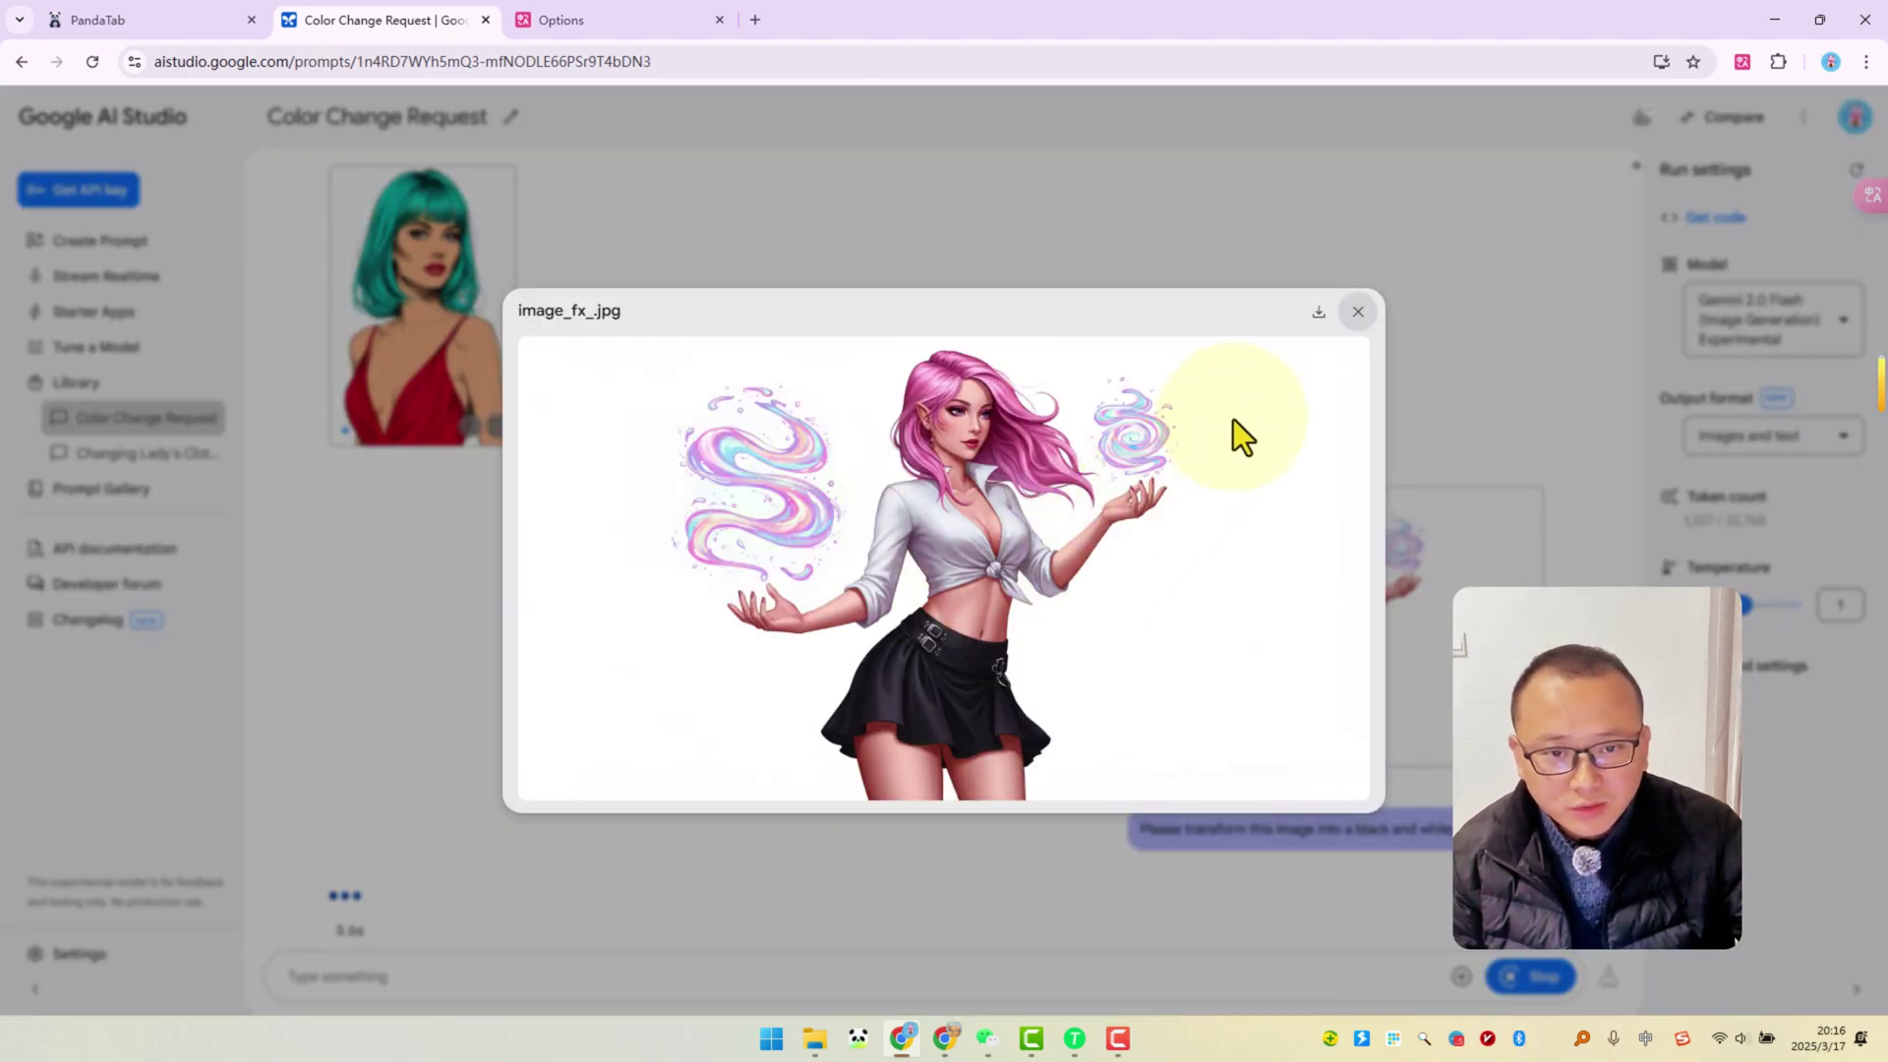
left_click(1357, 311)
left_click(1278, 590)
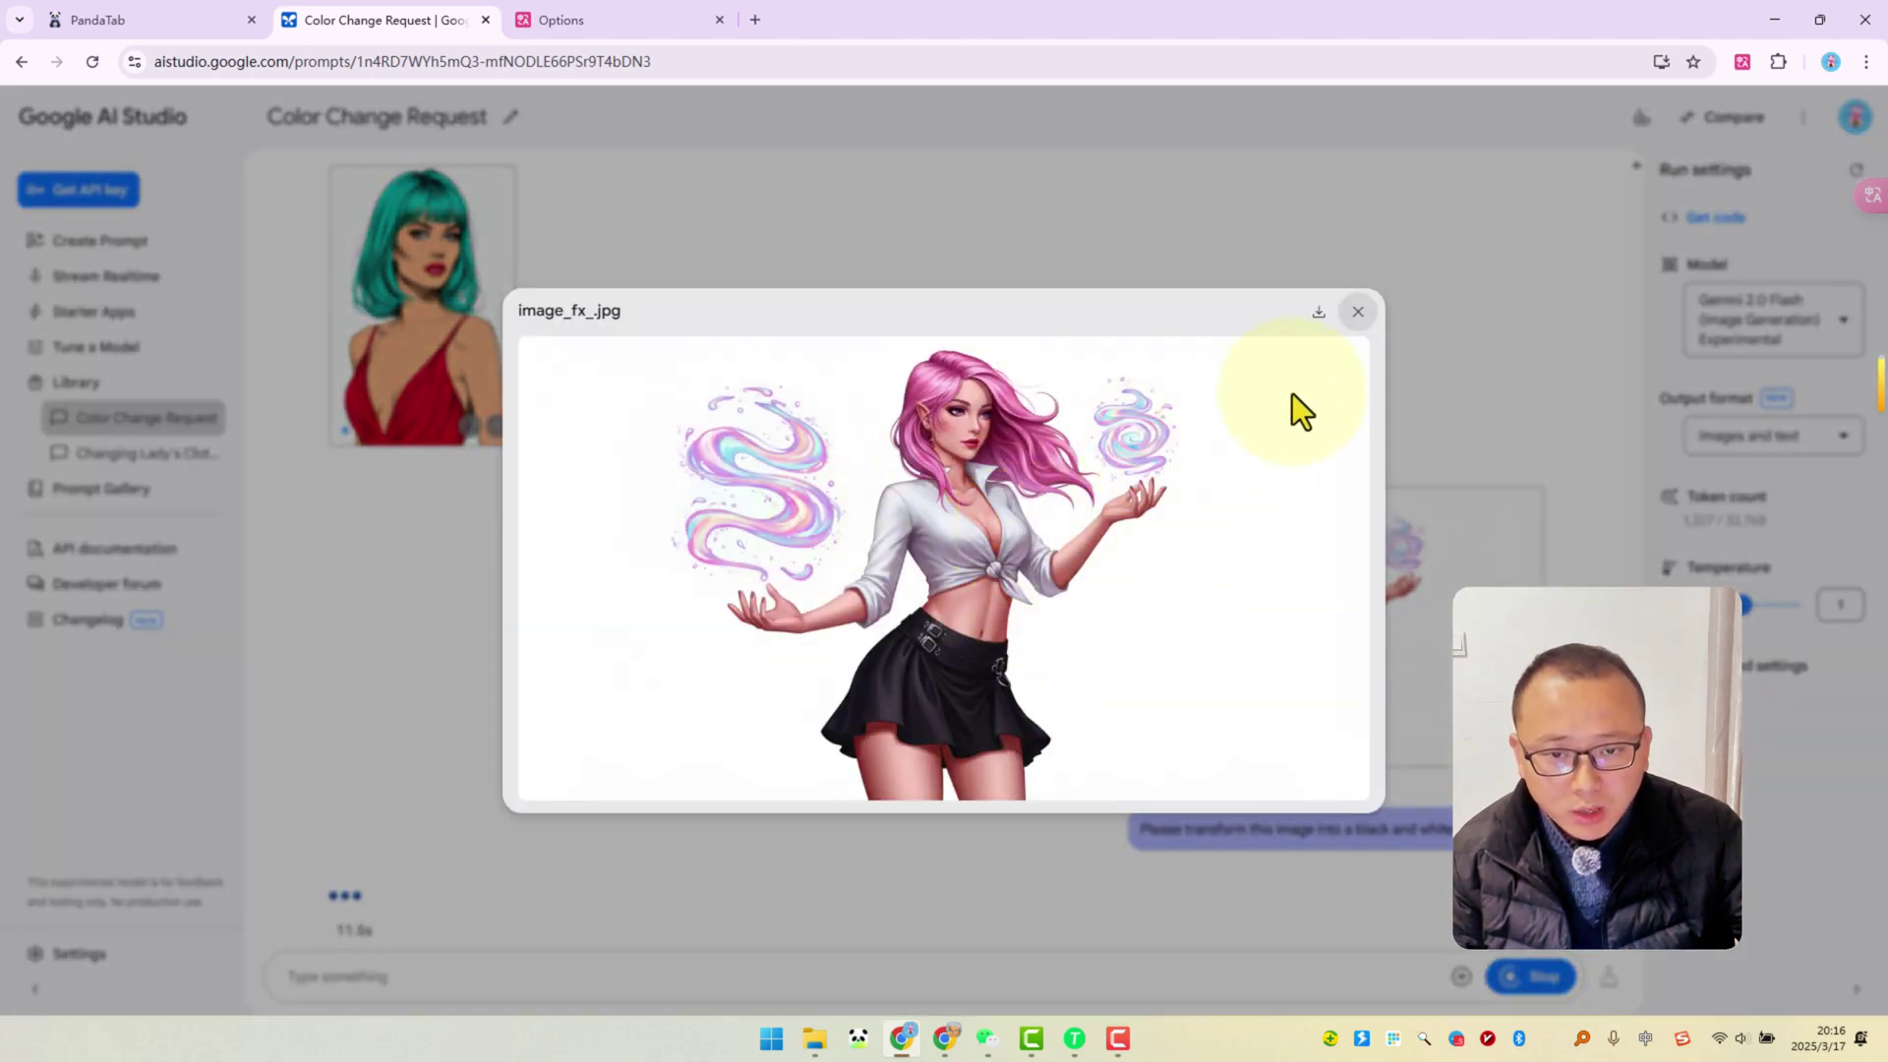
left_click(1357, 312)
Step: Compare the generated black-and-white line drawing with the coloured original, then close the preview
left_click(826, 886)
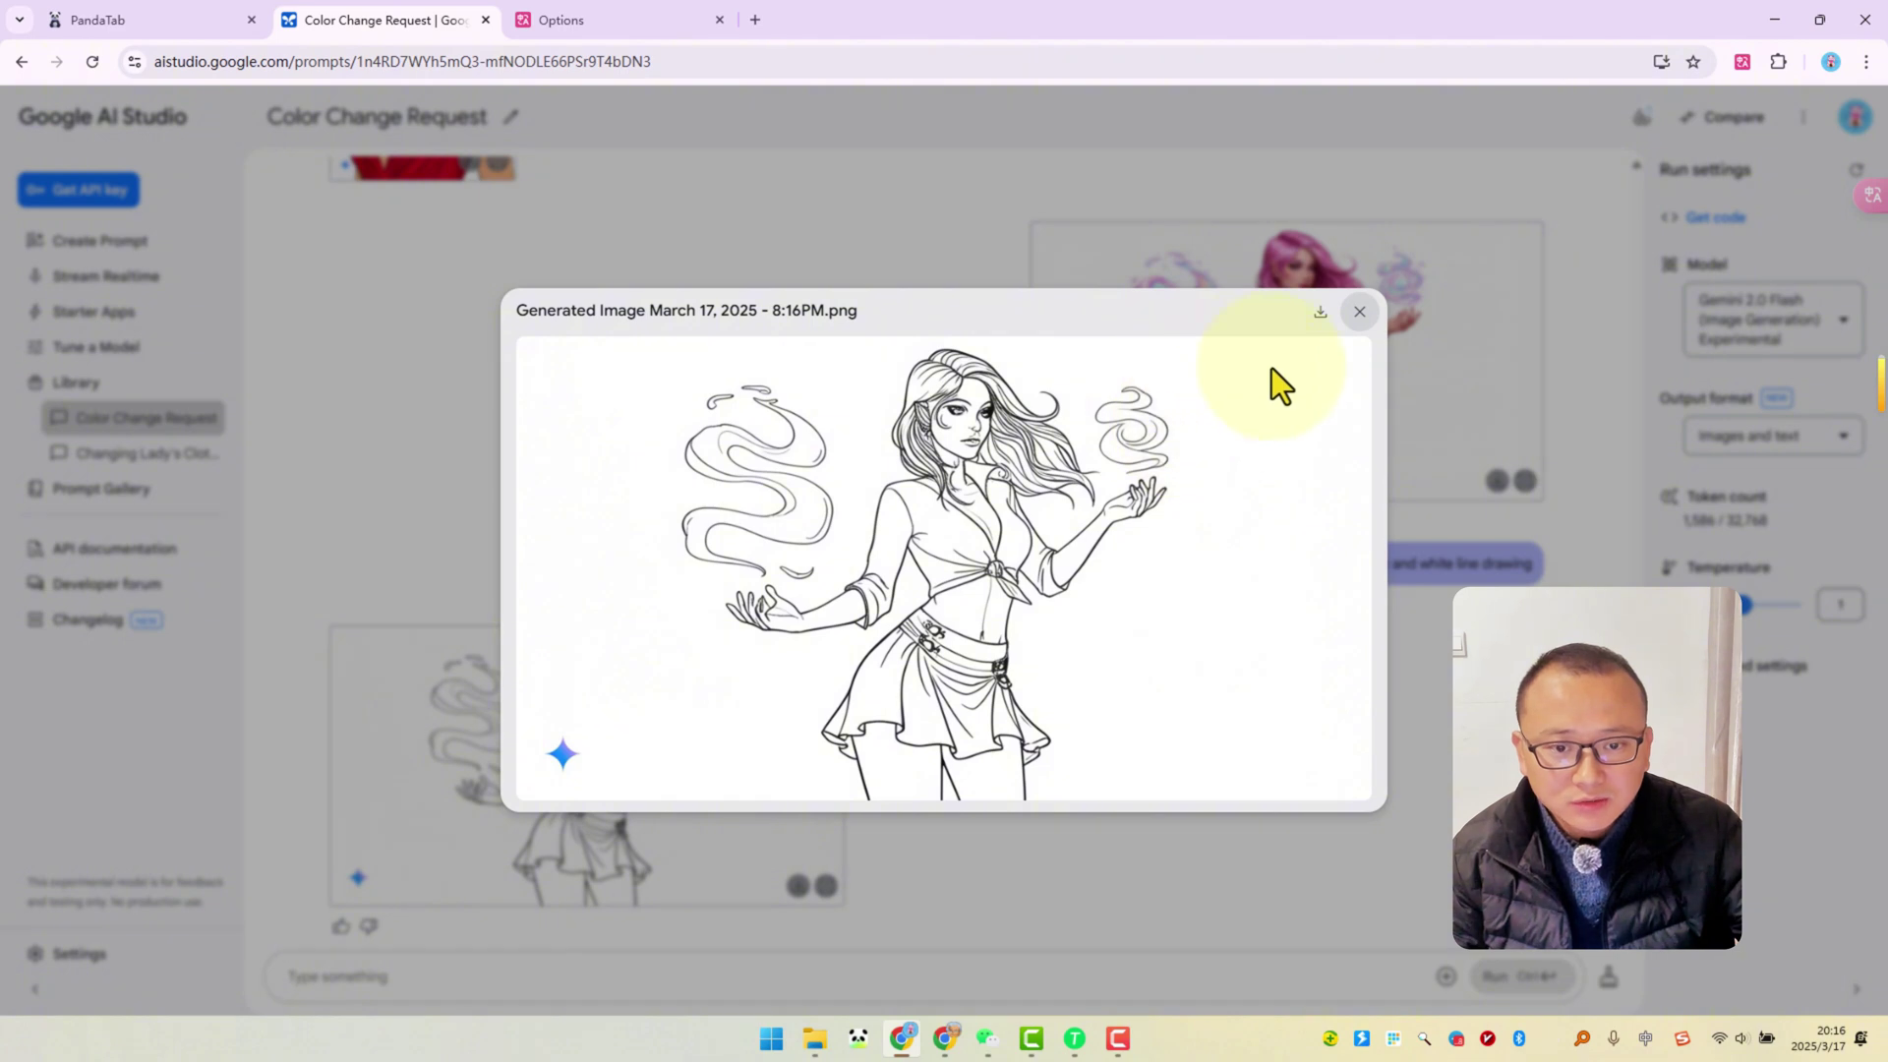
left_click(1357, 313)
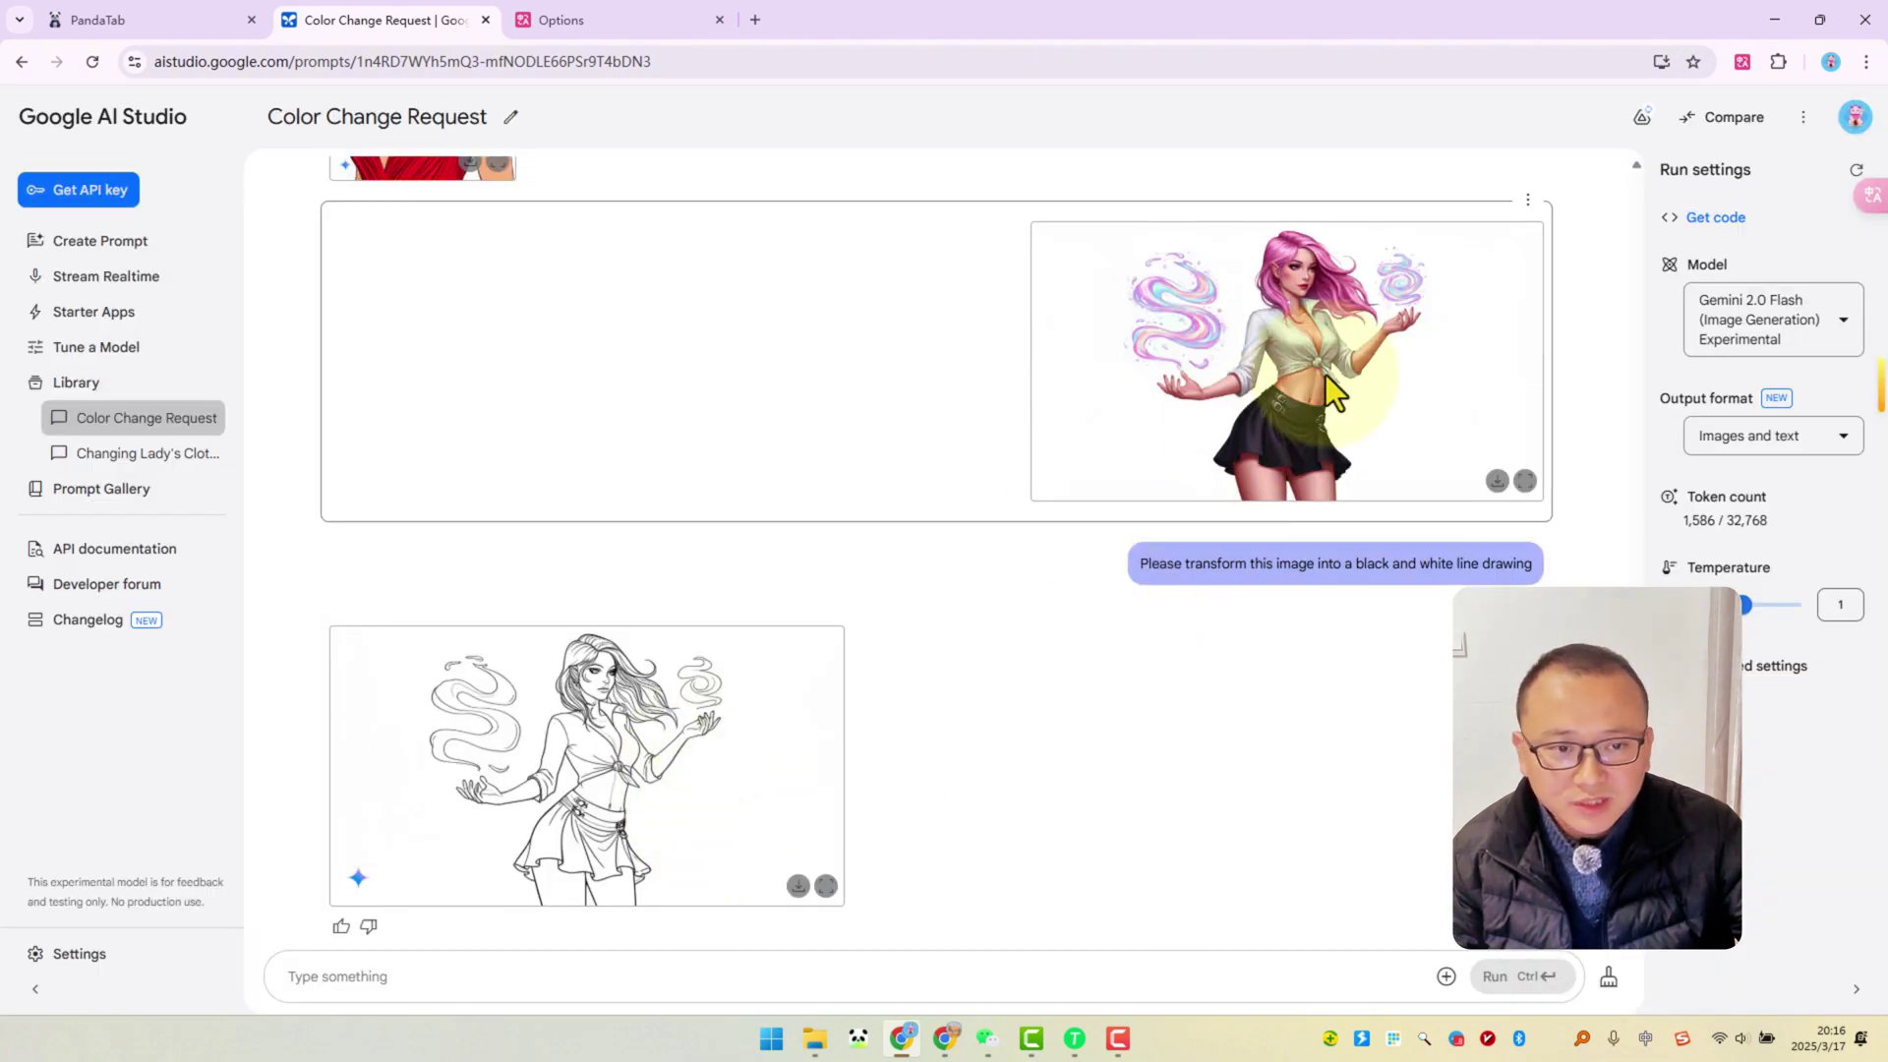
left_click(1445, 394)
left_click(1358, 312)
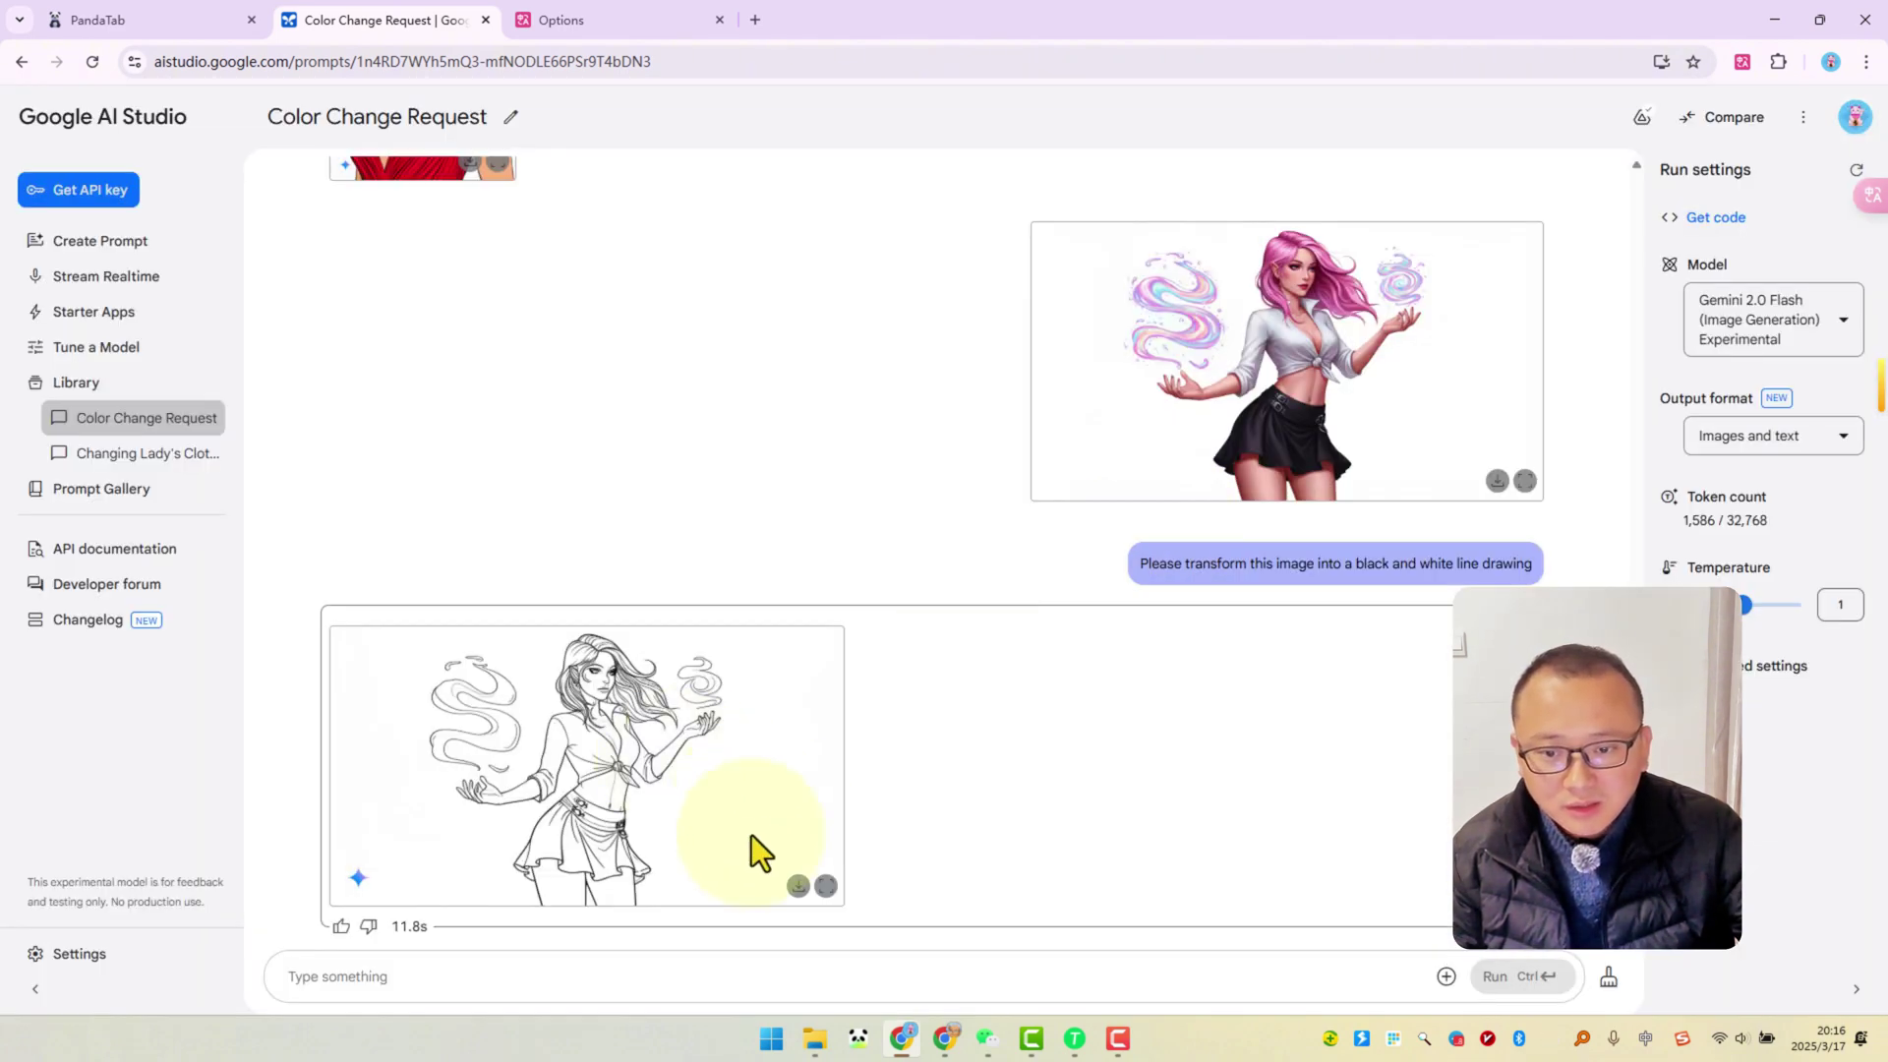
Step: Attach 女士像.jpg from the 测试 folder, the photo of the crouching woman in denim
left_click(1446, 976)
left_click(1522, 761)
left_click(1326, 434)
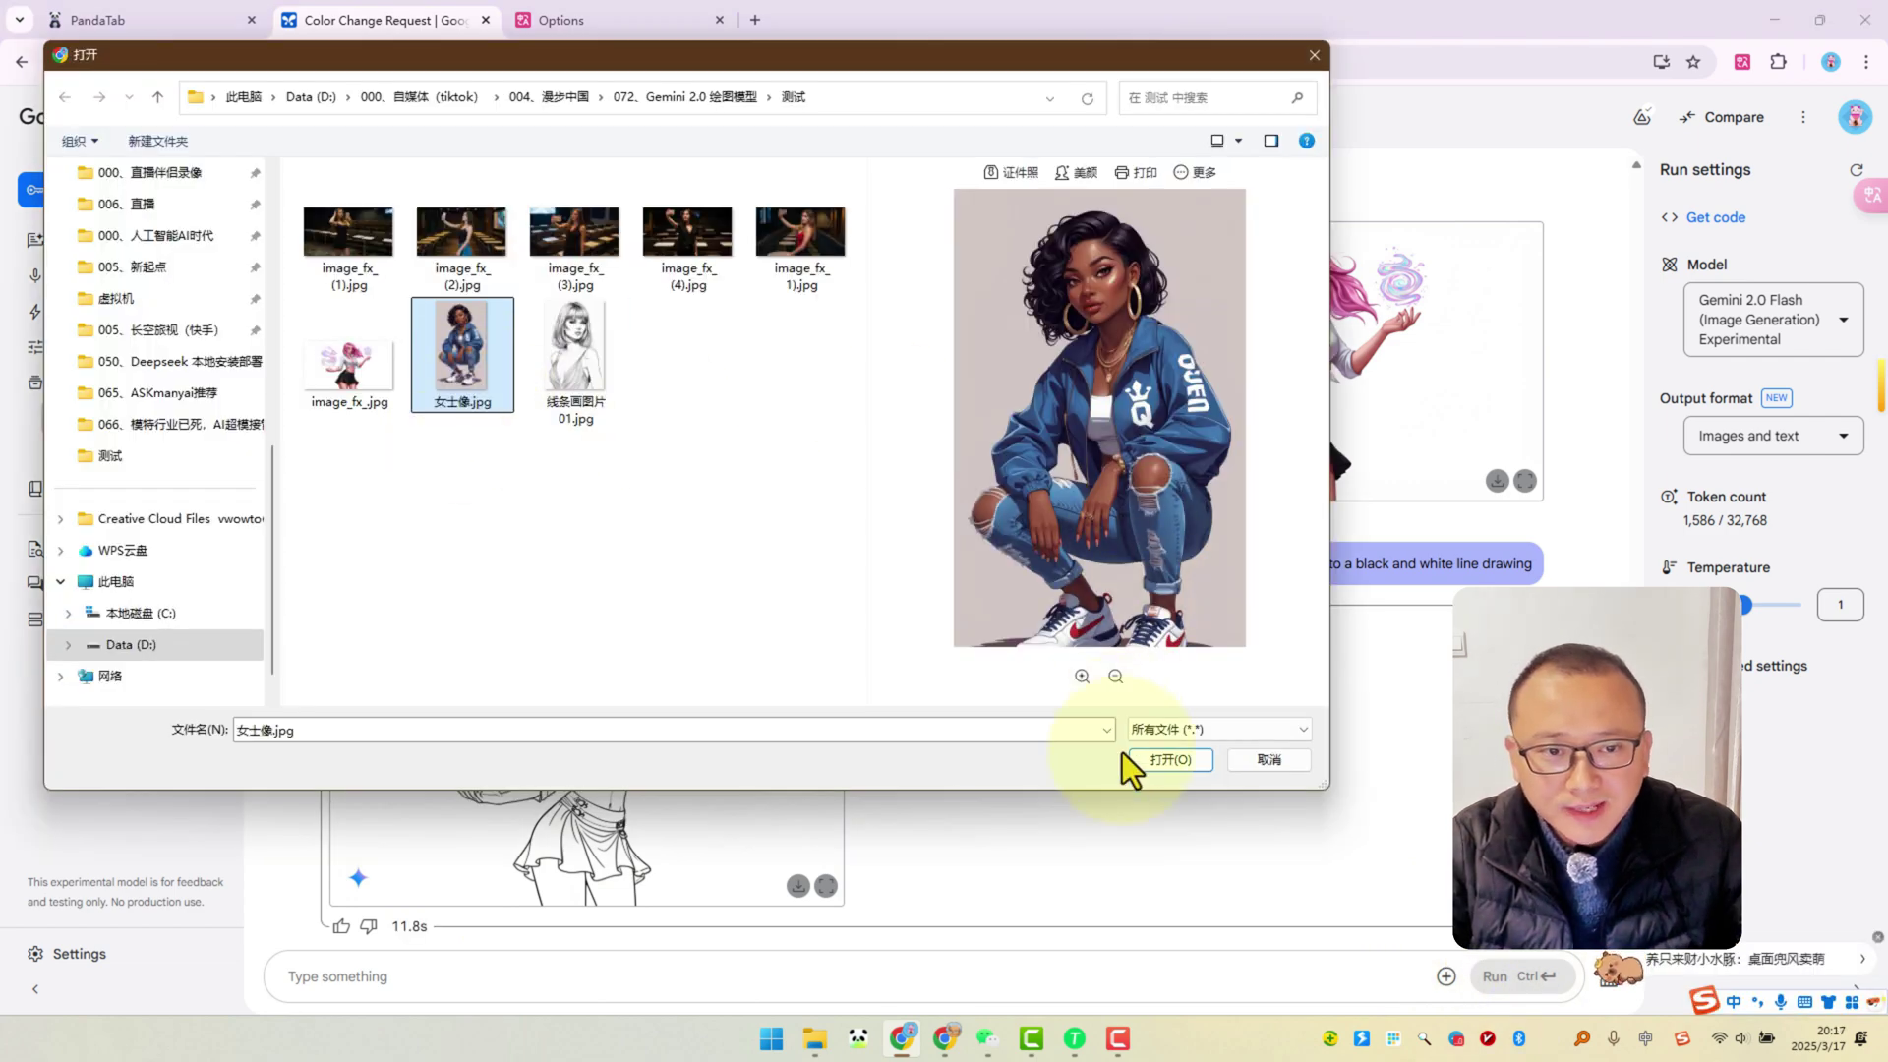
left_click(1160, 759)
Step: Type the Chinese prompt '请将此图转换为线条风格的素描画' requesting a line-art sketch
type("jianqingjiang")
key("space")
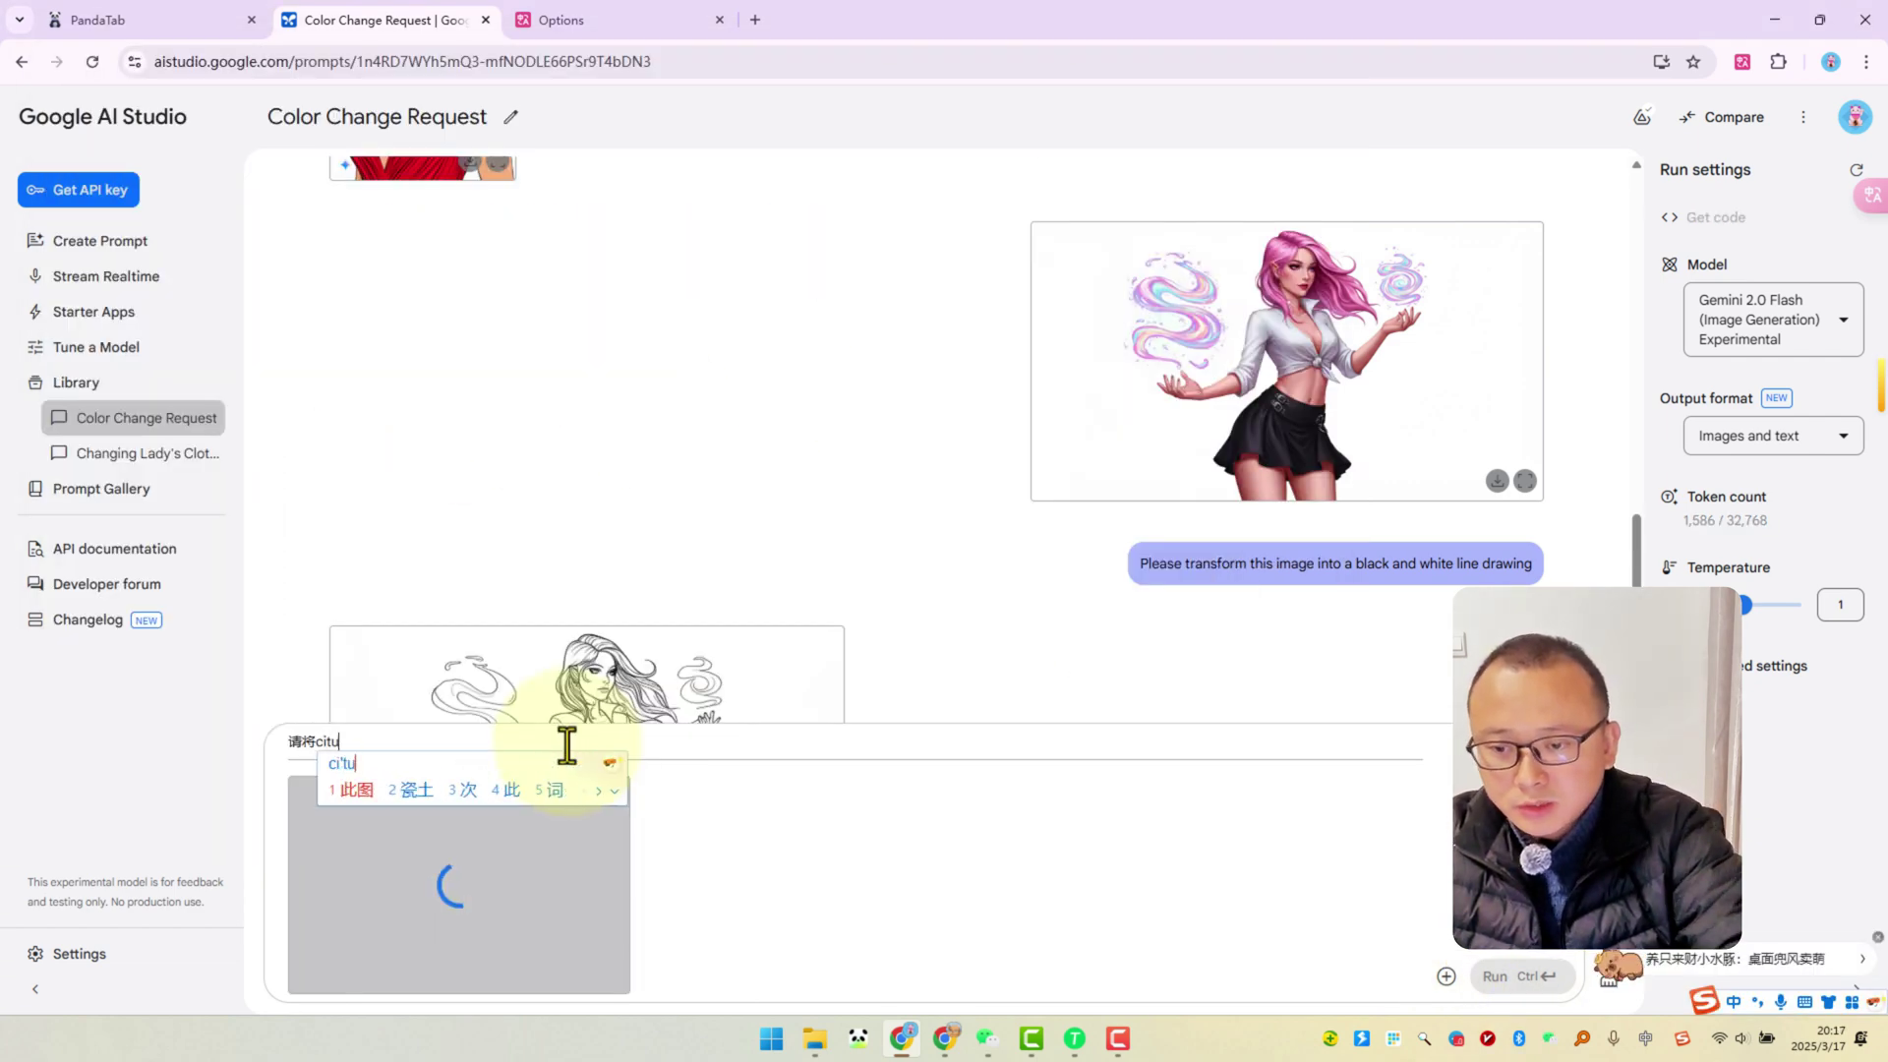
type("citu")
key("space")
type("zhuanhuanwei")
key("space")
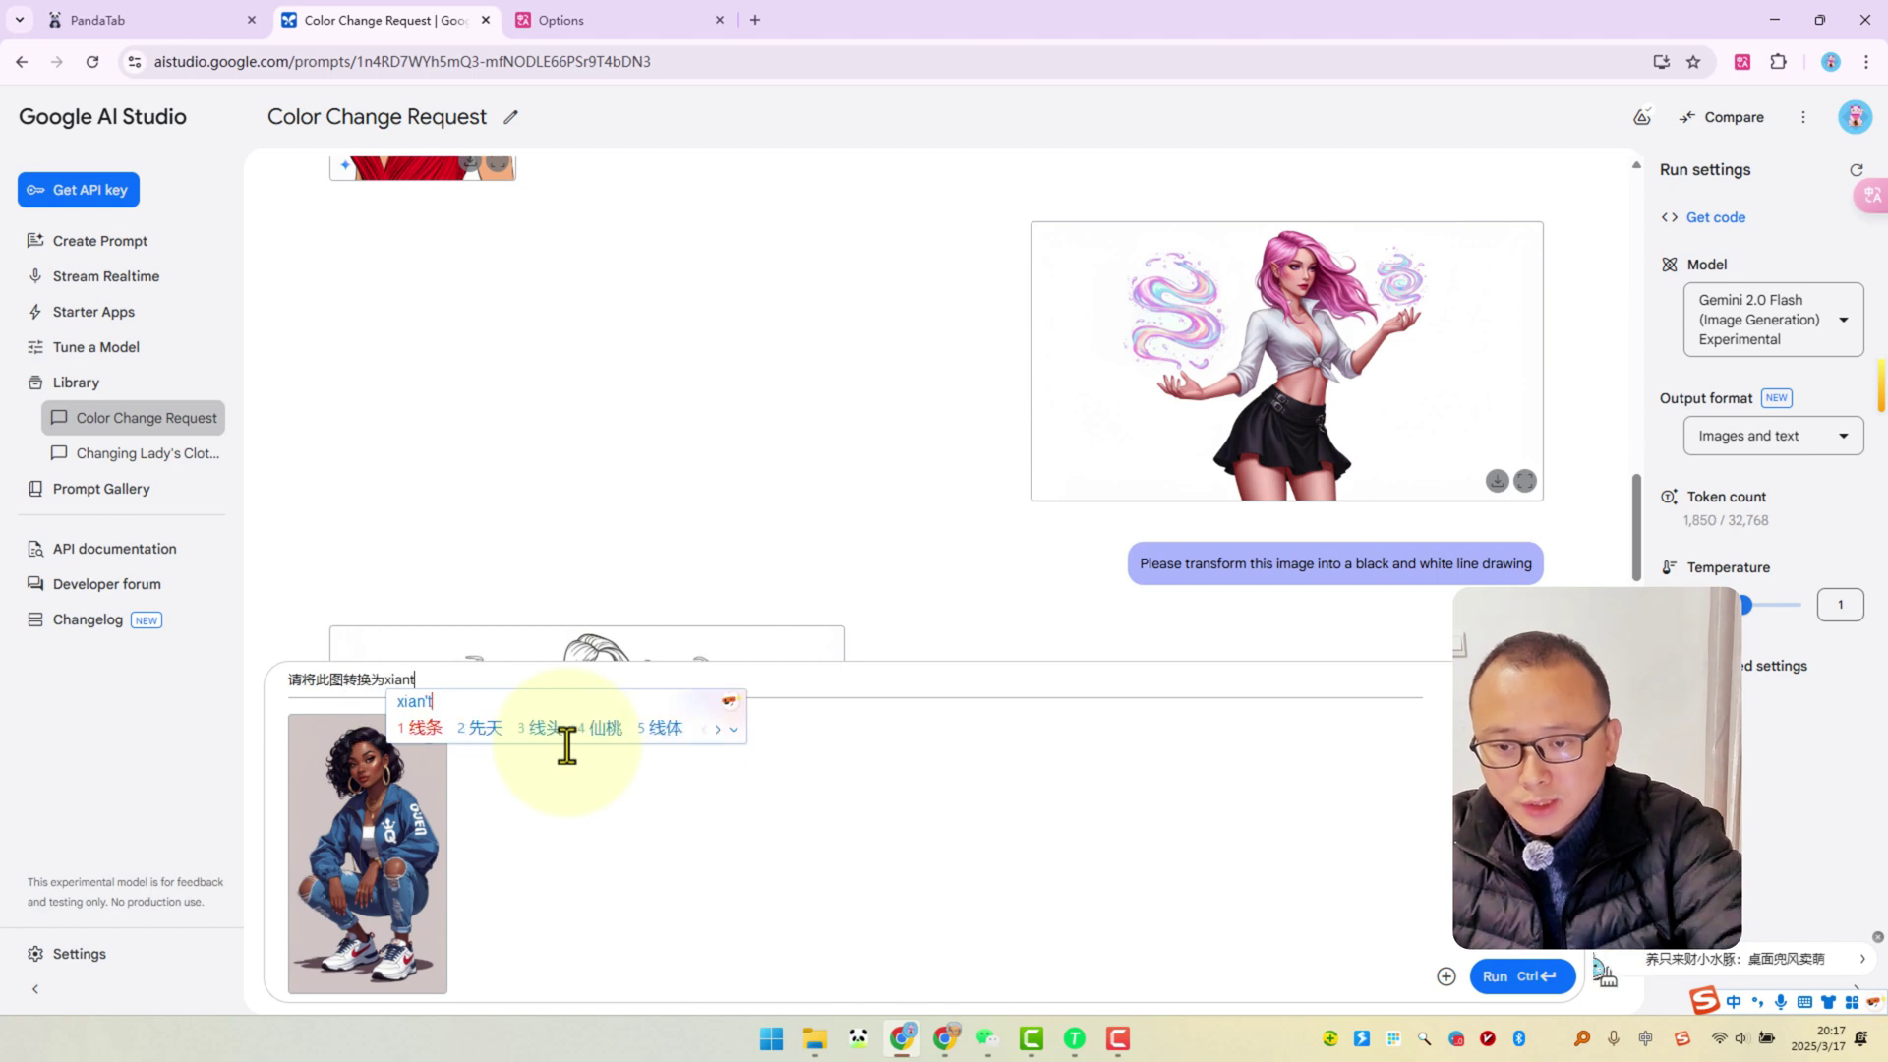
type("xiantiao")
key("space")
type("fengge")
key("space")
type("de")
key("space")
type("sumiaohua")
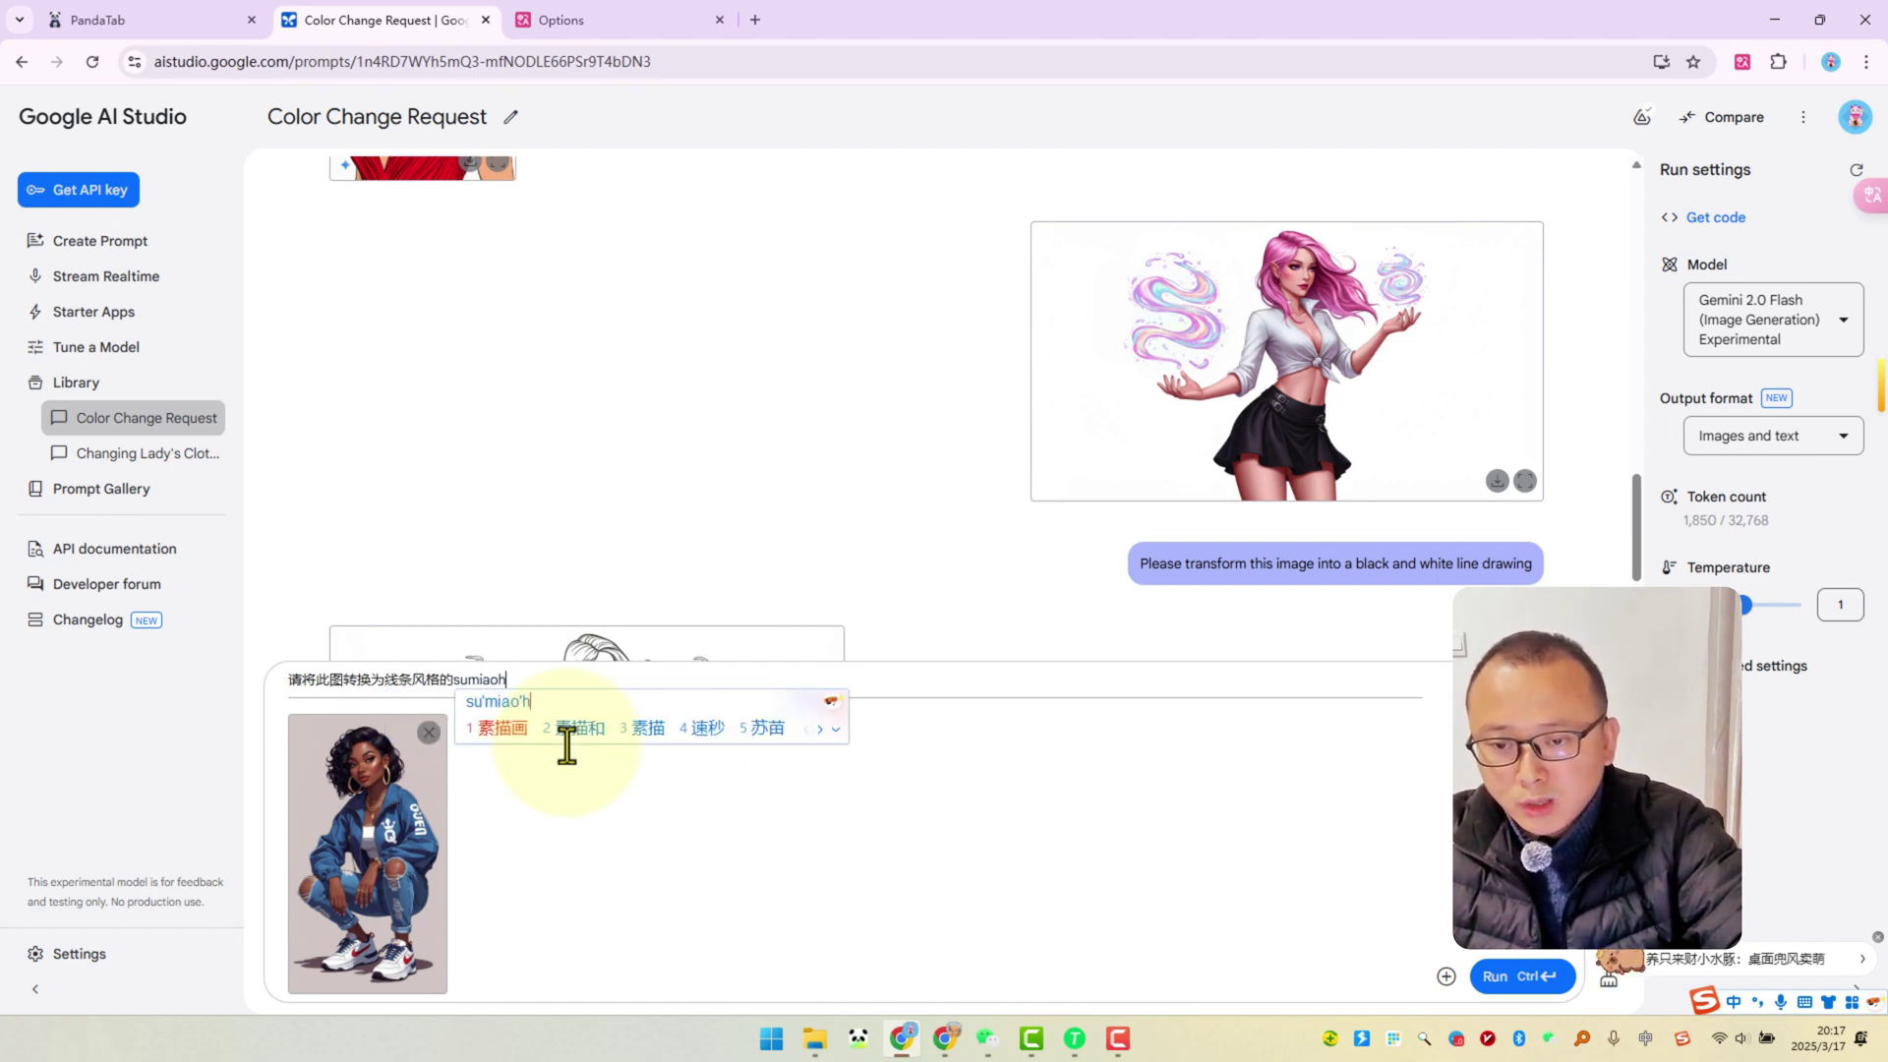
key("space")
key("space")
key("space")
key("space")
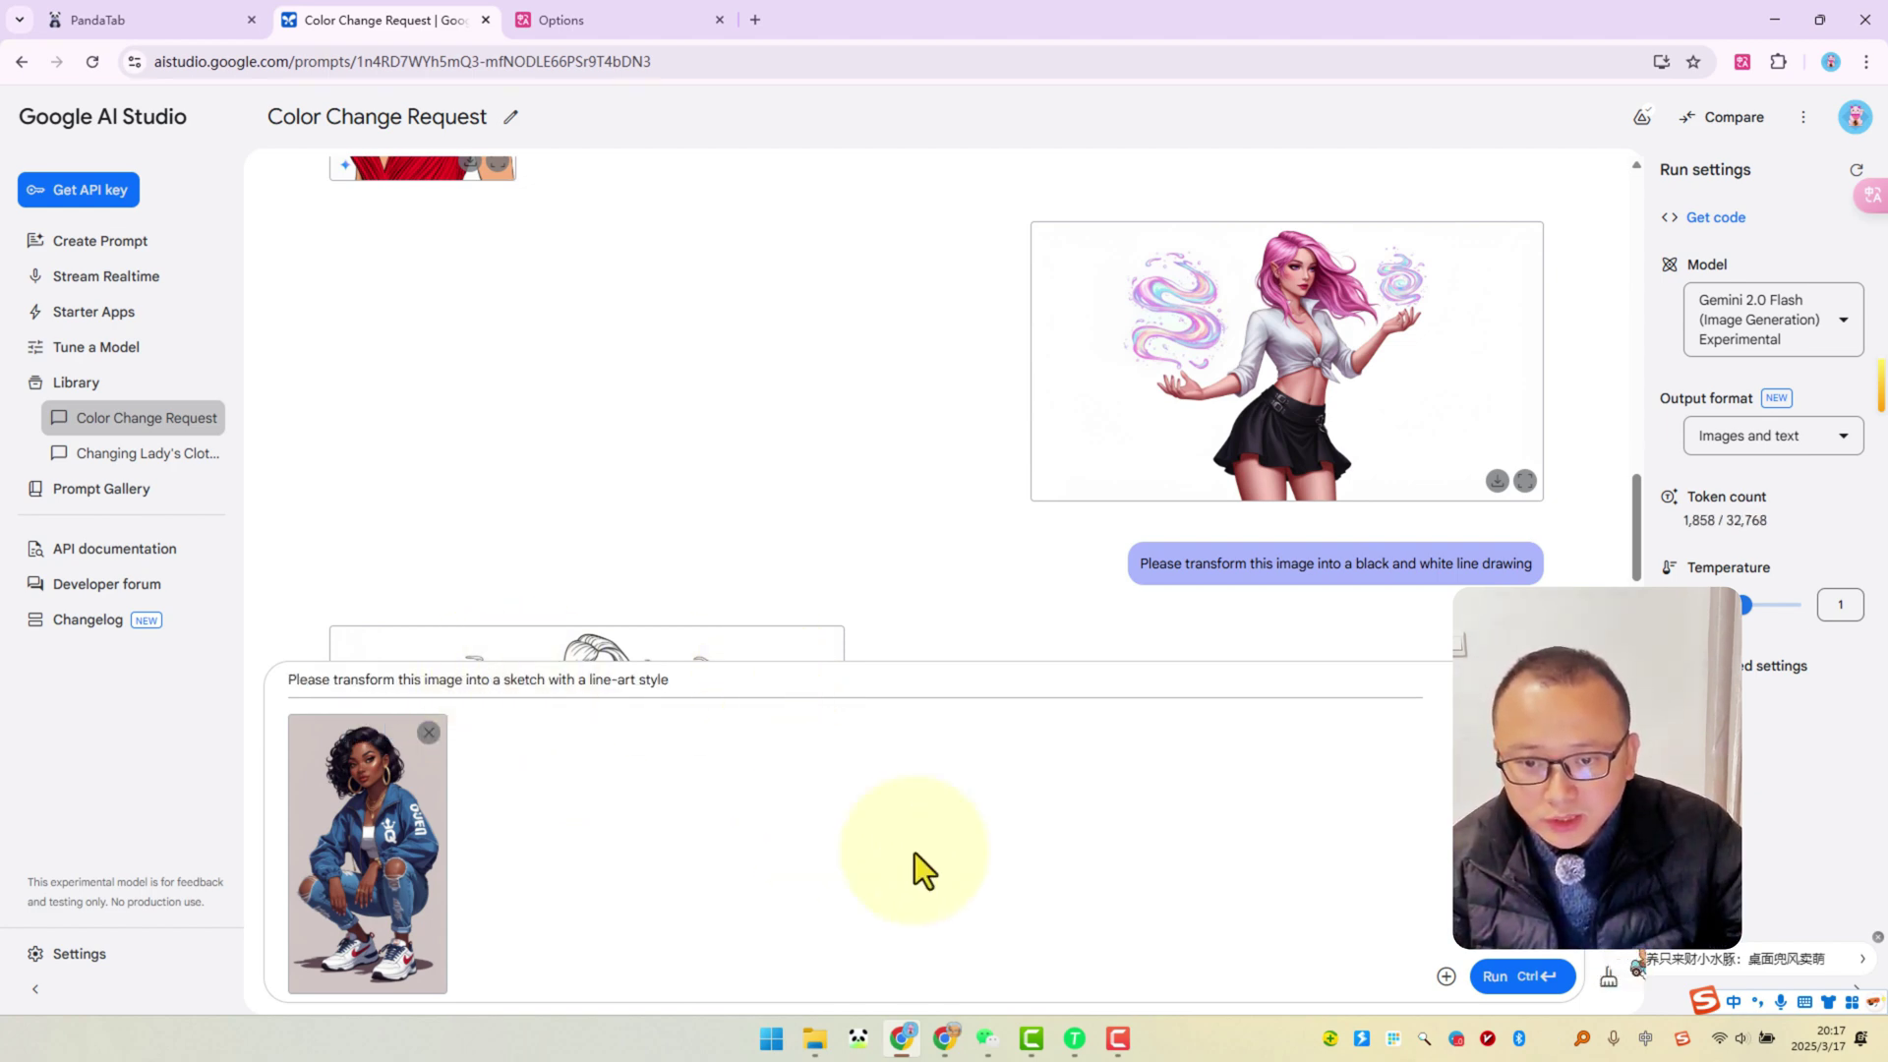
Step: Generate the line-art sketch and compare it enlarged against the original denim photo
left_click(1496, 976)
left_click(1425, 629)
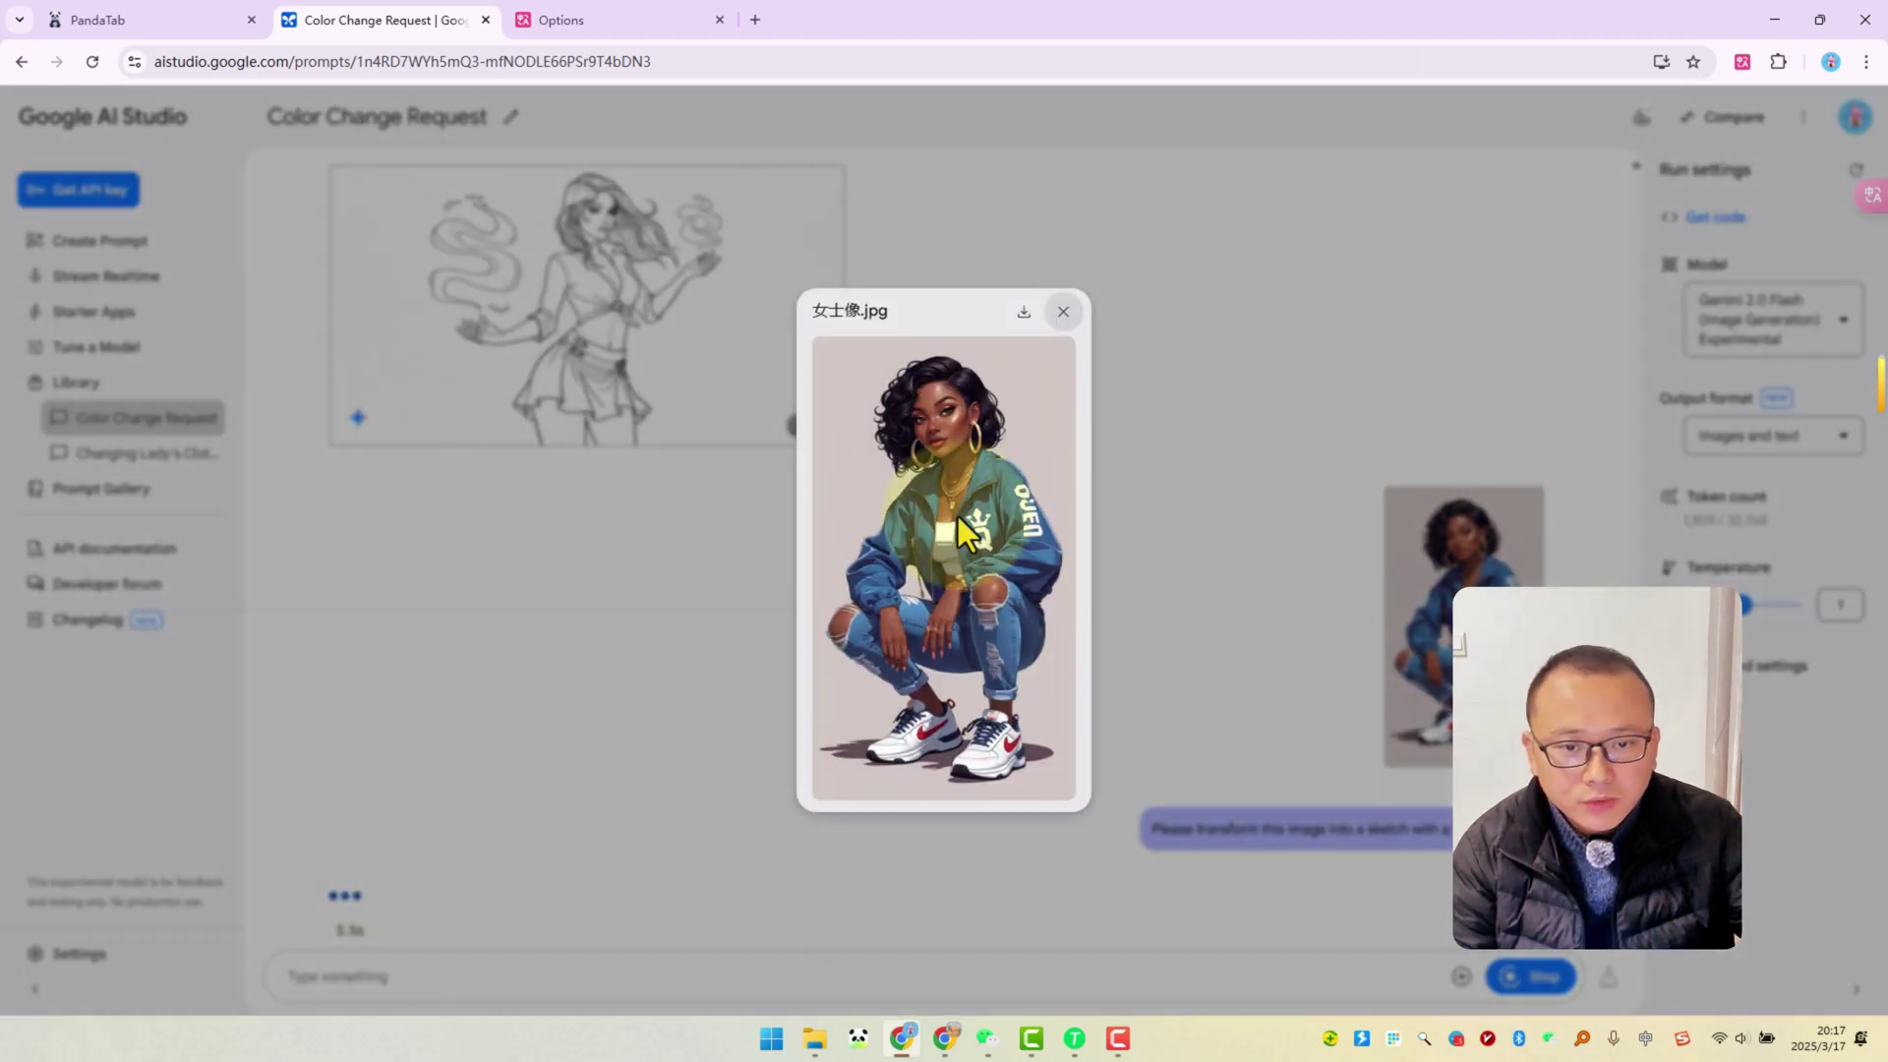
left_click(1065, 313)
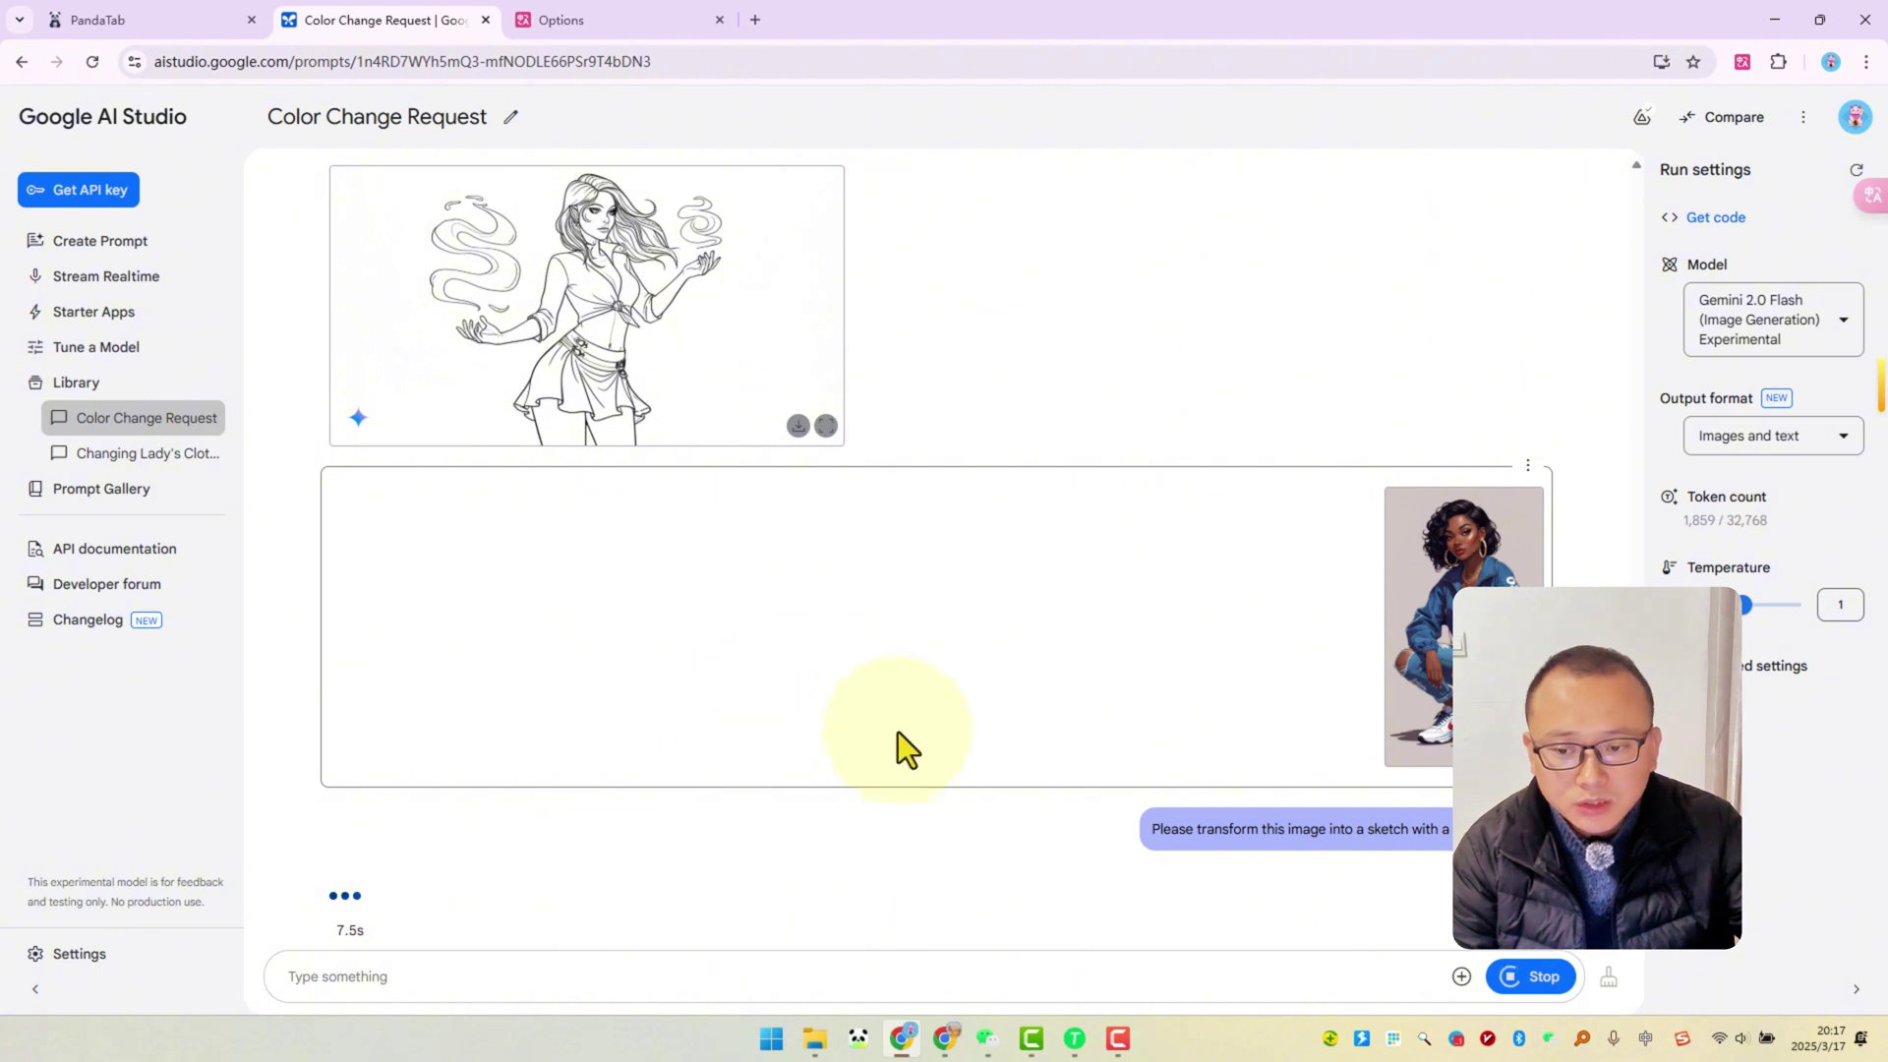
left_click(883, 803)
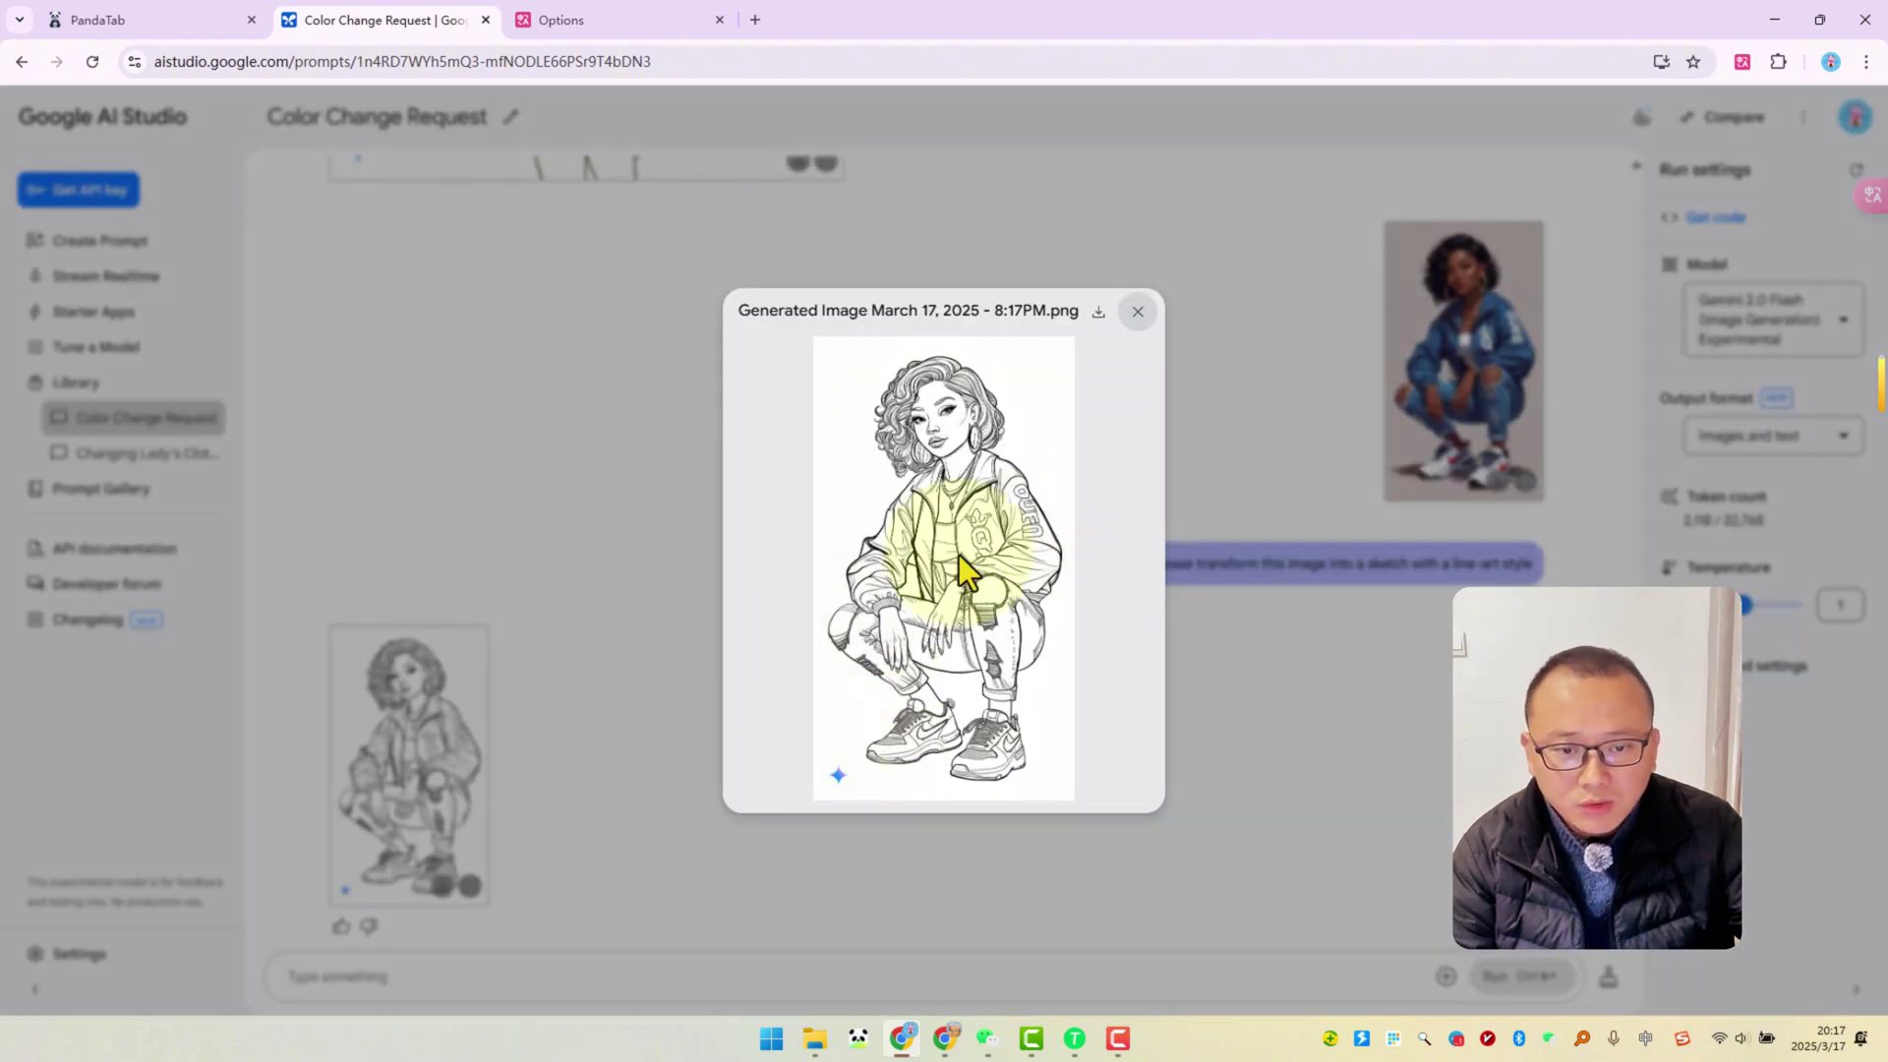
left_click(1530, 503)
left_click(1531, 502)
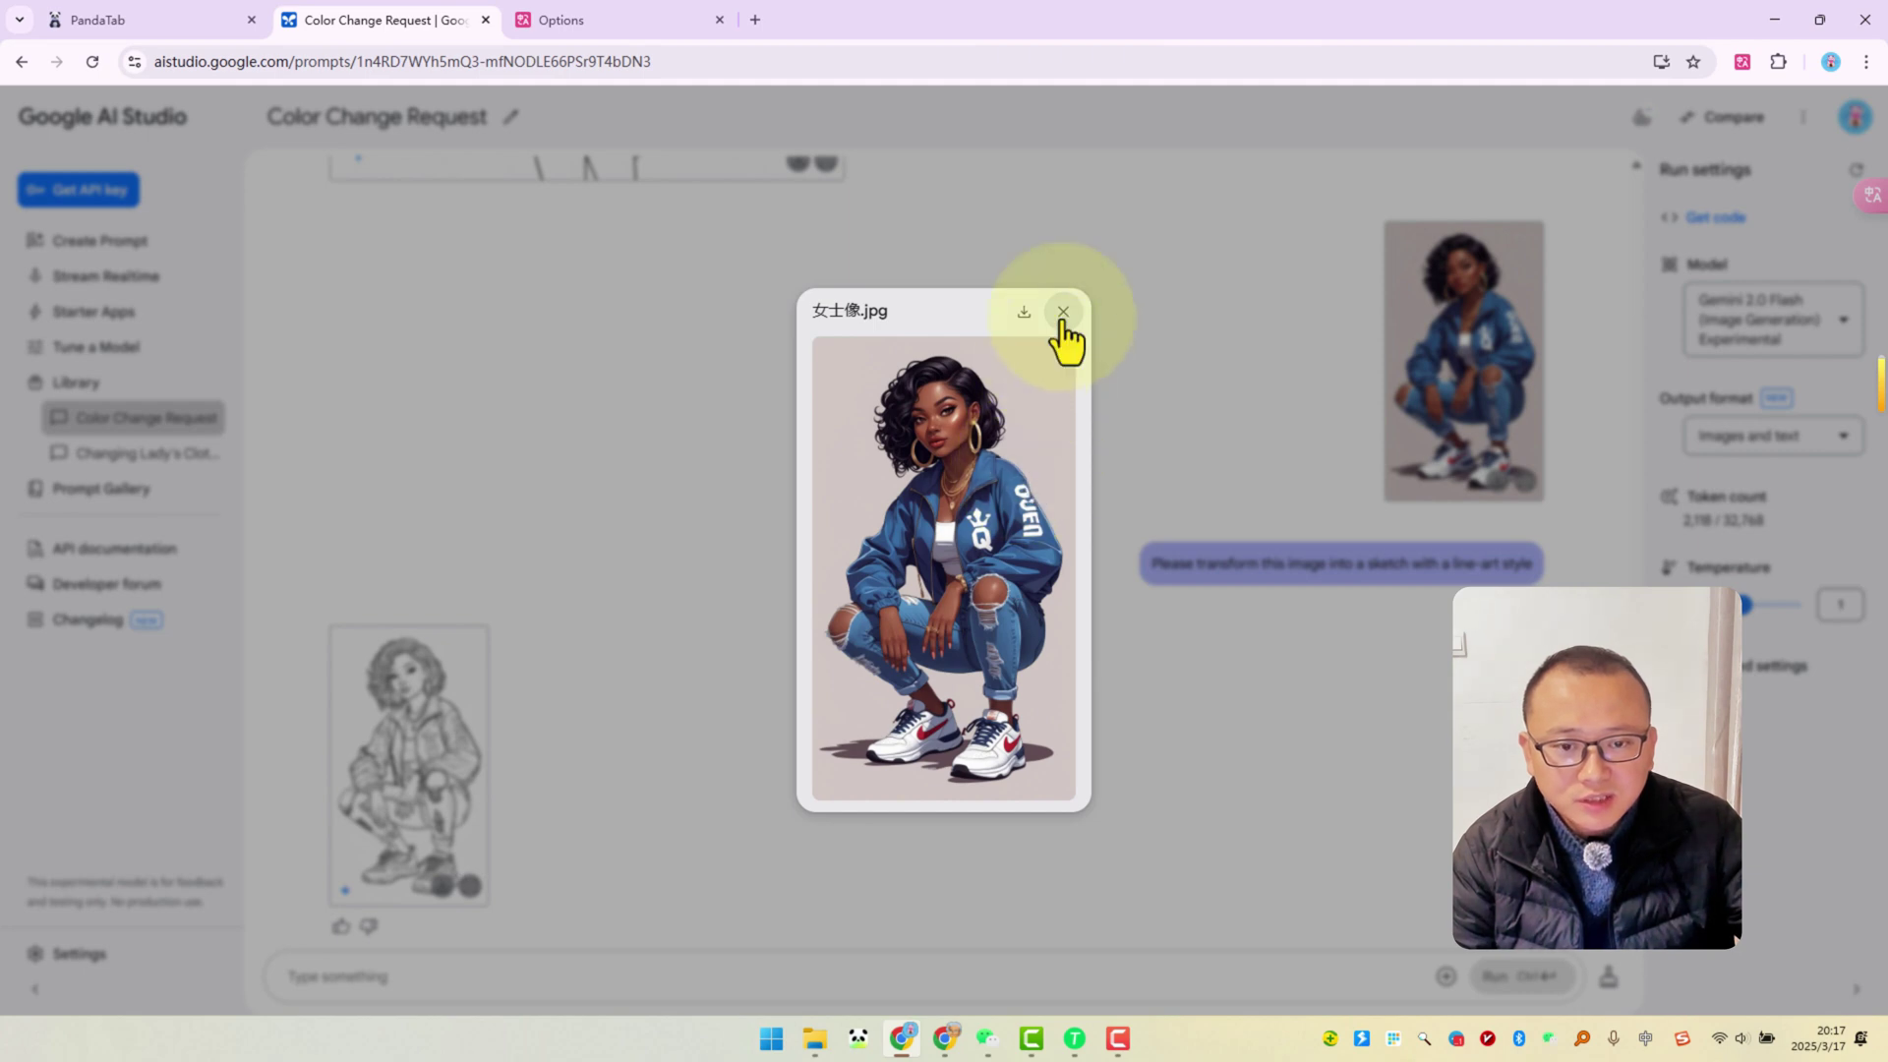
left_click(1063, 313)
left_click(467, 897)
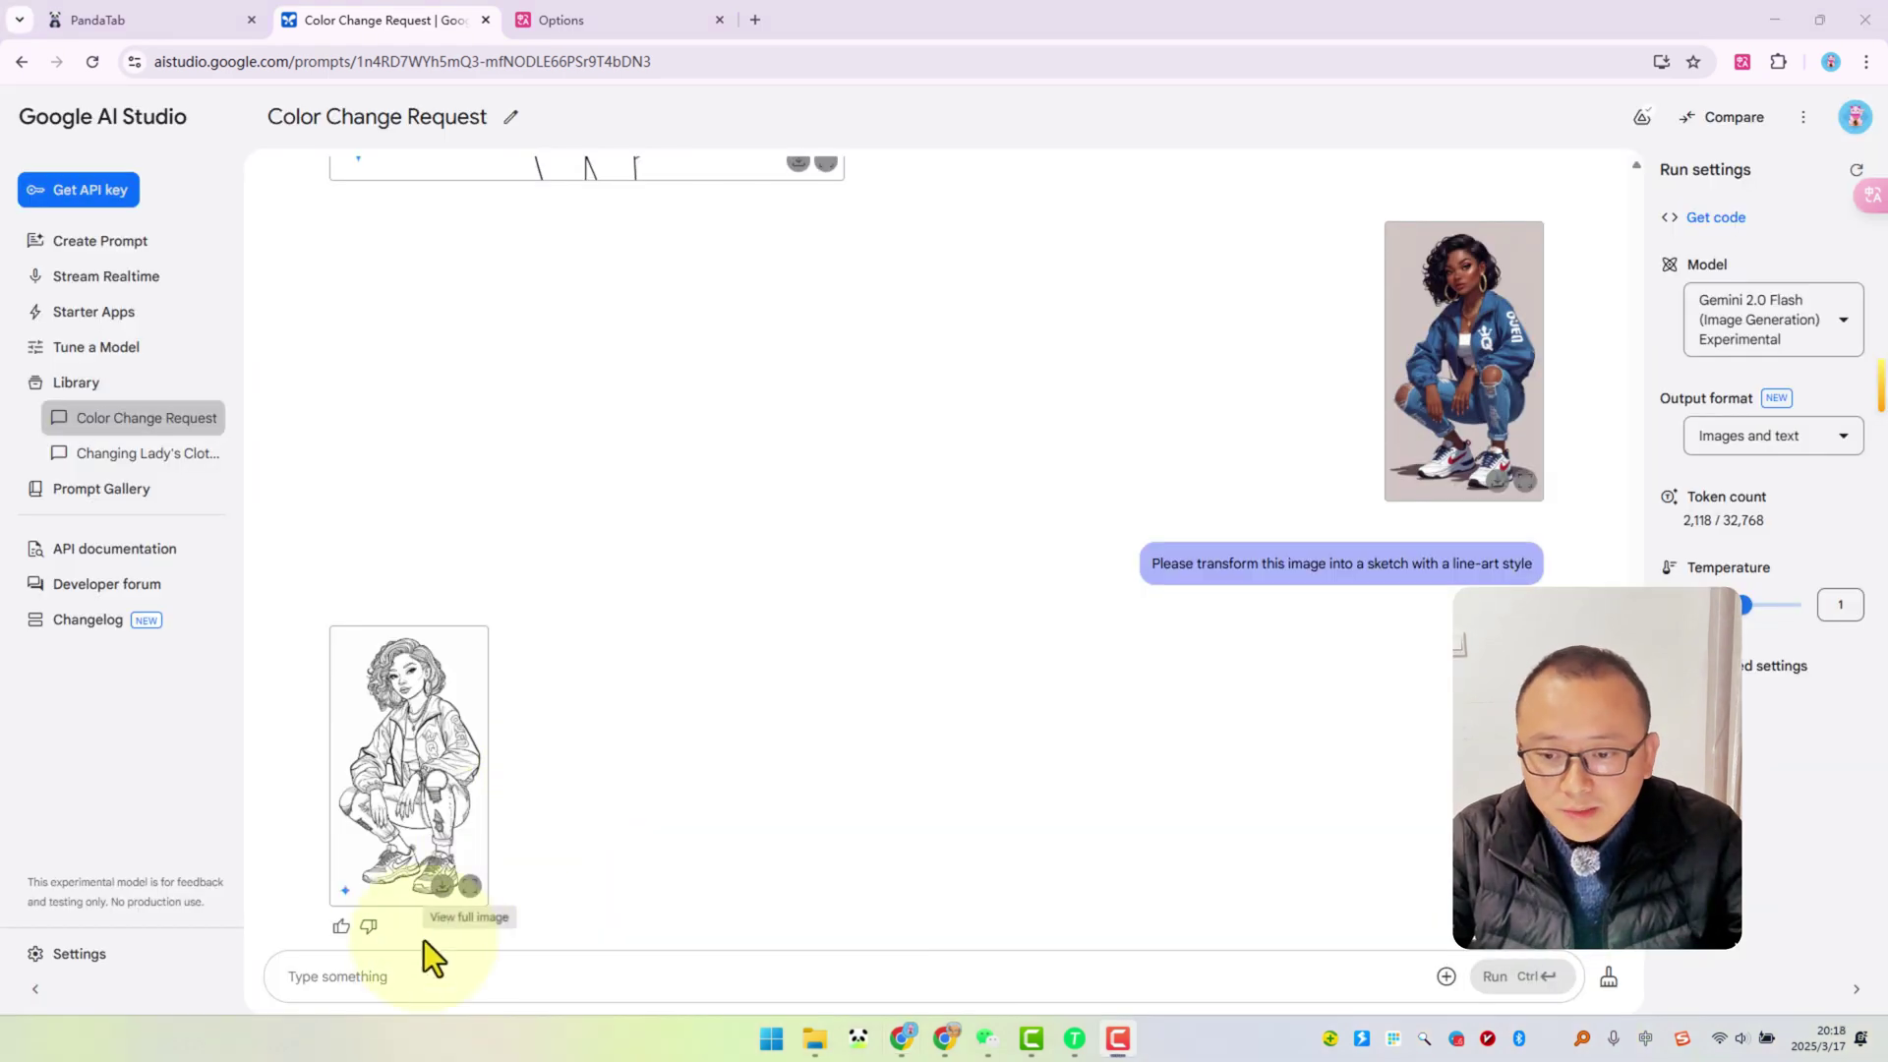
left_click(1138, 310)
Step: Start a new prompt and choose to upload an image from the computer
left_click(333, 978)
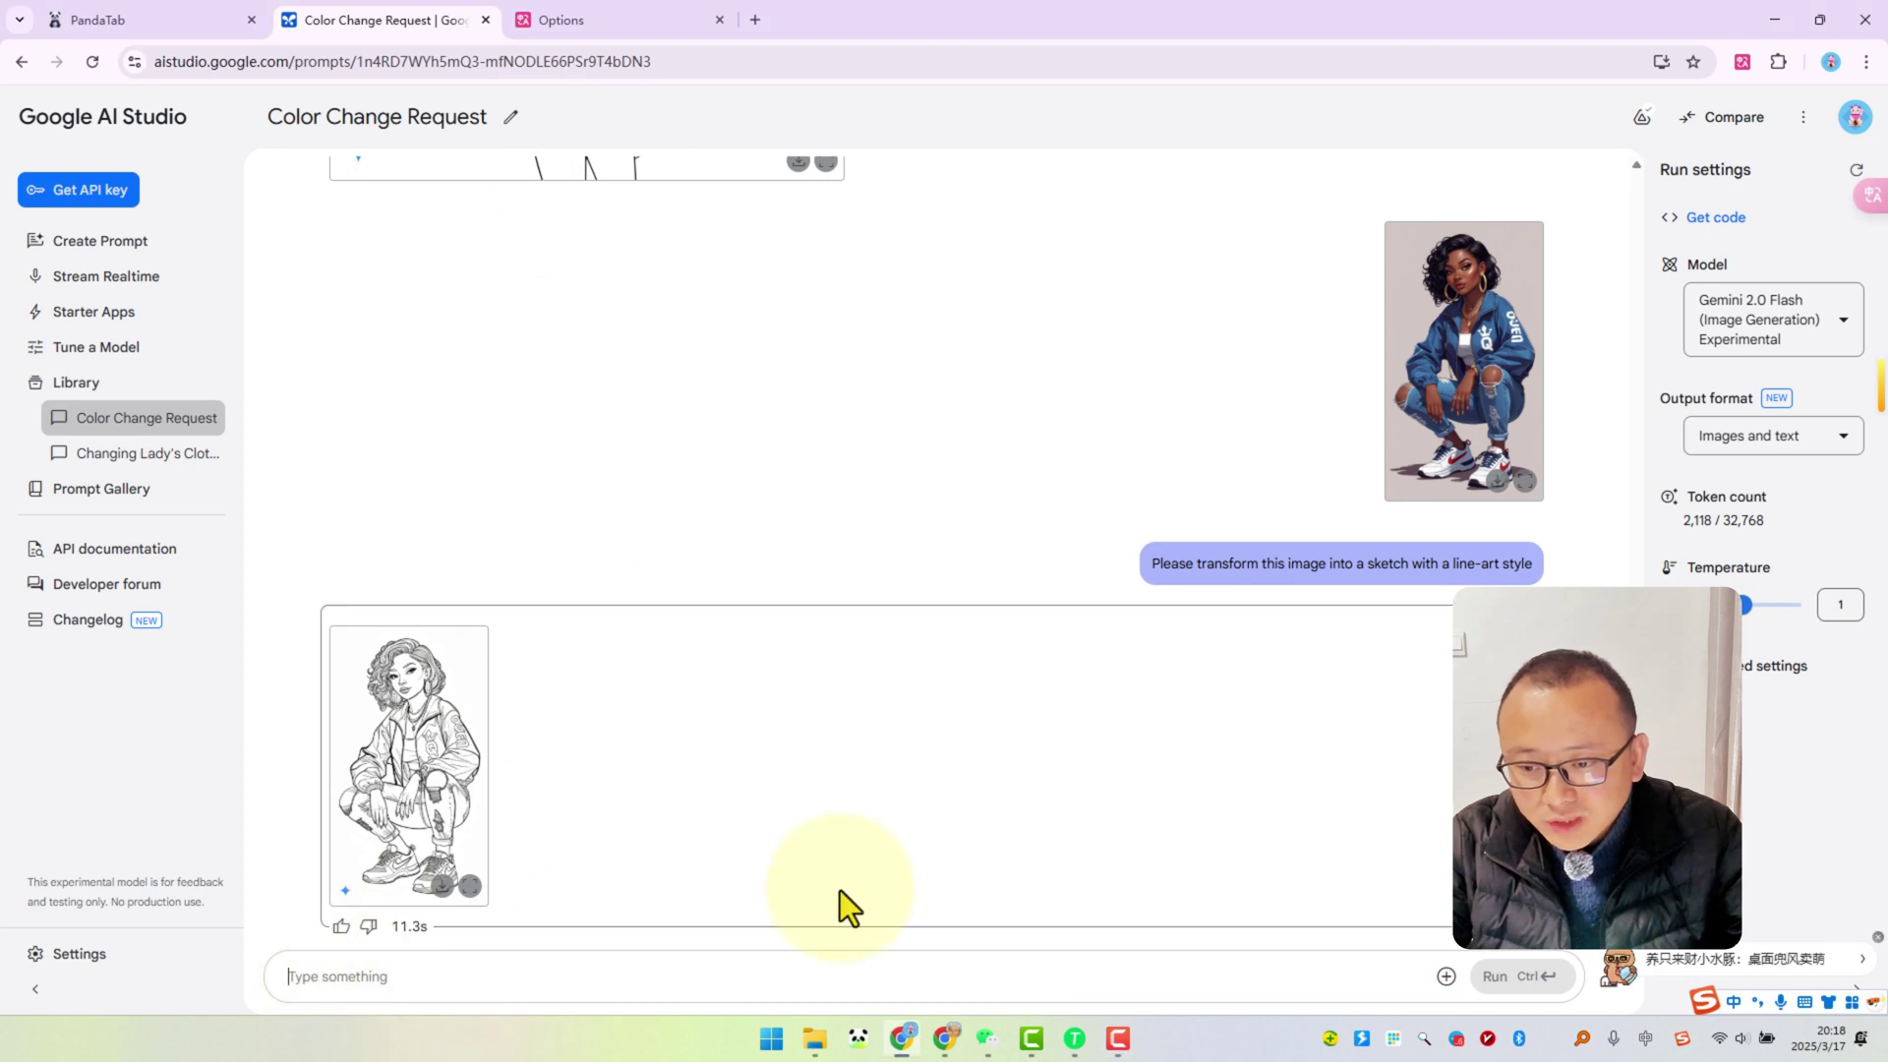
left_click(1445, 978)
left_click(1449, 783)
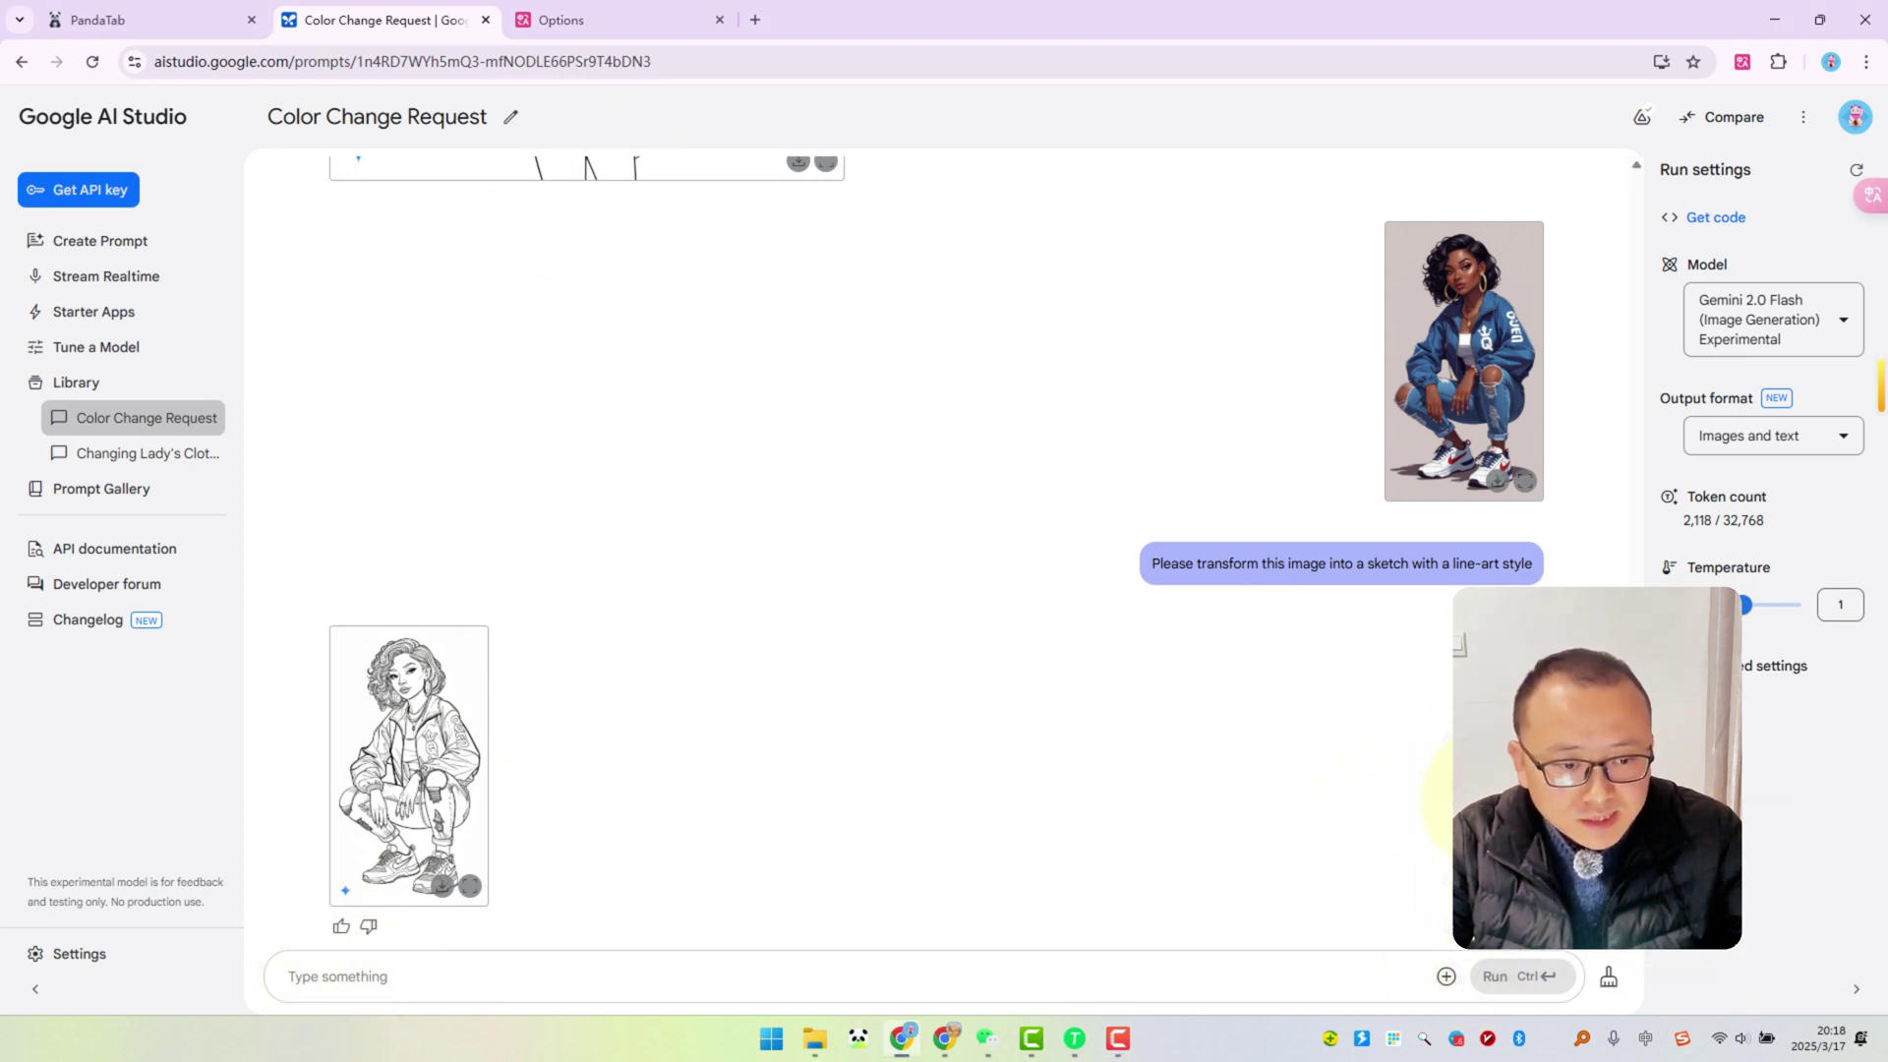
Step: Attach the WeChat red-dress photo and type '请将这位女士的长裙换成短裙'
left_click(792, 496)
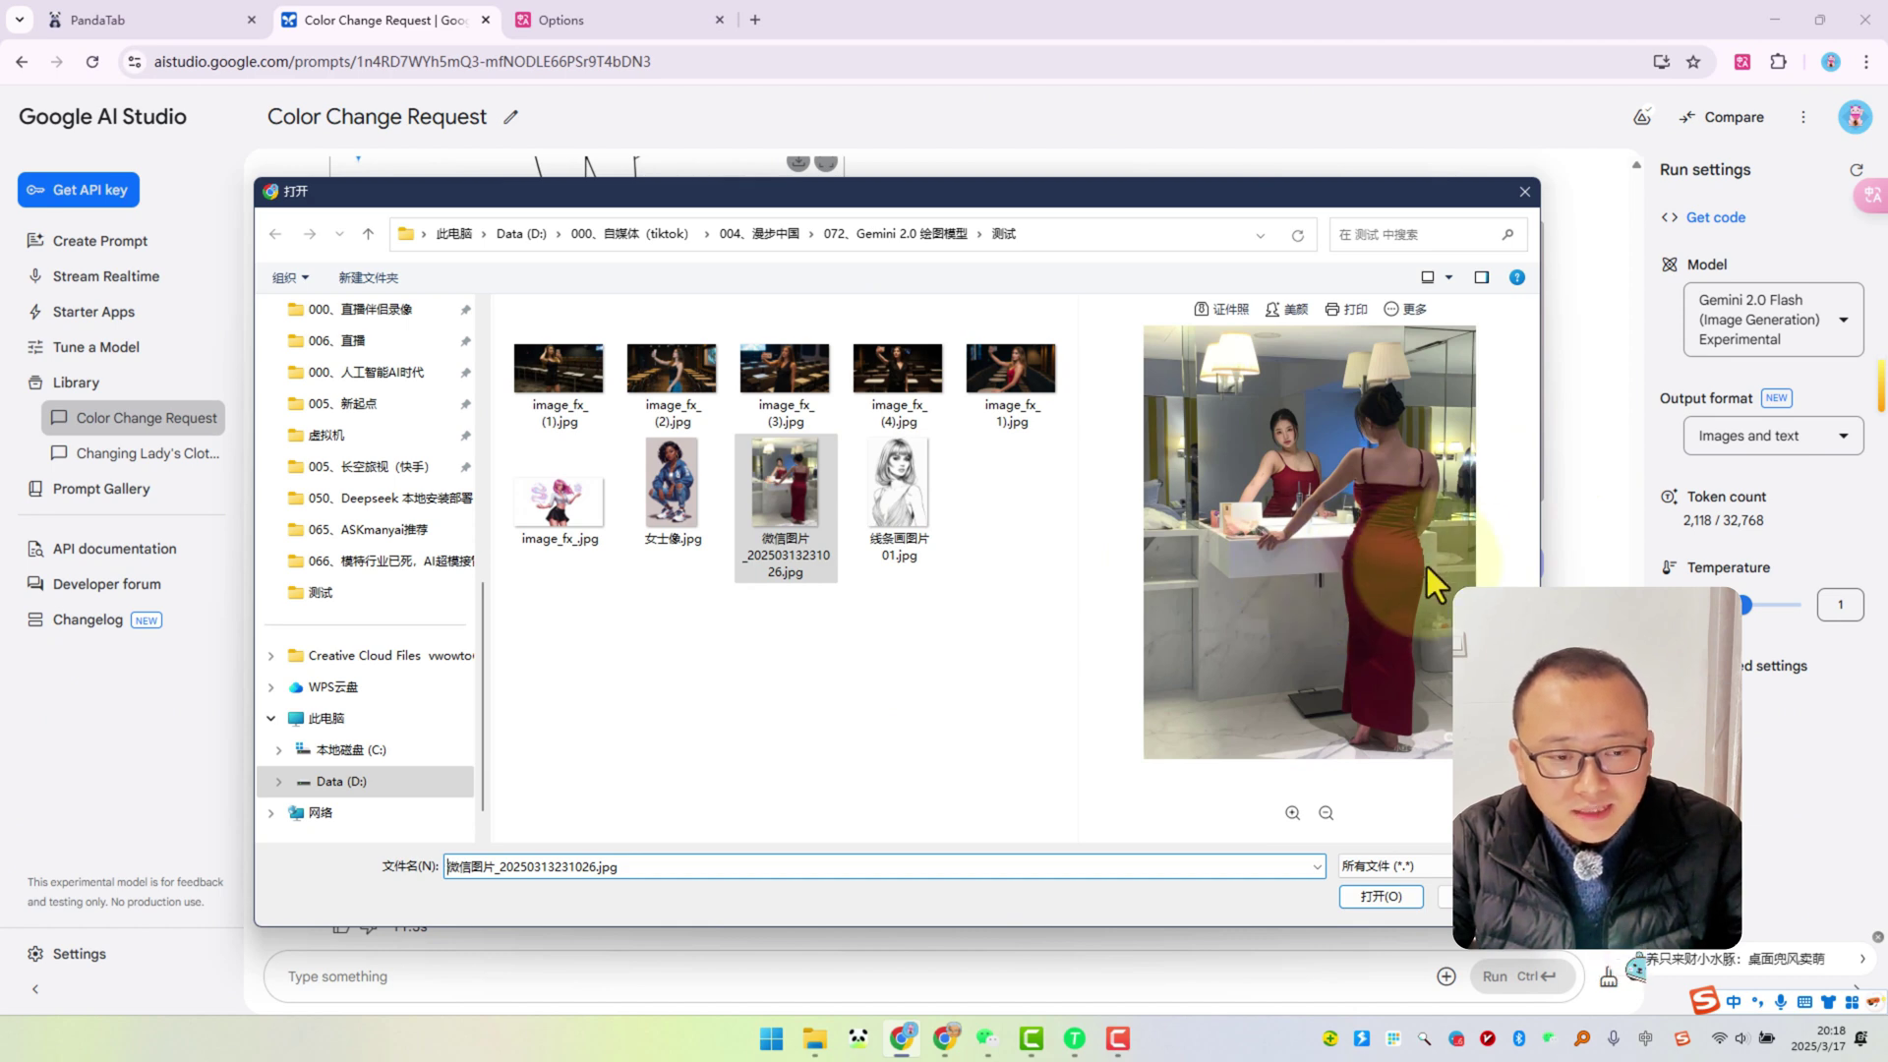
left_click(1355, 895)
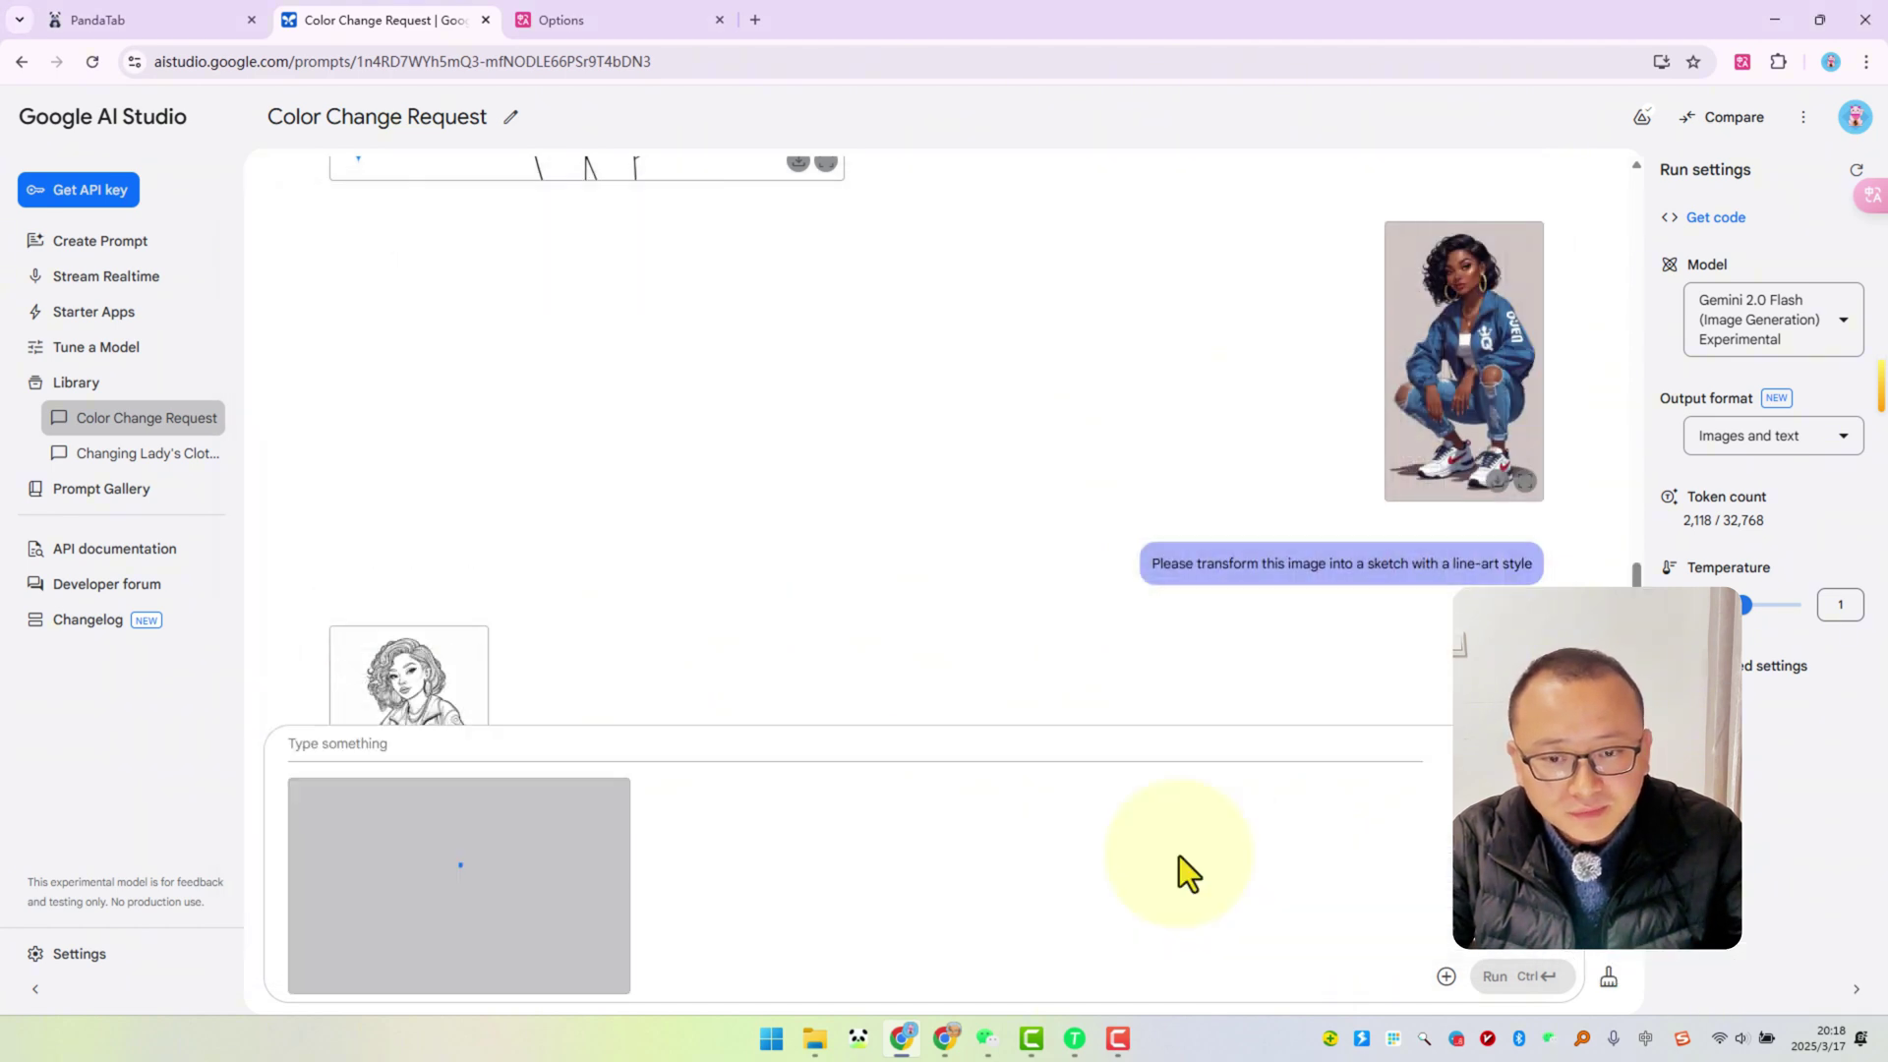
type("q")
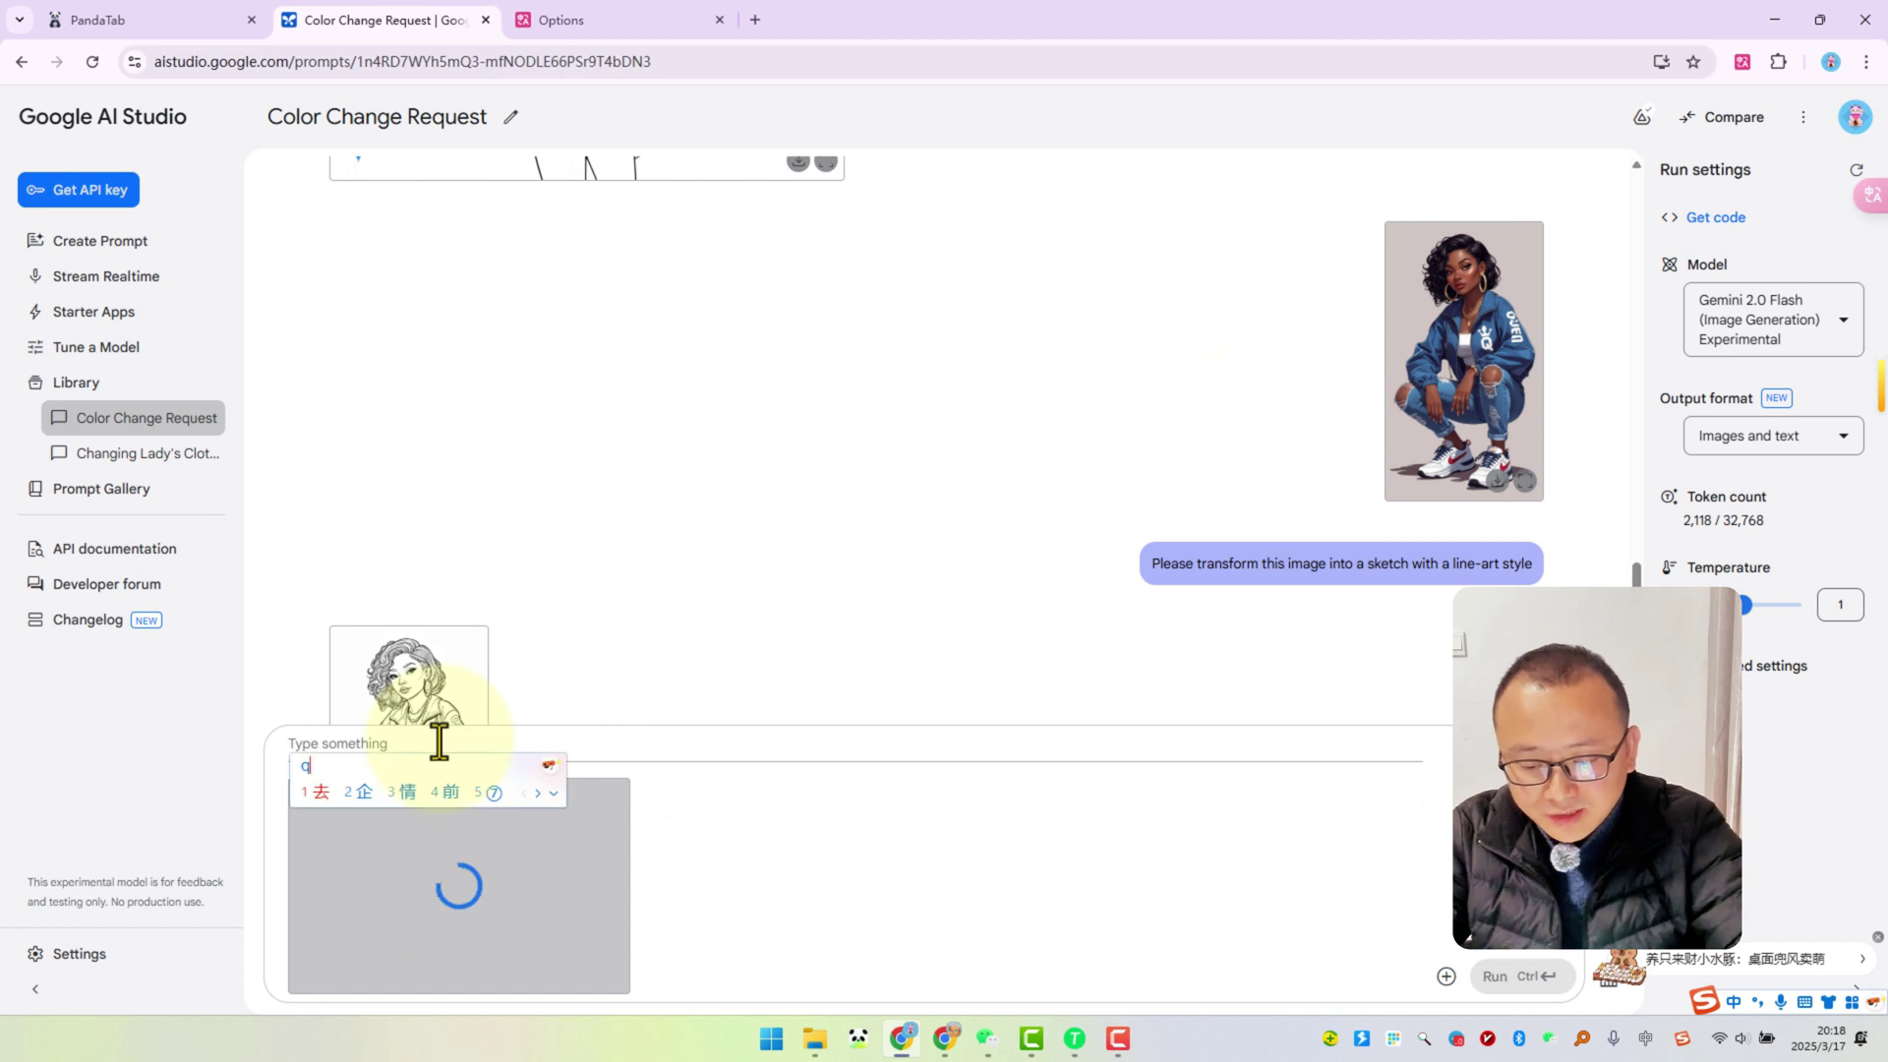
type("ingjiangzheweinvshide")
key("space")
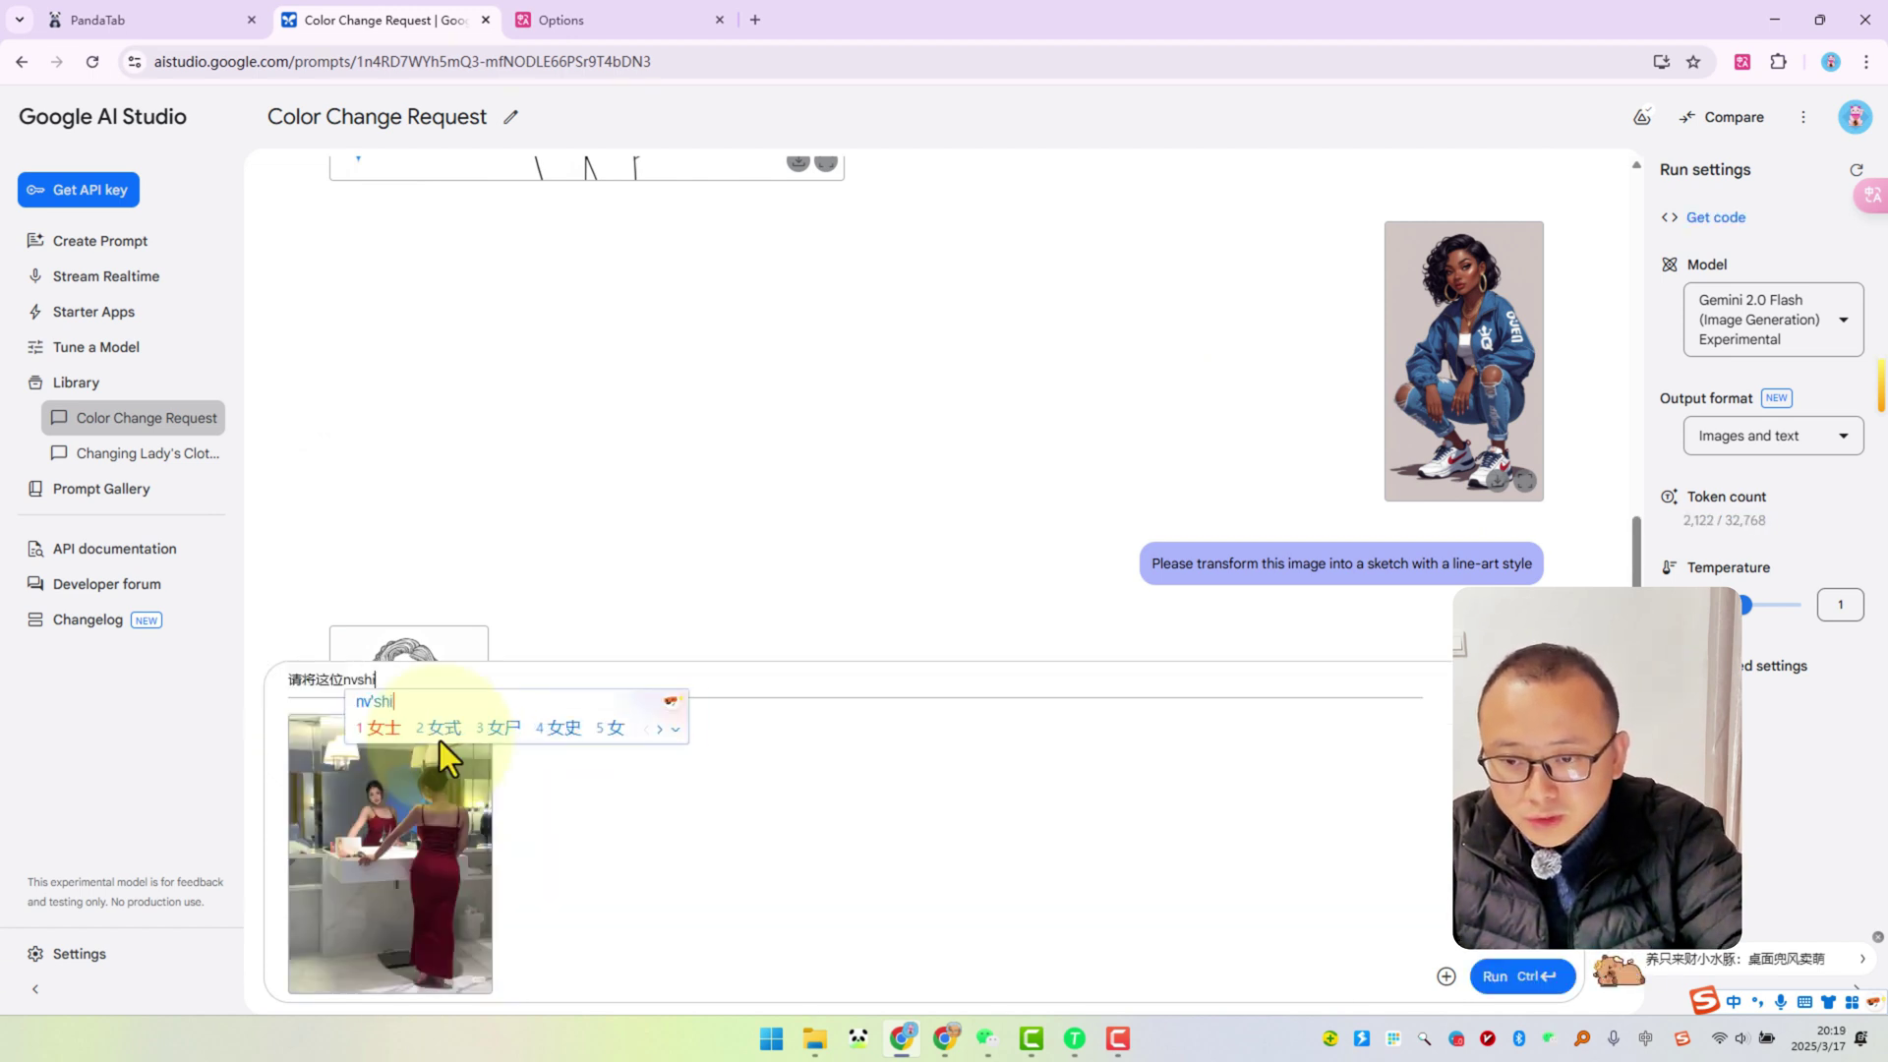
type("changqun")
key("space")
type("huancheng")
key("space")
type("duan")
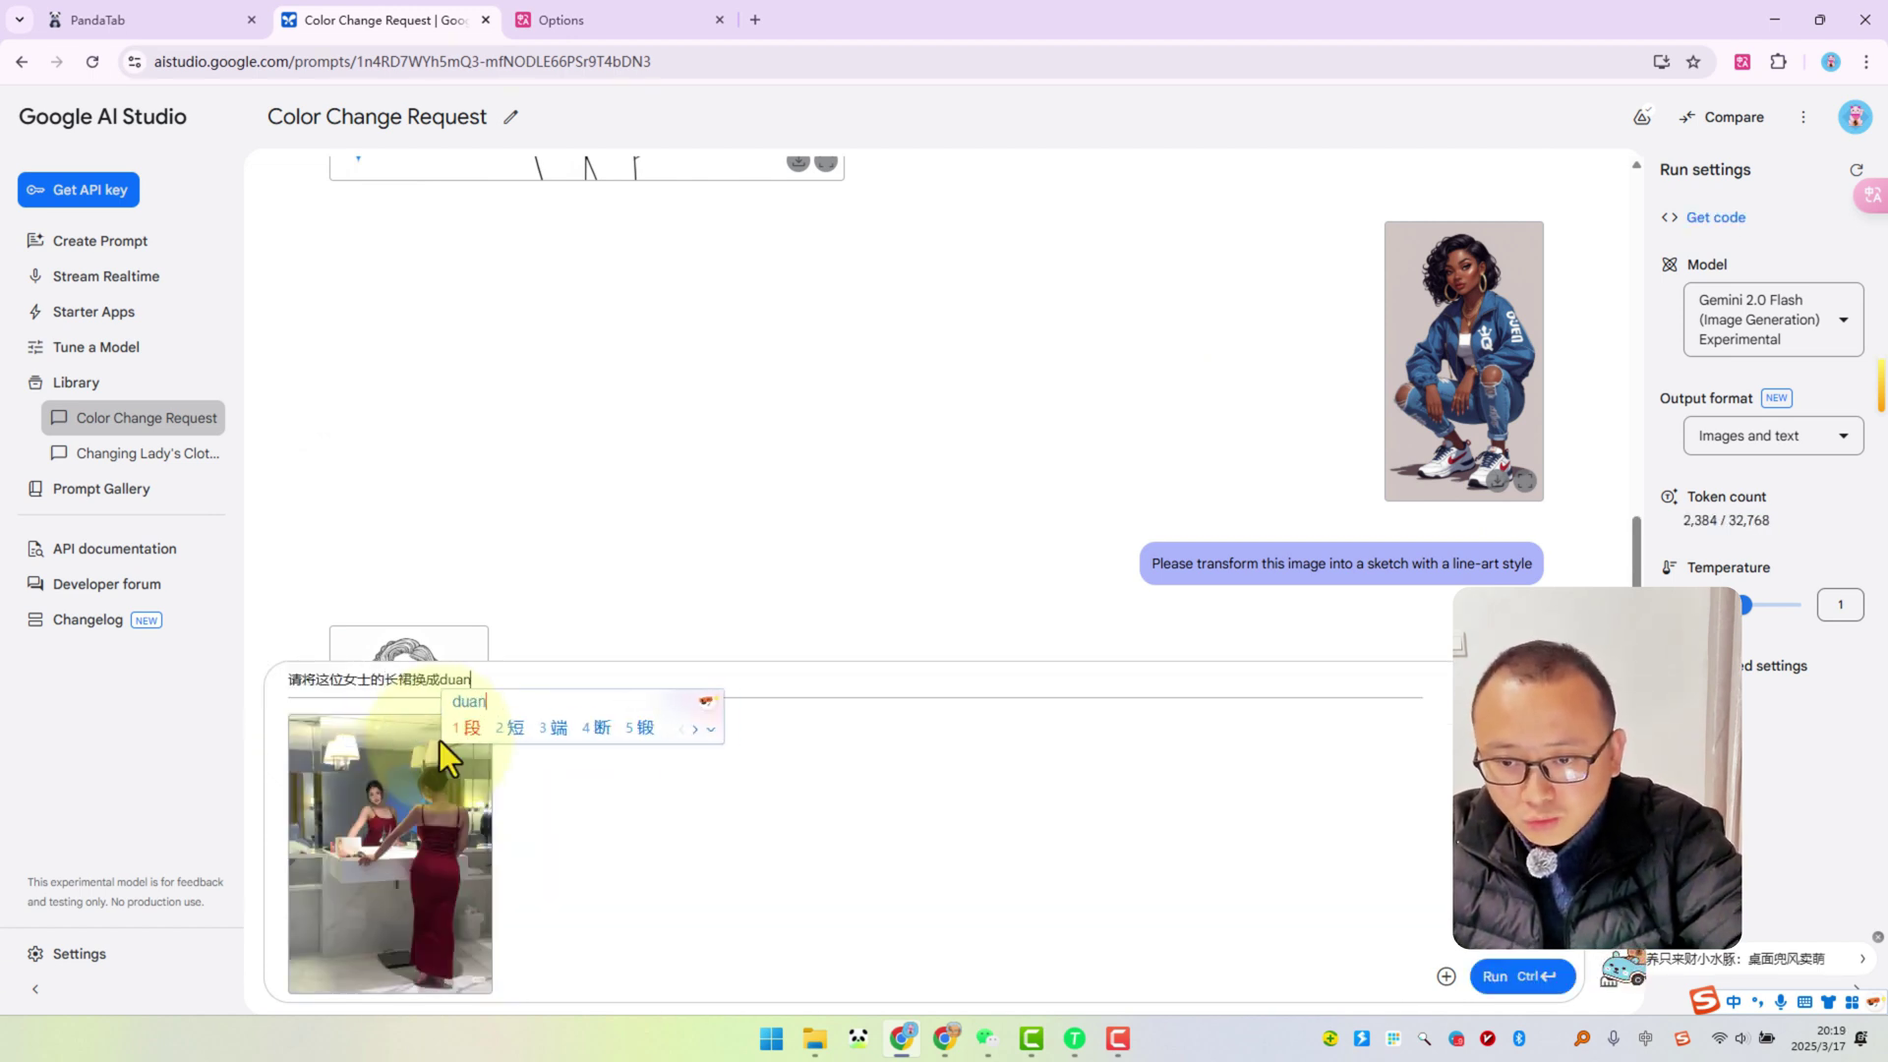
type("qun")
key("space")
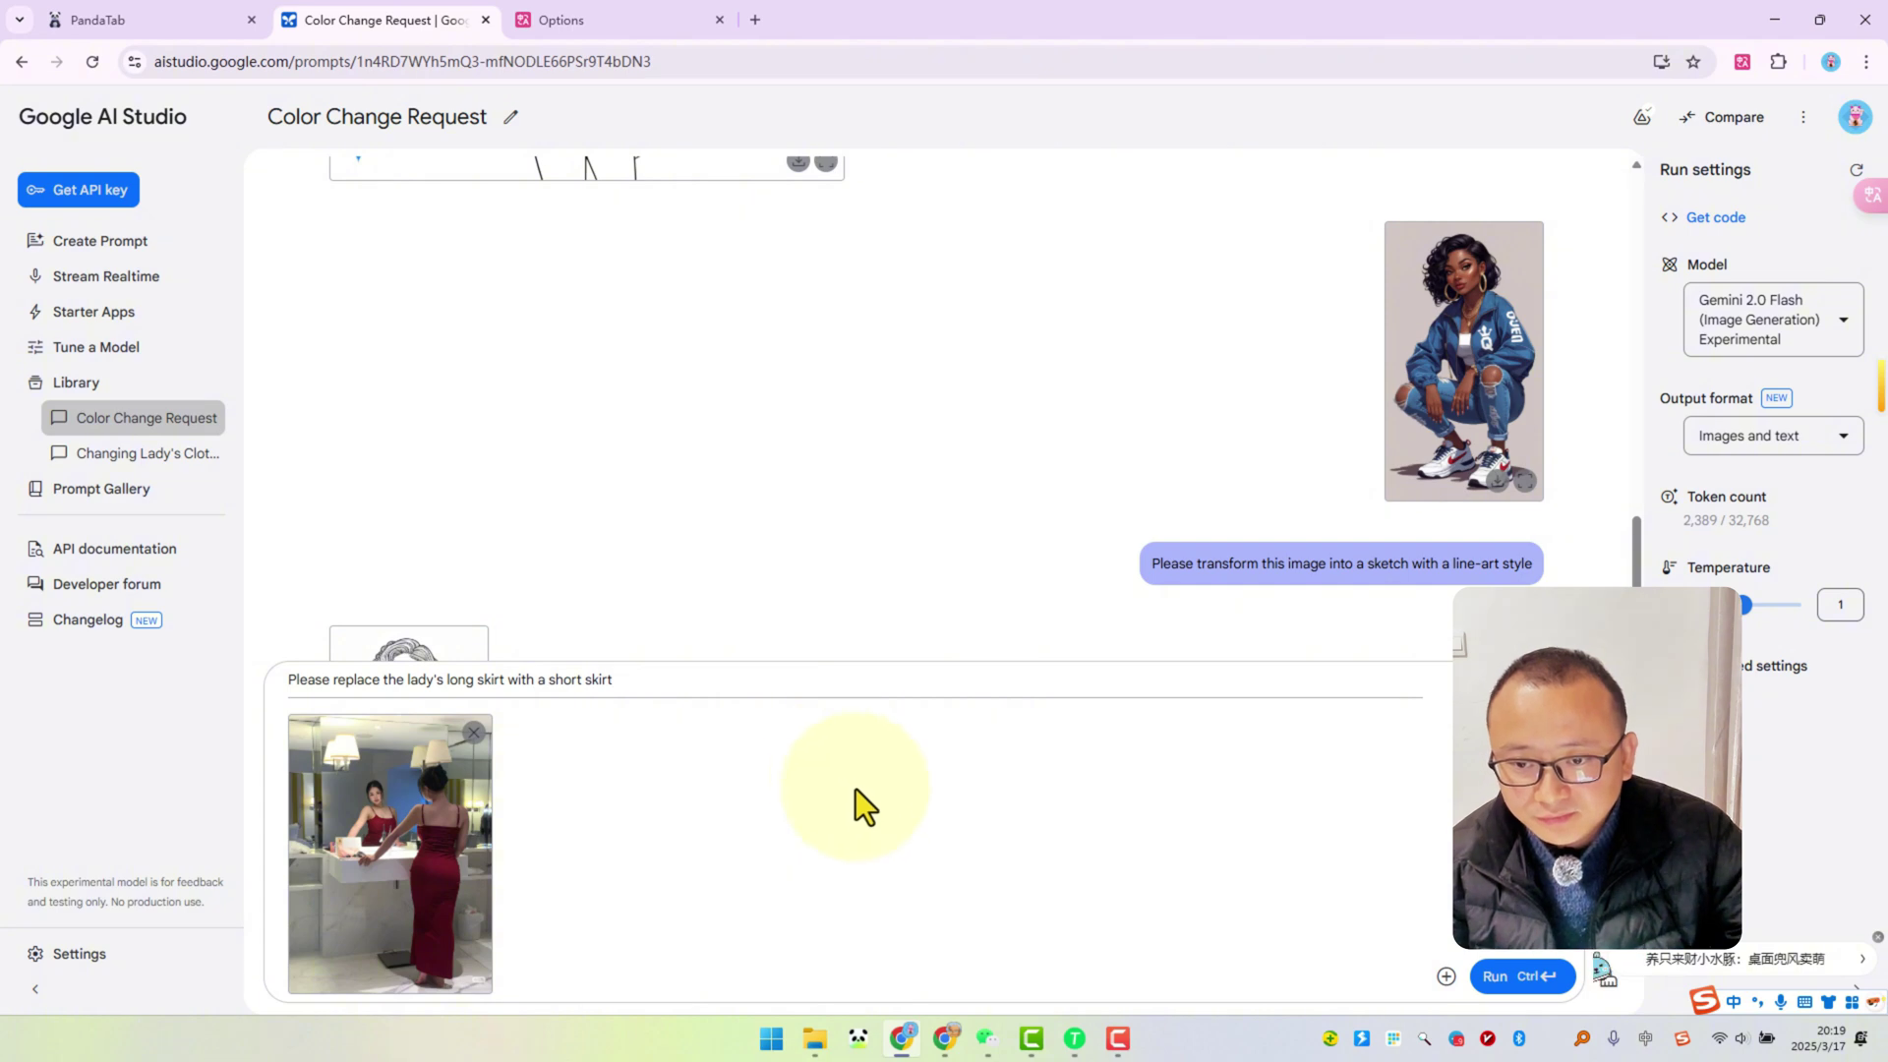
Step: Generate the short-skirt version and compare it enlarged with the original long-dress photo
left_click(1502, 976)
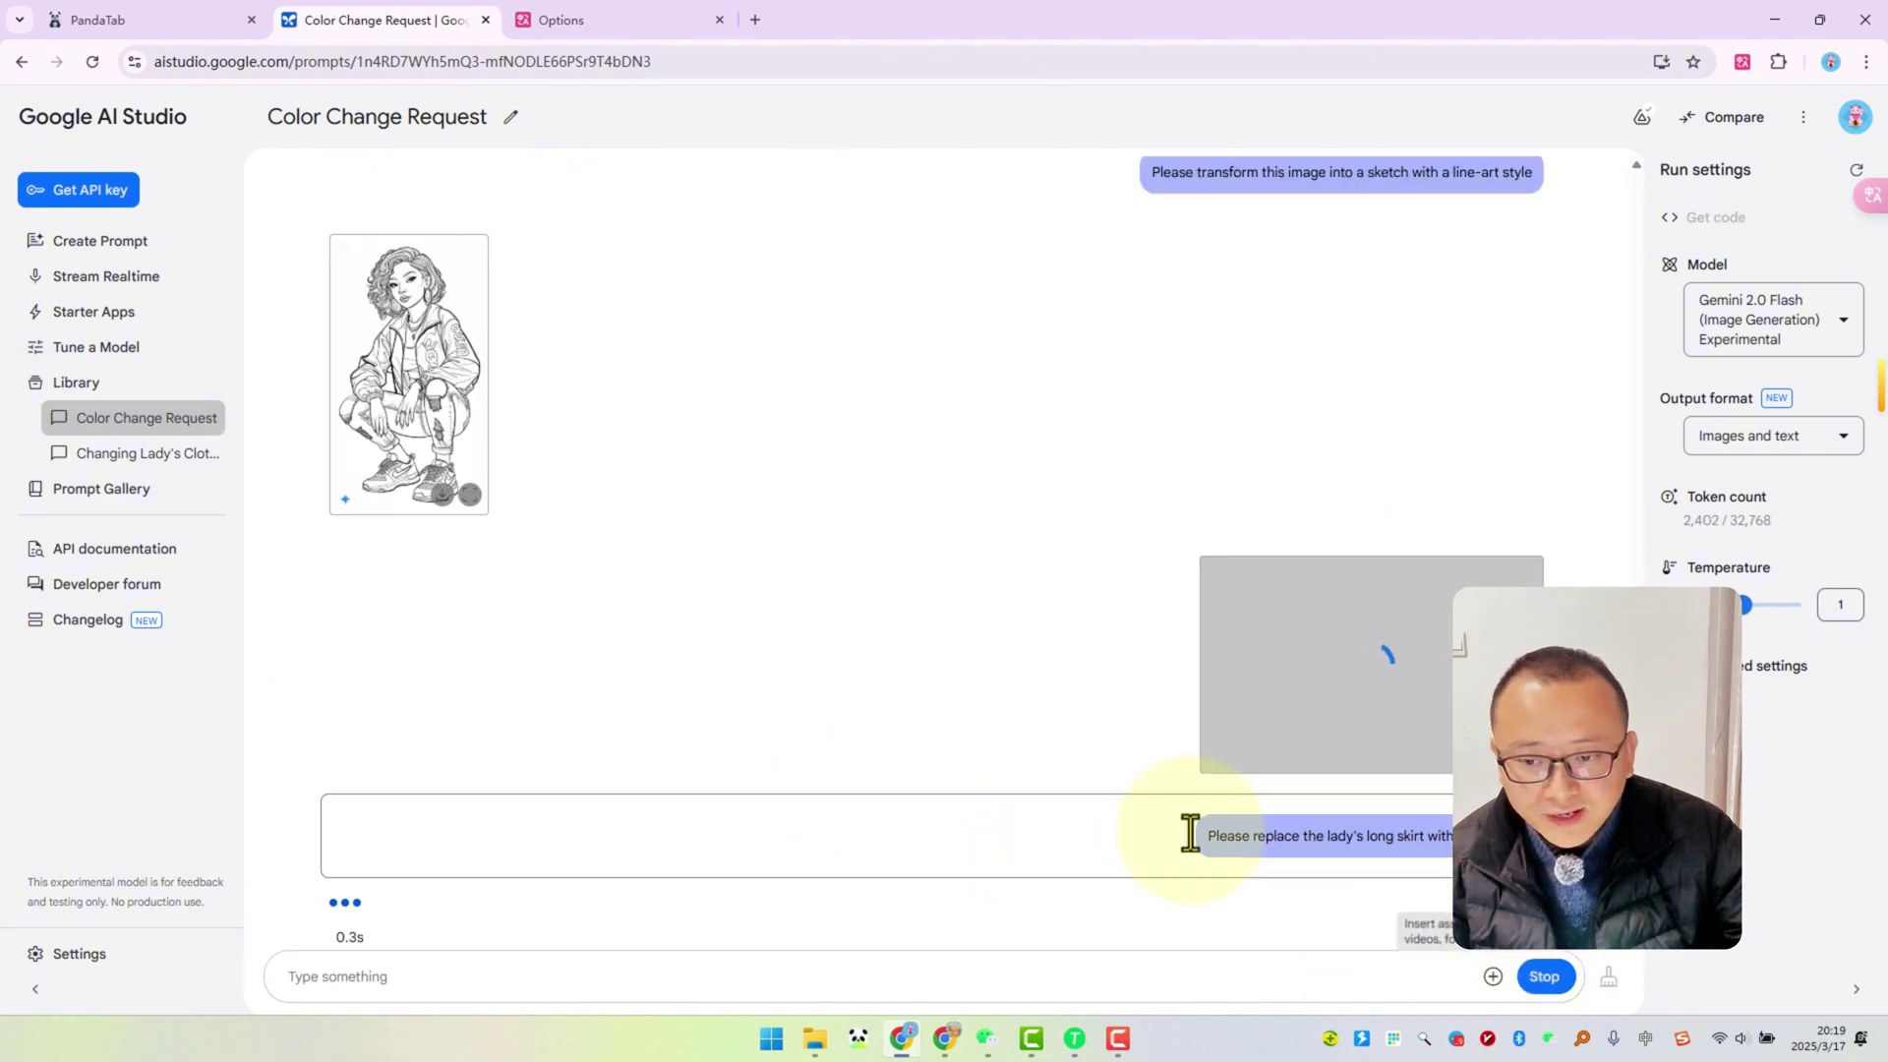
left_click(981, 635)
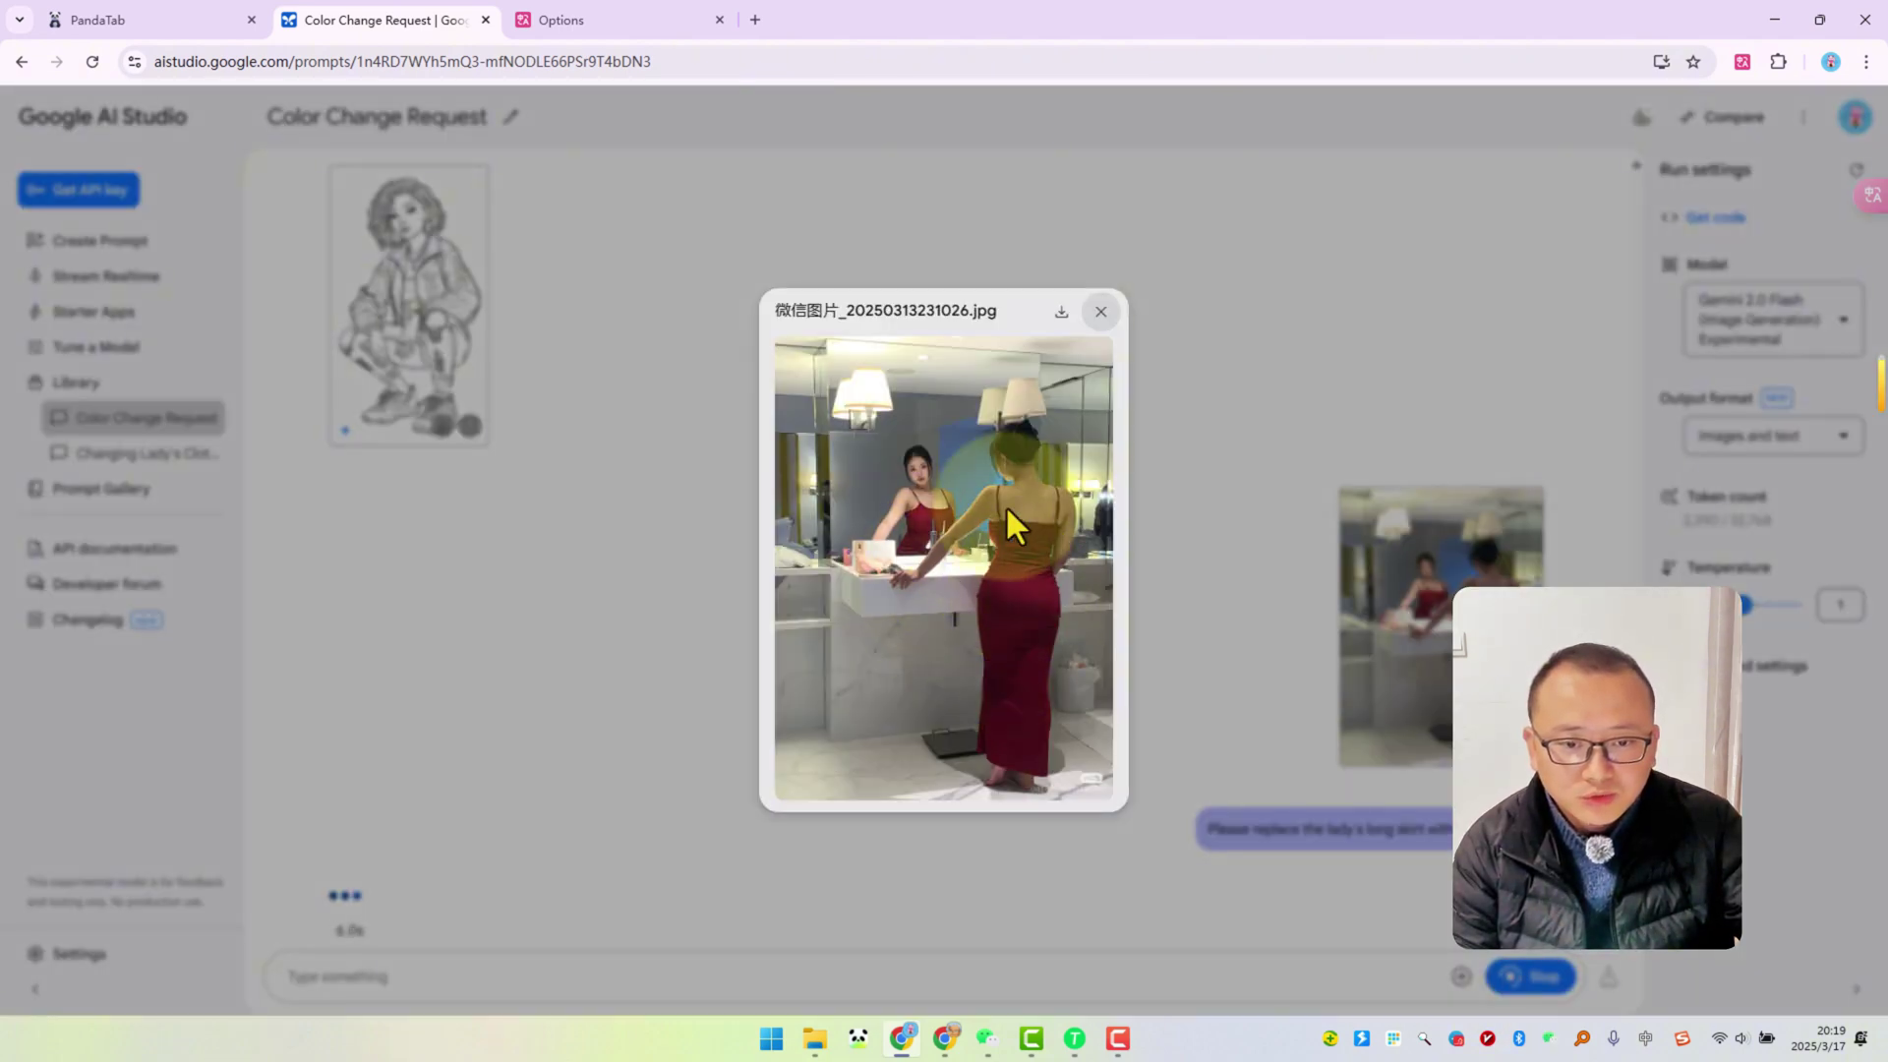
left_click(1100, 313)
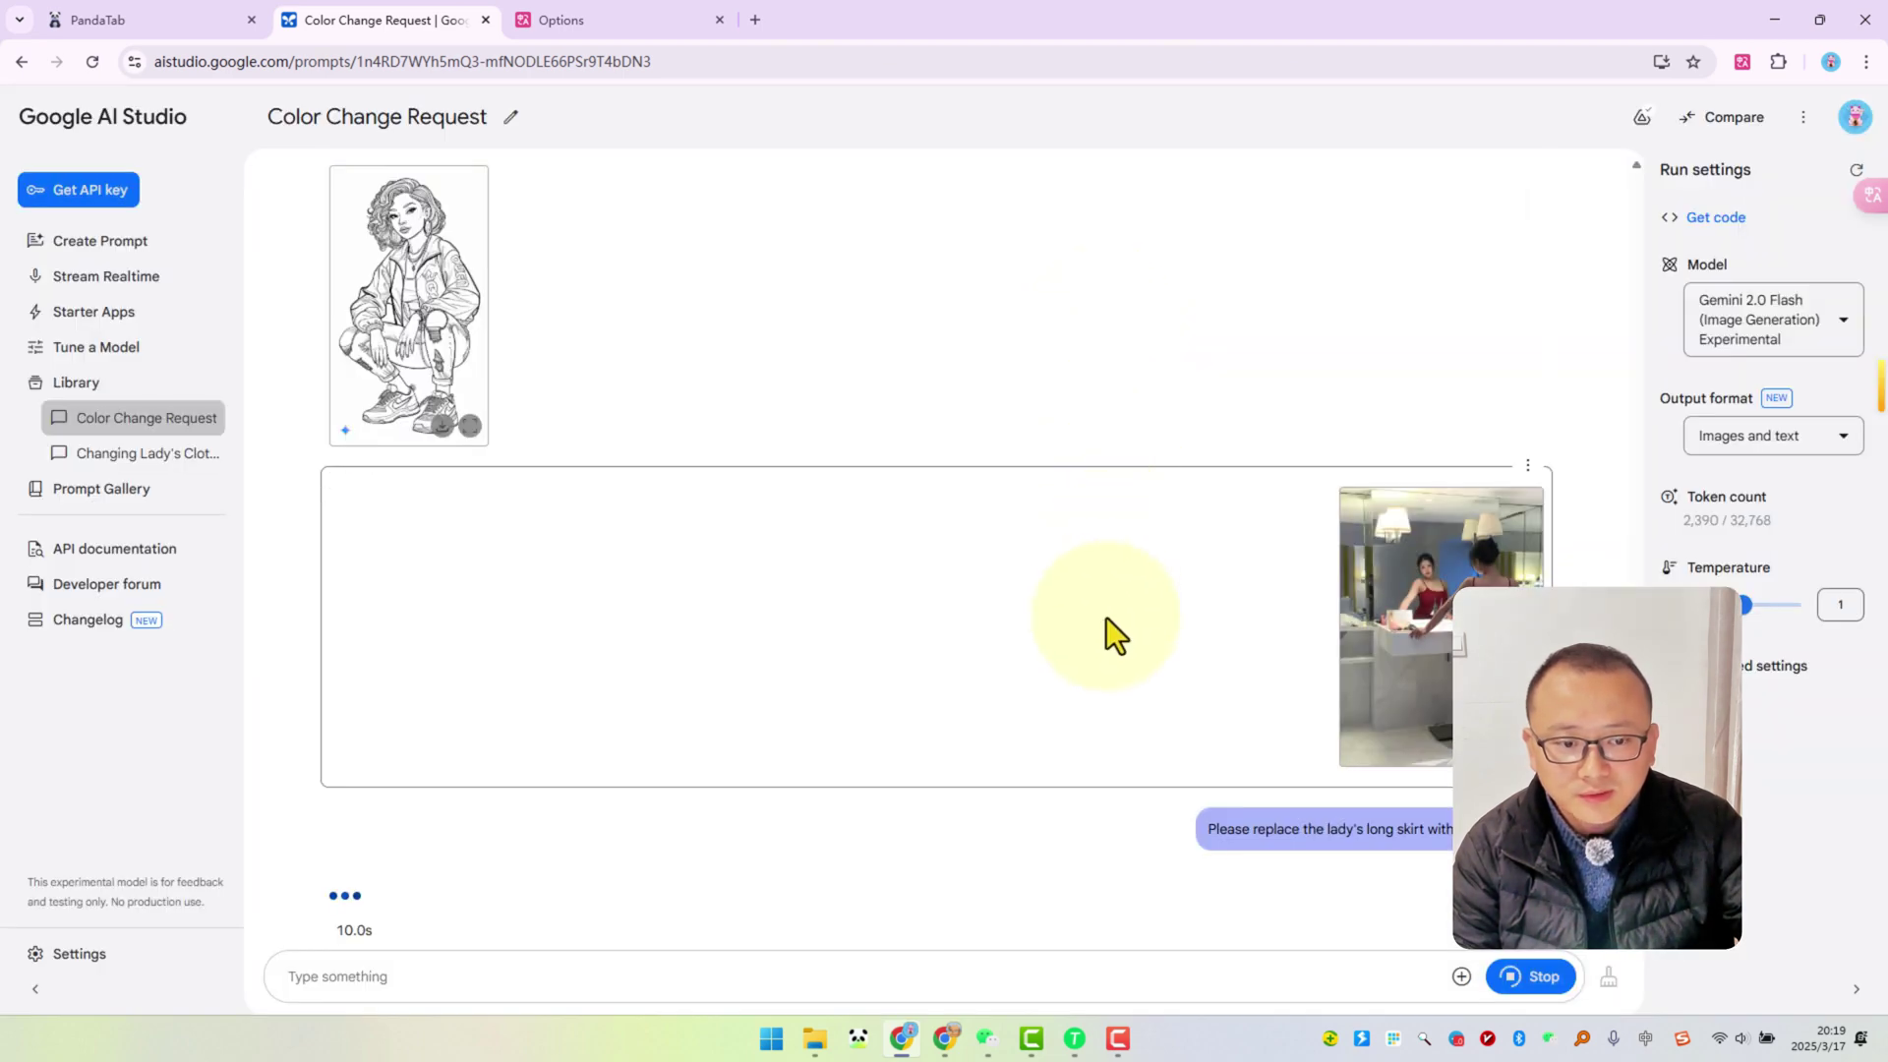
left_click(515, 888)
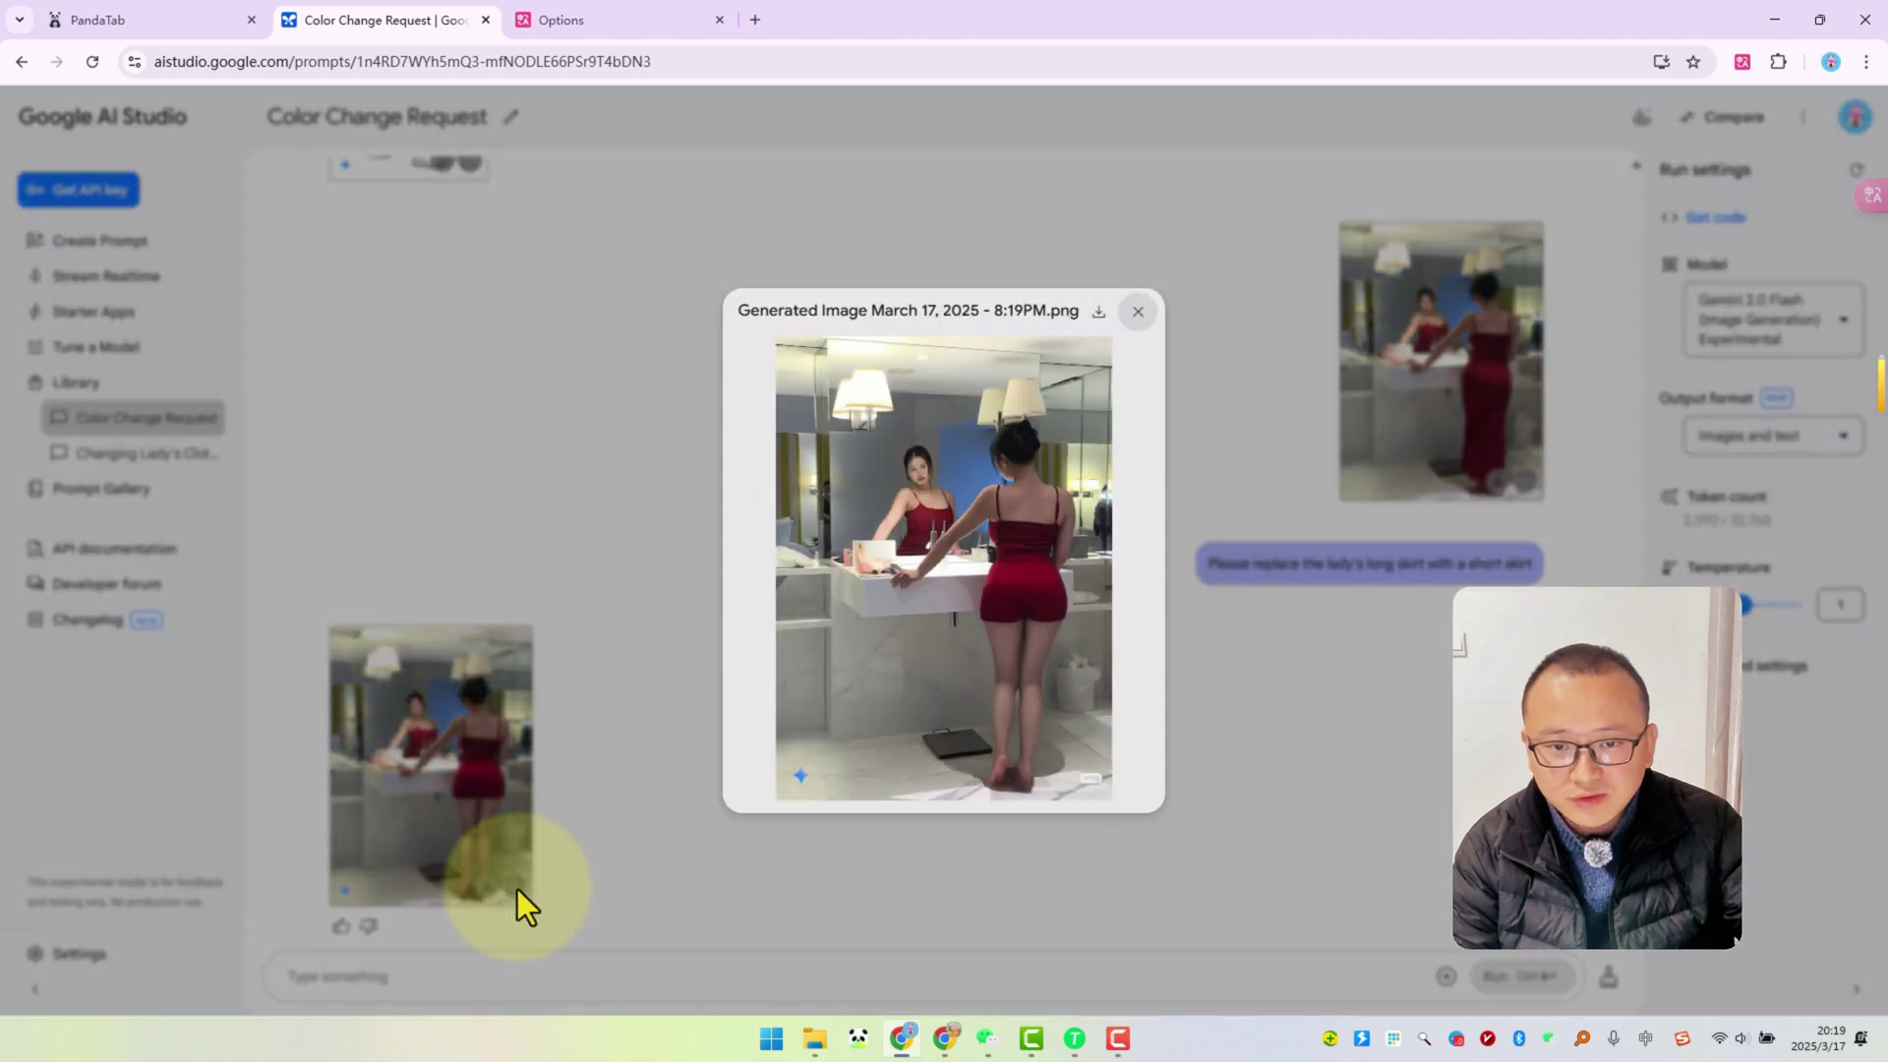
left_click(1278, 497)
left_click(1525, 487)
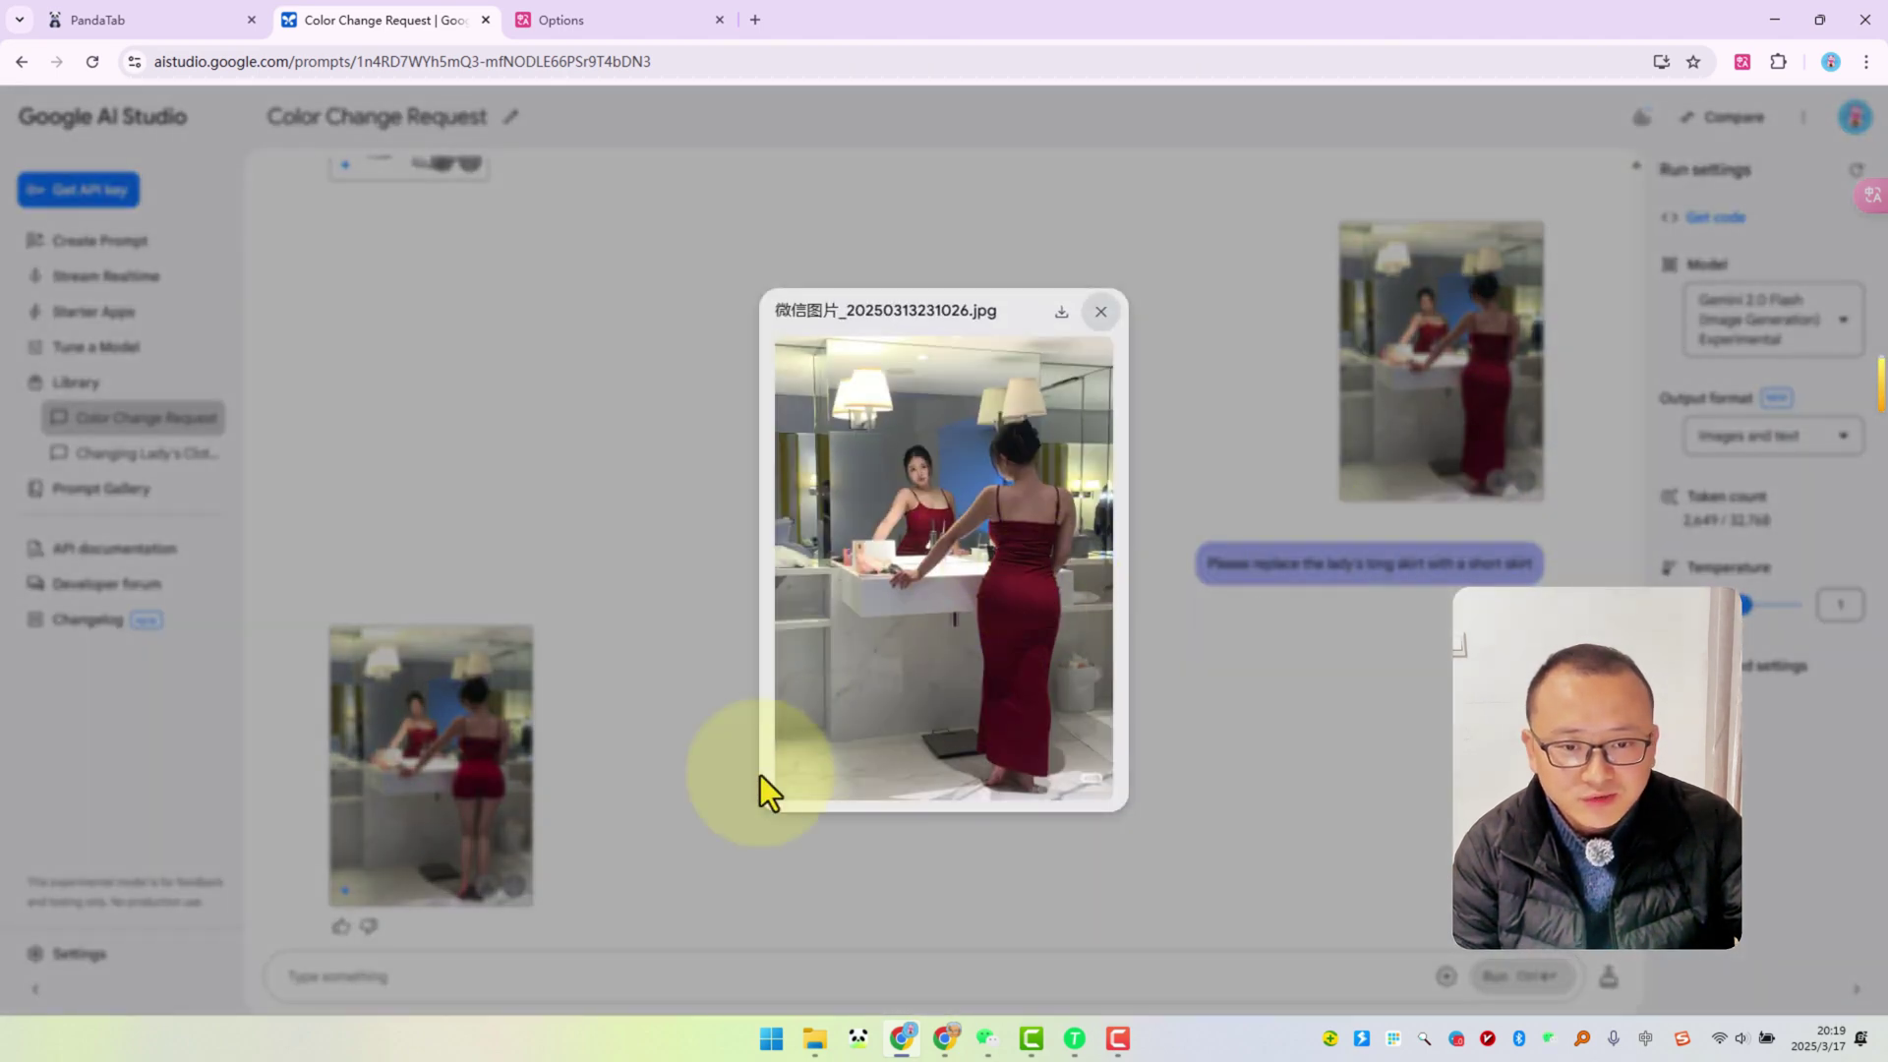
left_click(649, 811)
left_click(516, 888)
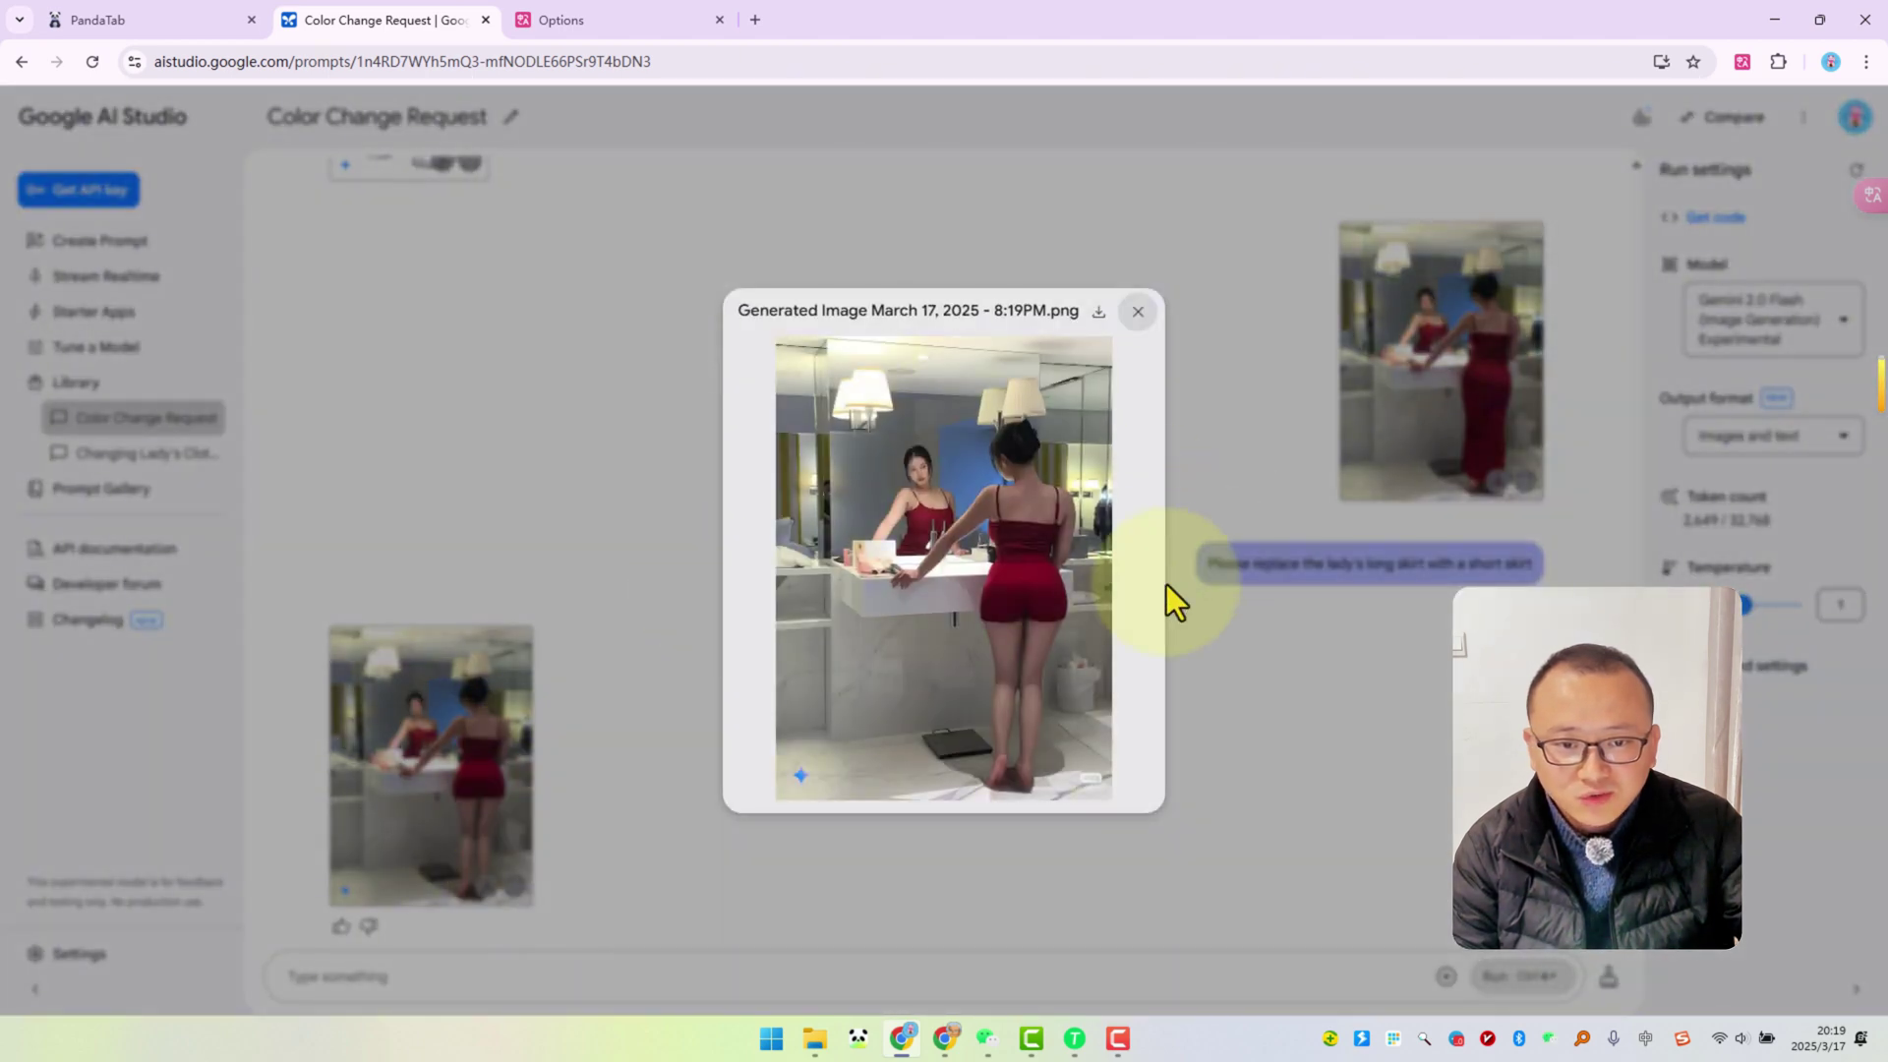
left_click(1141, 316)
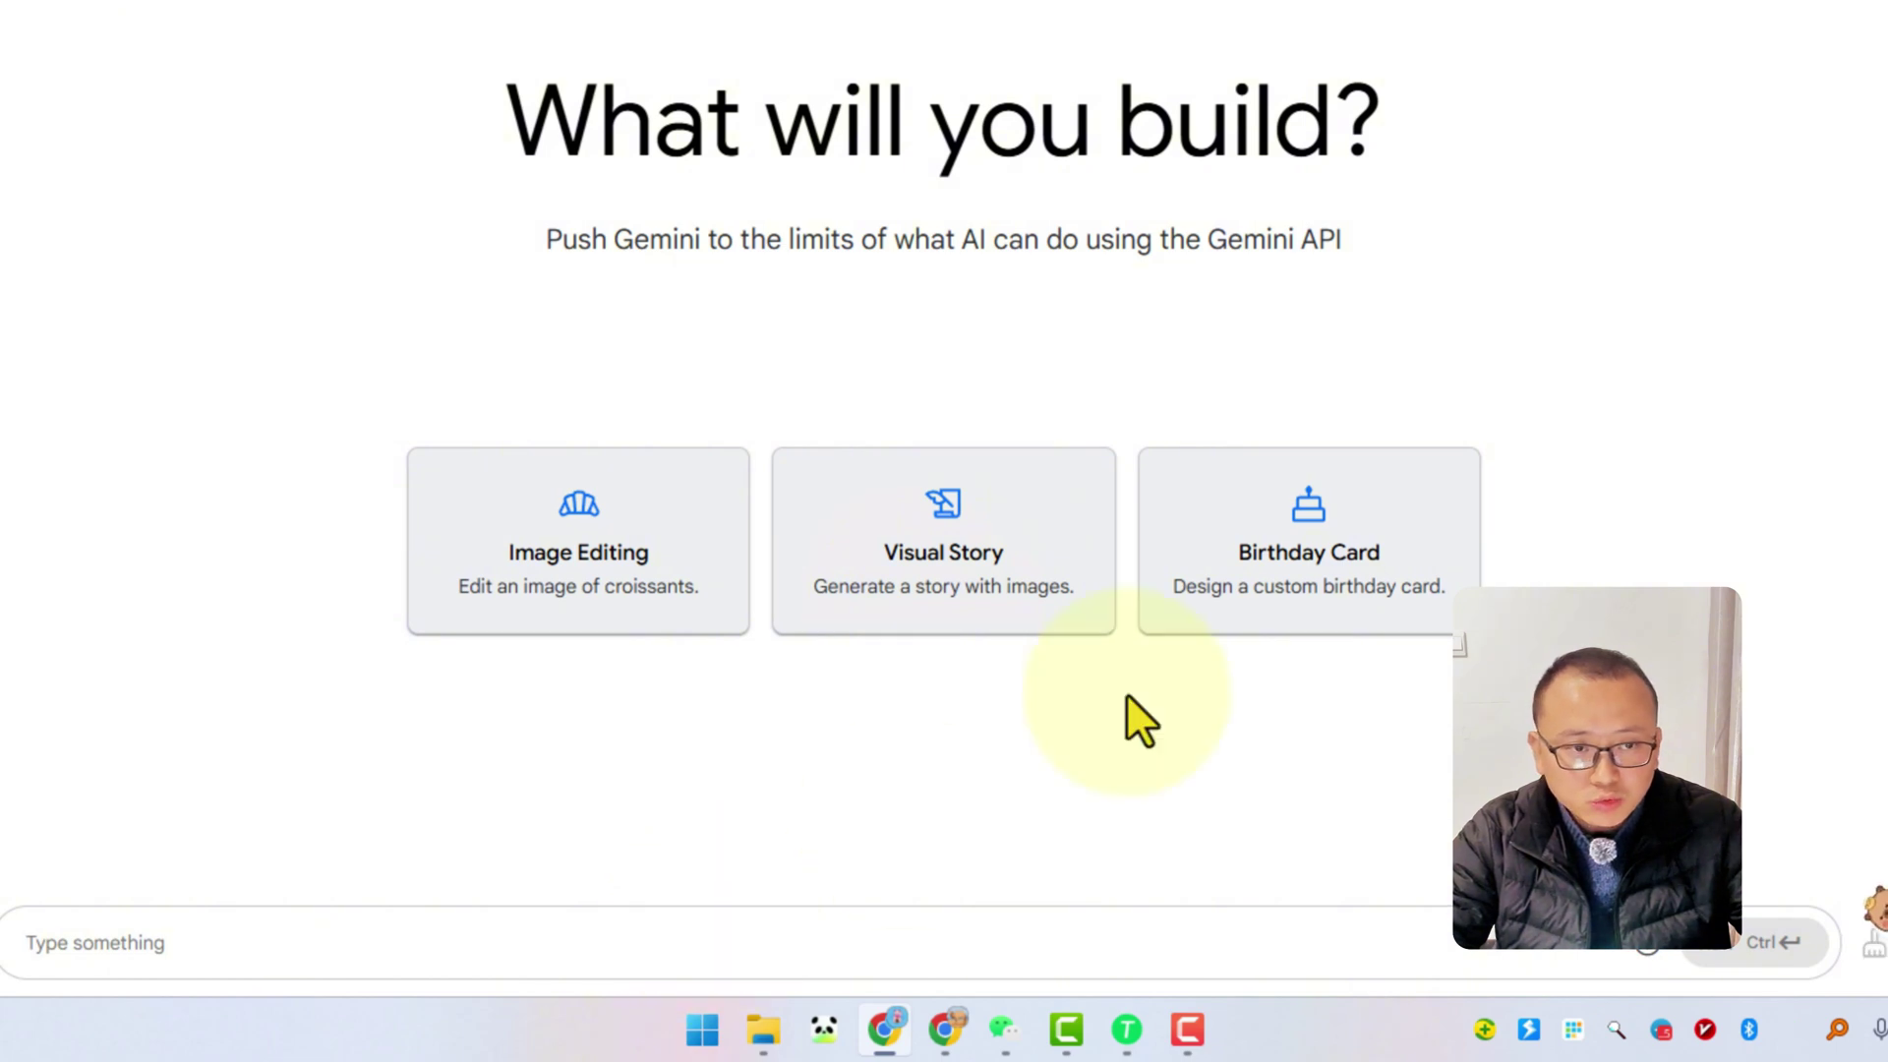
Step: Type the prompt '以3D动画卡通的风格生成一个可爱的小狗在农场冒险的故事'
type("yi")
key("space")
type("3Ddonghua")
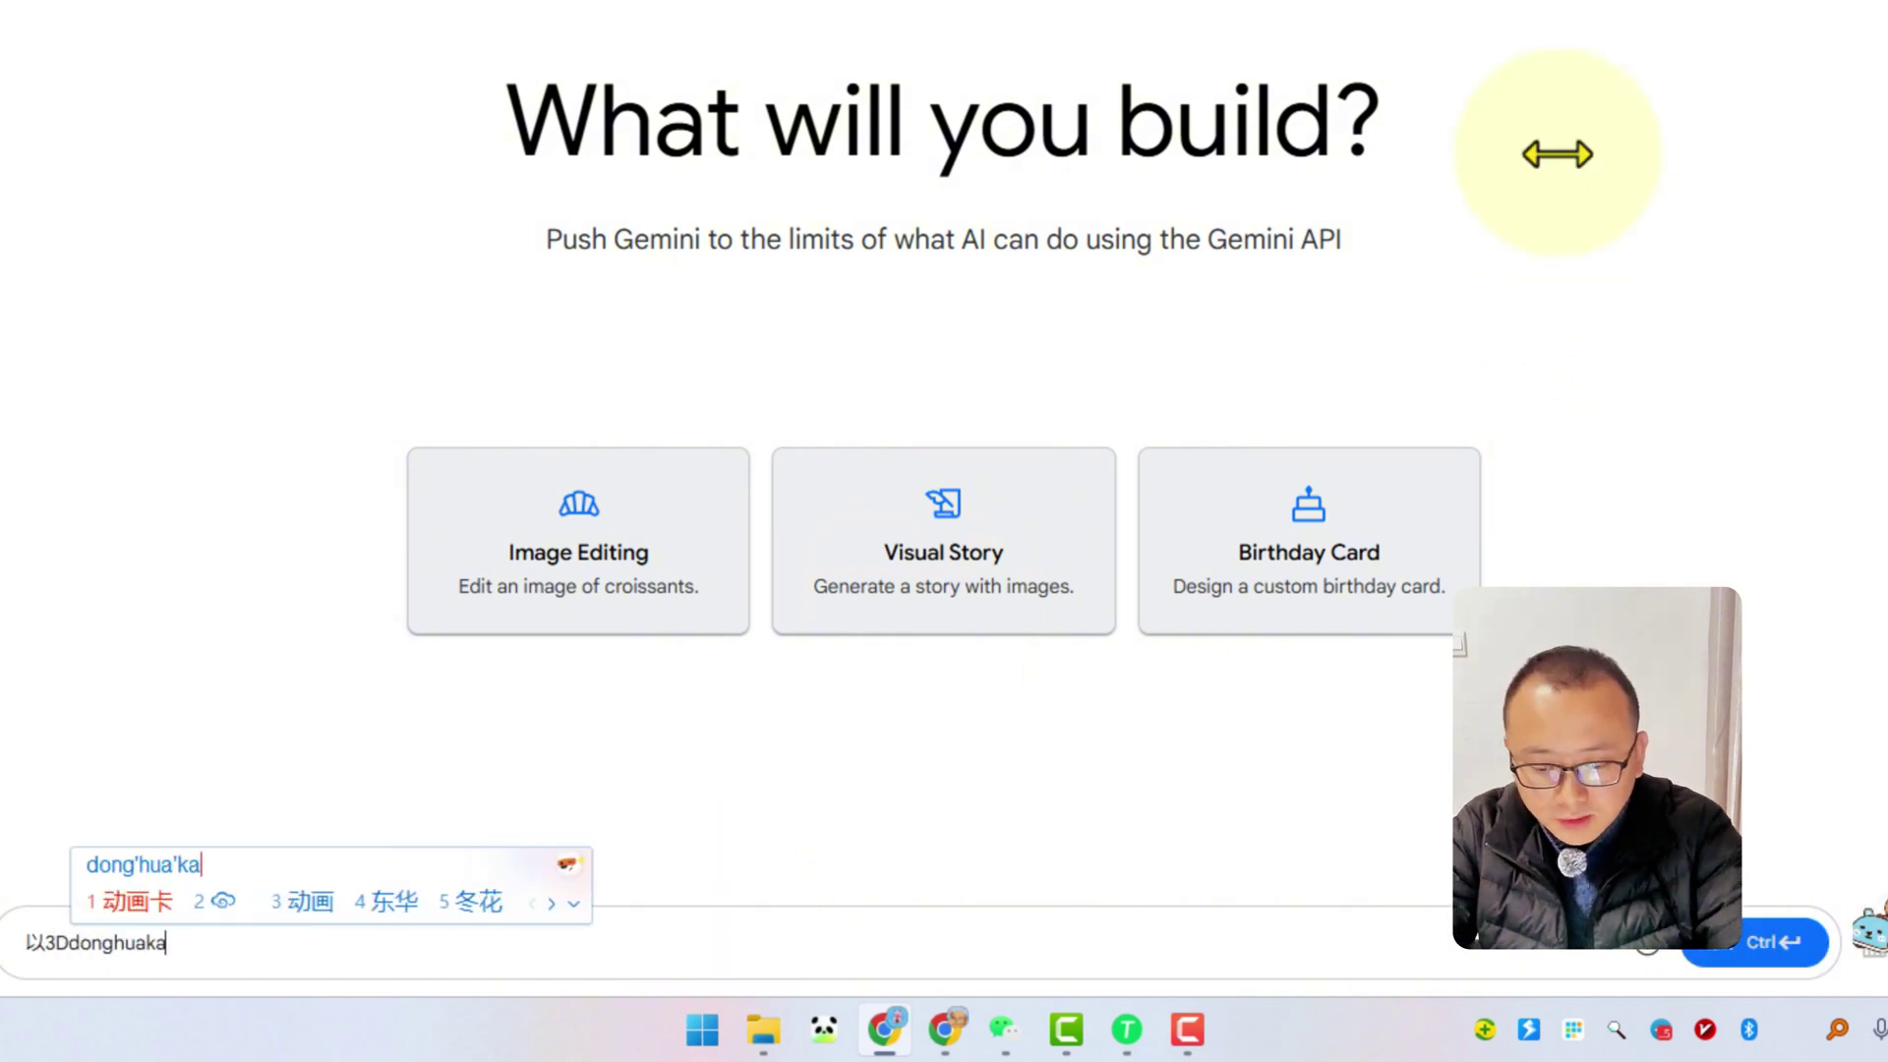
type(" katong de fengg")
key("space")
type("sheng")
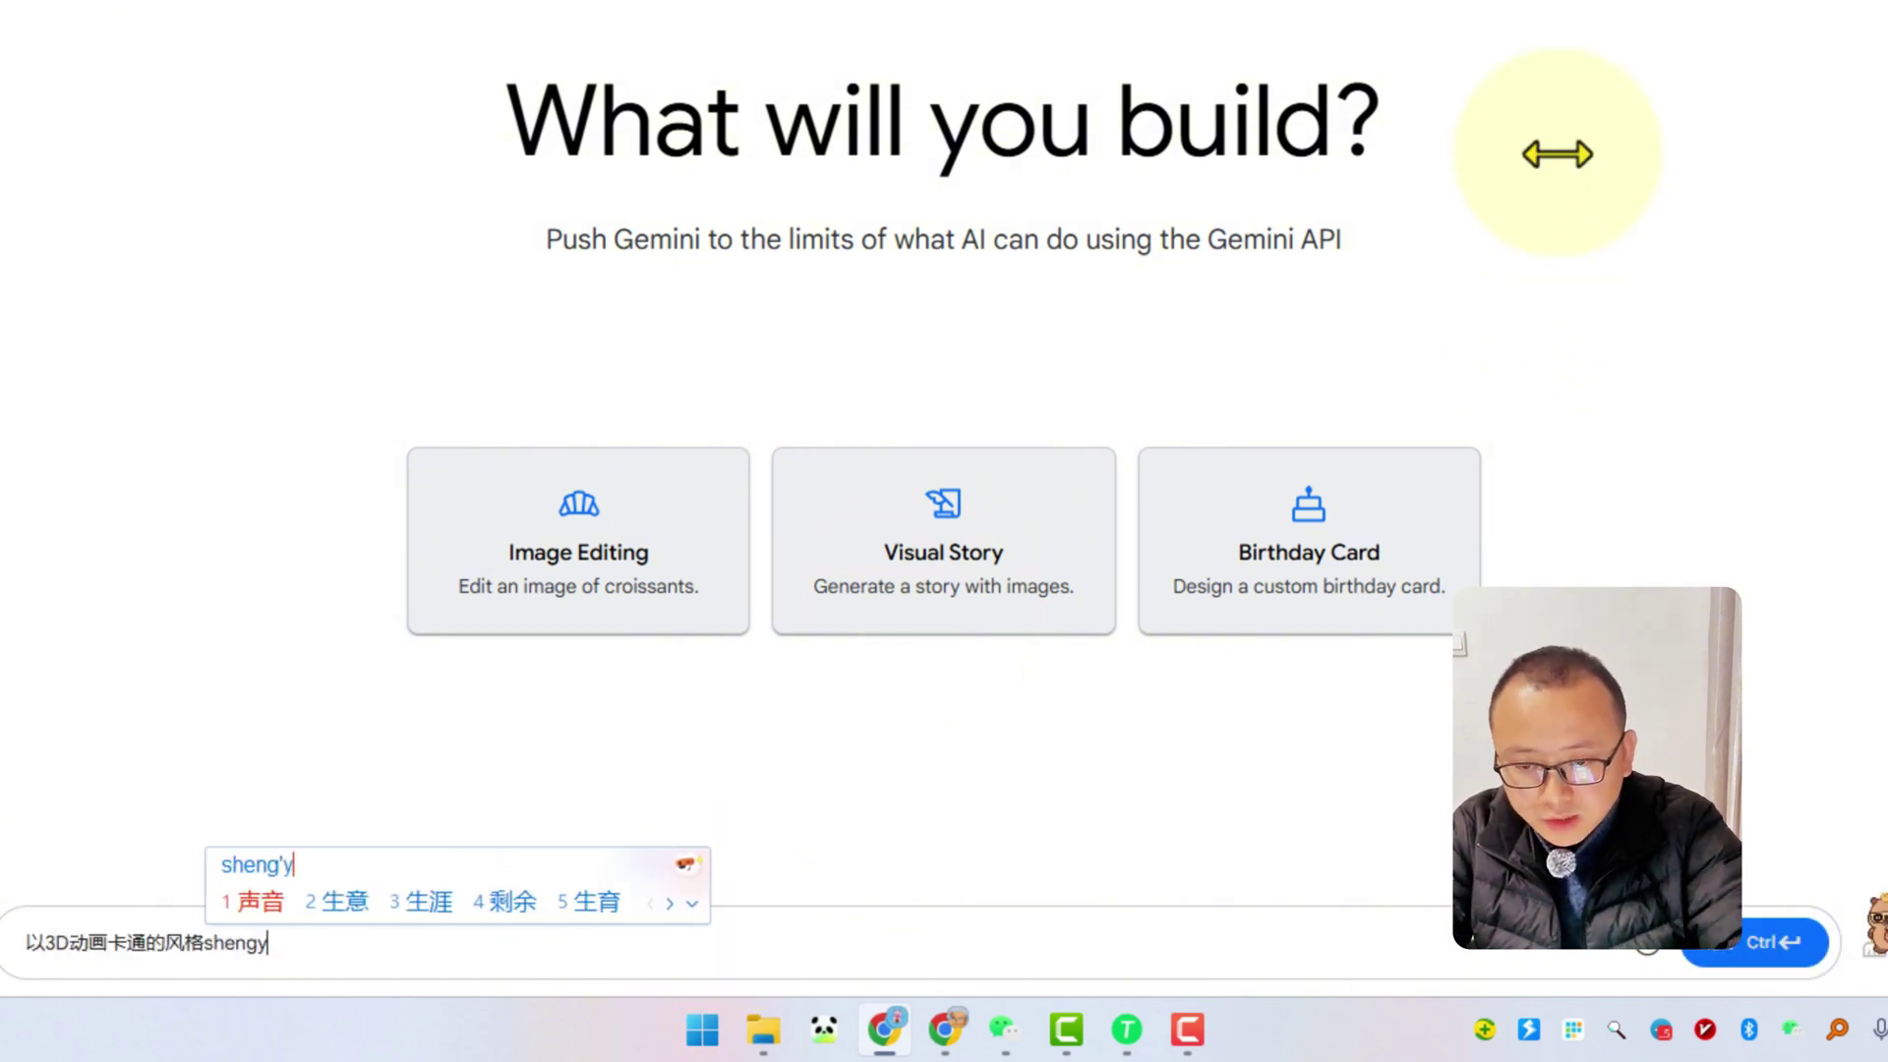
type("chengyge")
key("space")
type("keaide")
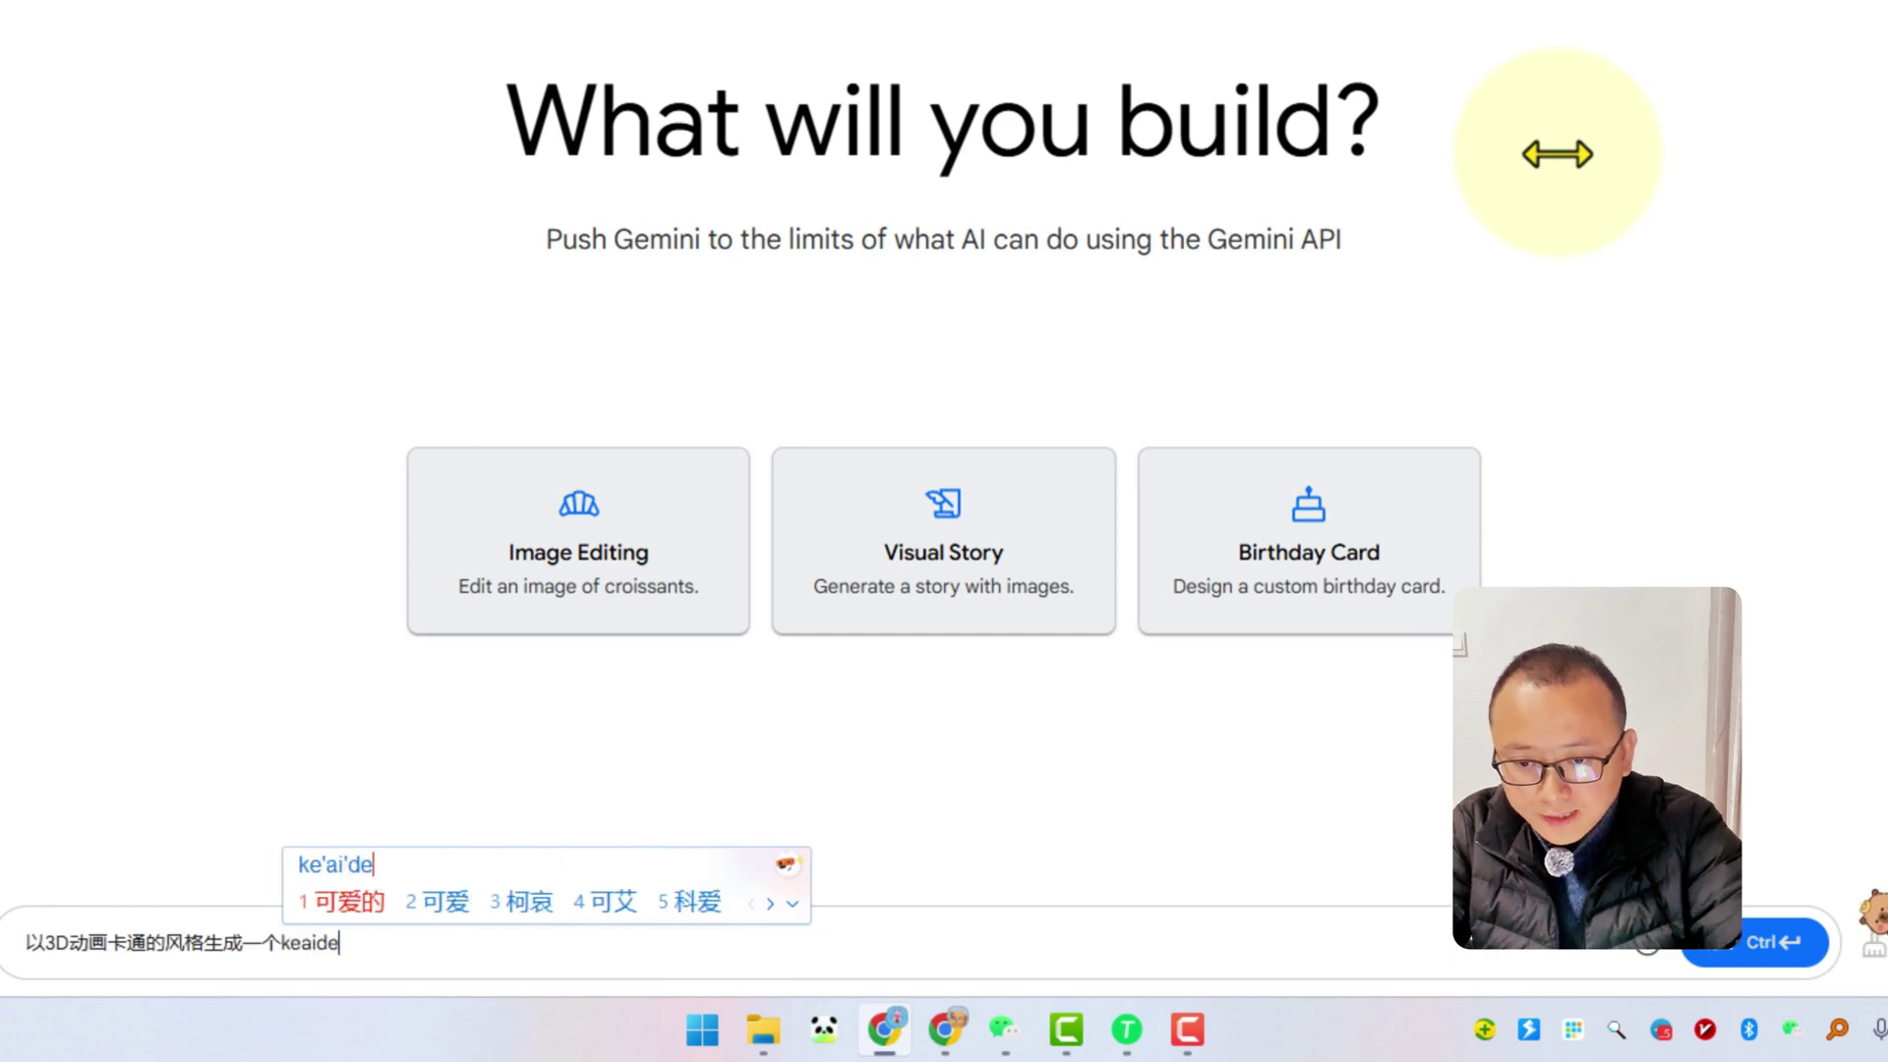
key("space")
type("xiaogou zai")
key("space")
type("nongc")
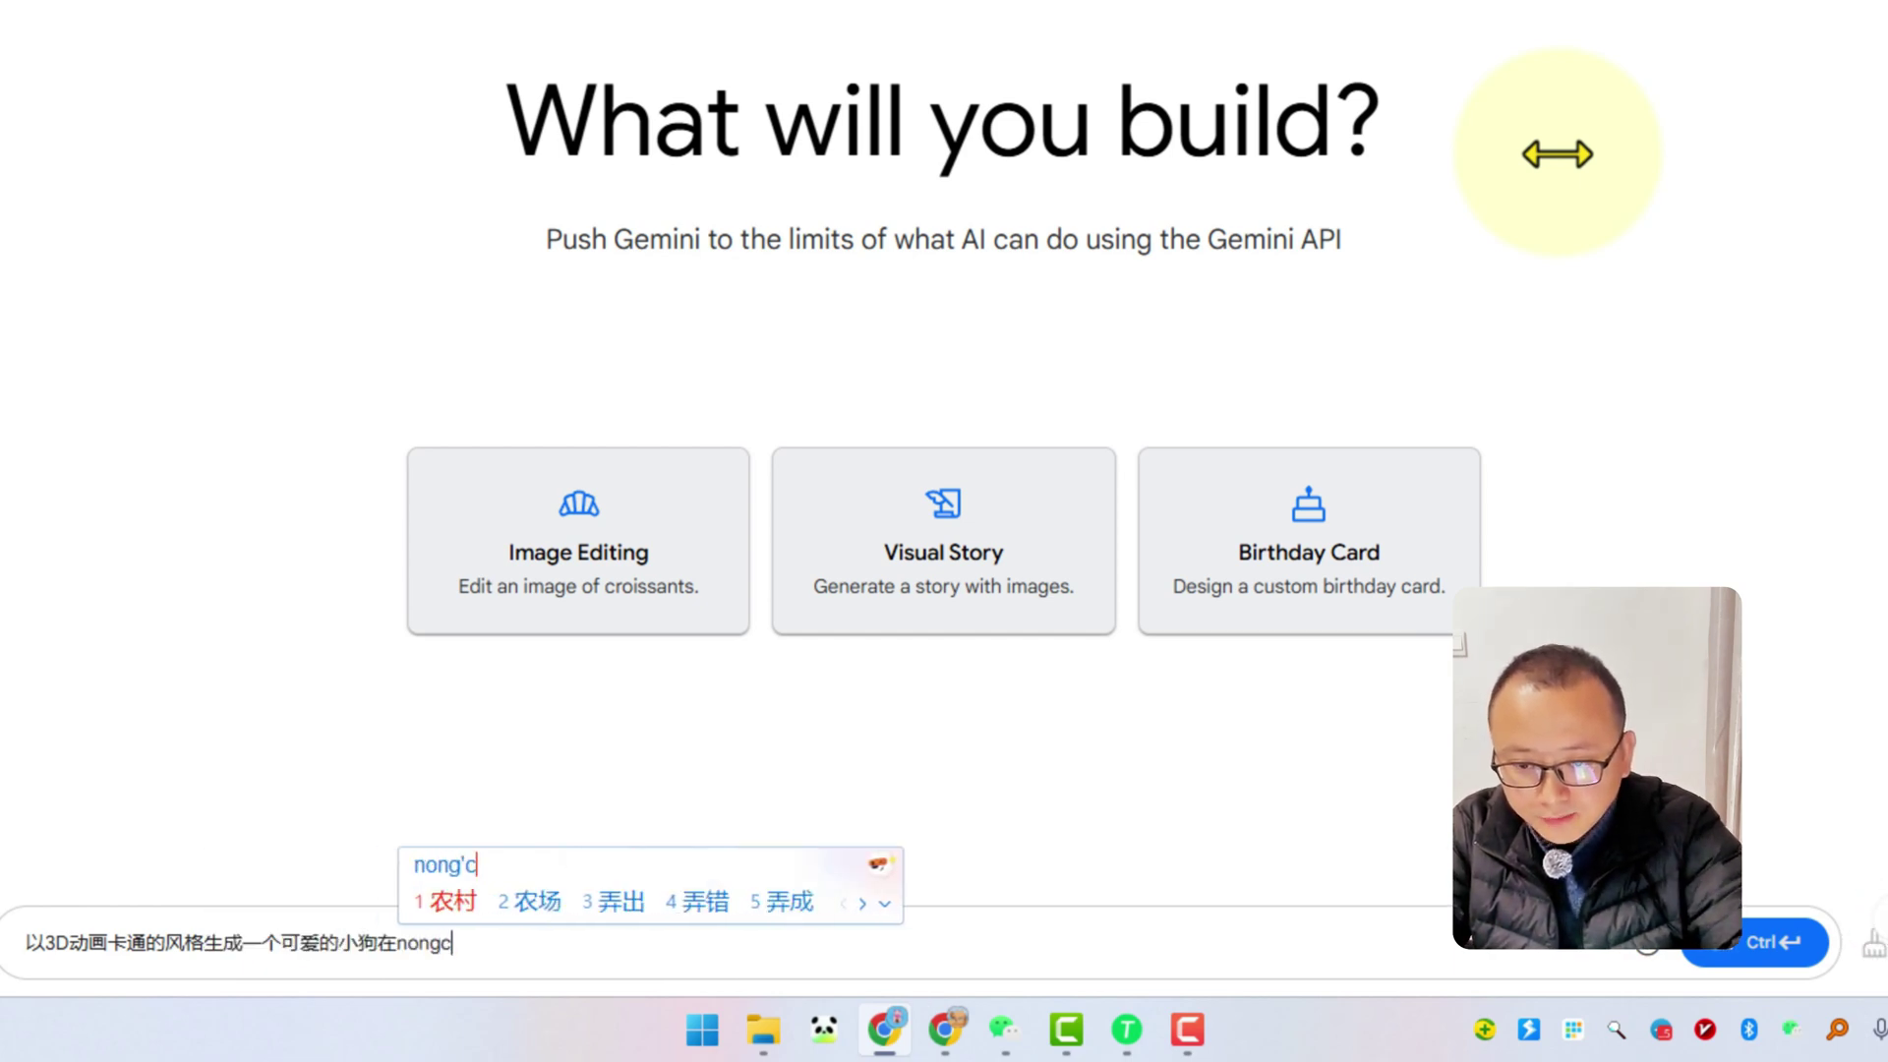
type("hang maoxian de gushi")
key("space")
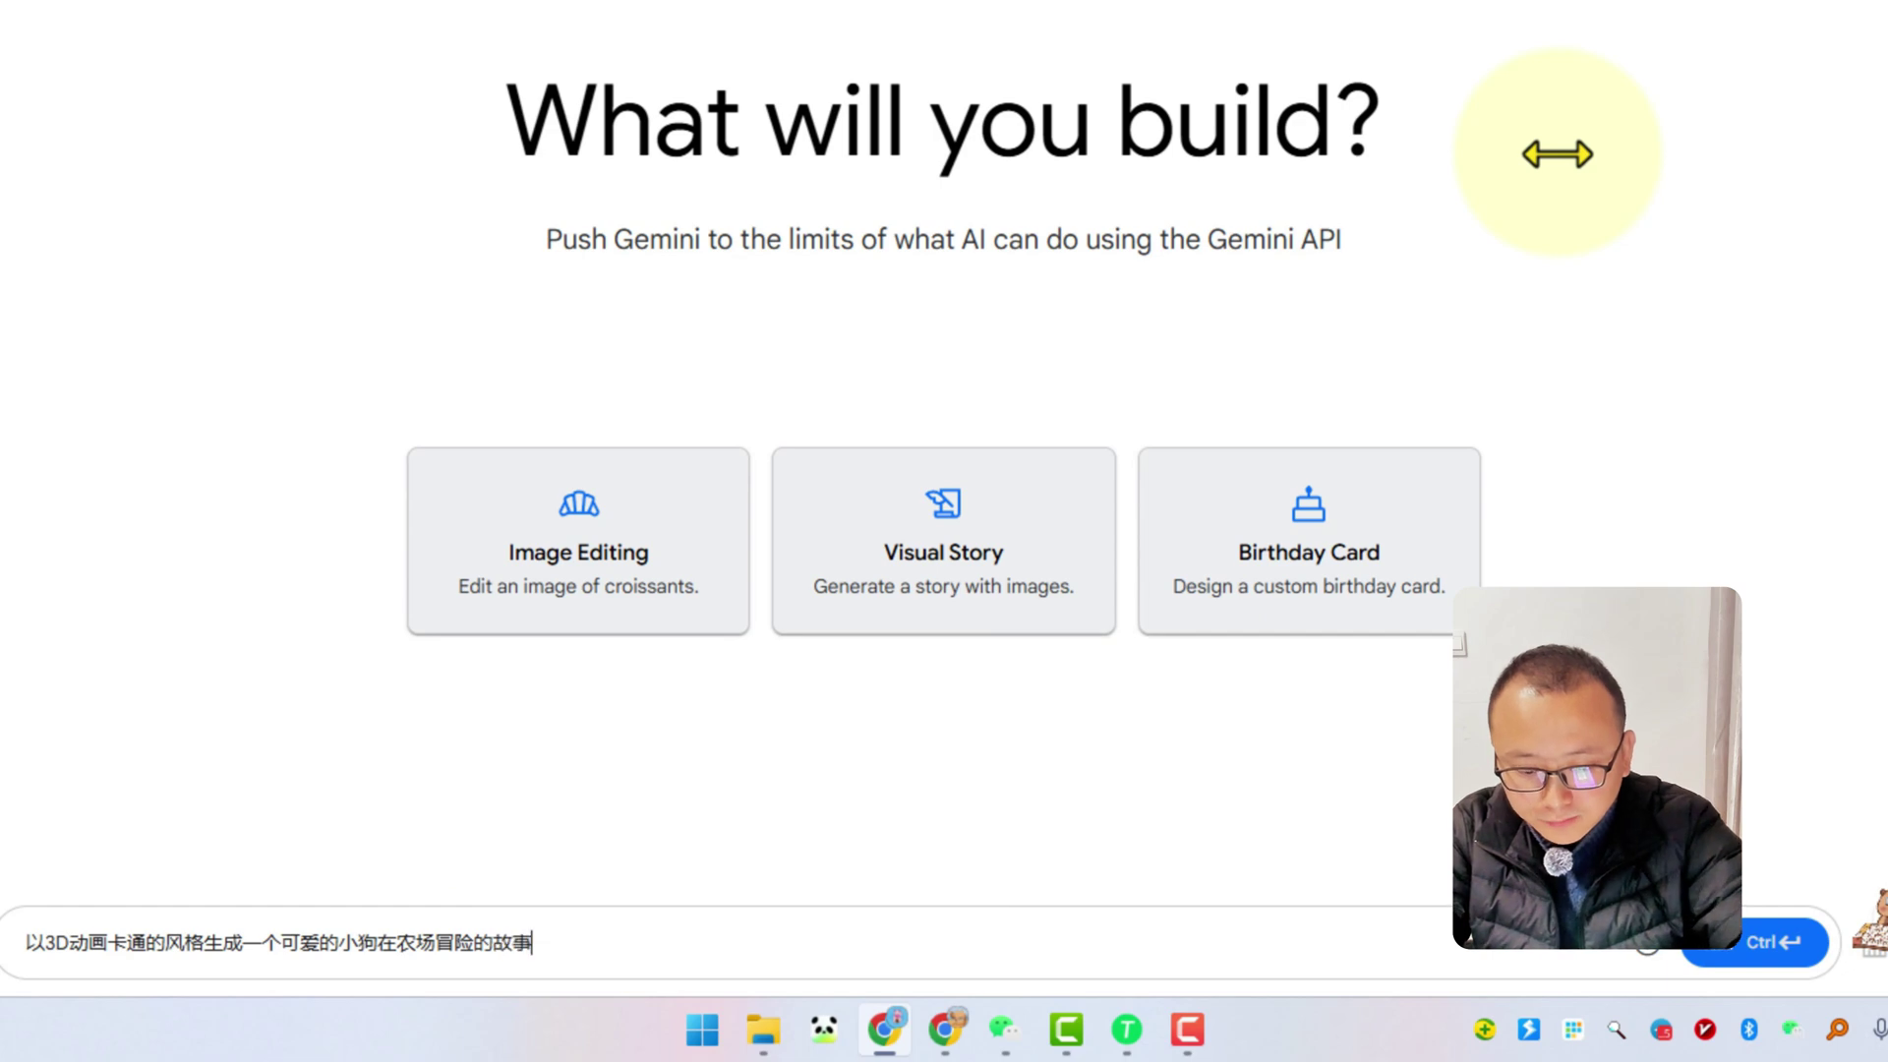
Step: Finish with '对于每个场景生成一个图像' and run the puppy story prompt
type(",duiyu")
key("space")
type("meige")
key("space")
type("chang")
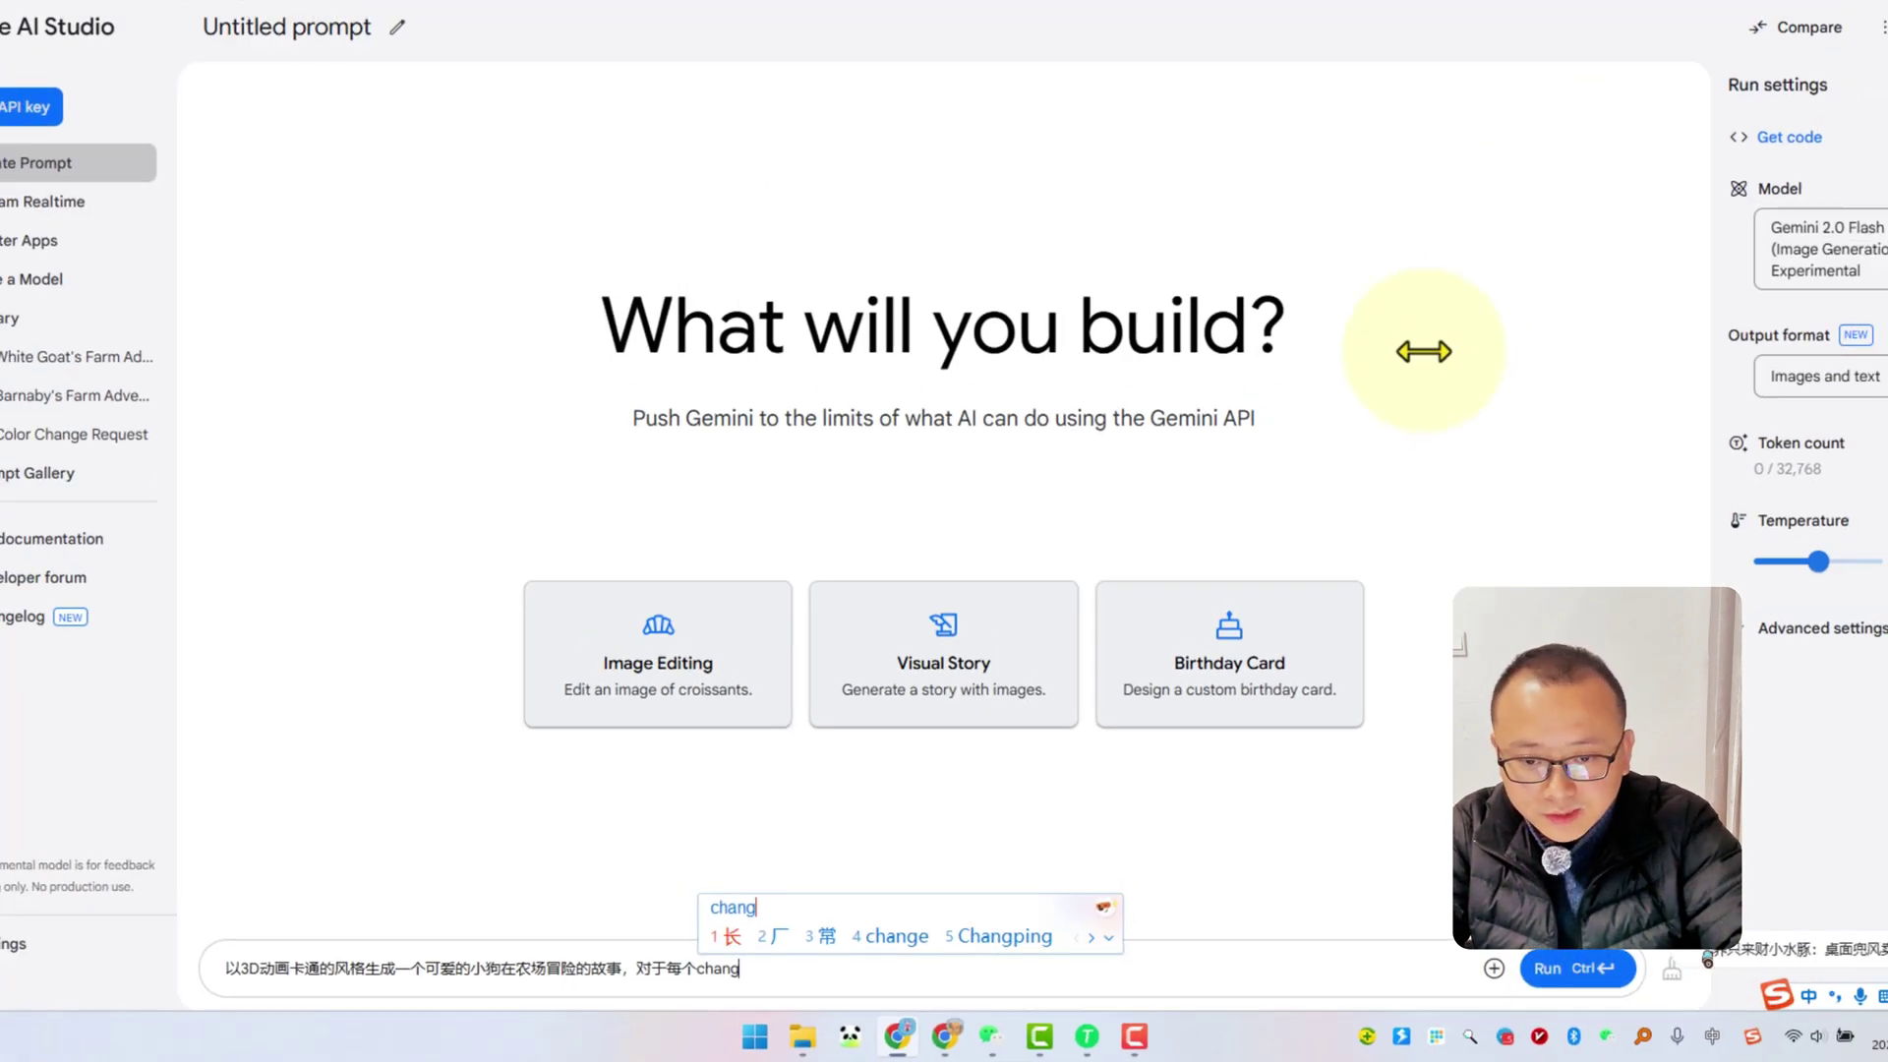
type("jing shengcheng yige")
key("space")
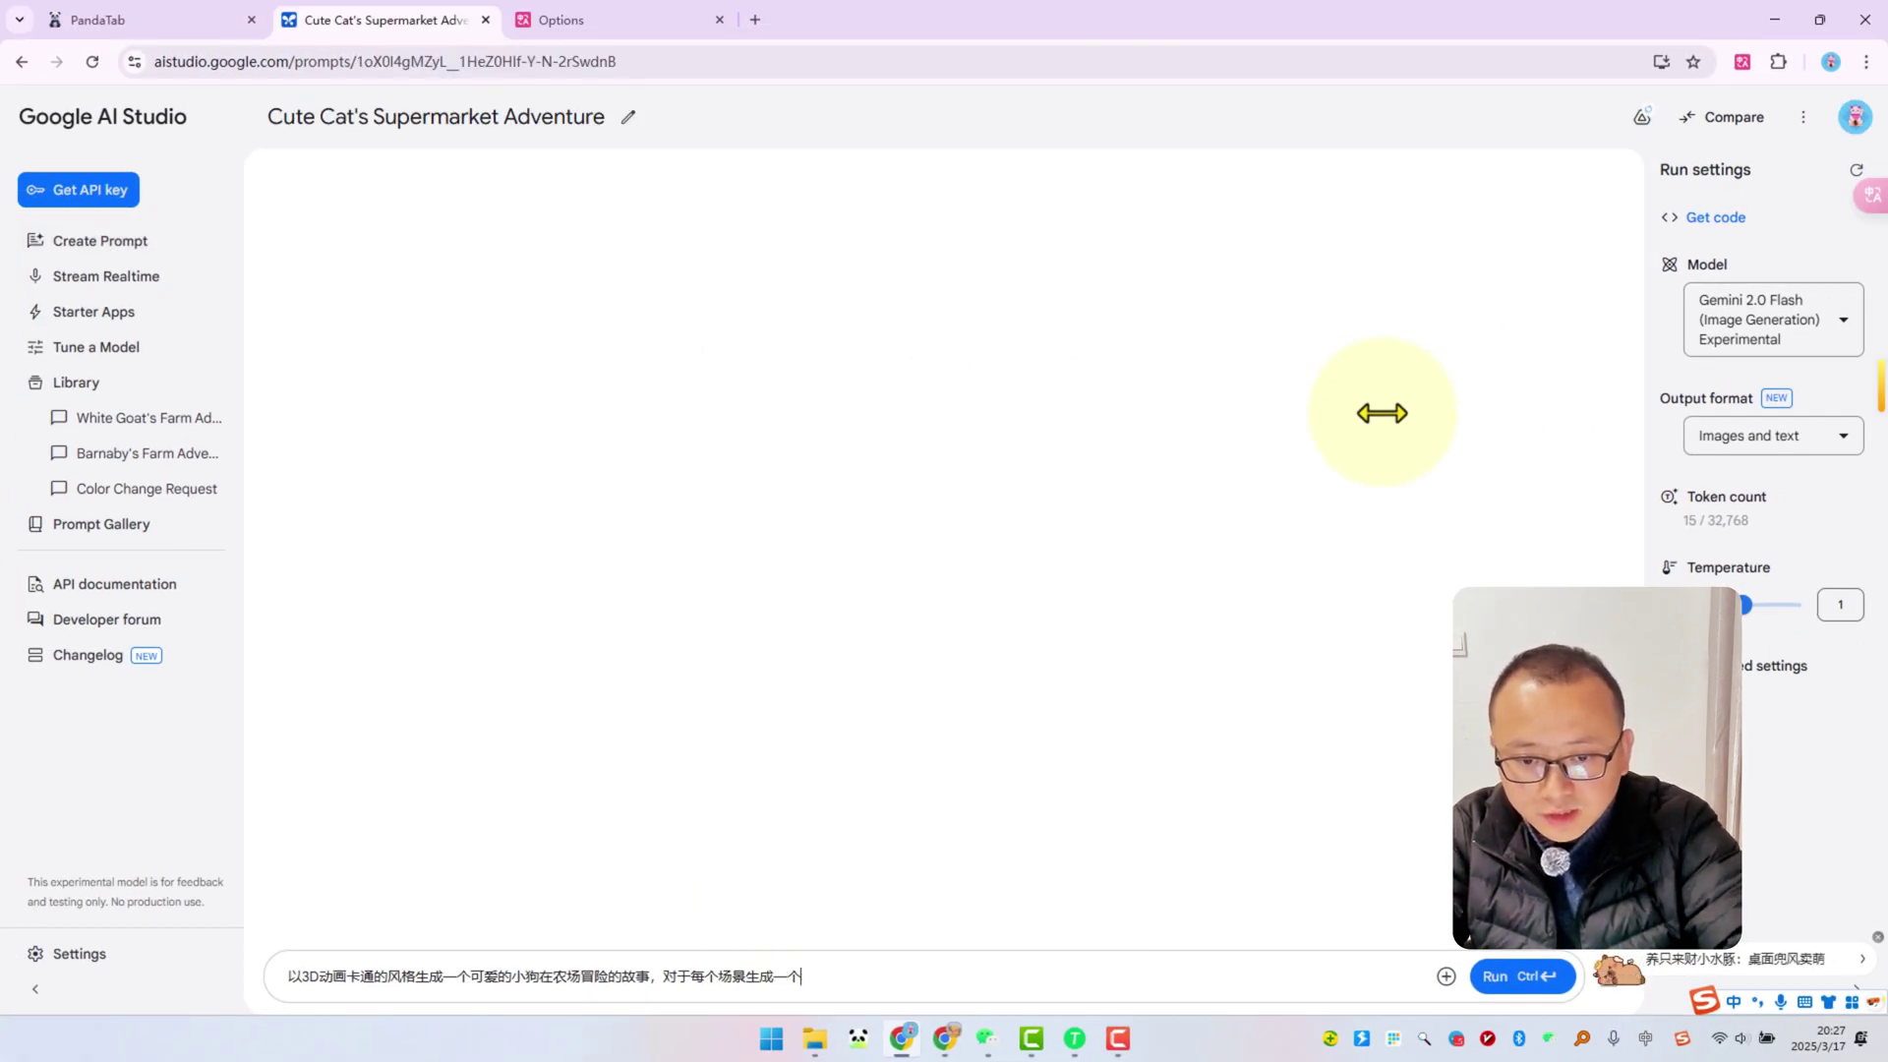
type("tuxiang")
key("space")
left_click(1496, 977)
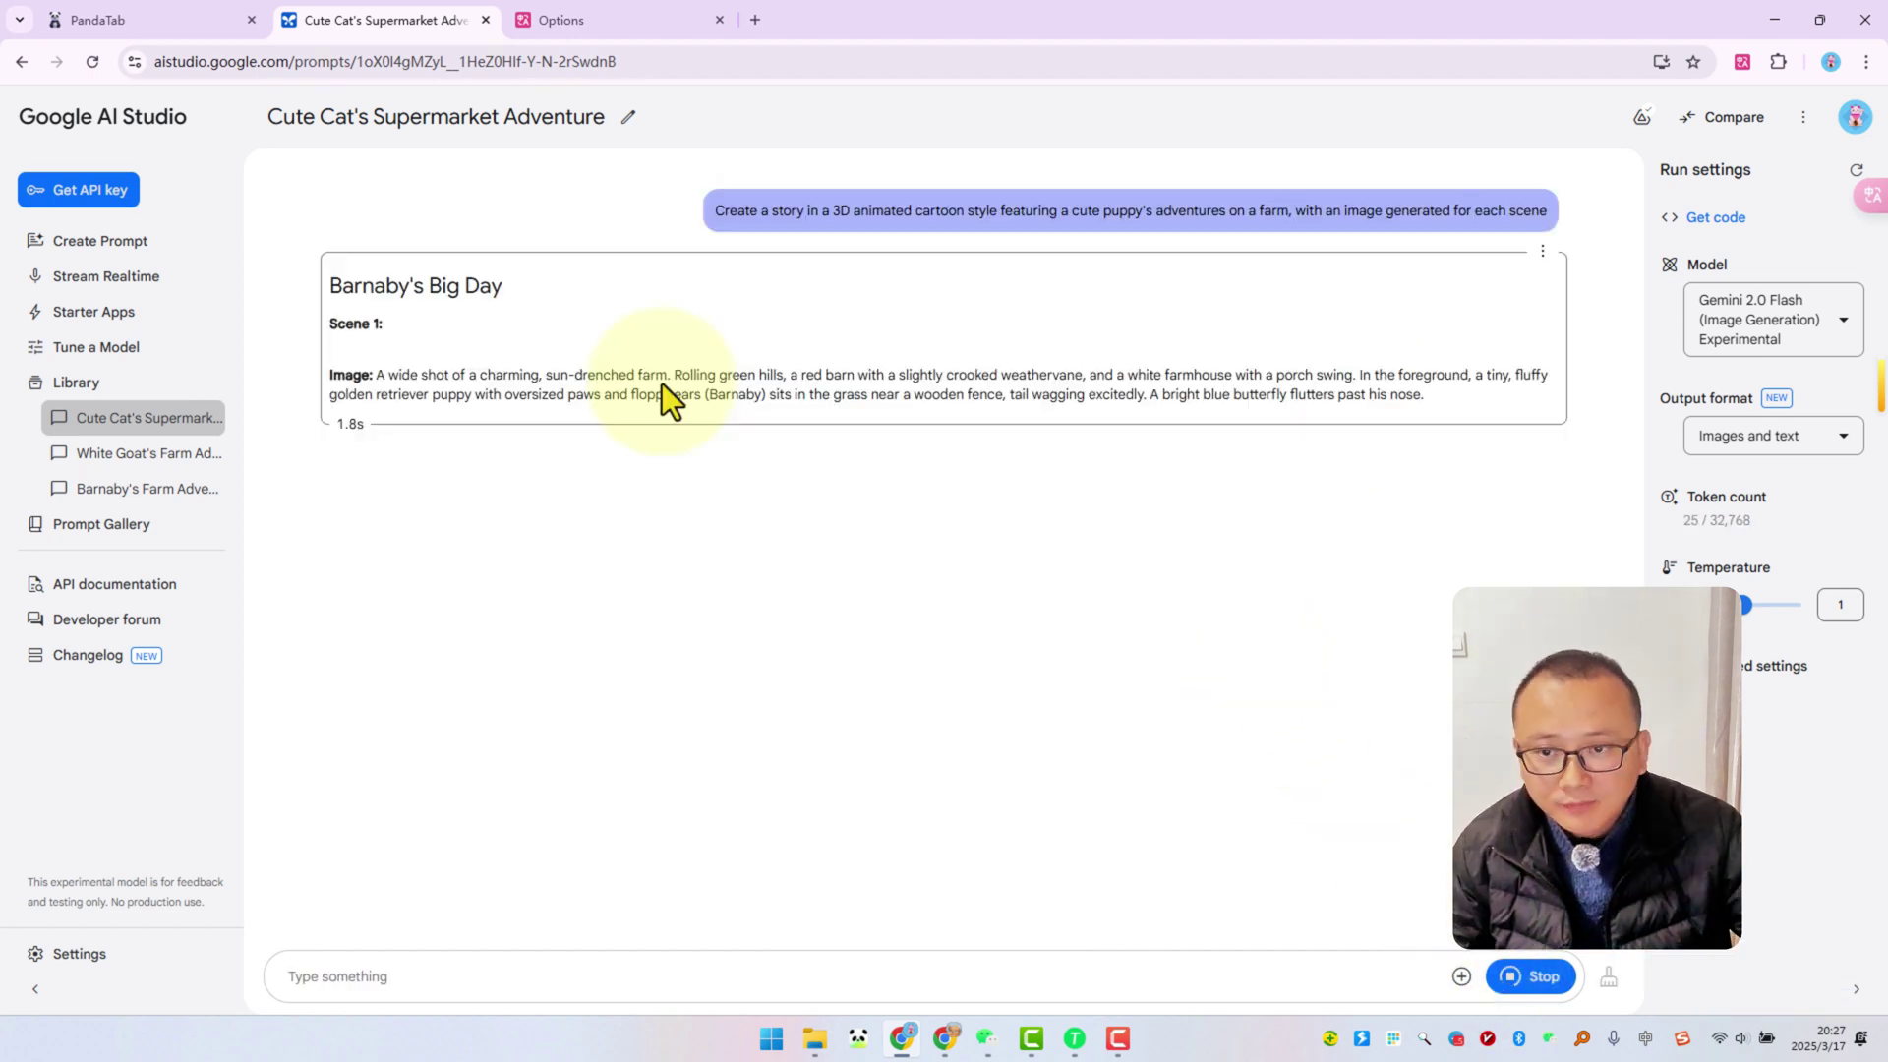
mouse_move(682, 587)
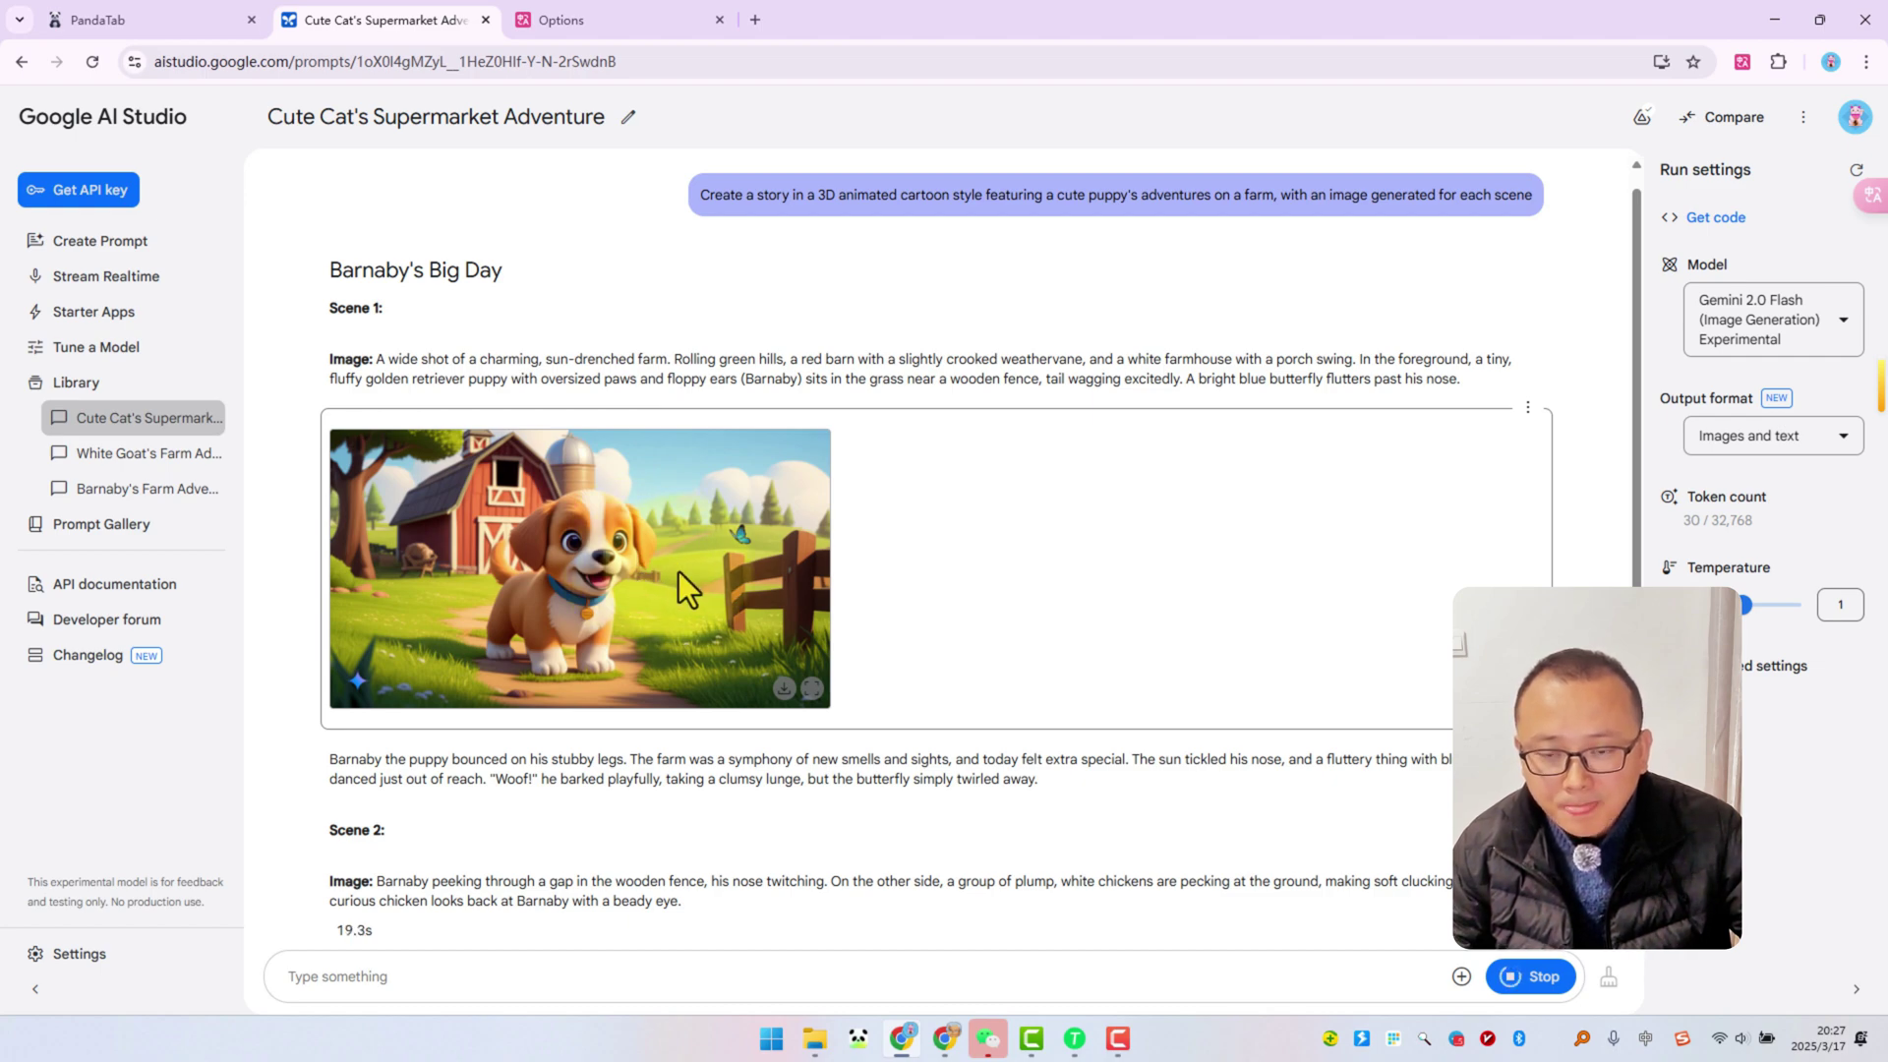
Step: Scroll through the finished Barnaby puppy story scenes back up to the top
scroll(694, 617, "up", 4)
scroll(693, 616, "up", 2)
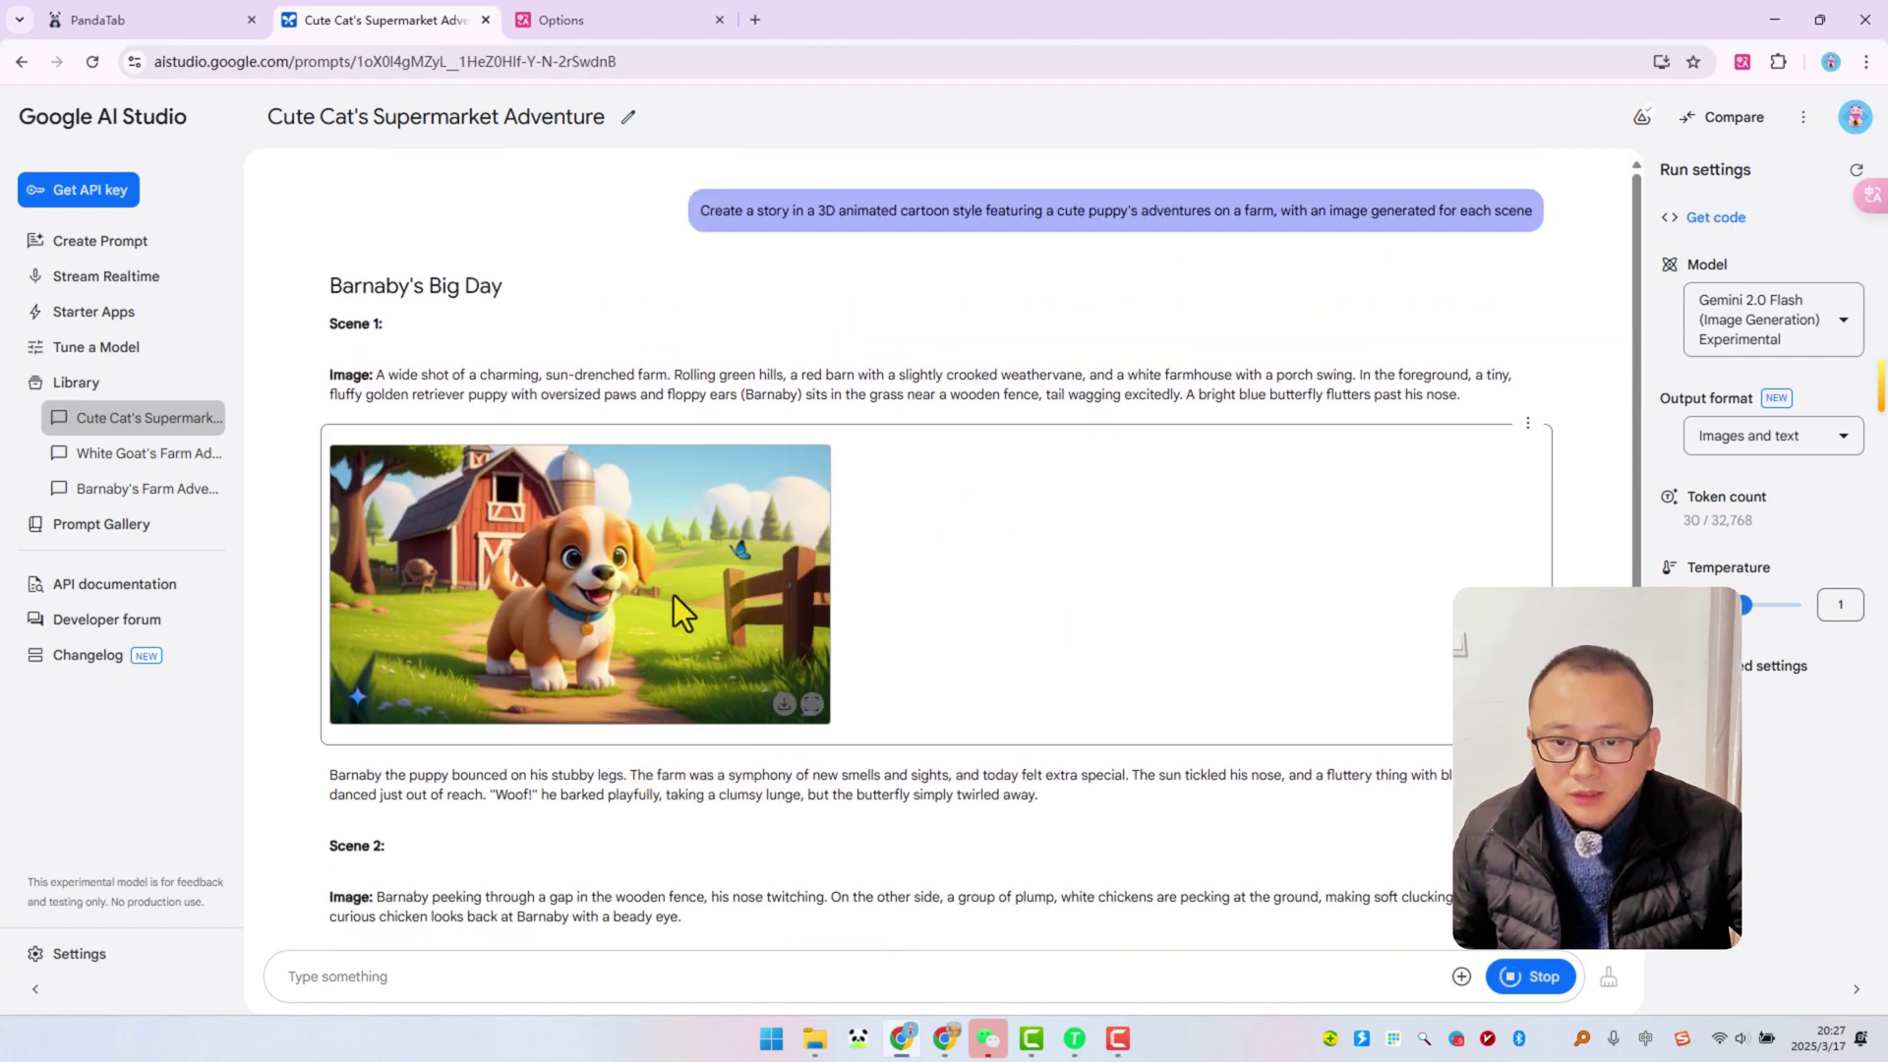
scroll(674, 594, "down", 5)
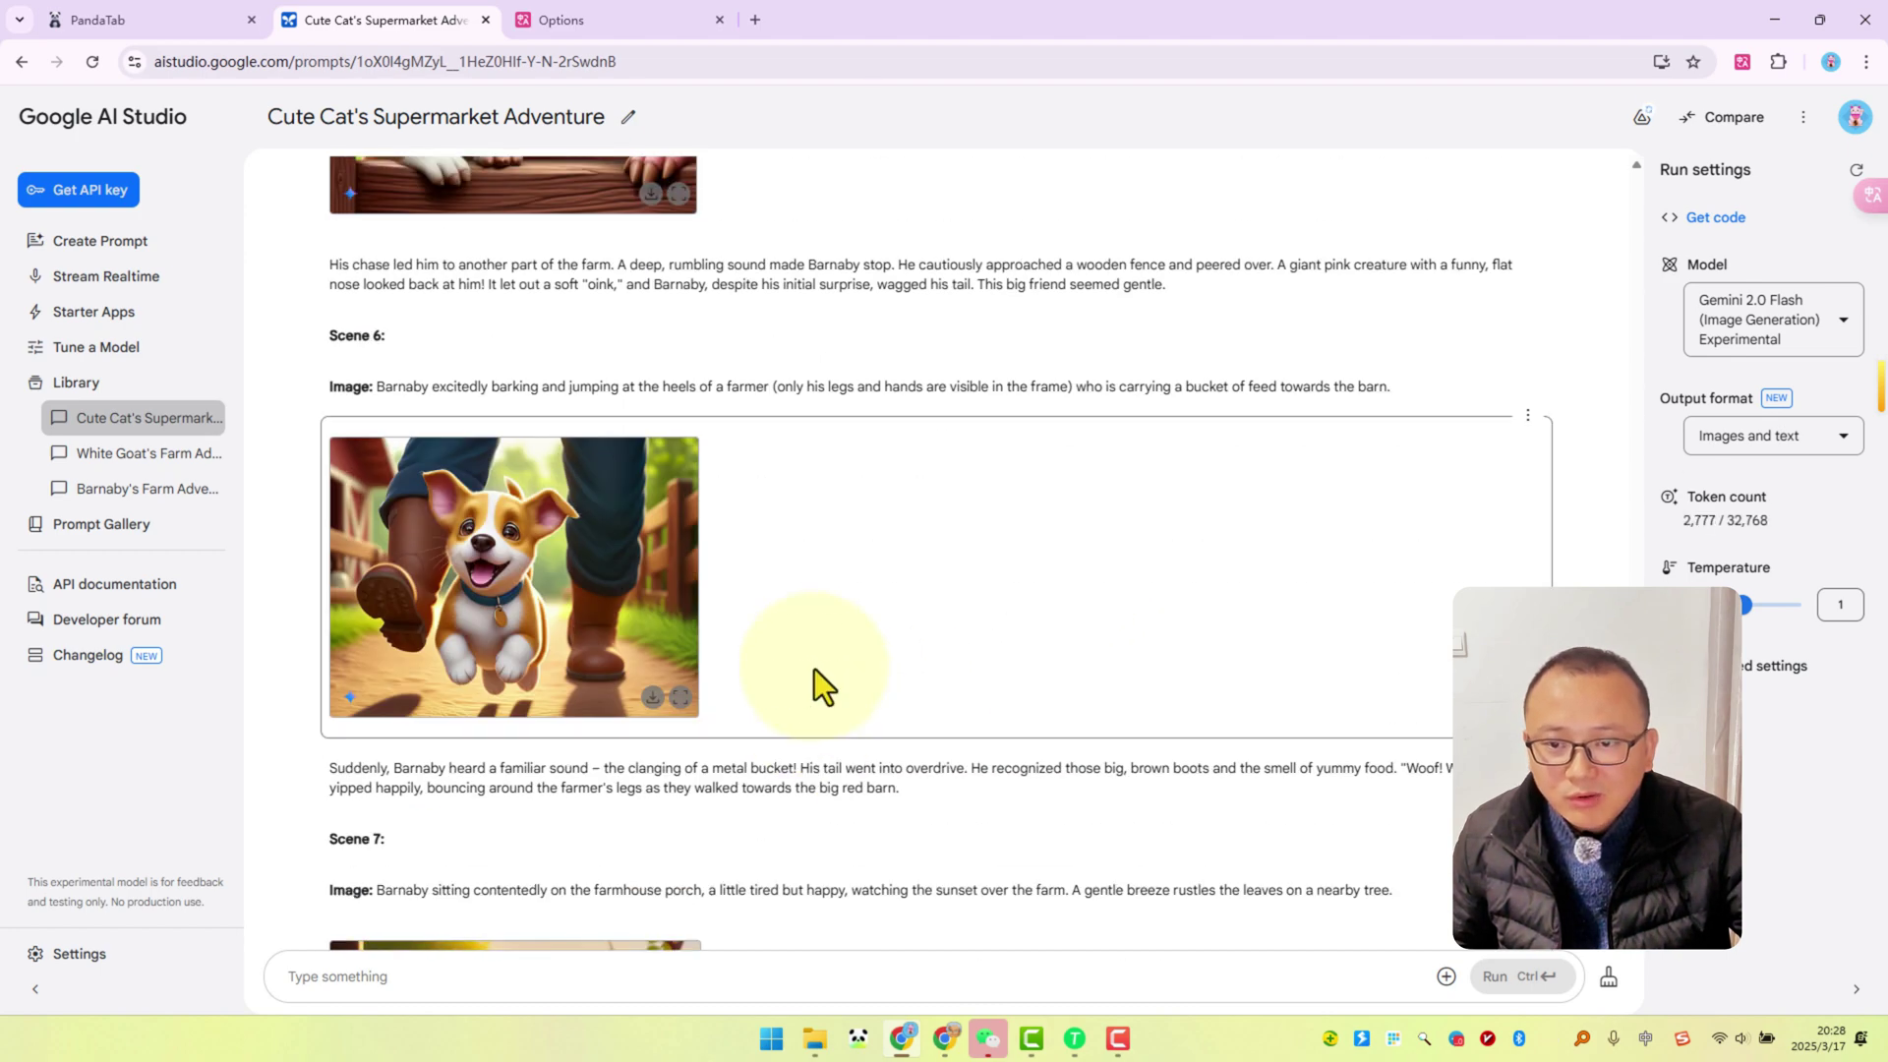
scroll(546, 716, "up", 3)
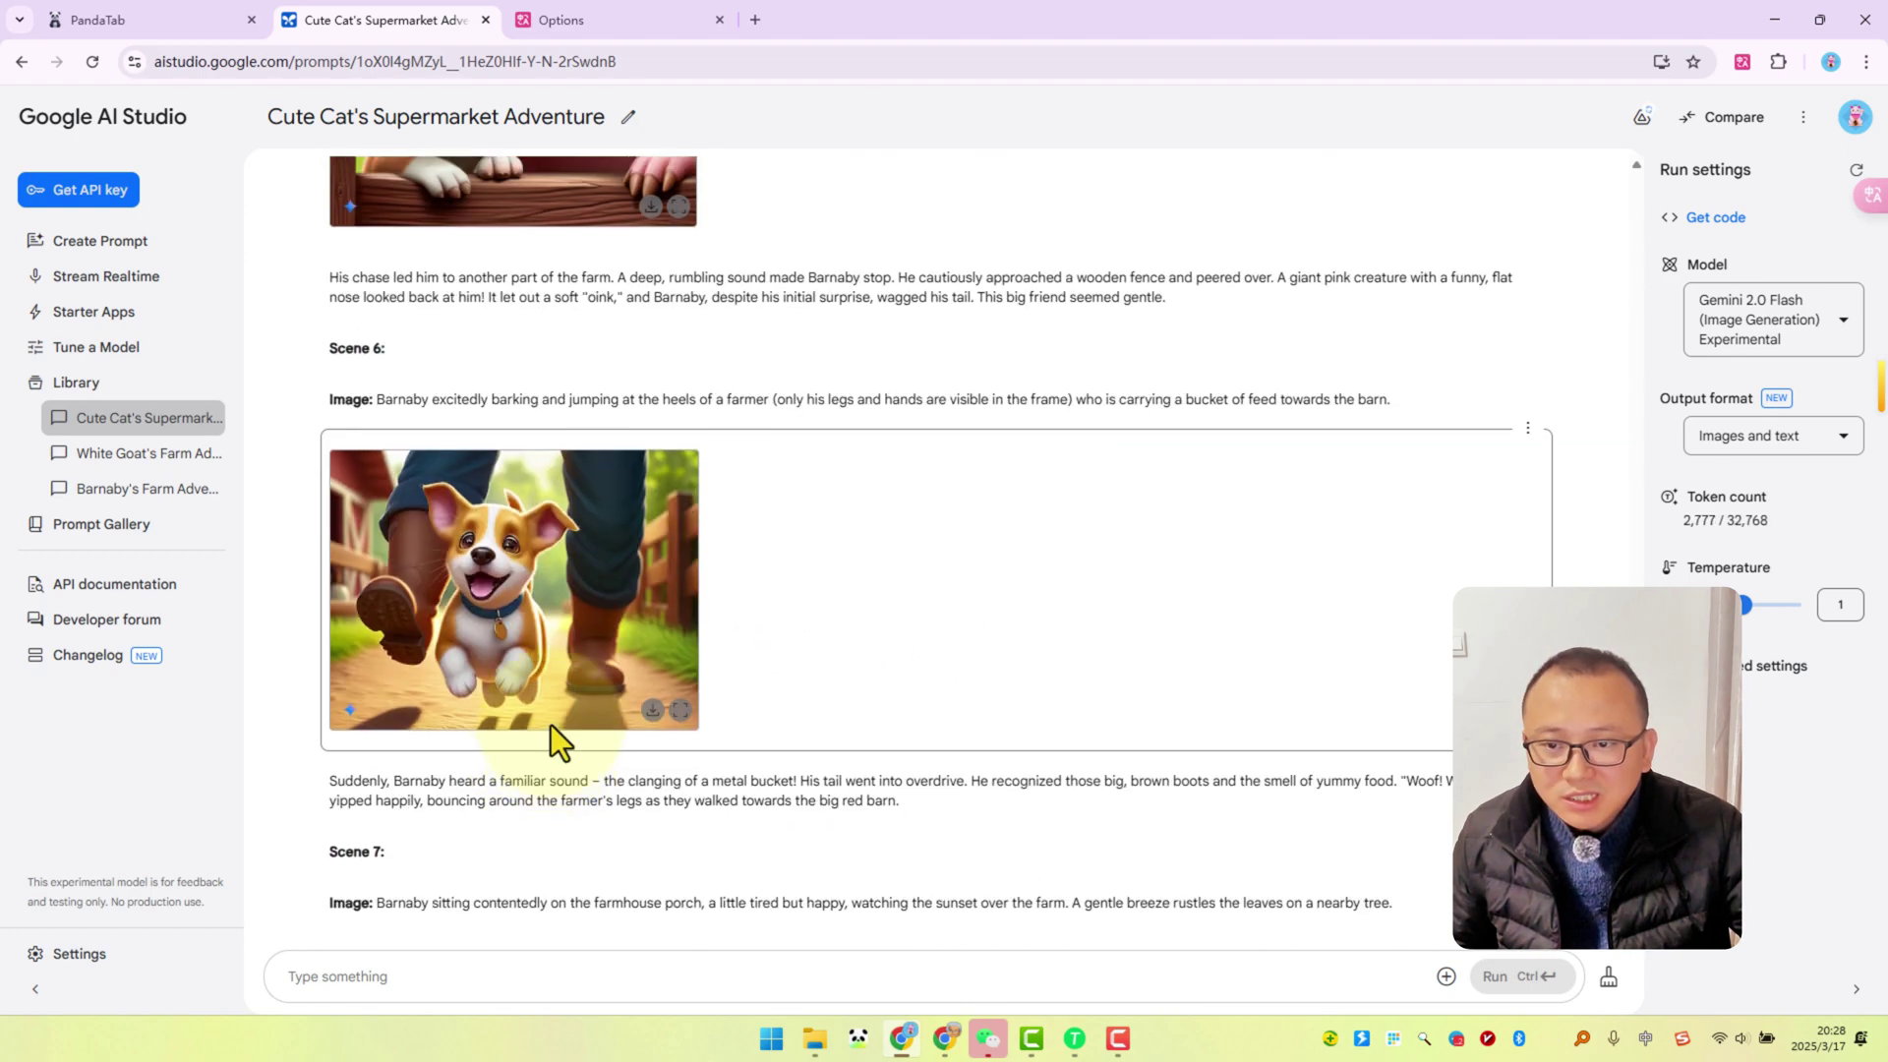
scroll(552, 727, "up", 4)
scroll(551, 727, "up", 2)
scroll(552, 728, "down", 7)
scroll(552, 727, "down", 3)
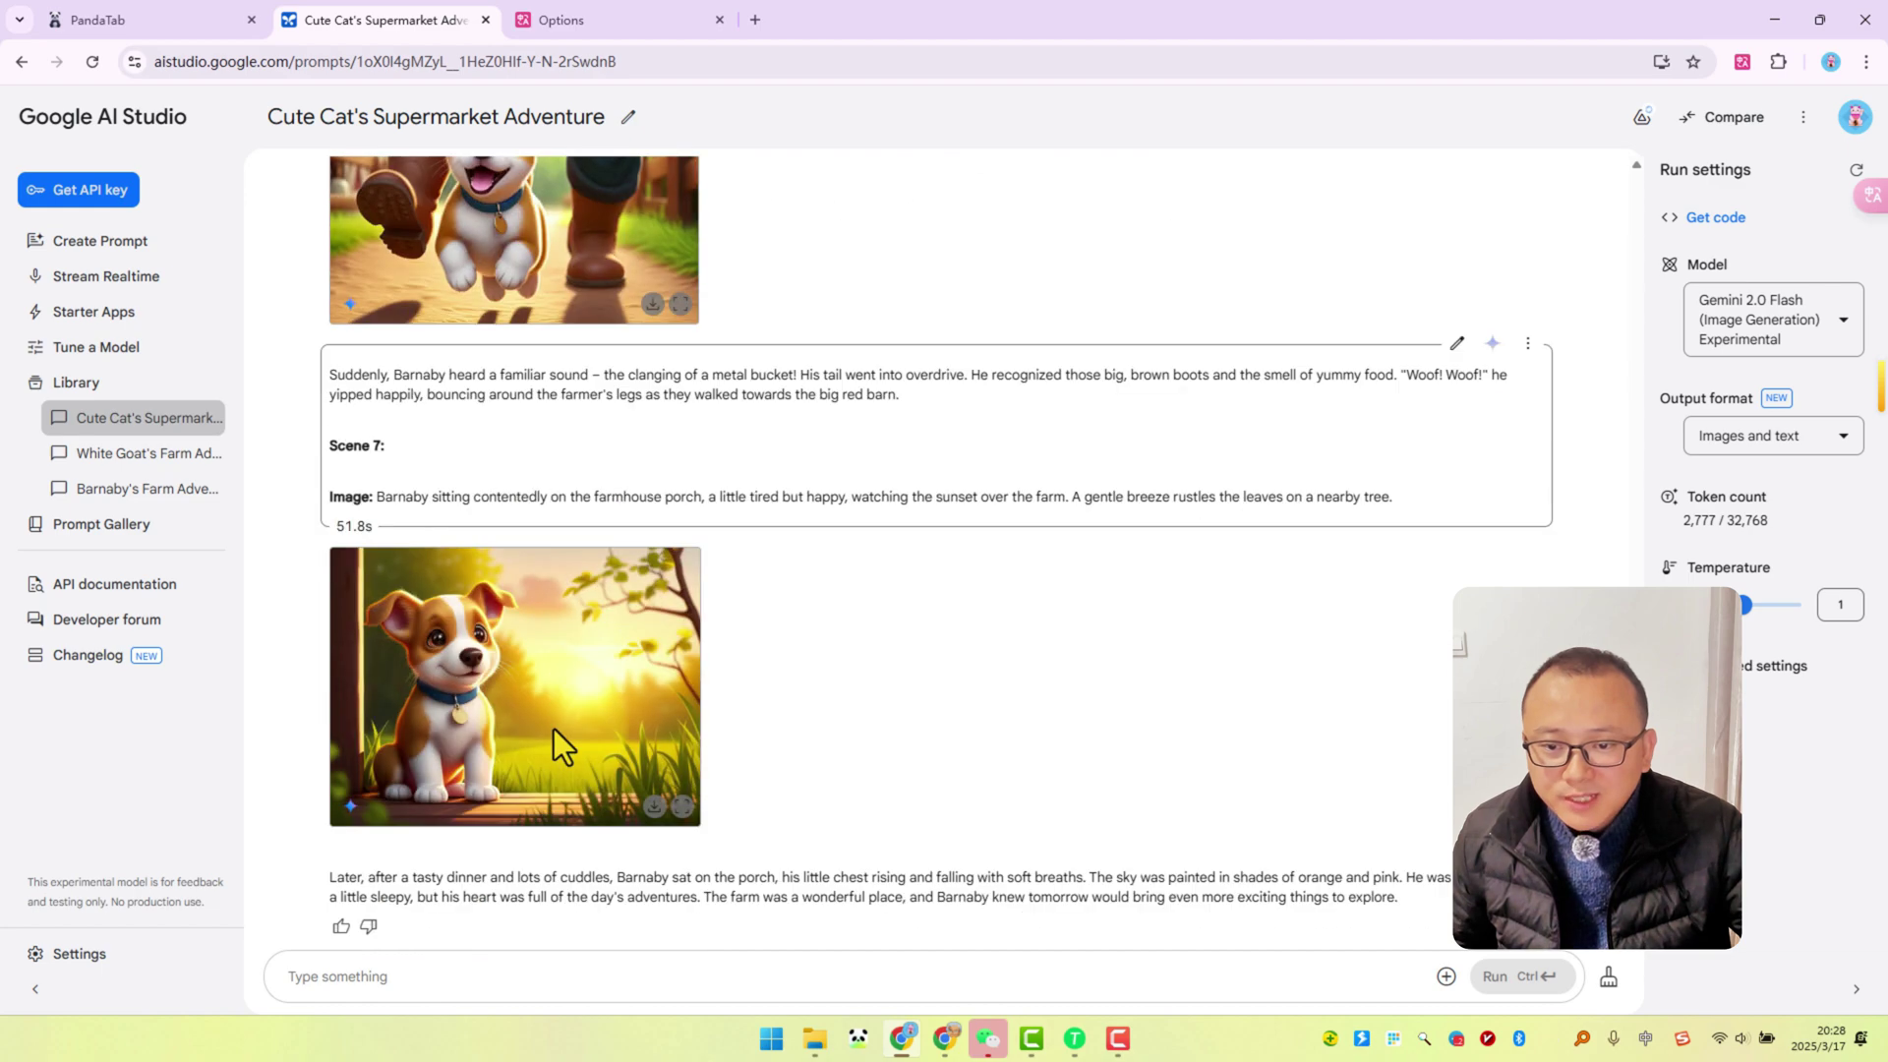
scroll(552, 729, "up", 1)
scroll(521, 668, "up", 2)
scroll(502, 629, "up", 5)
scroll(502, 625, "up", 1)
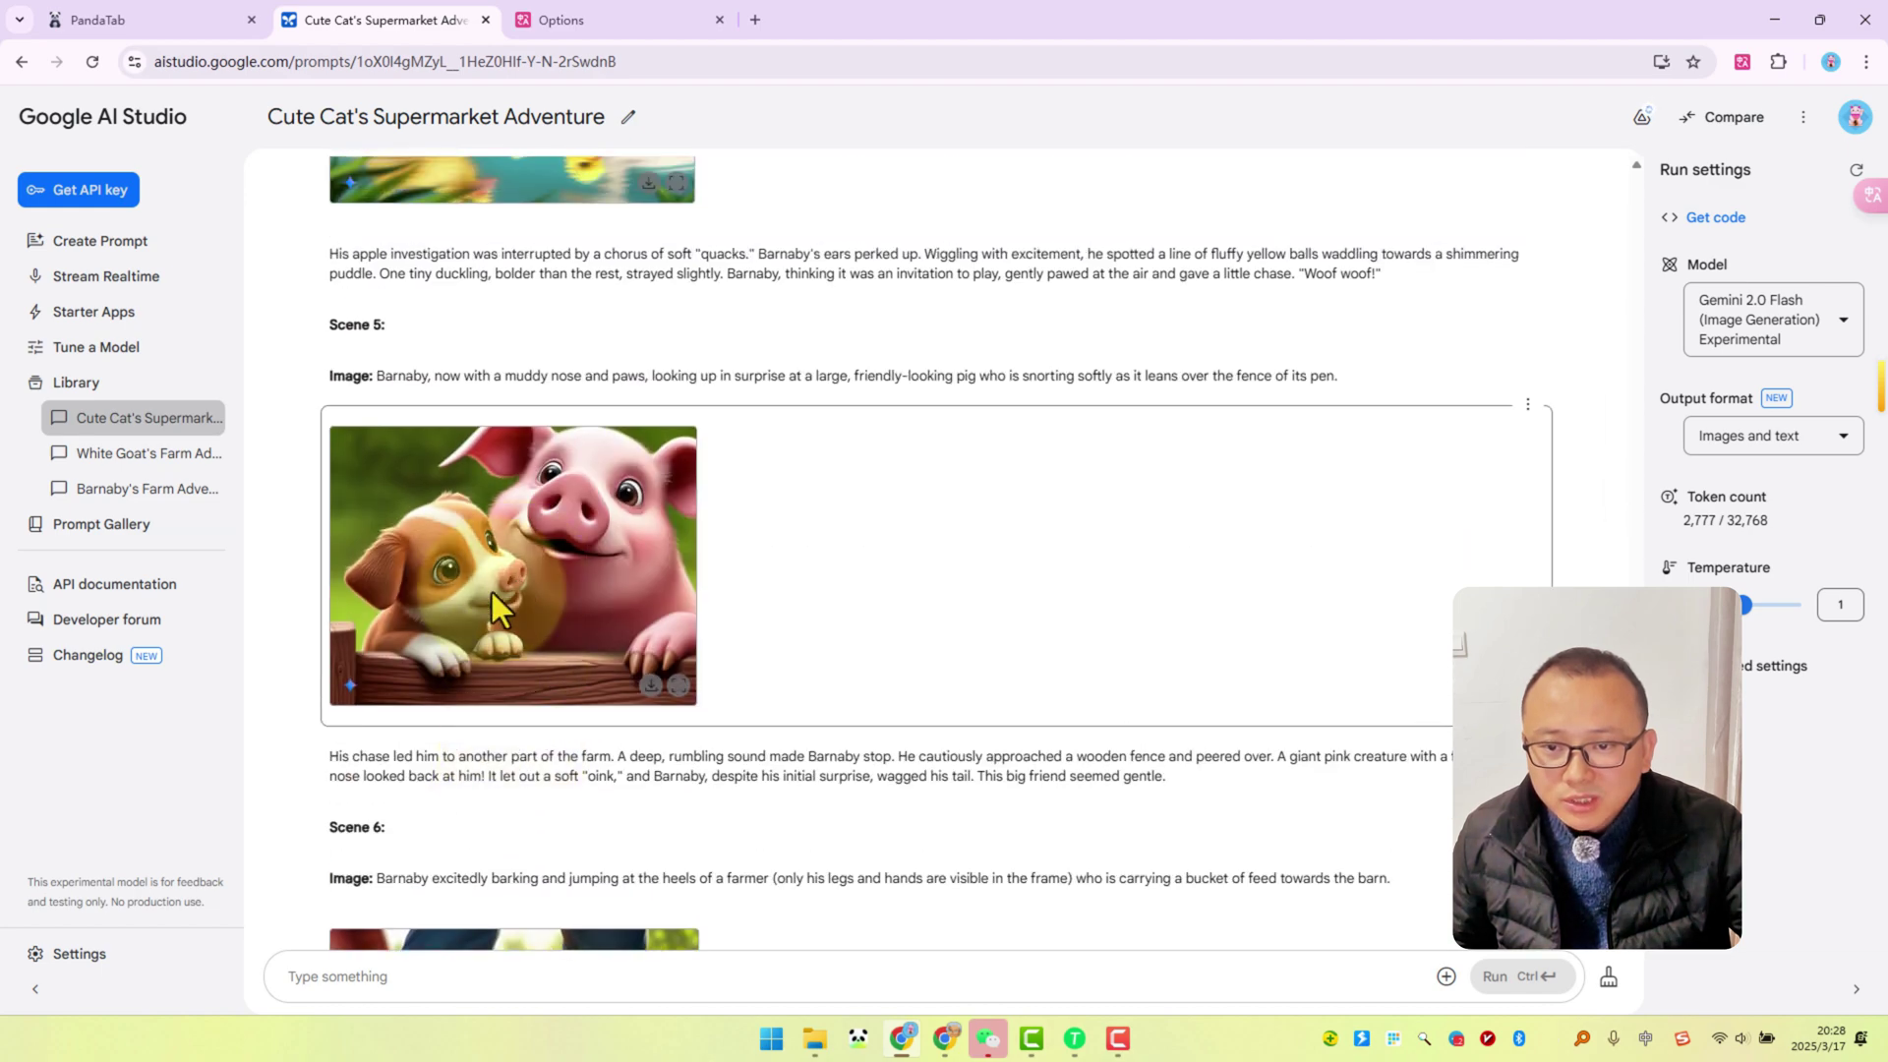
scroll(513, 605, "up", 3)
scroll(561, 536, "up", 4)
scroll(554, 547, "up", 3)
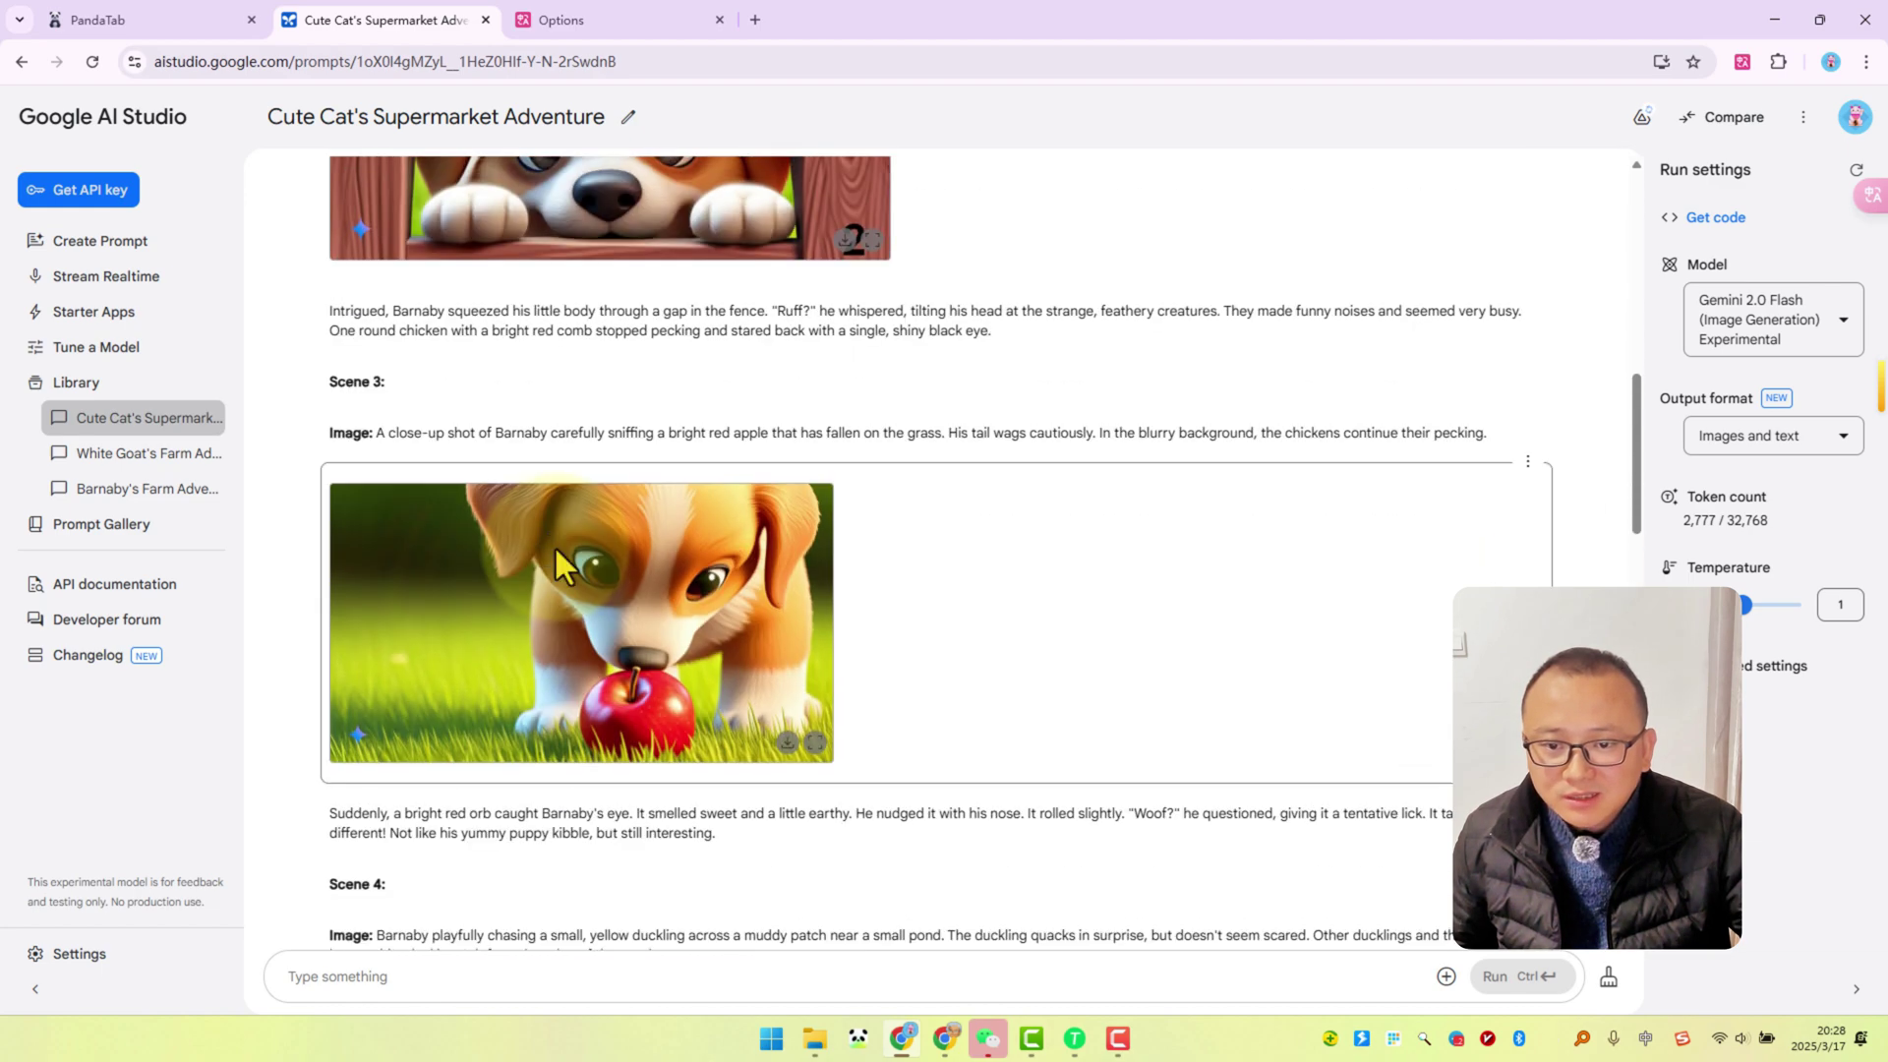
scroll(553, 547, "up", 6)
scroll(553, 548, "up", 5)
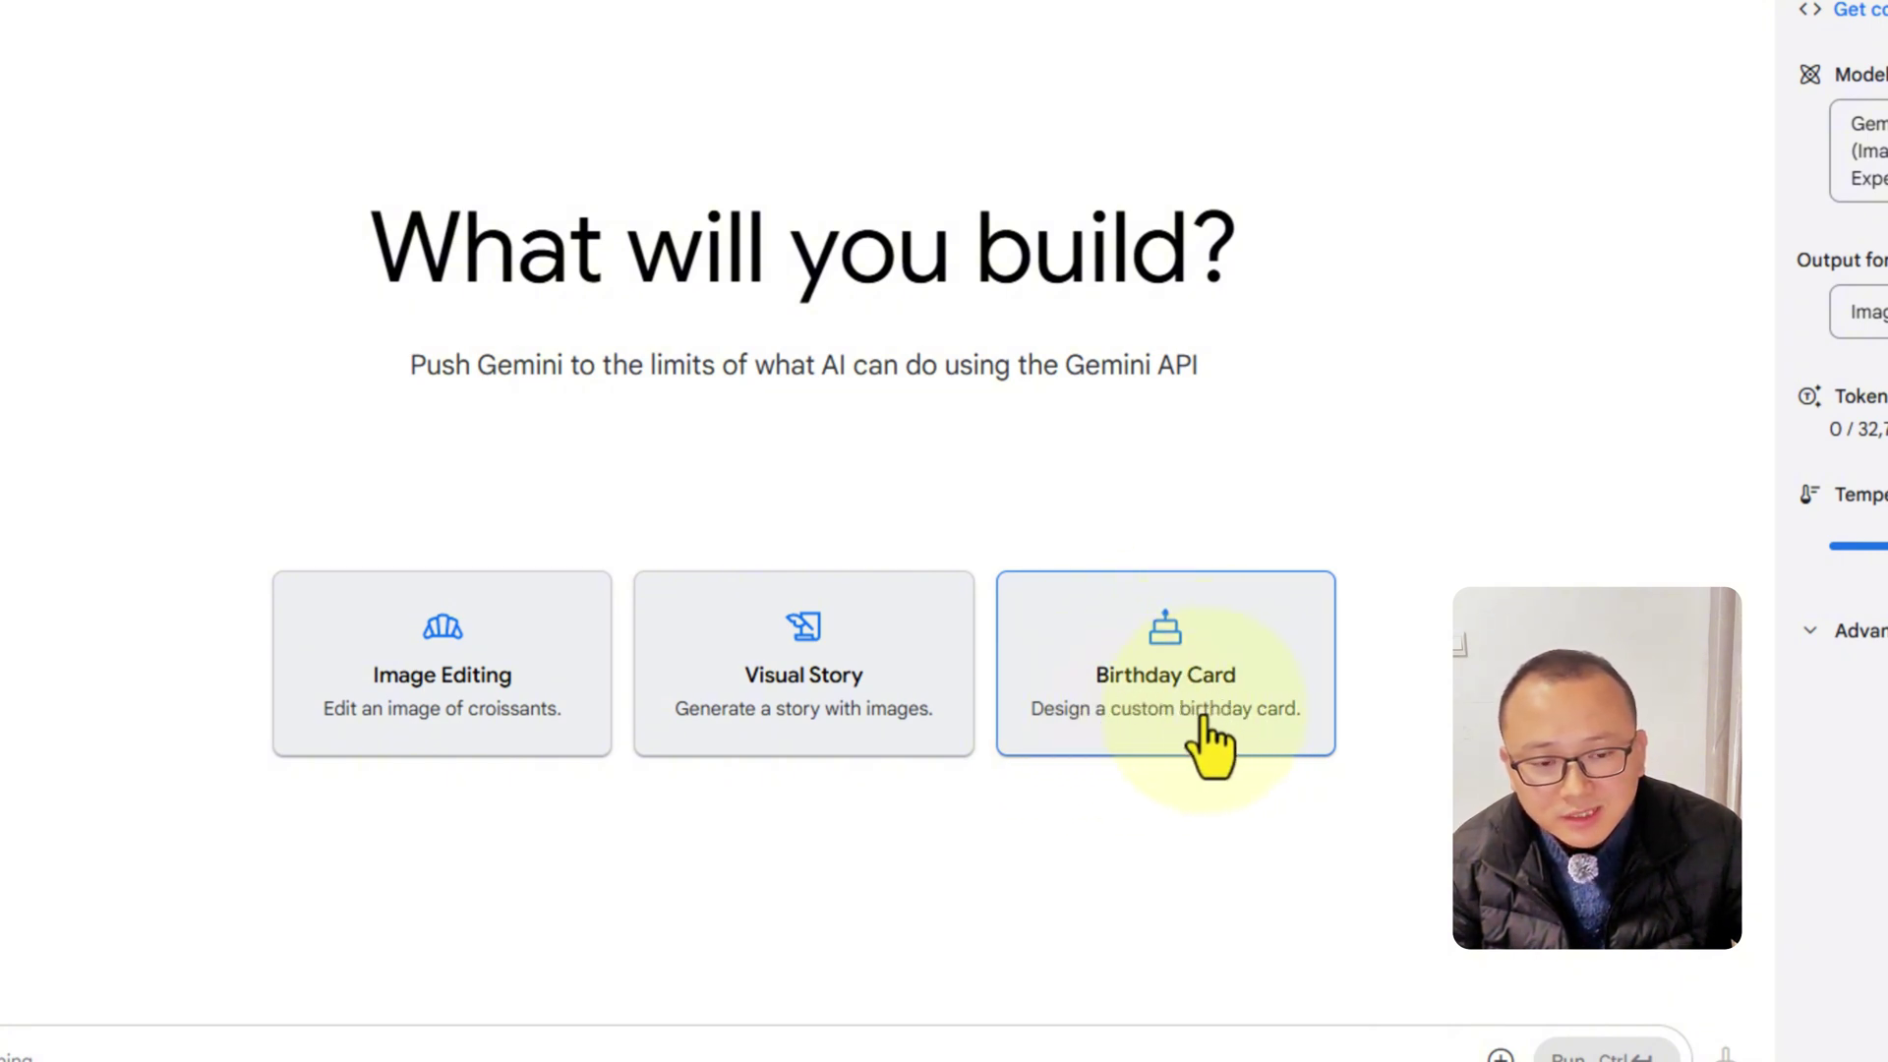
Step: Run the Birthday Card starter, then view the floral 'Happy Birthday!' card enlarged
left_click(1135, 693)
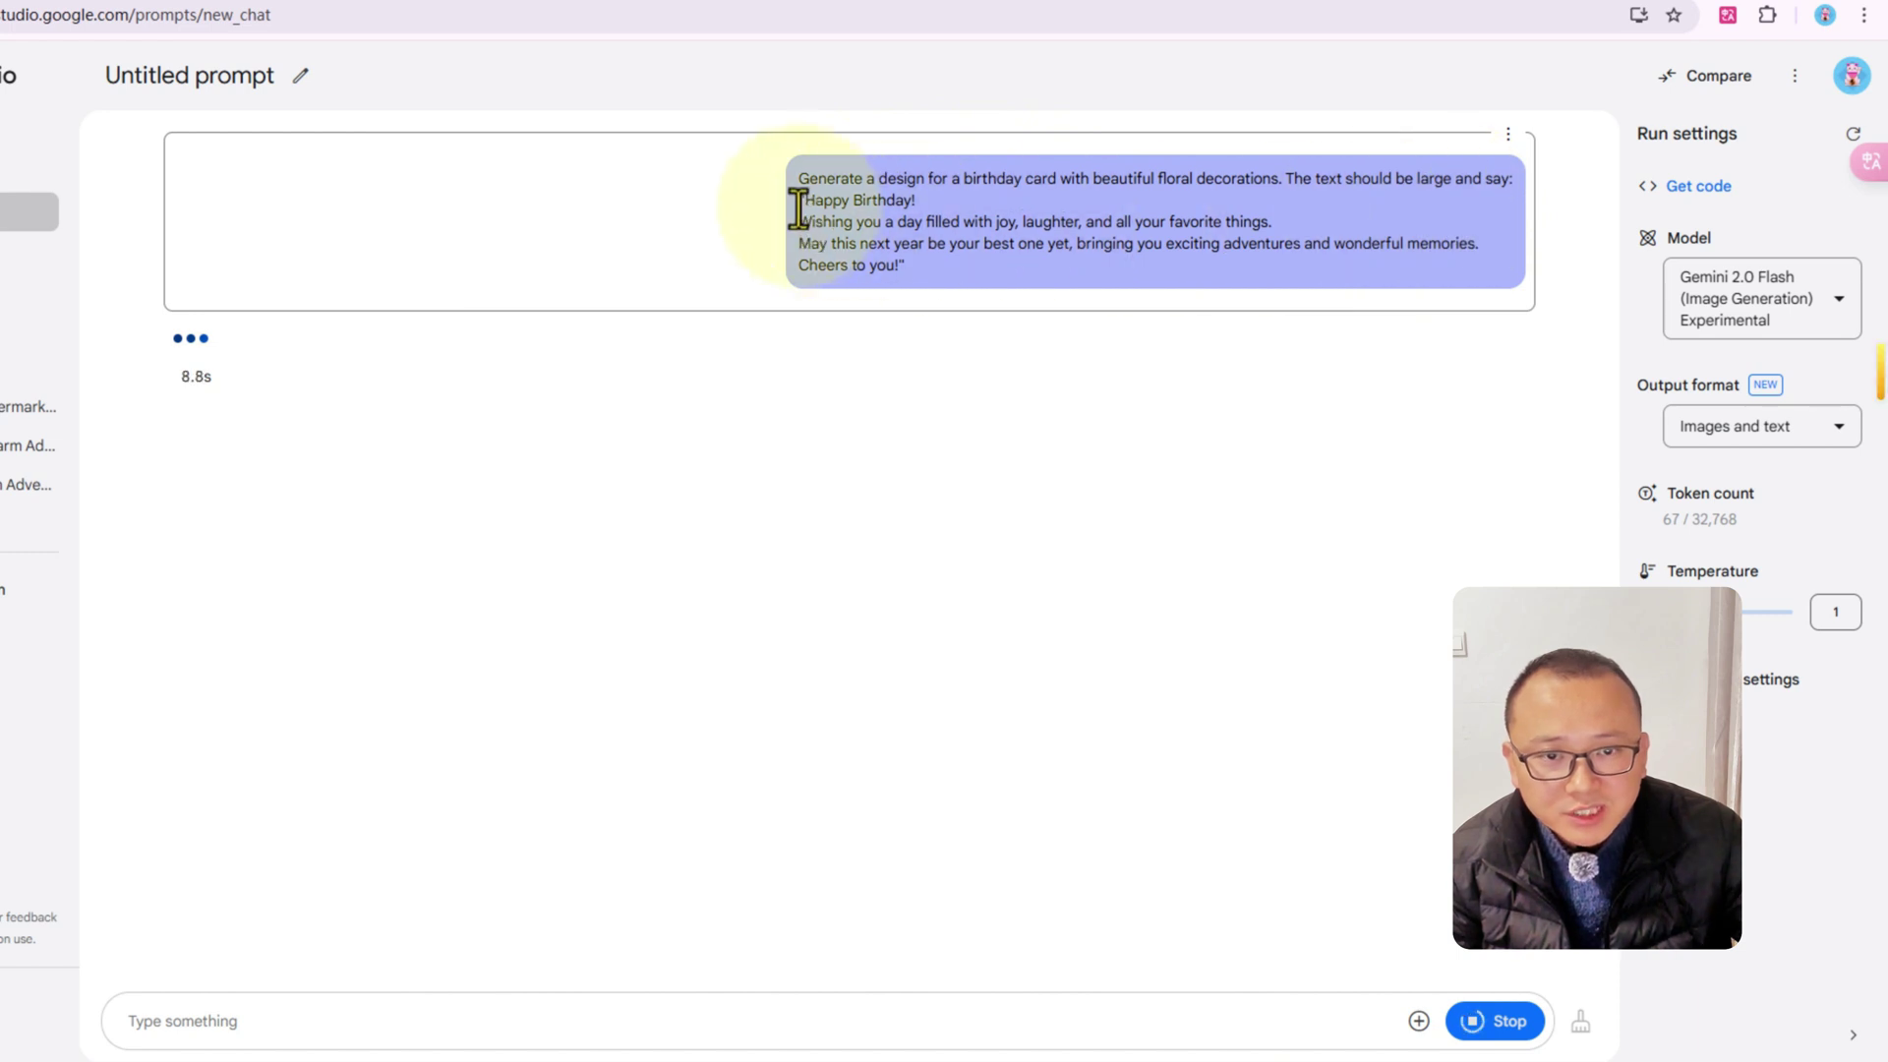
left_click_drag(798, 202, 994, 251)
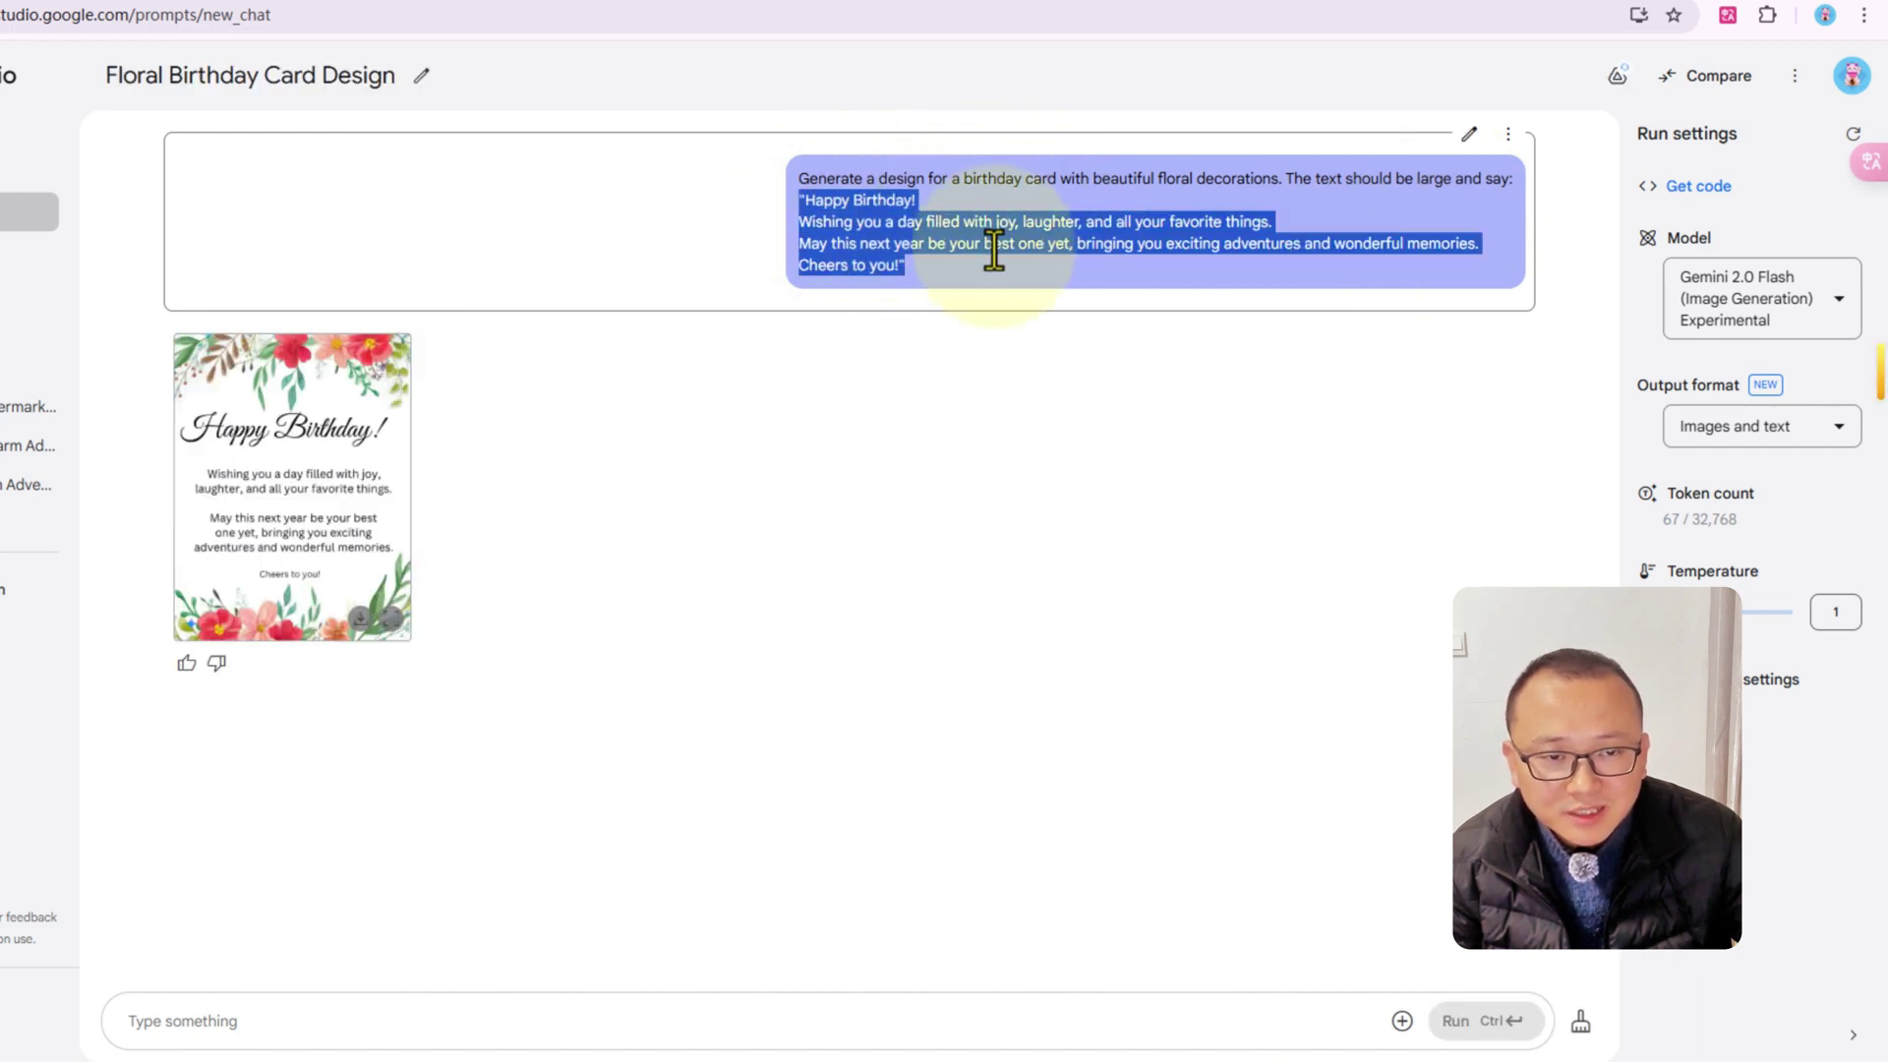
left_click(392, 619)
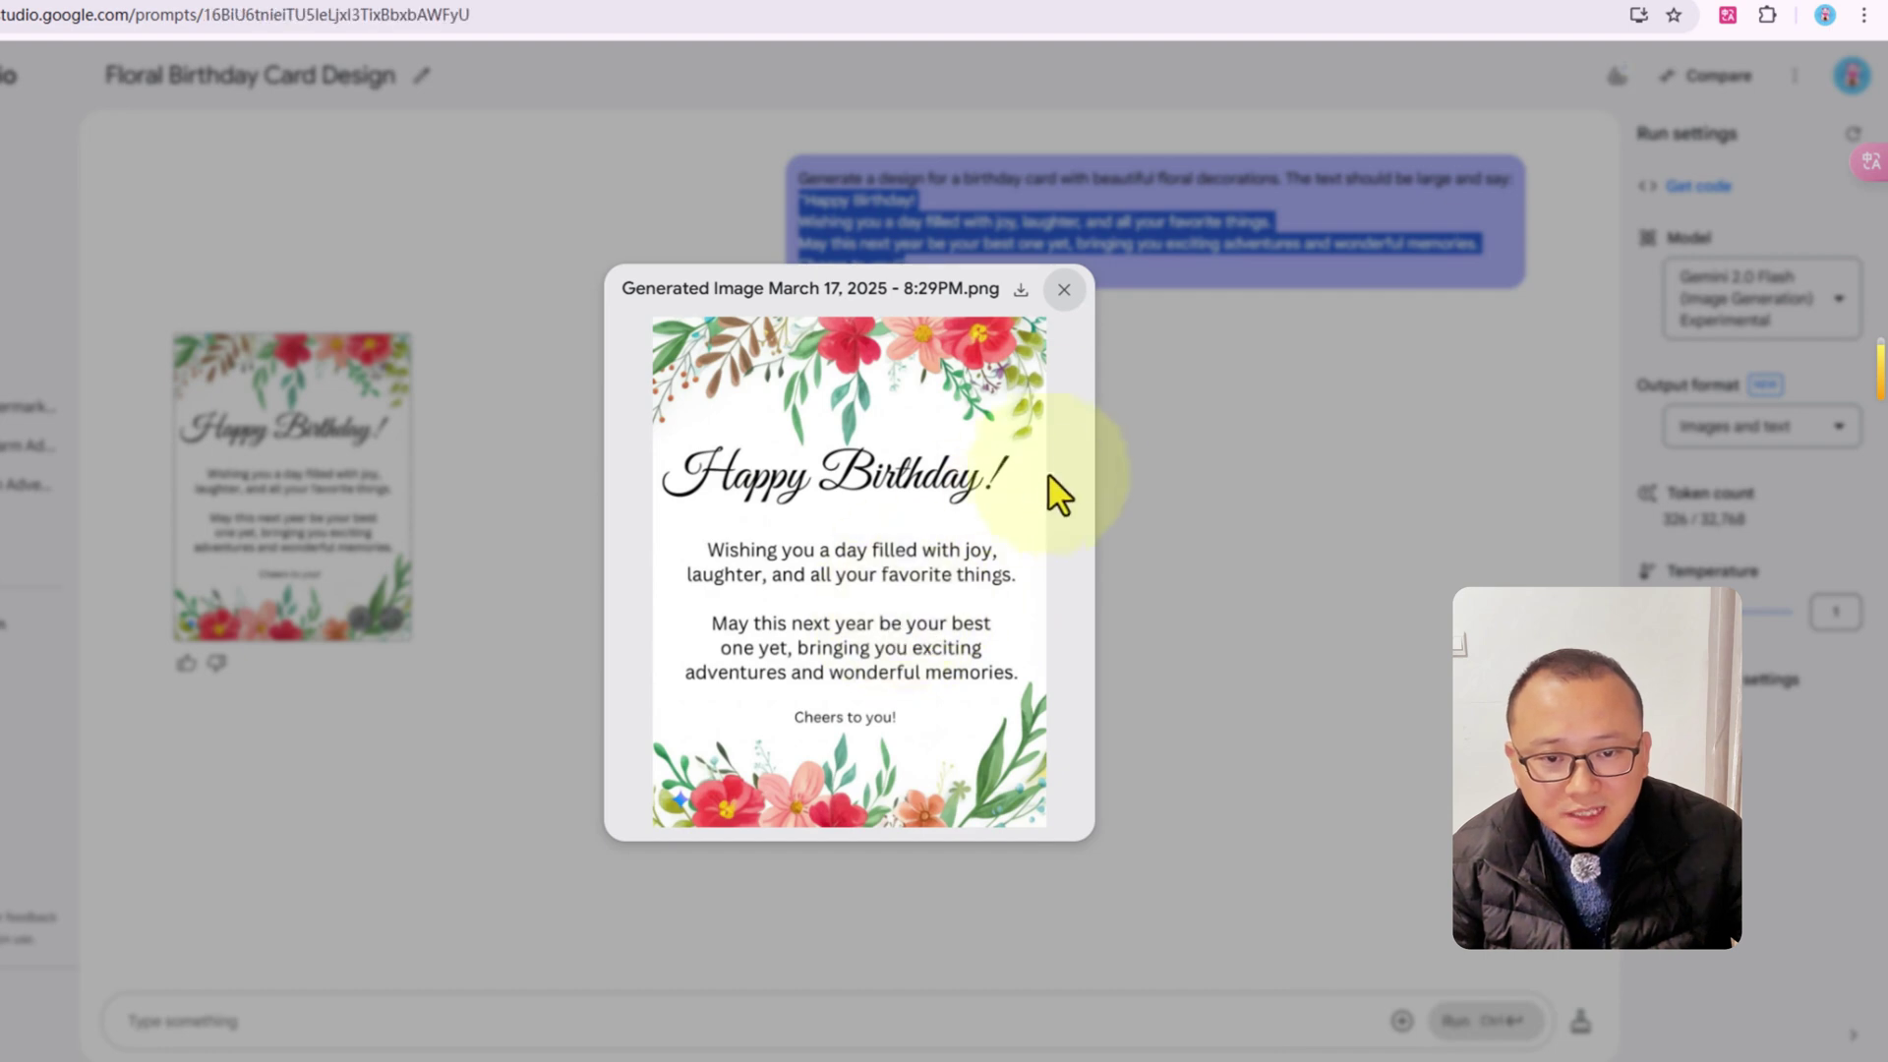
left_click(1064, 291)
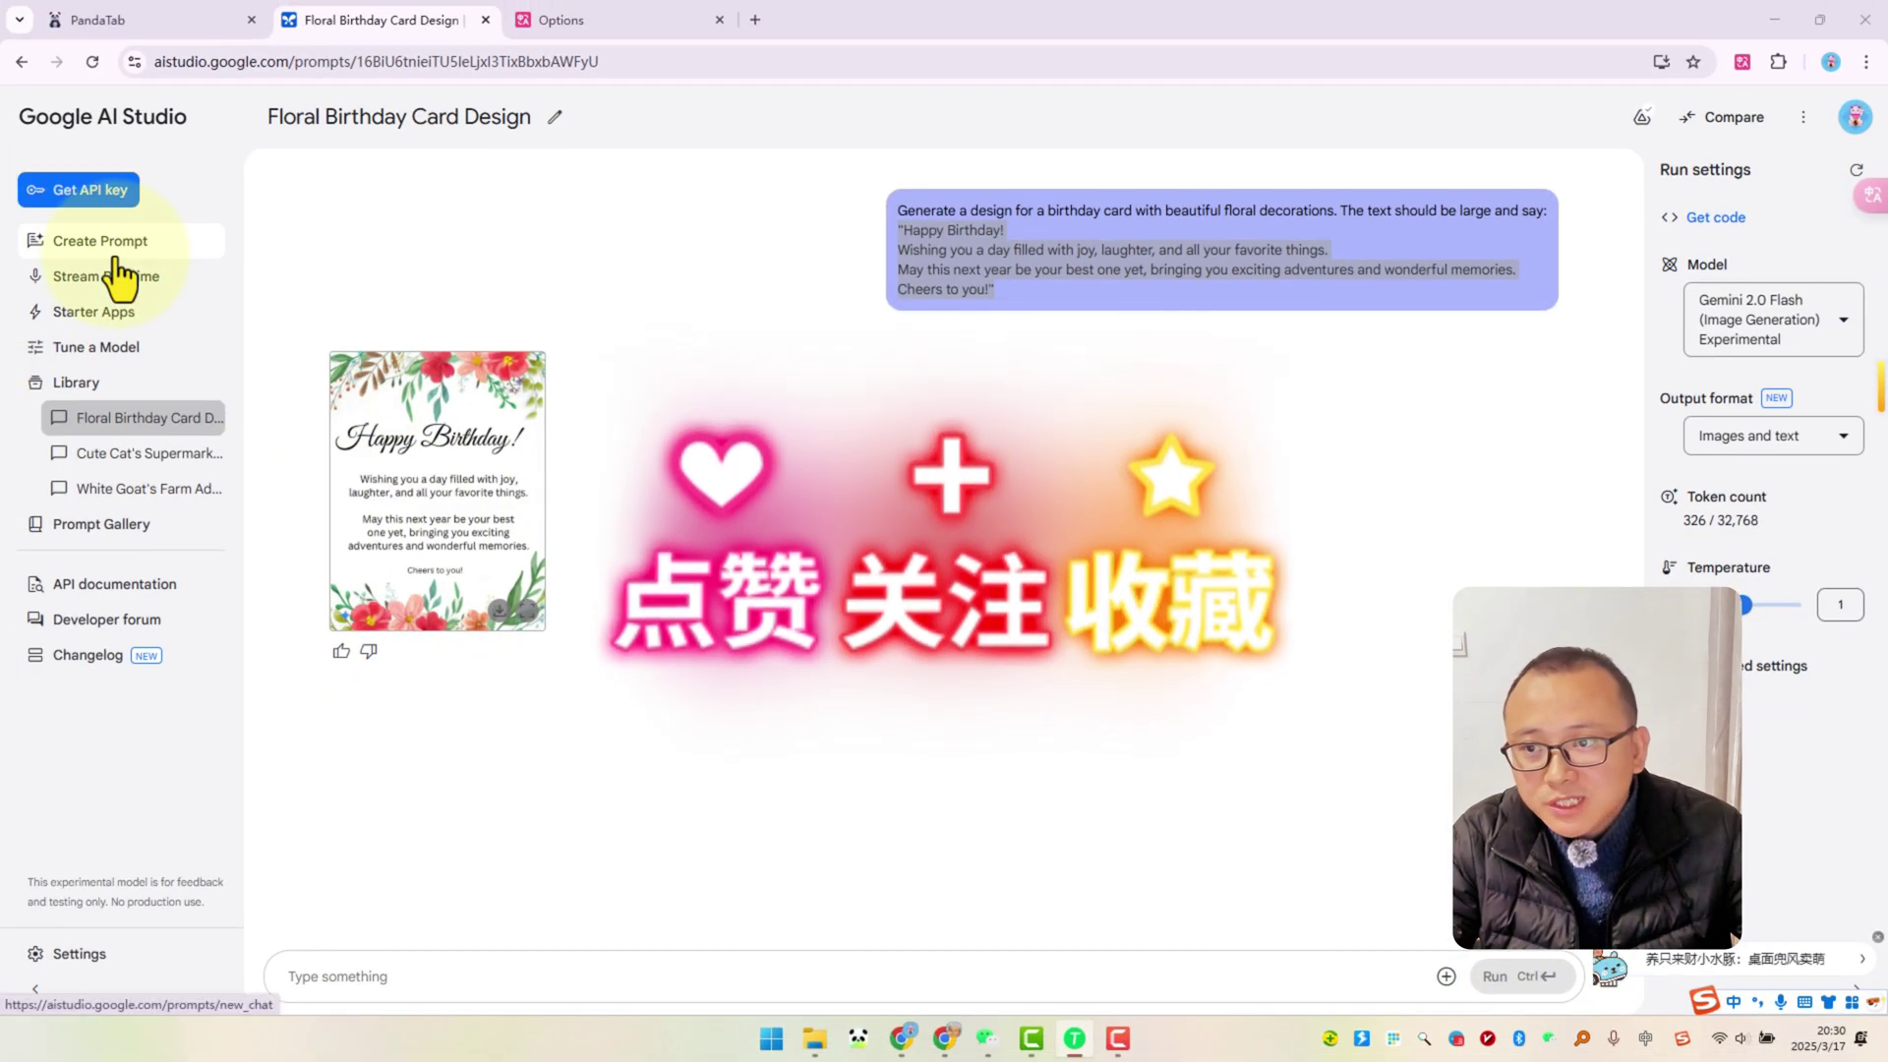
Step: Create a new blank prompt, then head to the AI 工作台 site via the address bar
left_click(116, 258)
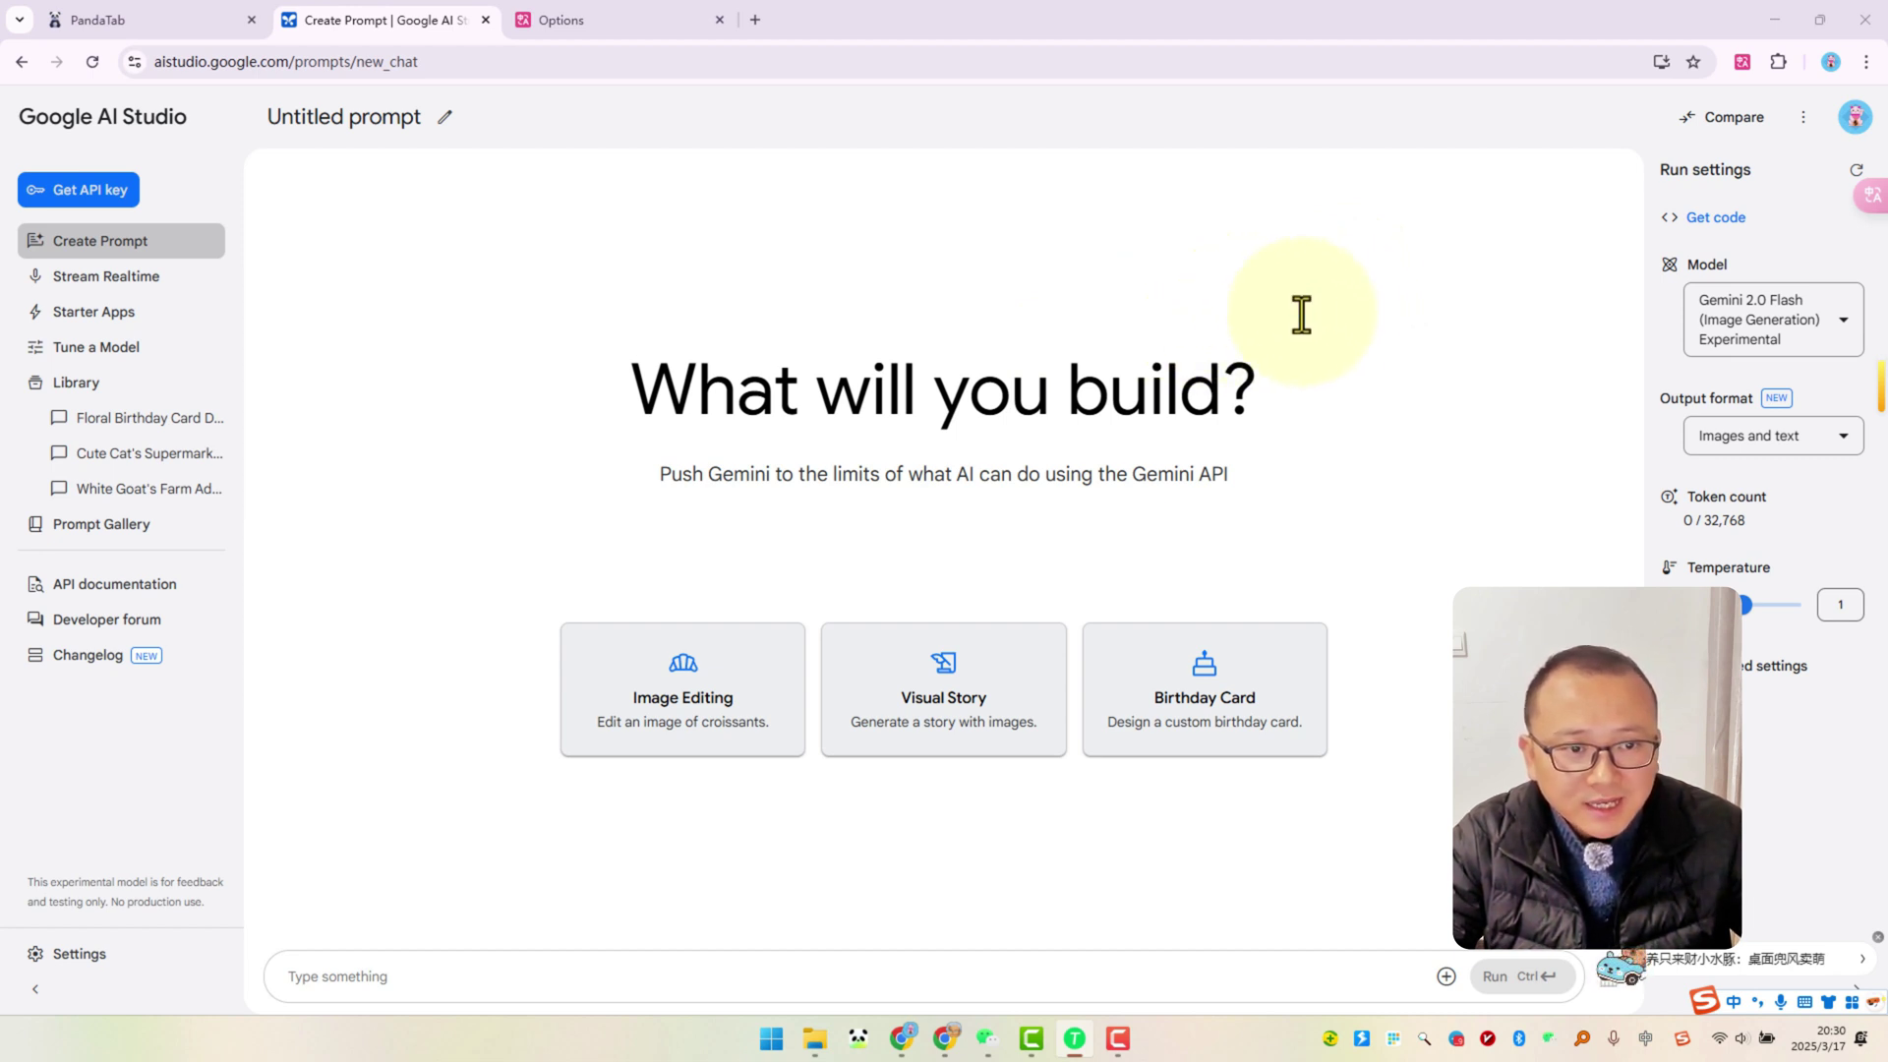
left_click(514, 63)
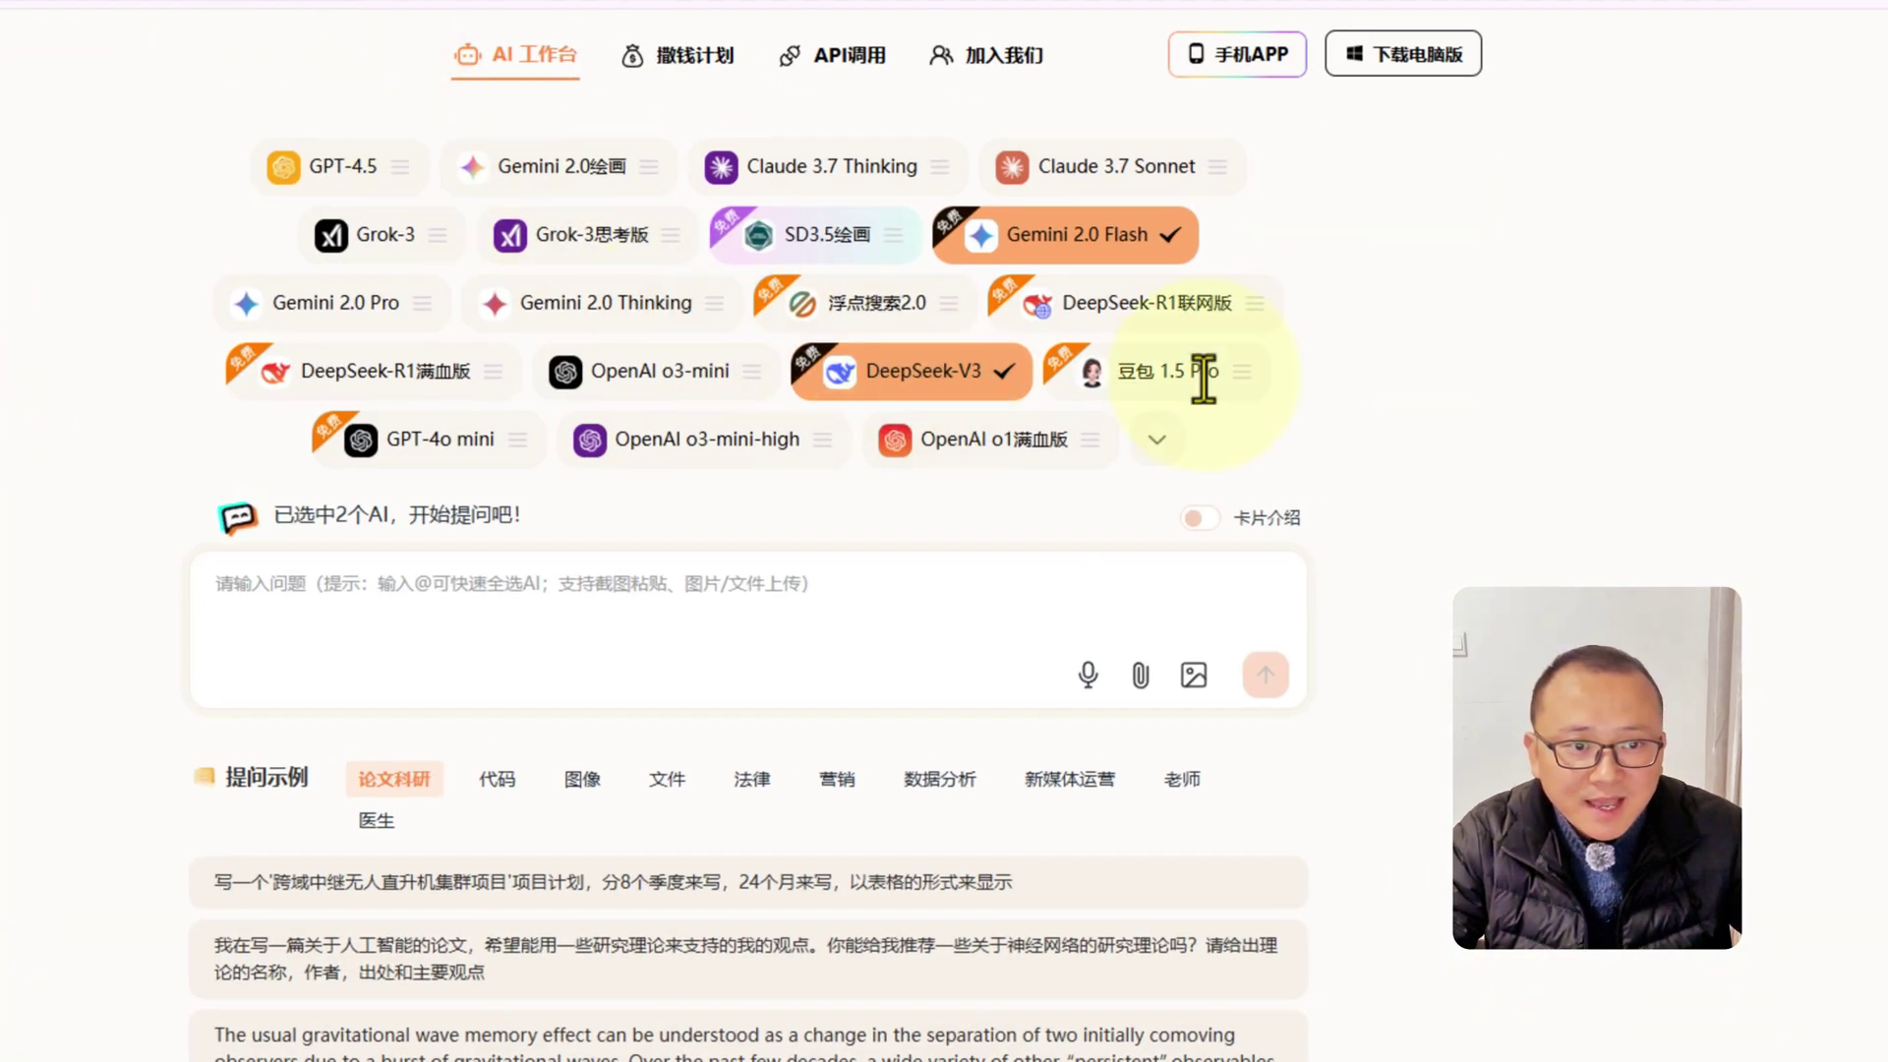
Step: Add Gemini 2.0绘画, drop DeepSeek-V3, and ask the models '你知道Gemini2.0'
left_click(536, 177)
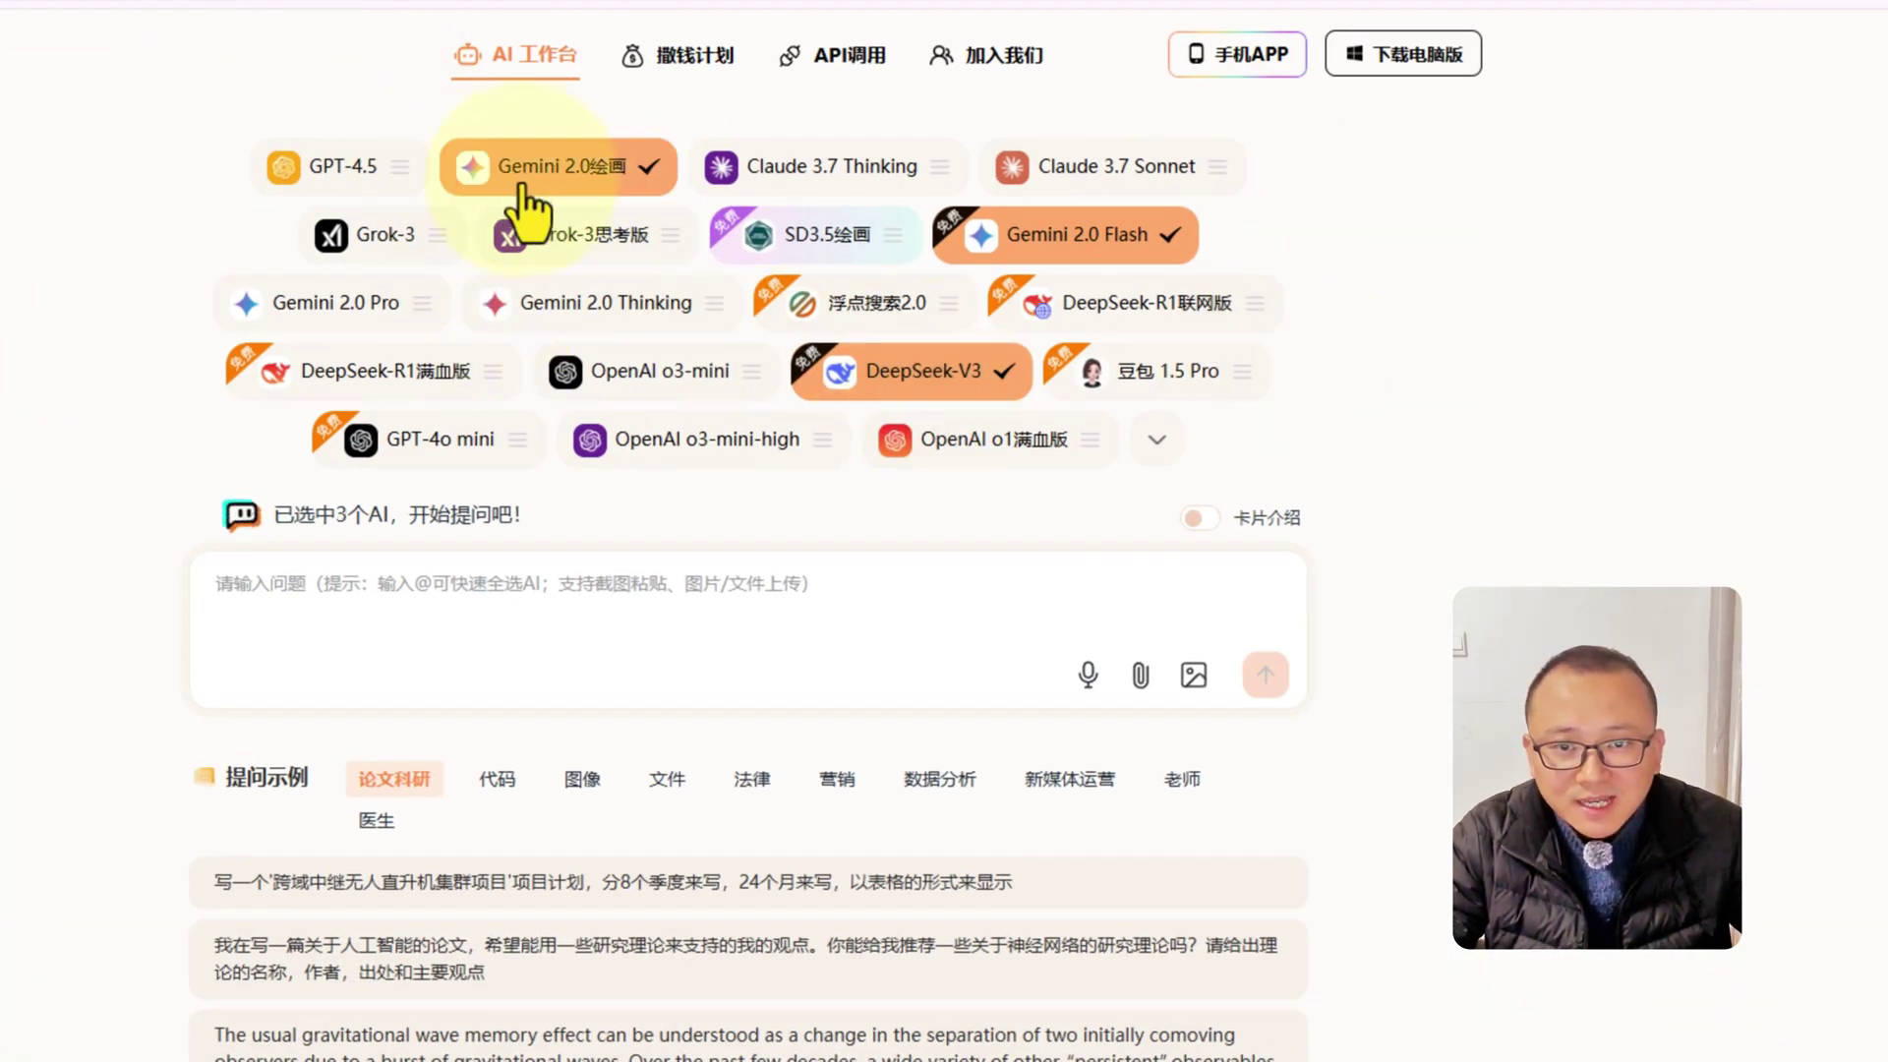
left_click(896, 393)
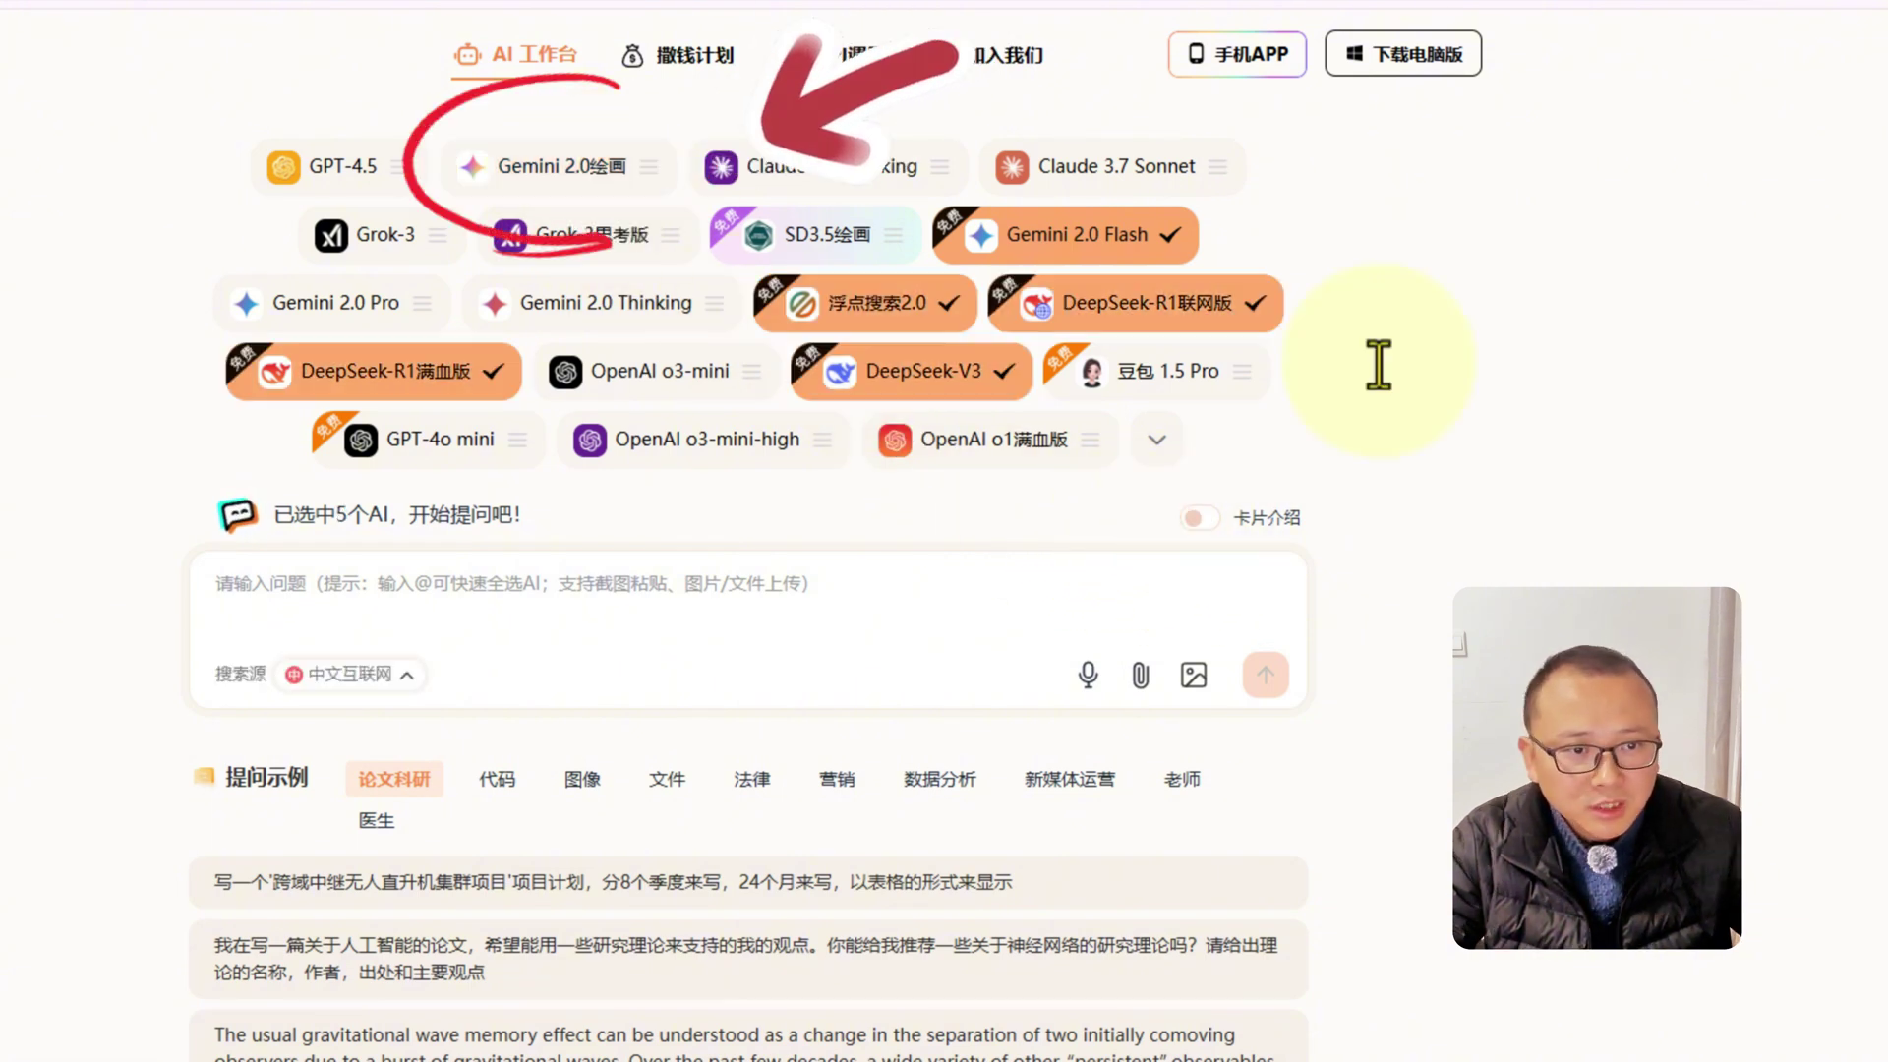
left_click(874, 616)
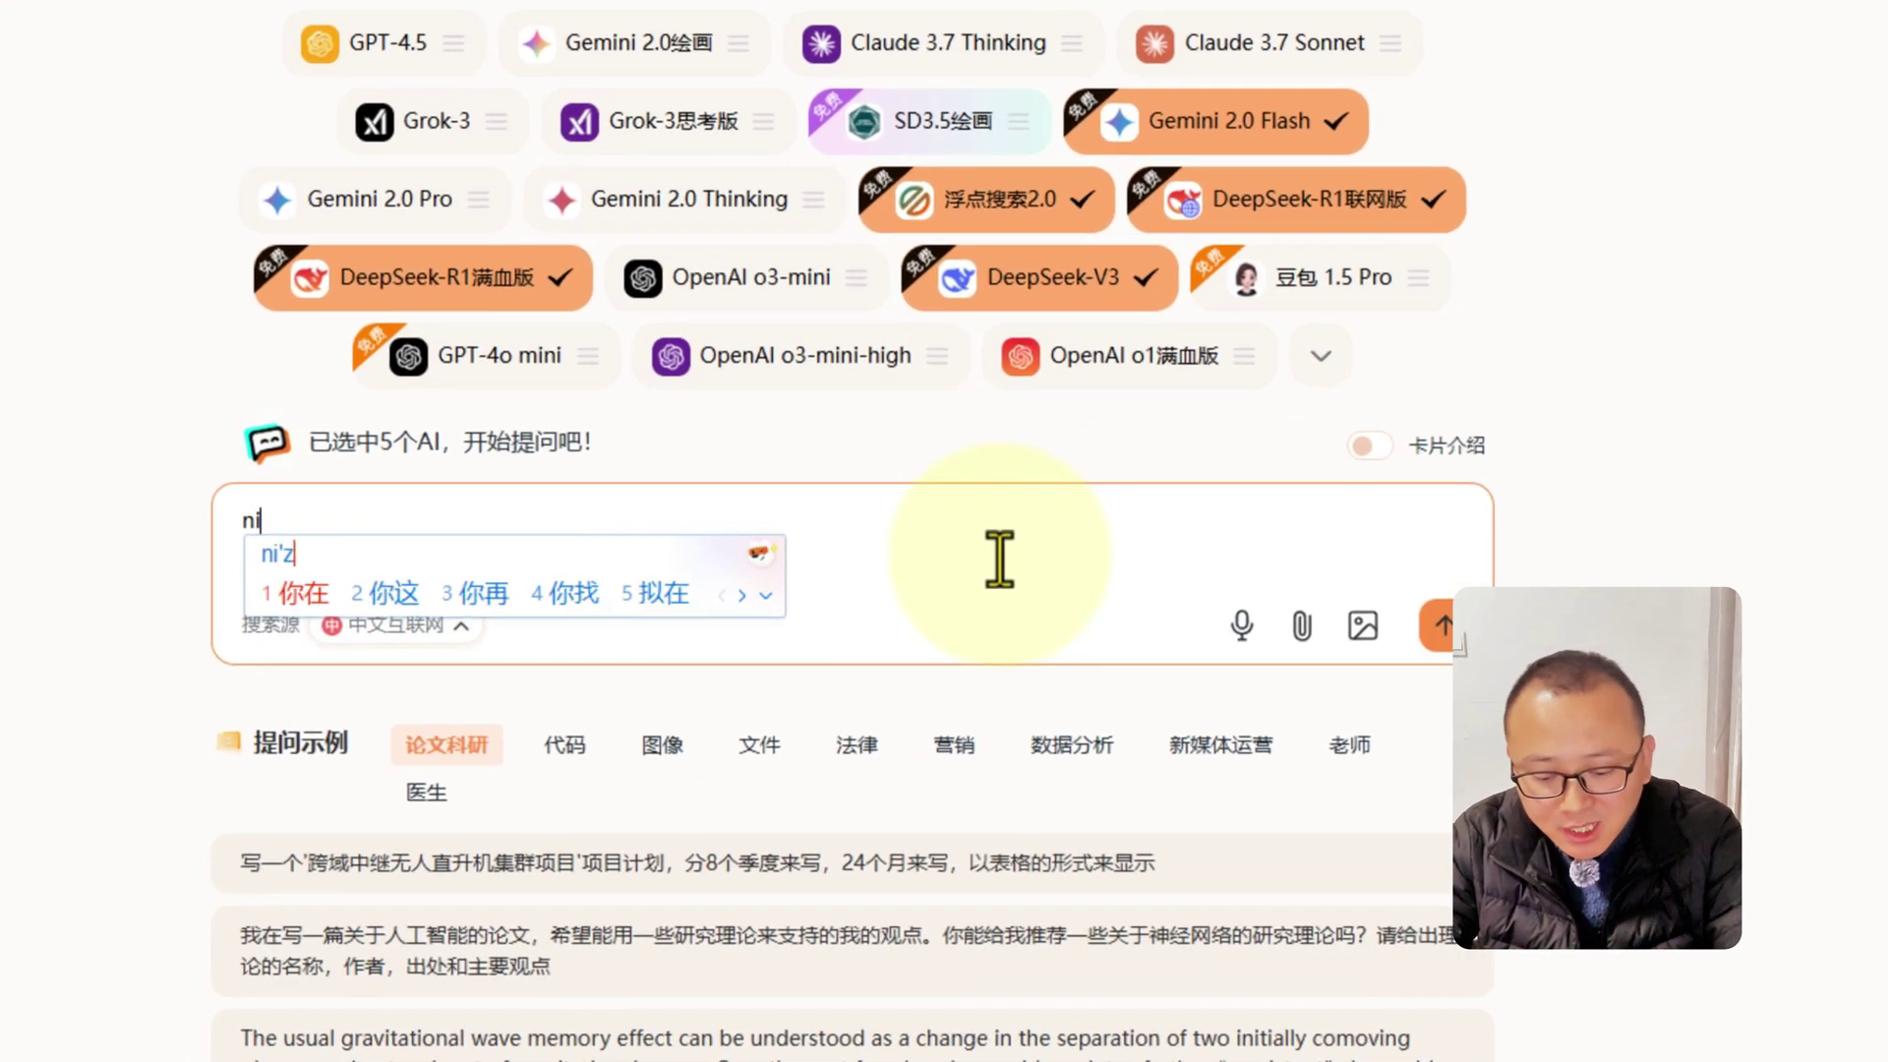
type("你知道")
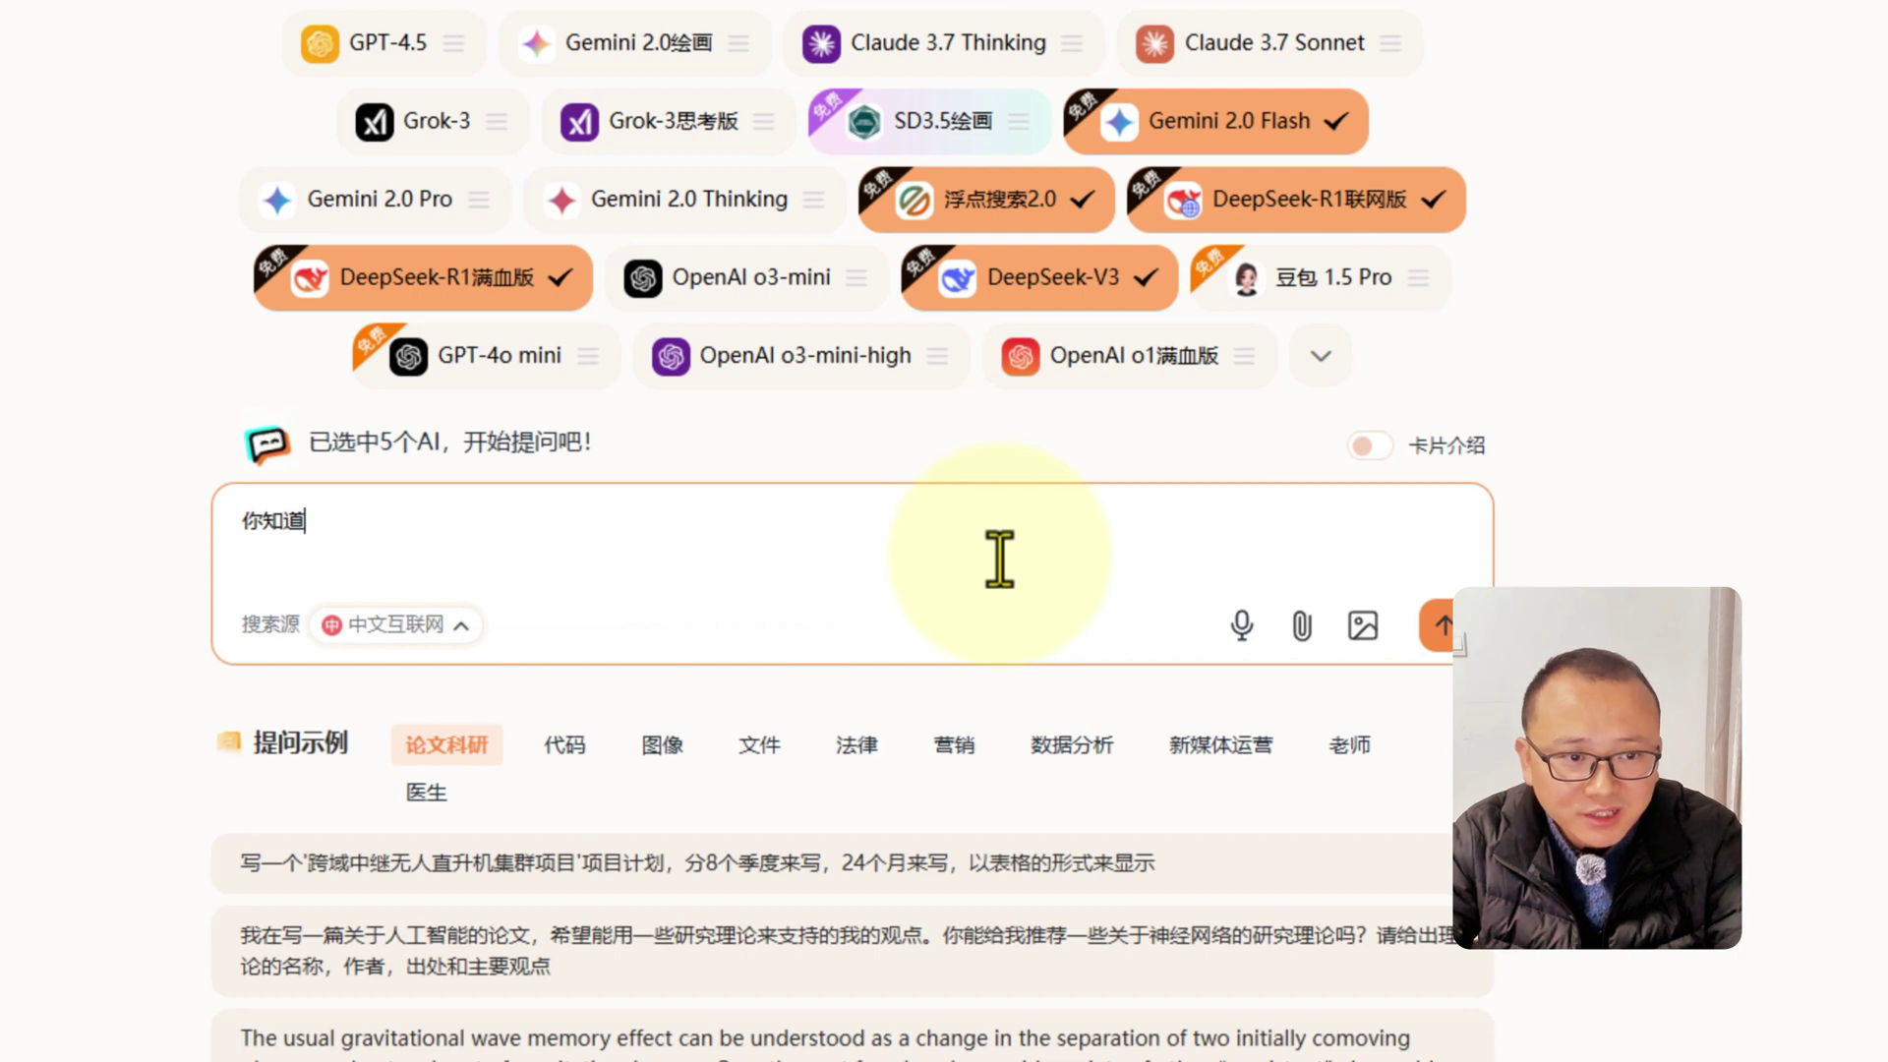
type("Ge")
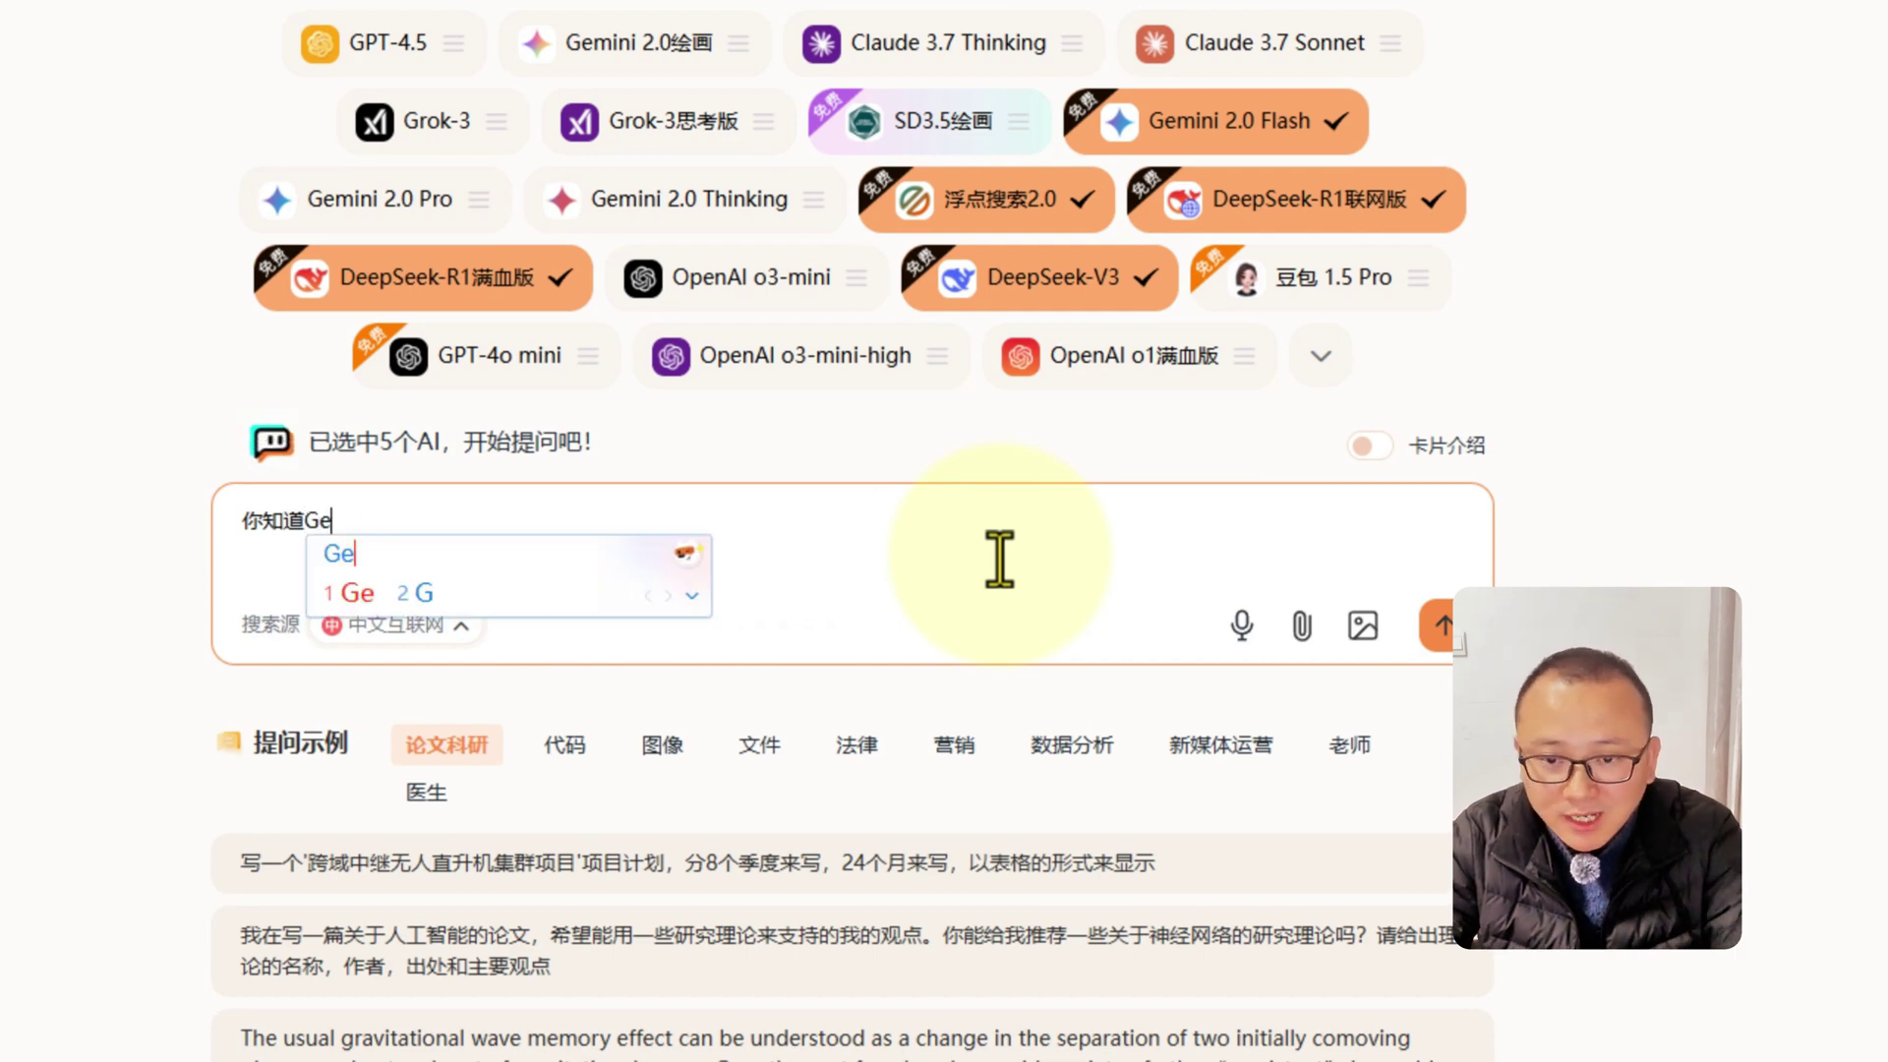
type("mini2.0")
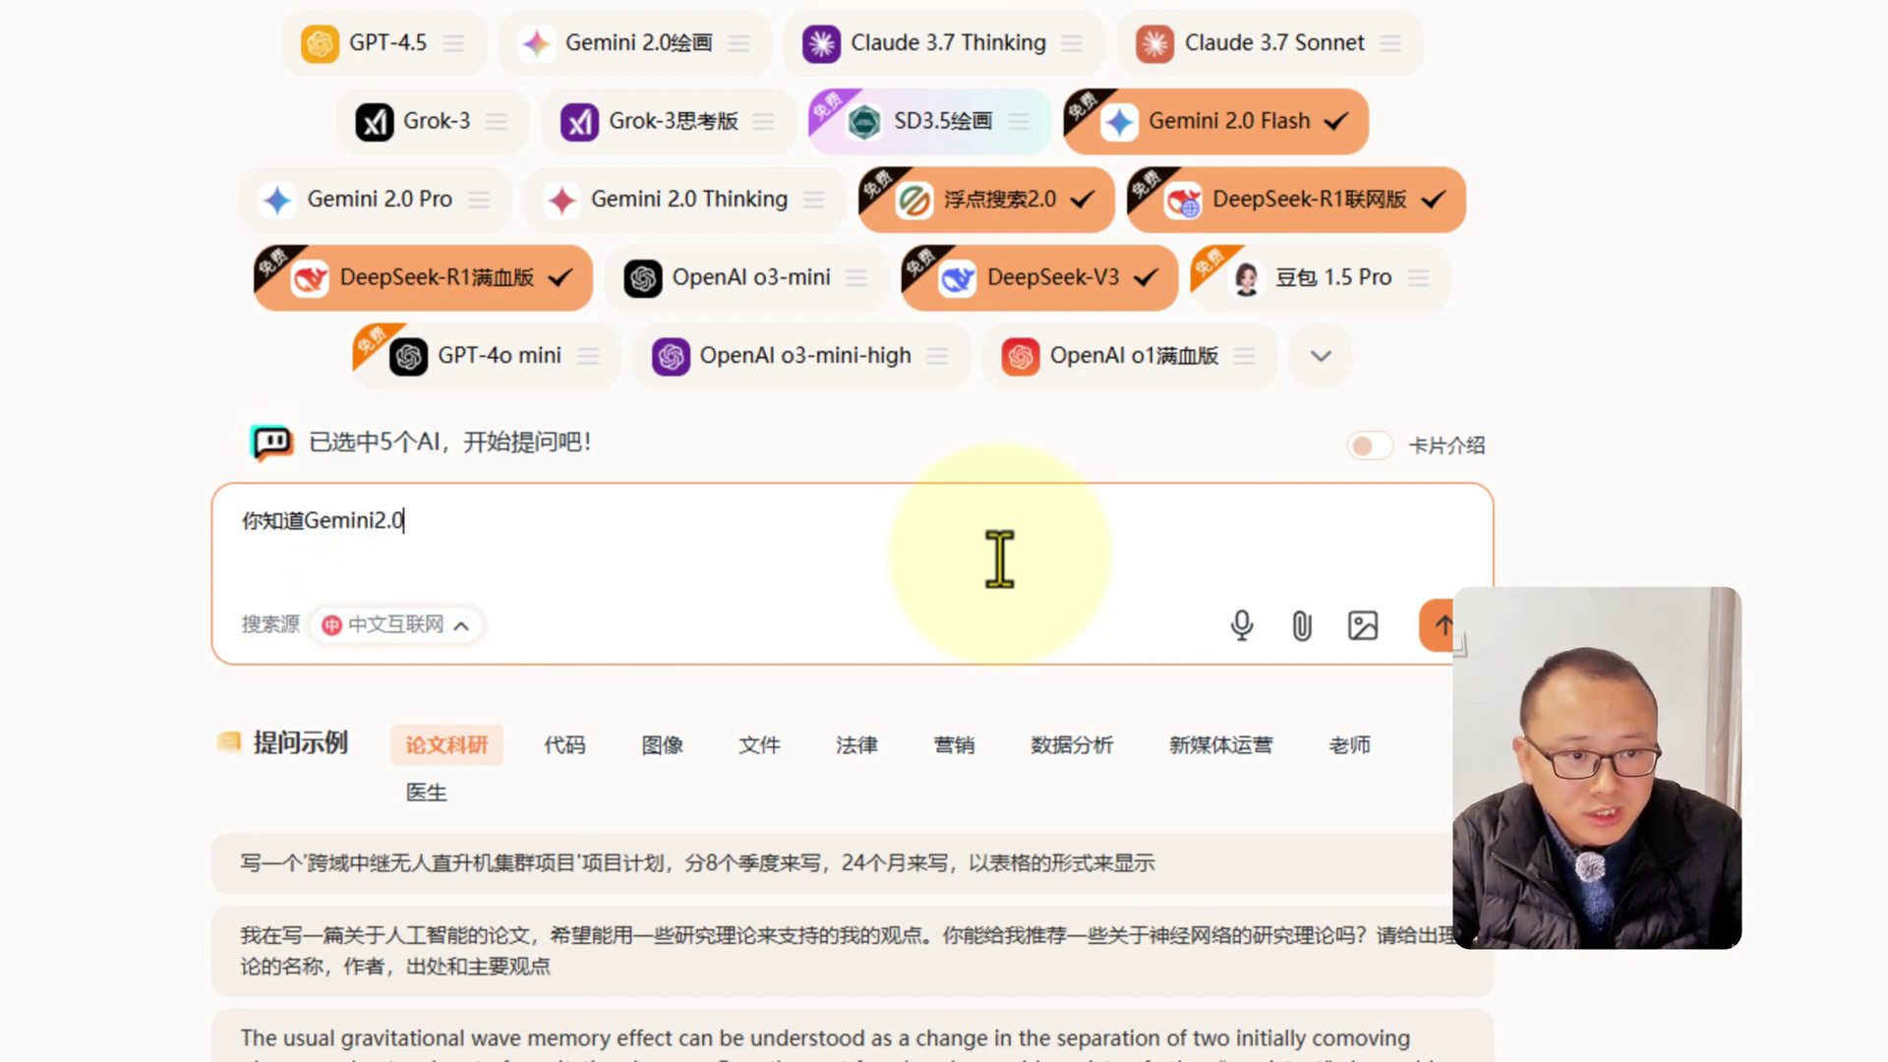
key("Return")
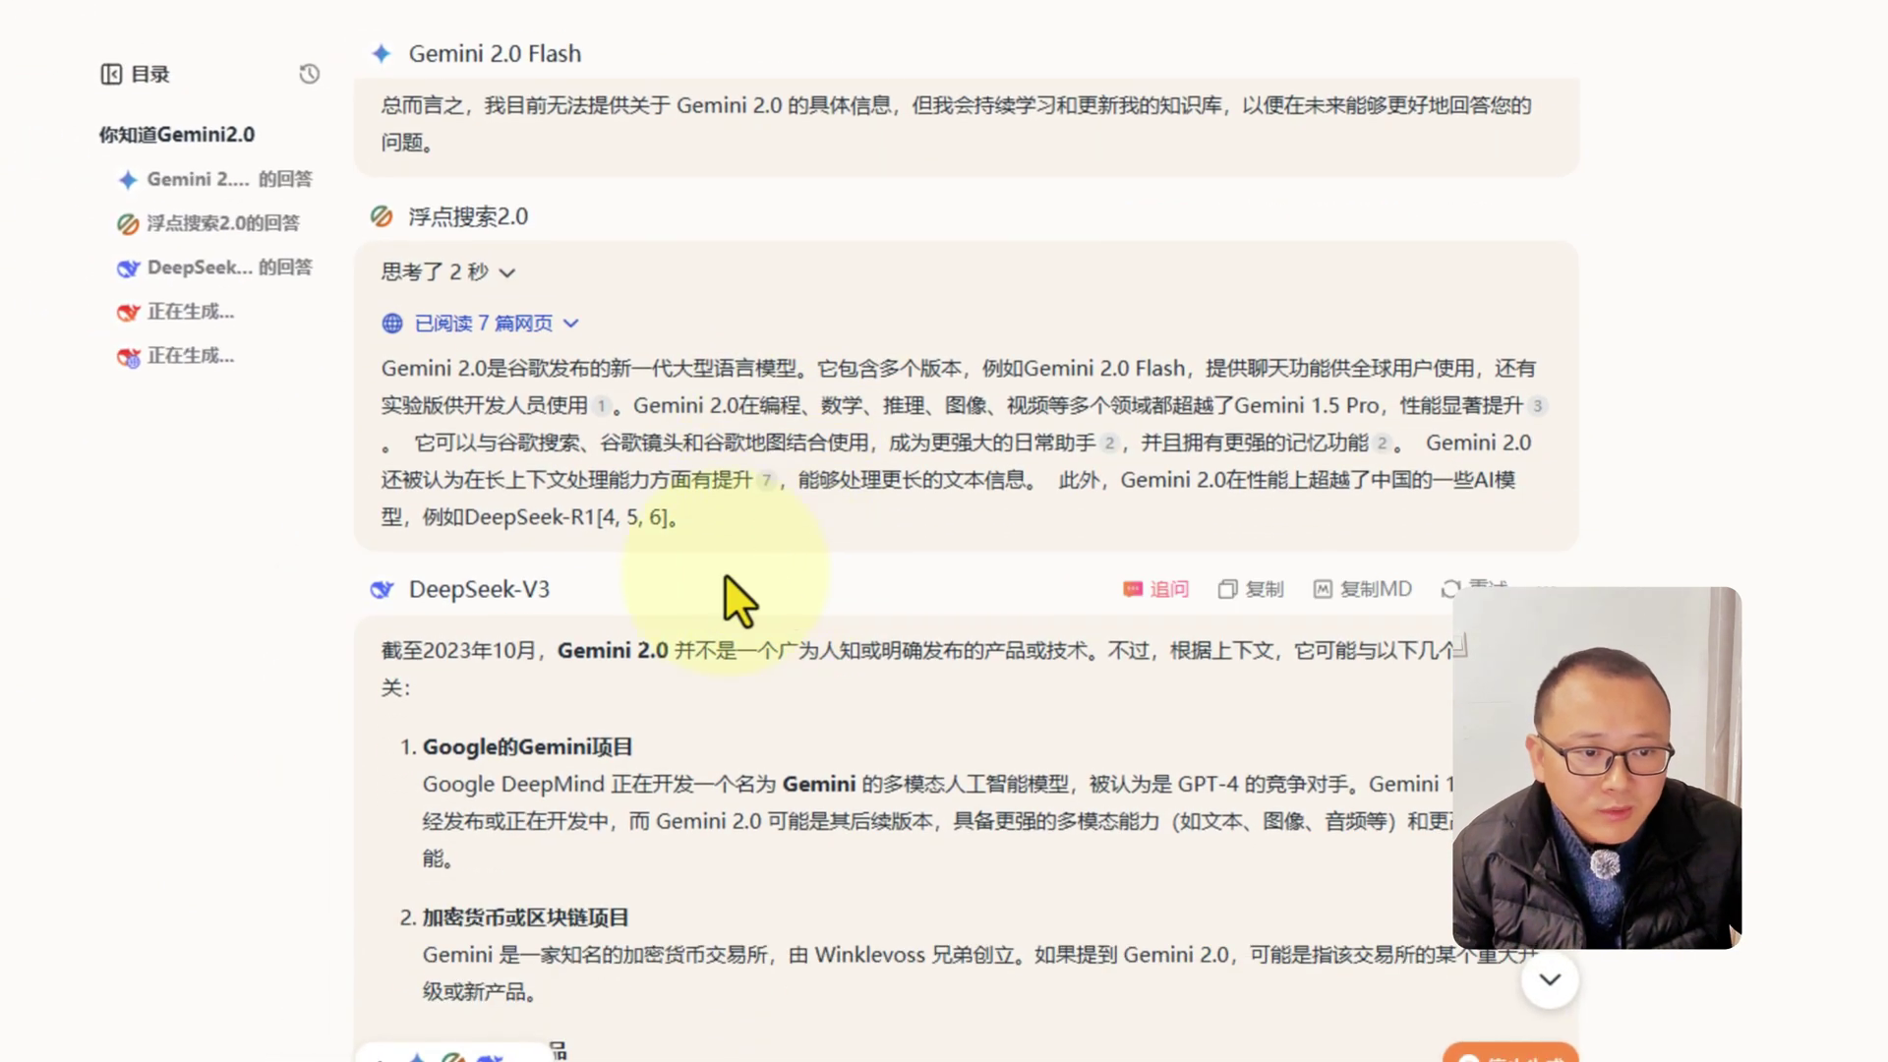
Step: Scroll through each model's answer about Gemini 2.0, then back up
scroll(885, 575, "down", 3)
scroll(963, 586, "down", 3)
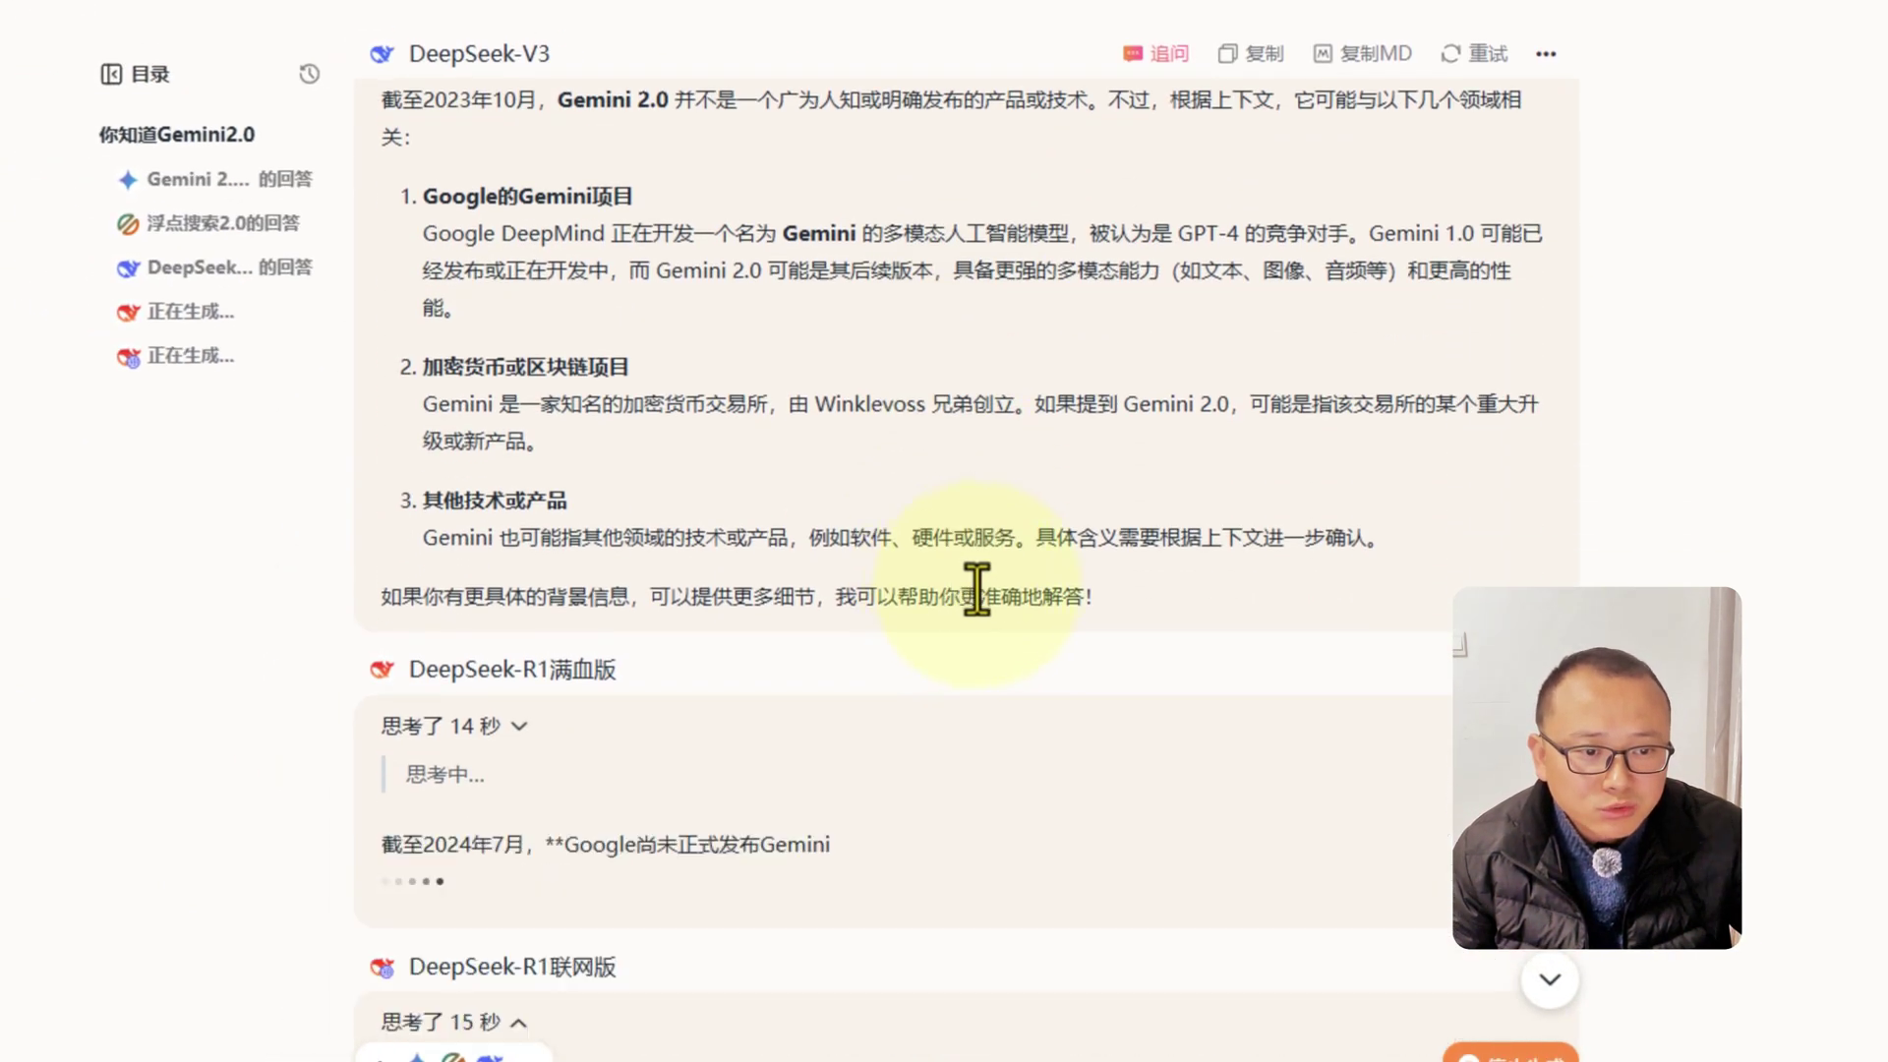
scroll(1249, 590, "down", 2)
scroll(1219, 590, "down", 1)
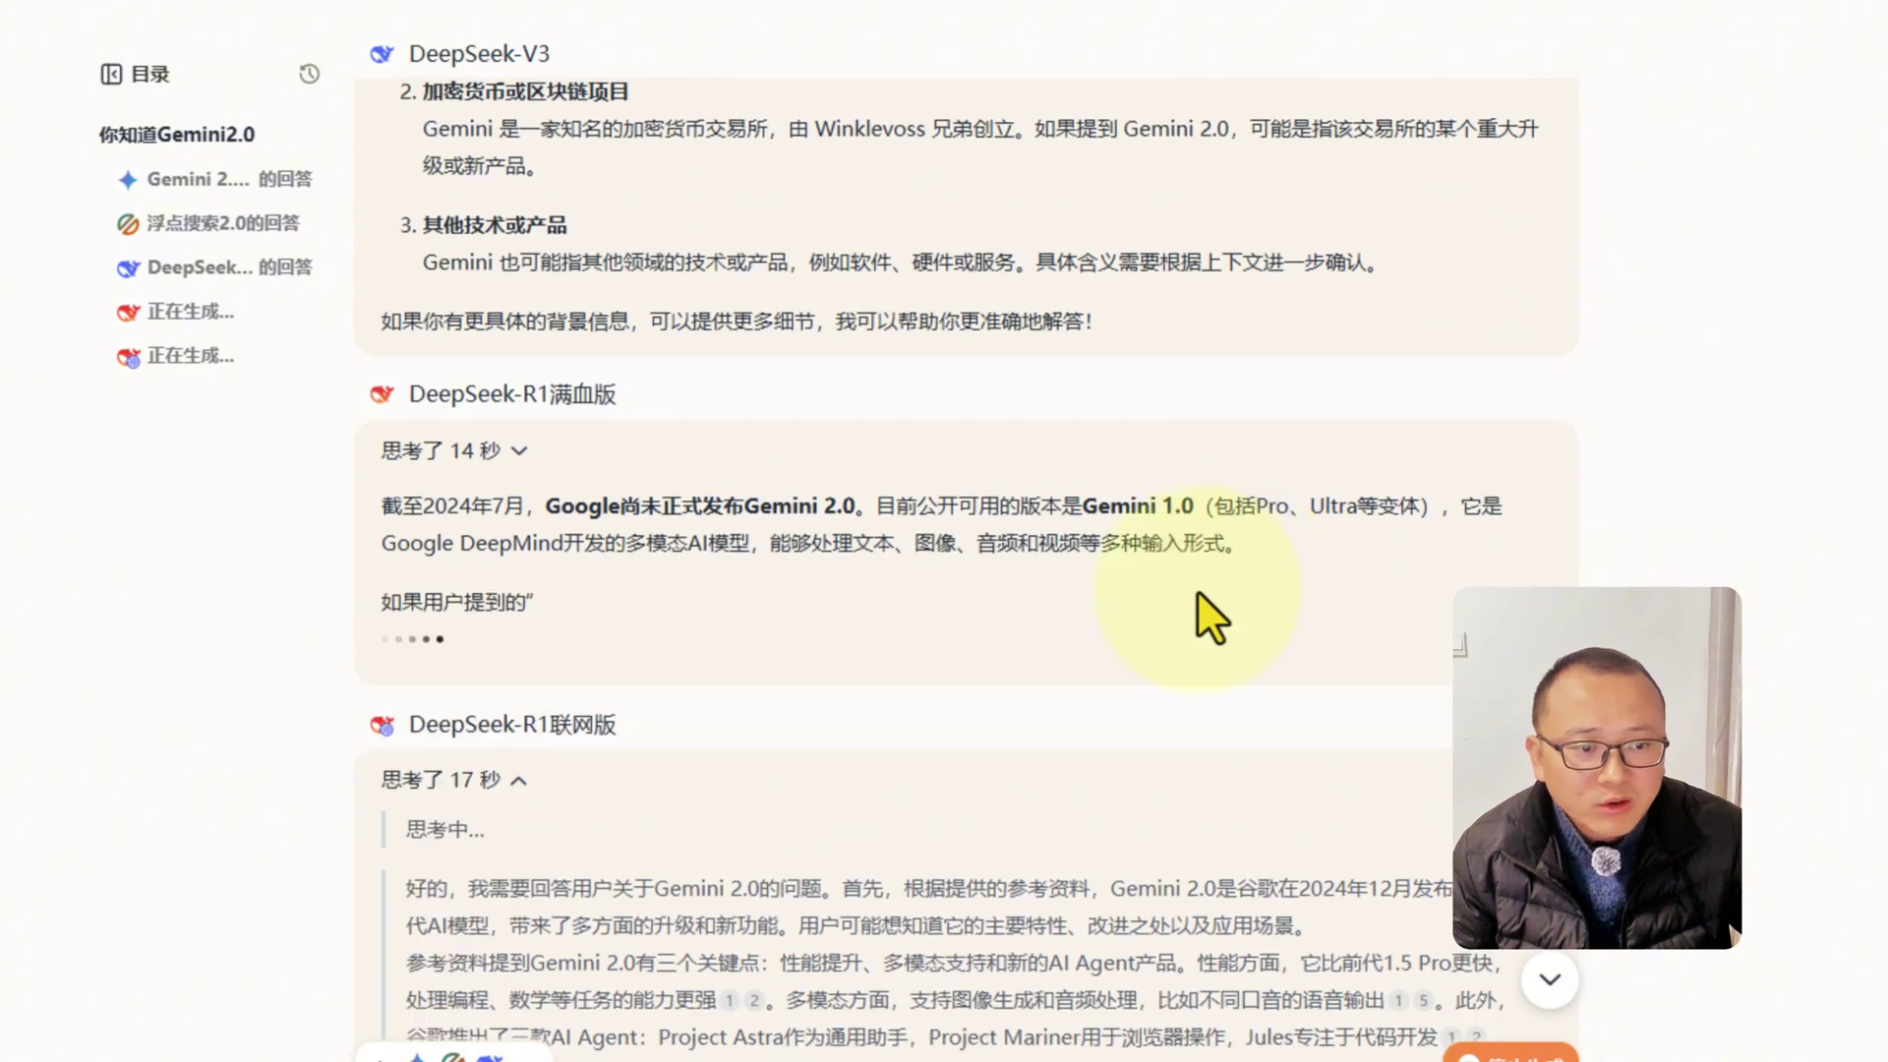
scroll(1196, 590, "down", 1)
scroll(1188, 590, "down", 3)
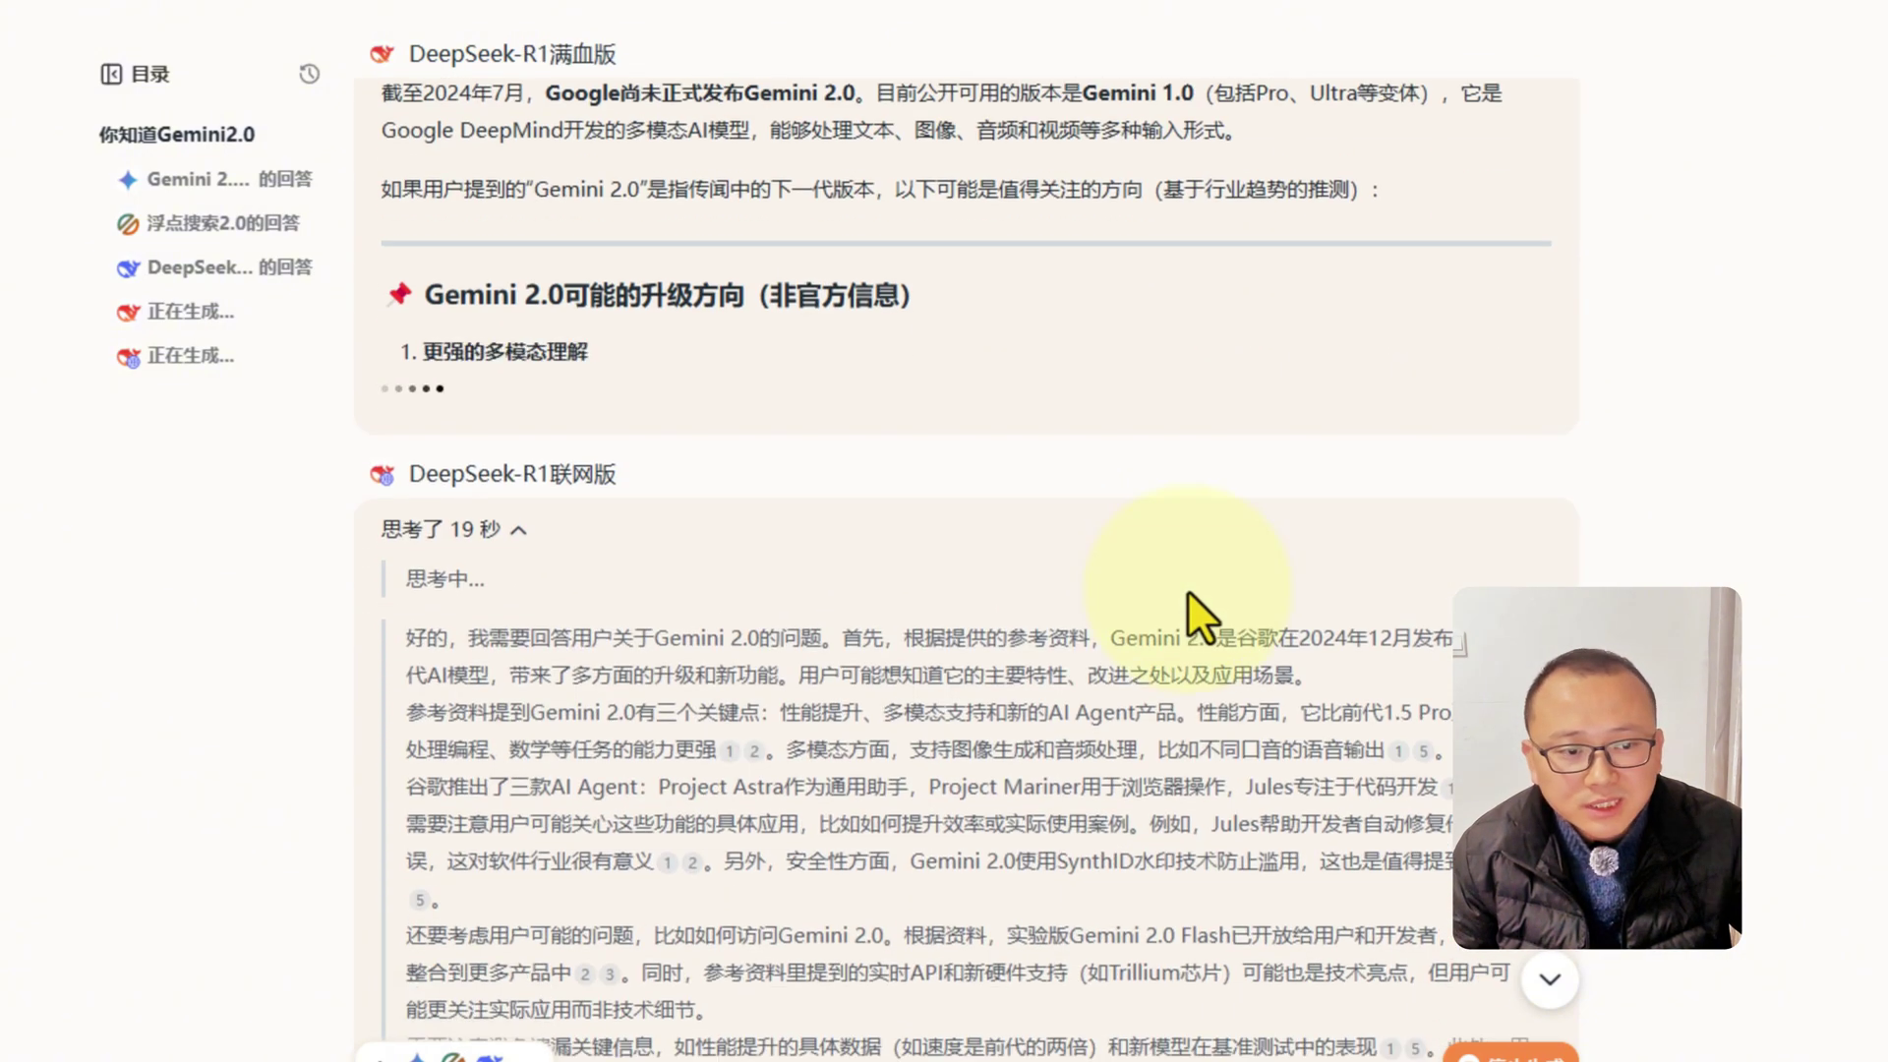
scroll(1188, 590, "down", 3)
scroll(1186, 590, "down", 1)
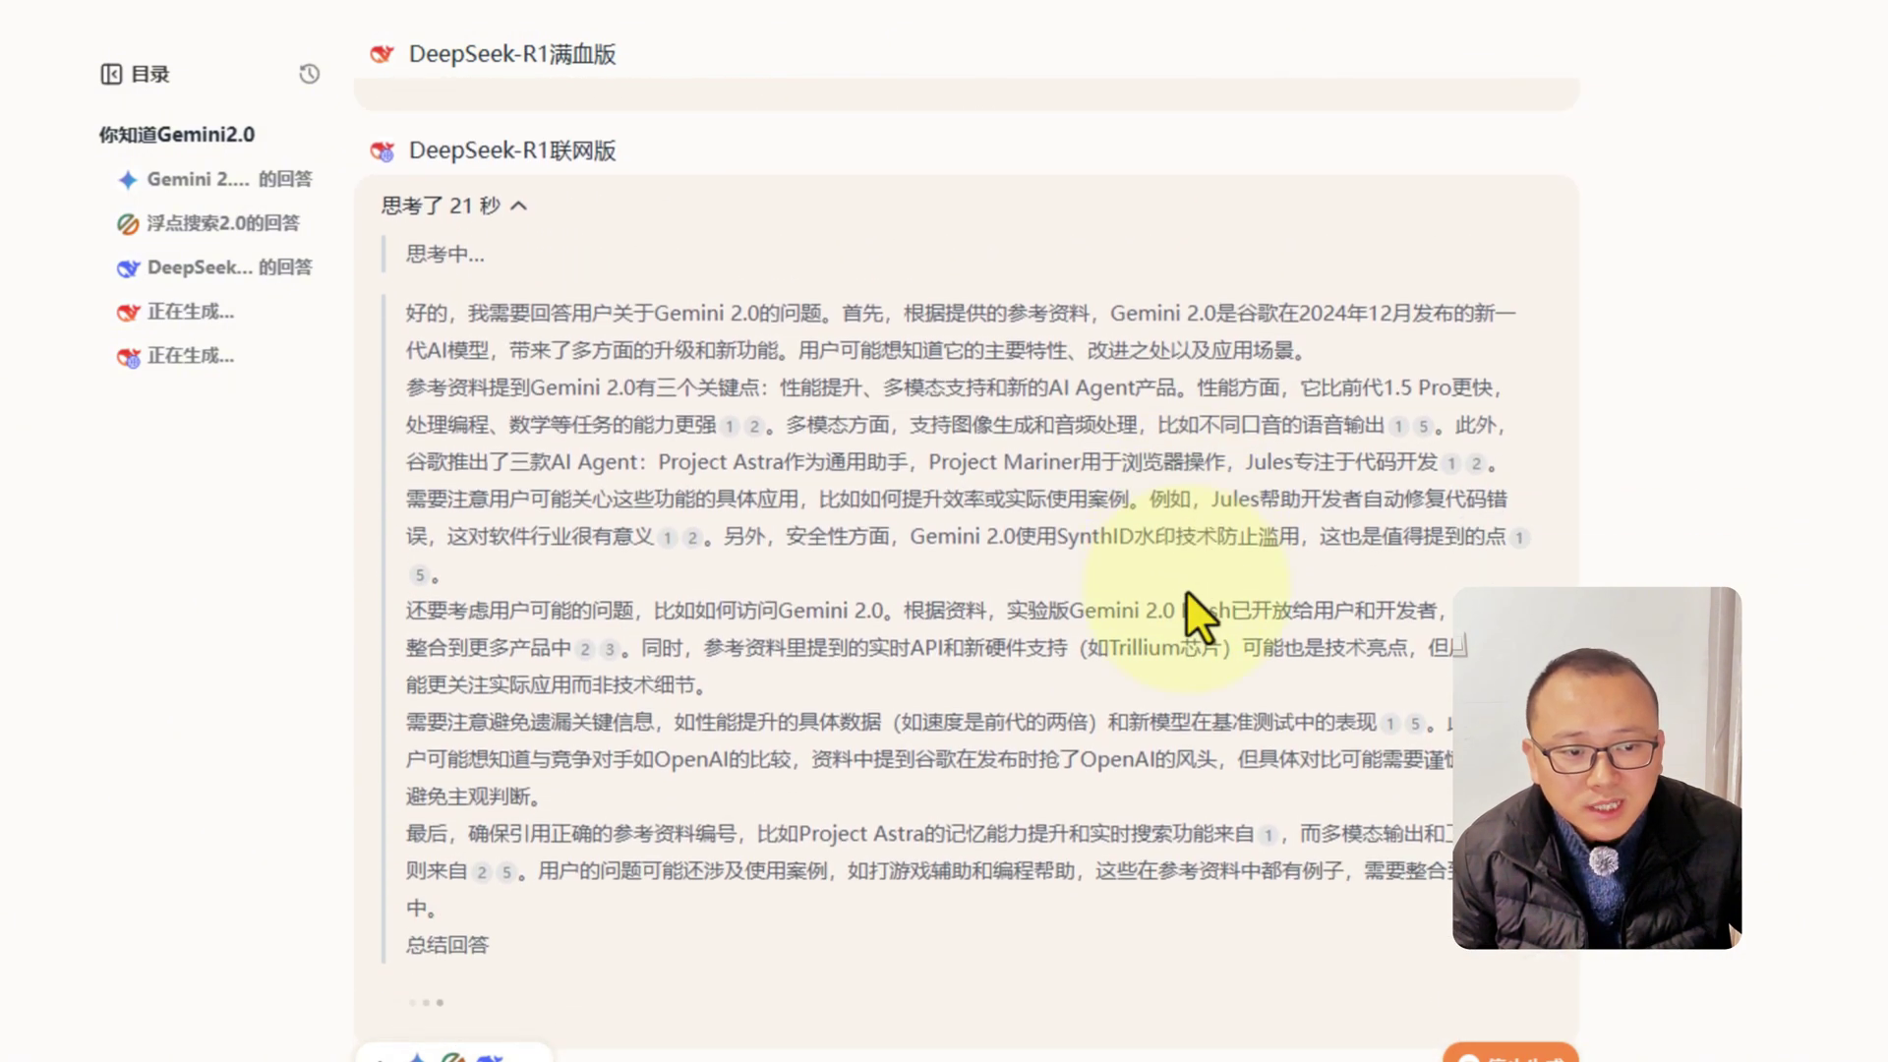
scroll(1160, 590, "down", 1)
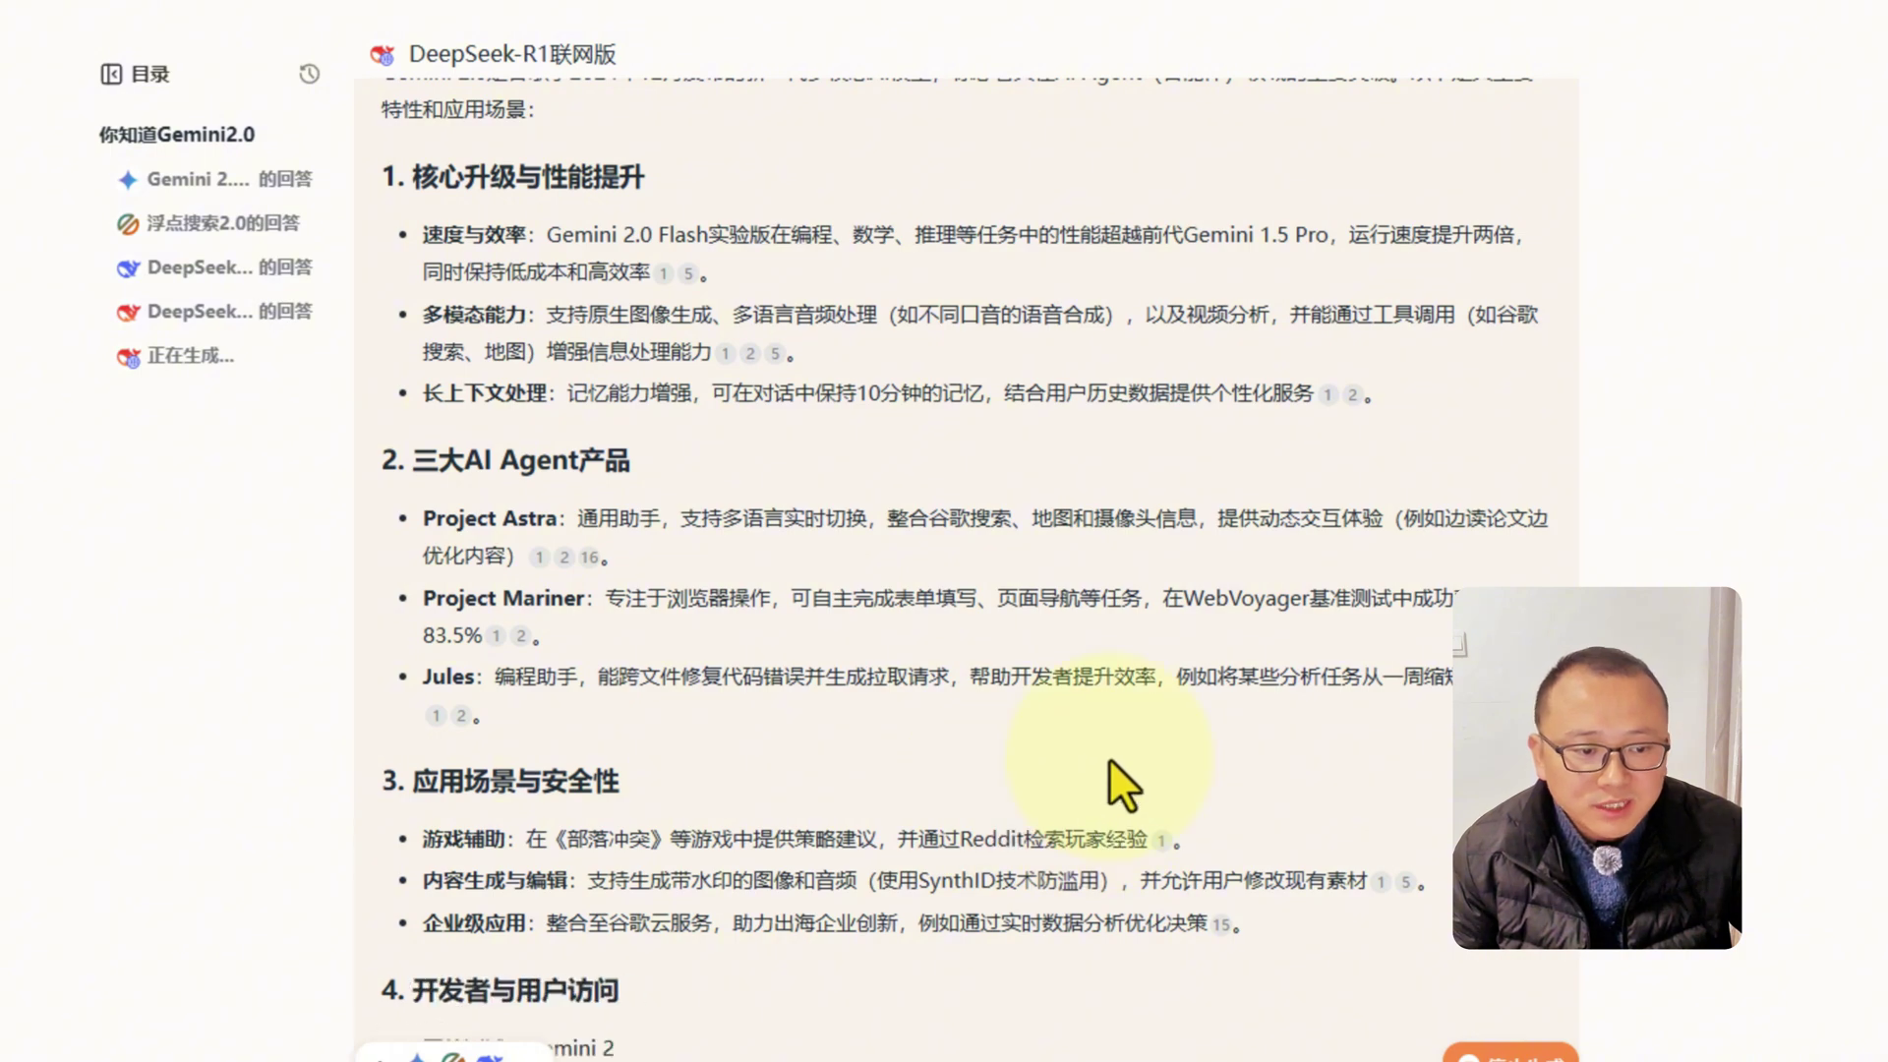
scroll(737, 724, "up", 8)
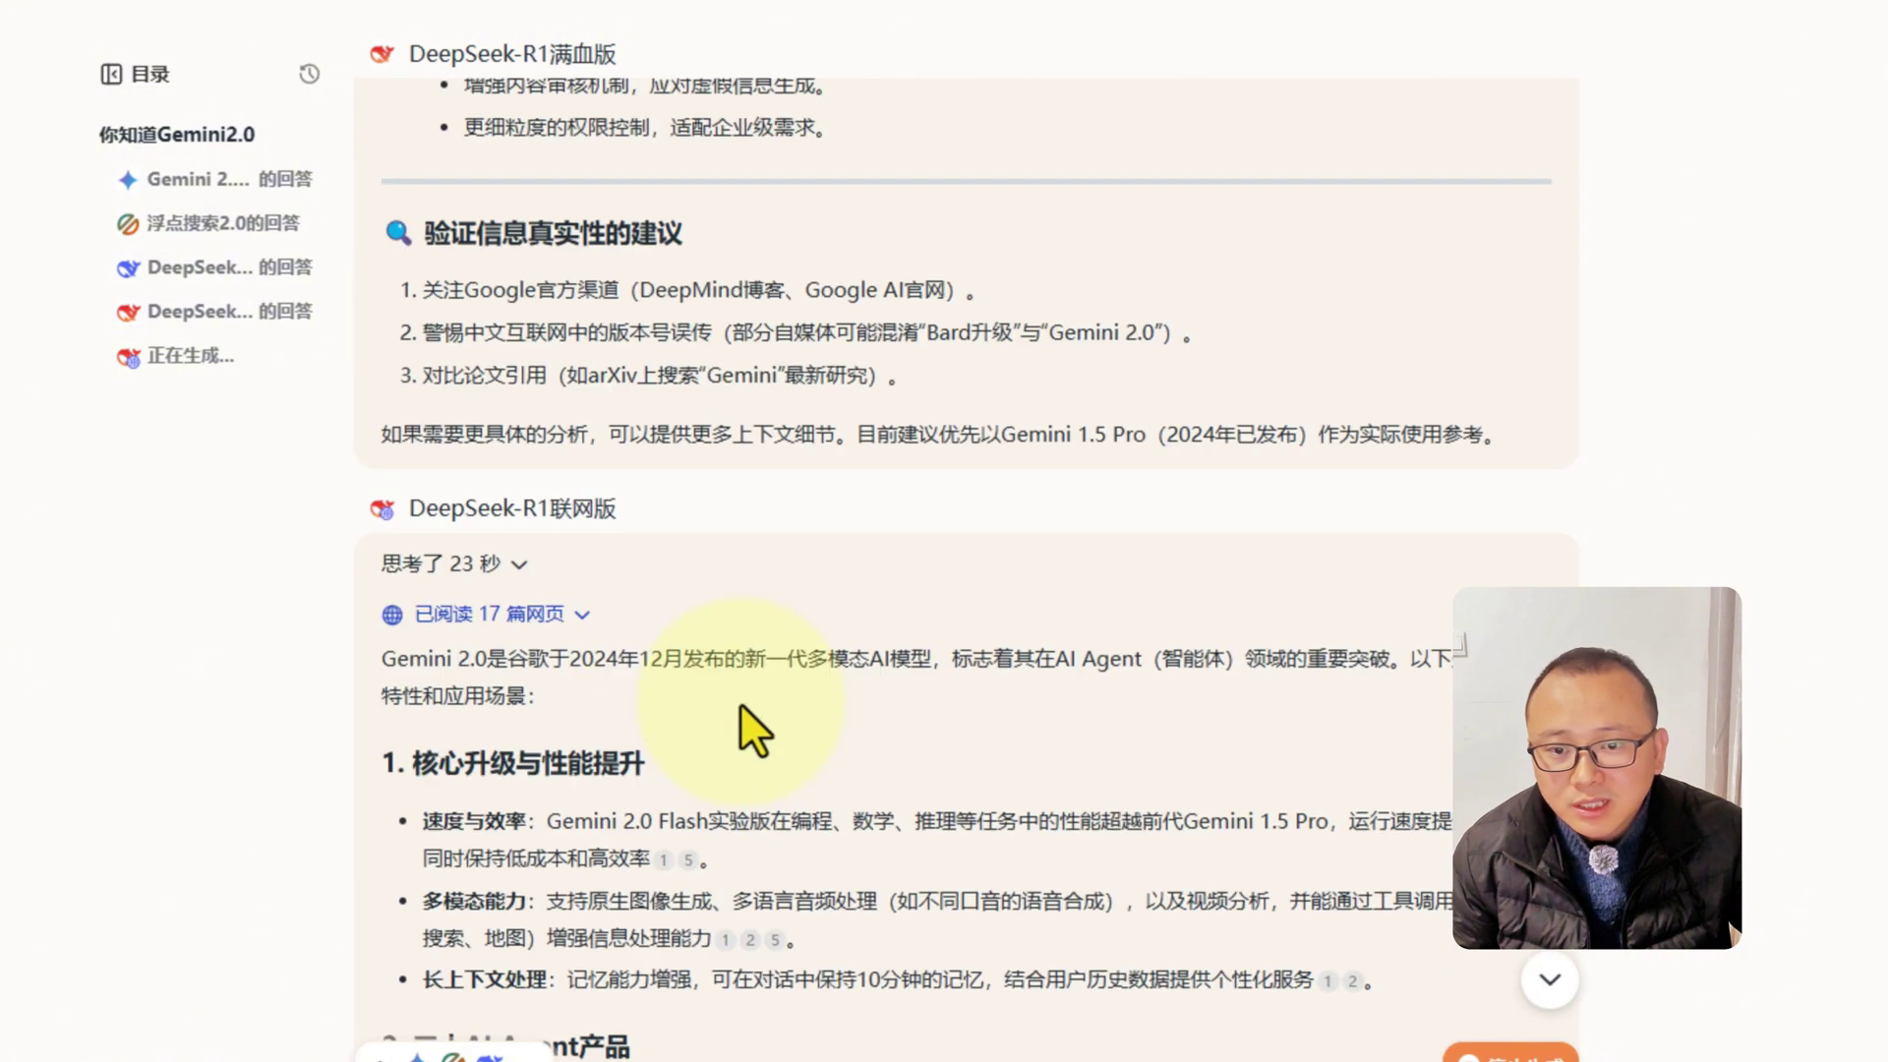
scroll(632, 724, "up", 10)
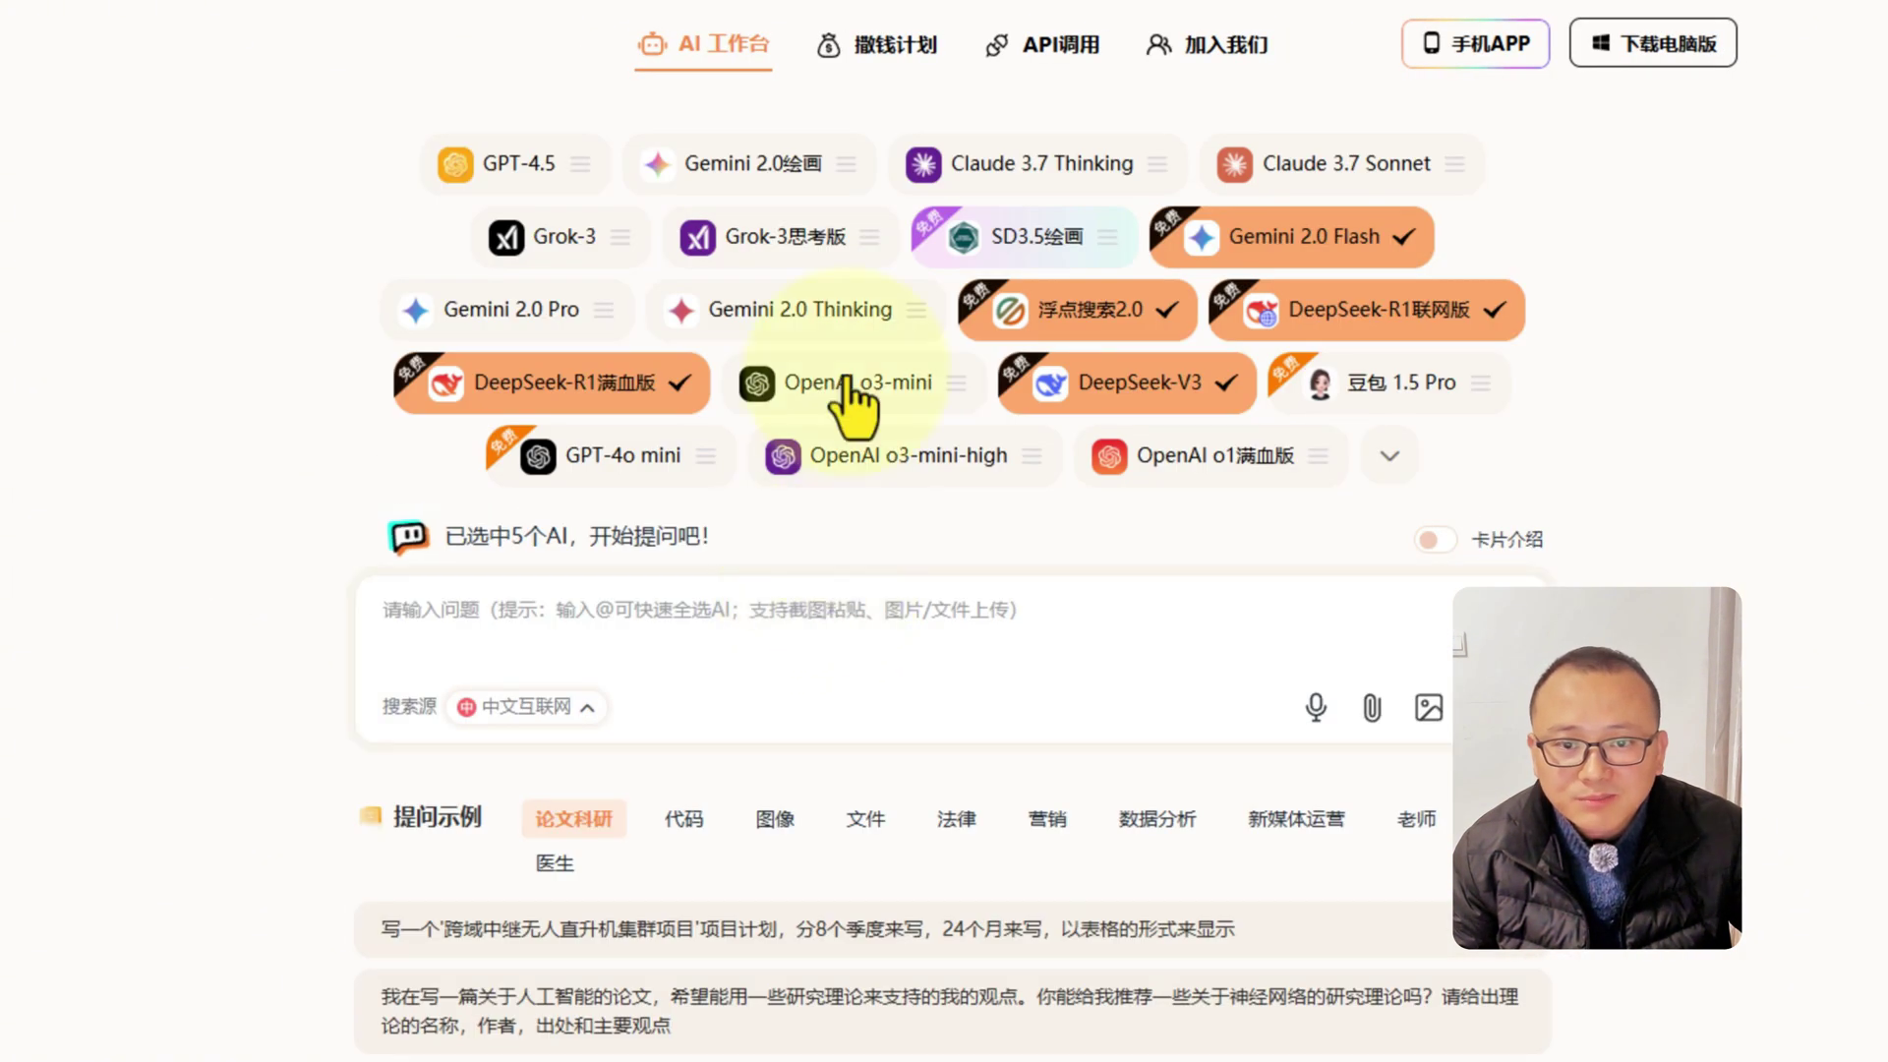